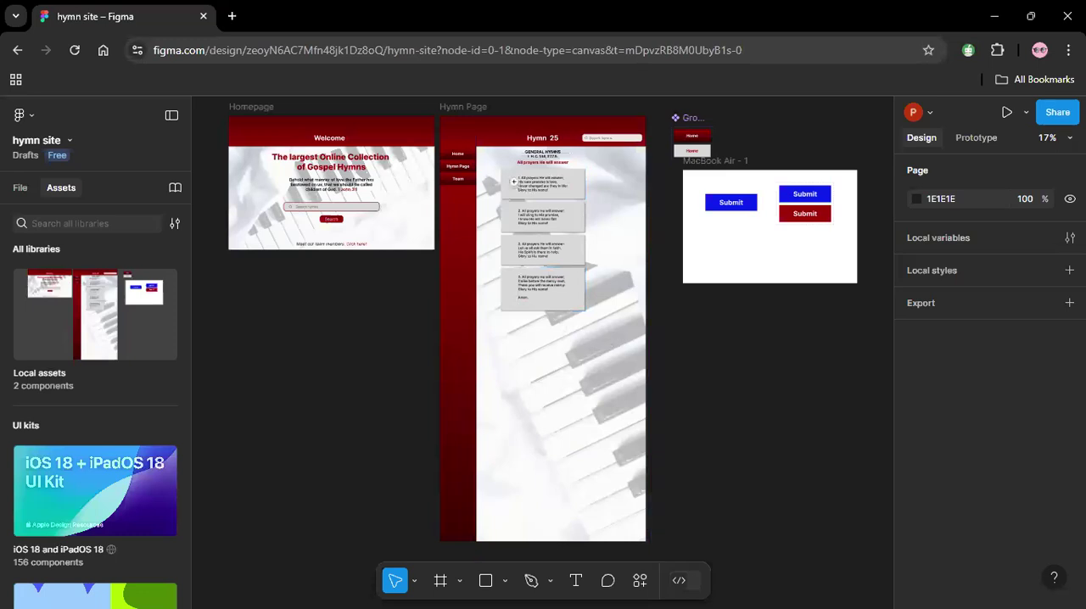
Switch the Hymn Page sidebar button to its Clicked variant.
drag(437, 144, 652, 341)
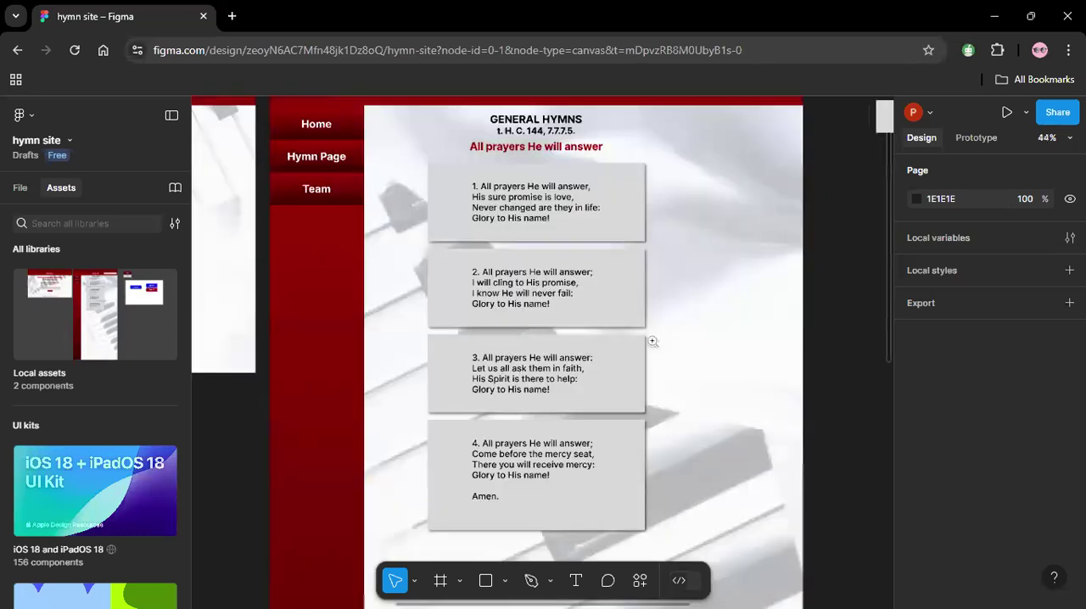
click(316, 156)
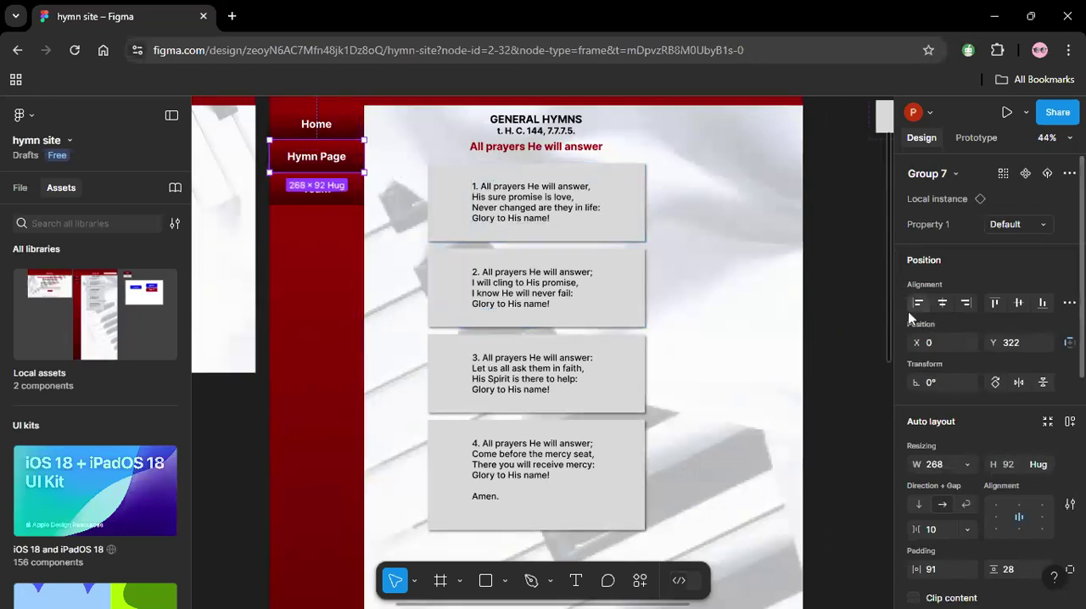
scroll(882, 313, up, 3)
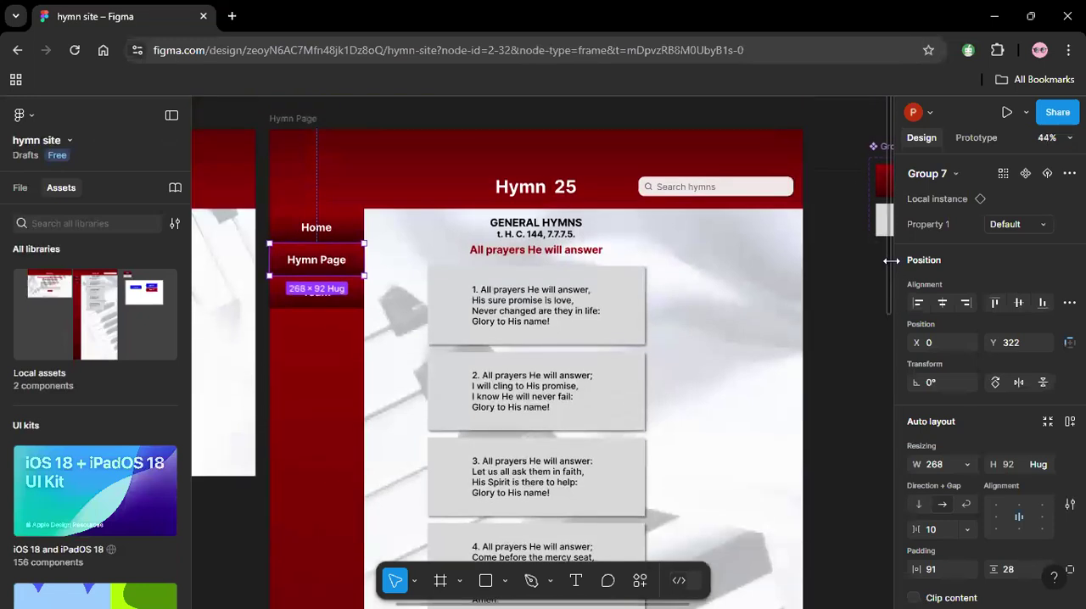
scroll(451, 347, down, 1)
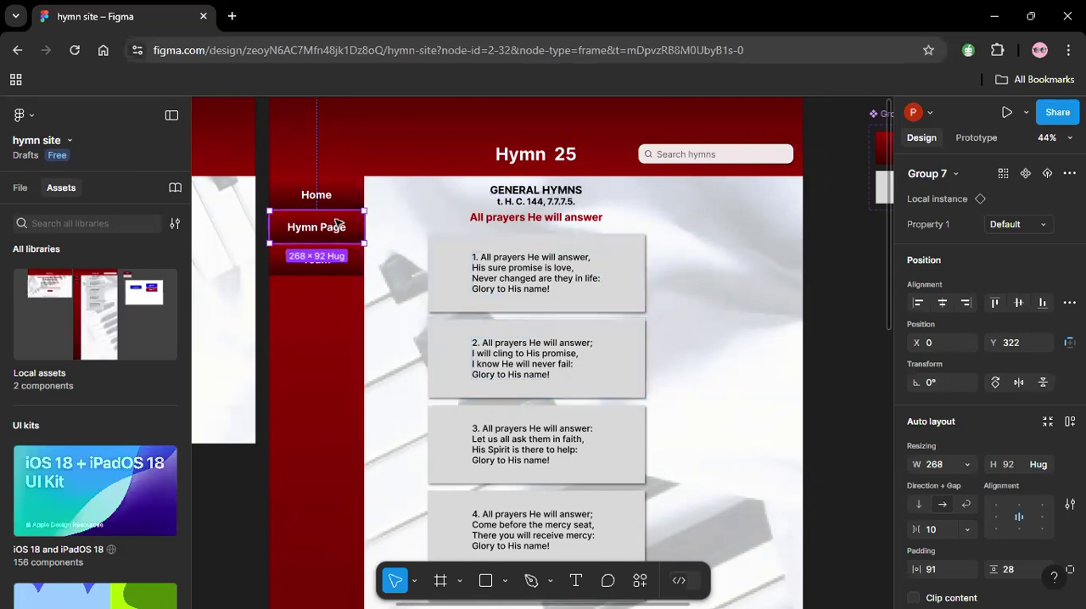
key(alt+Tab)
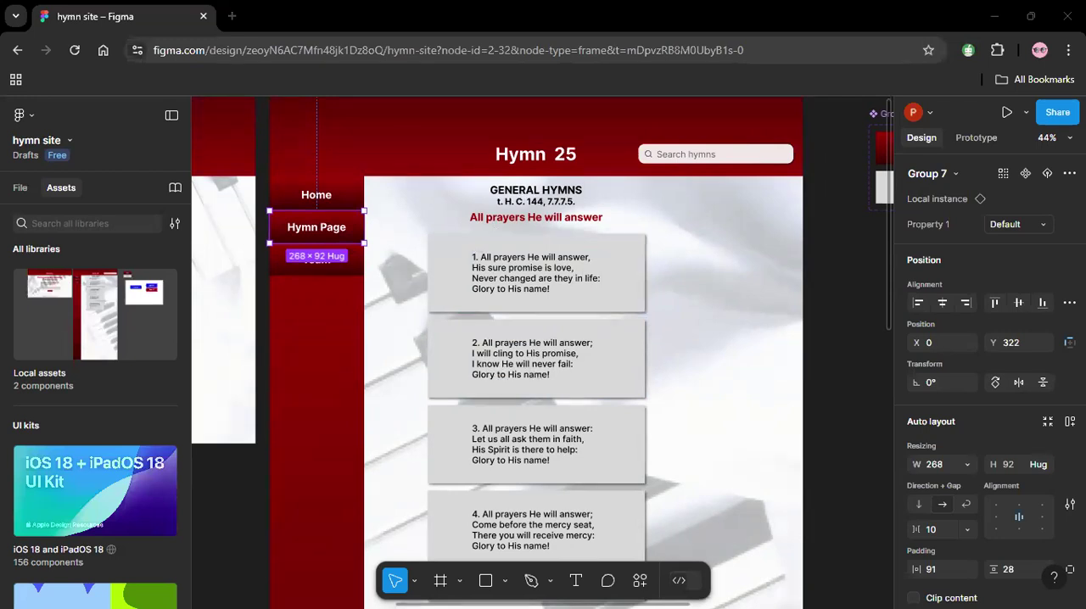
click(1042, 223)
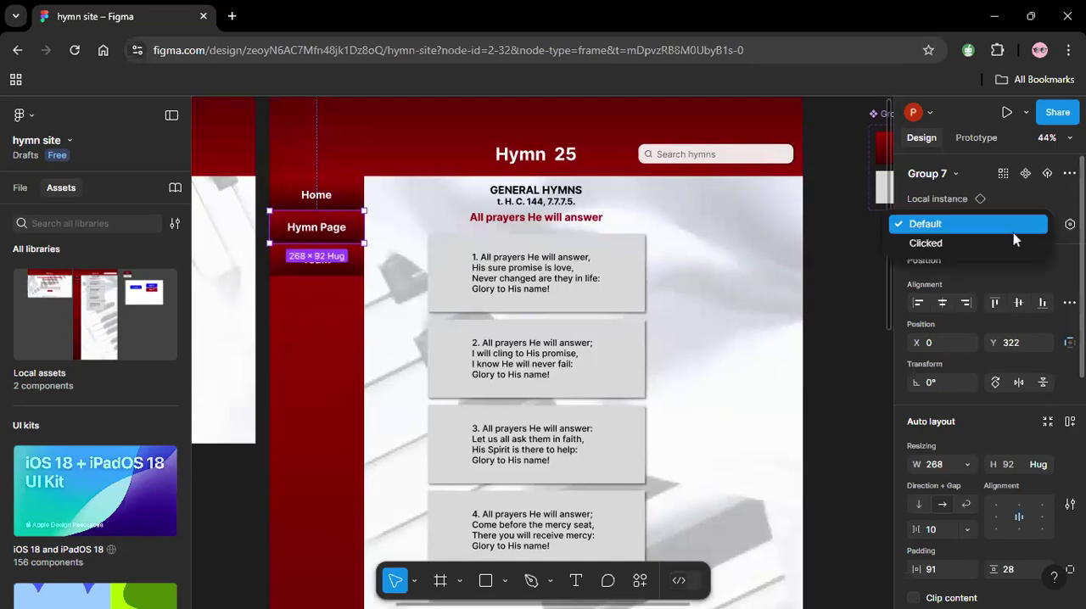
click(986, 243)
click(421, 227)
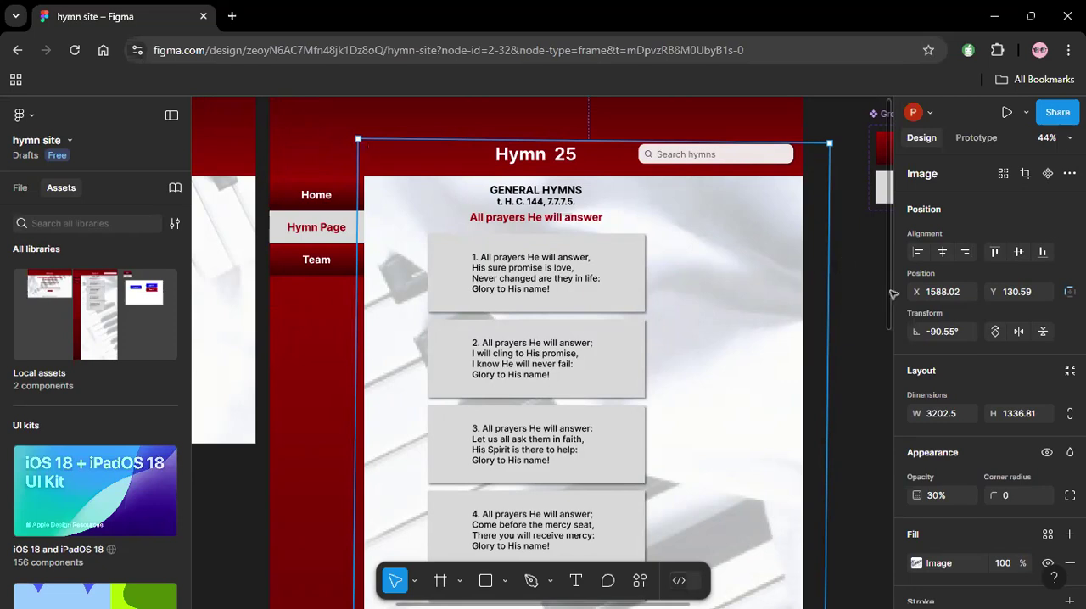
Draw a grey rectangle about 717 × 408 below the fourth verse and align its left edge with the verse cards.
scroll(892, 296, down, 5)
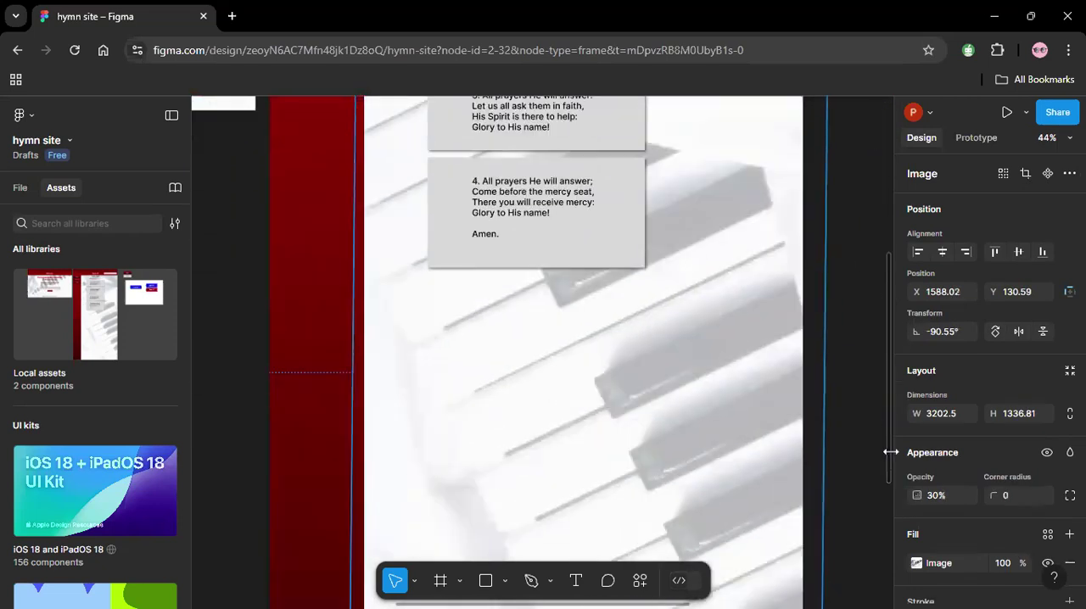
click(869, 242)
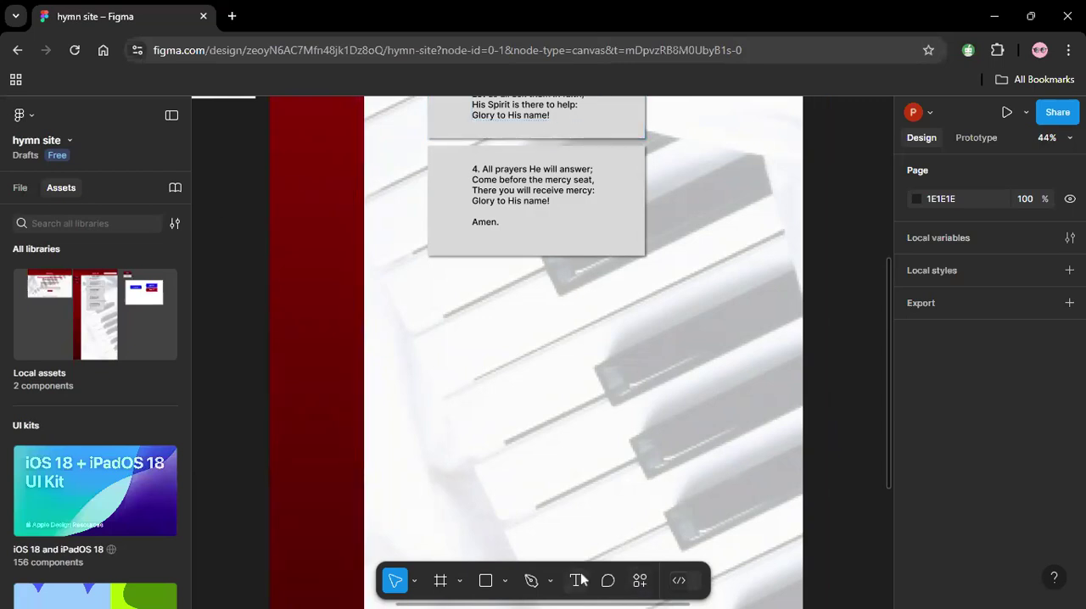
click(488, 582)
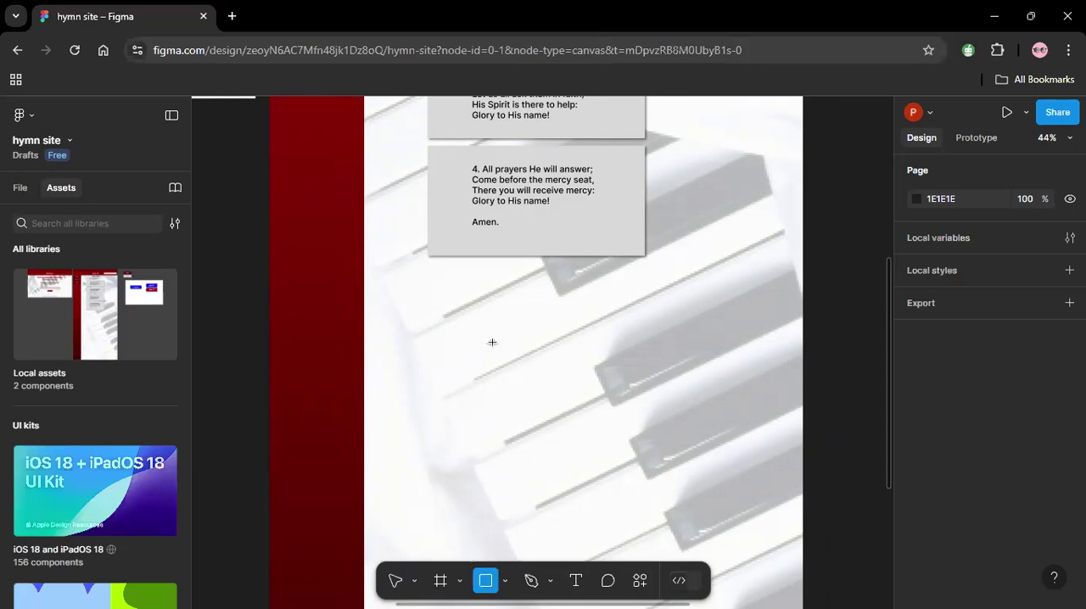
drag(433, 325, 684, 468)
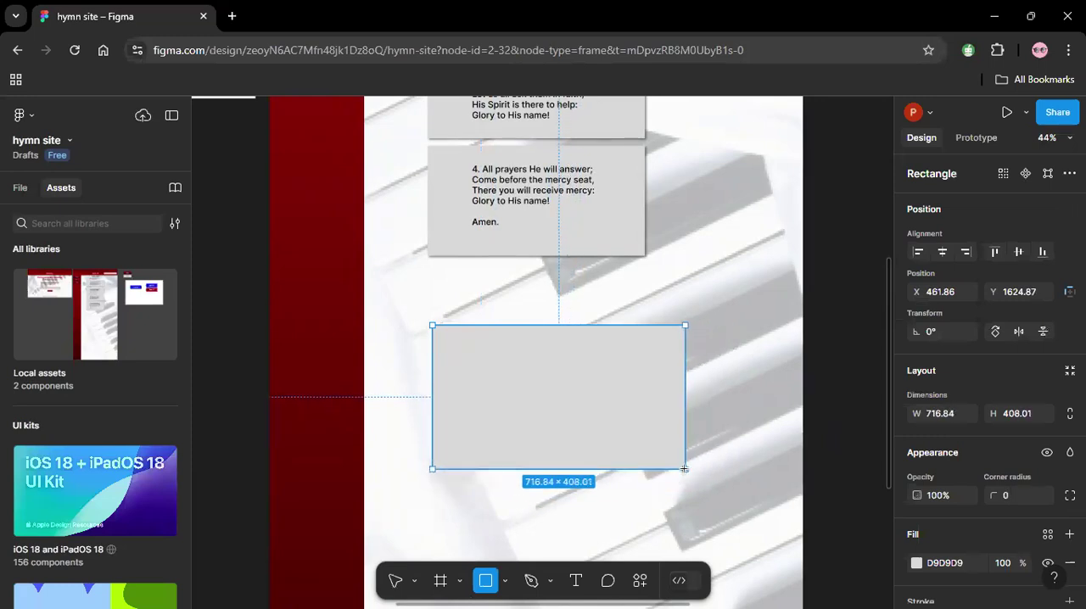
click(766, 302)
click(582, 449)
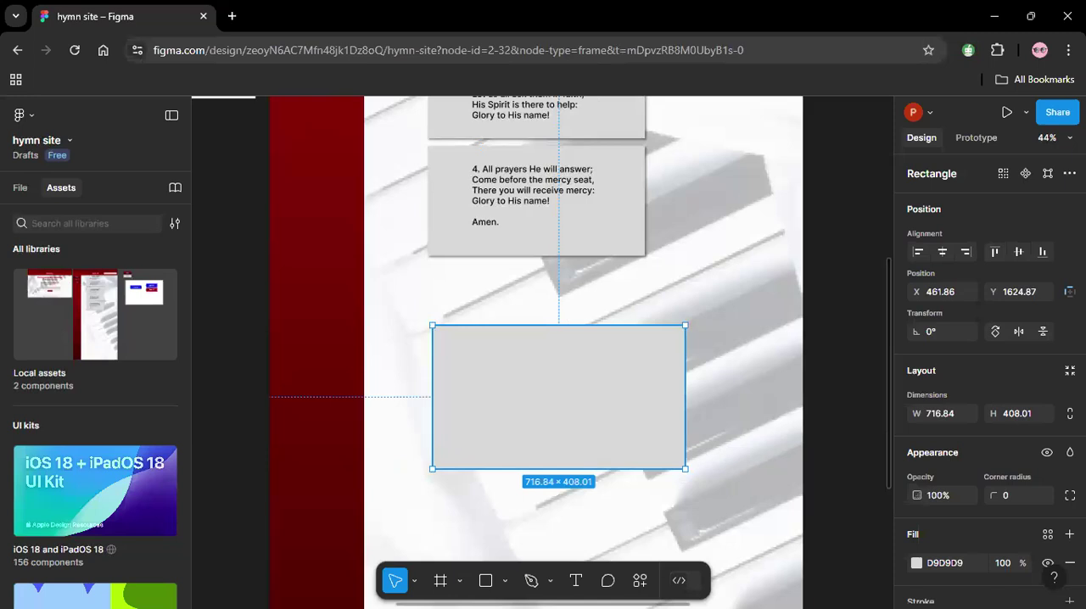
drag(575, 389, 569, 390)
click(739, 340)
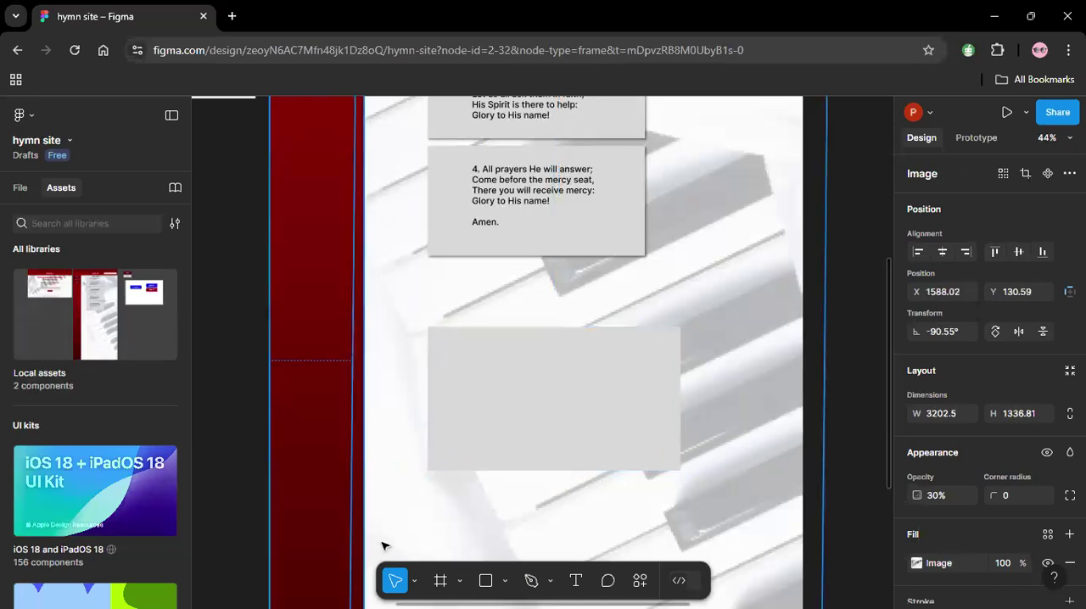
Draw a circle about 54 × 54 near the upper-left corner of the new grey rectangle.
click(486, 580)
click(505, 581)
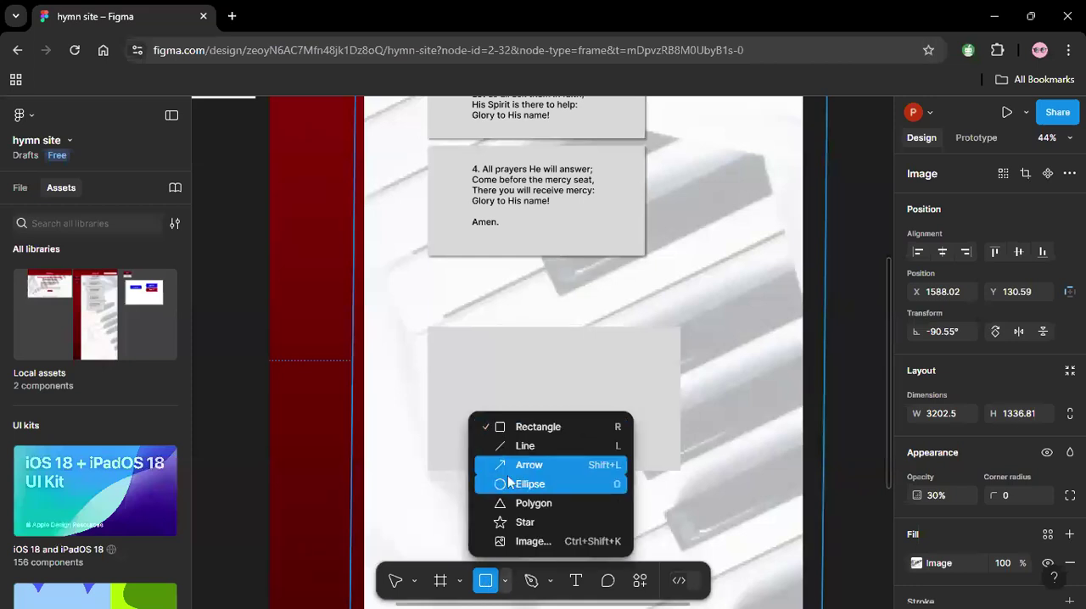
click(507, 483)
drag(445, 347, 469, 372)
mouse_move(469, 371)
mouse_down()
mouse_move(497, 389)
mouse_move(464, 366)
mouse_up()
click(572, 288)
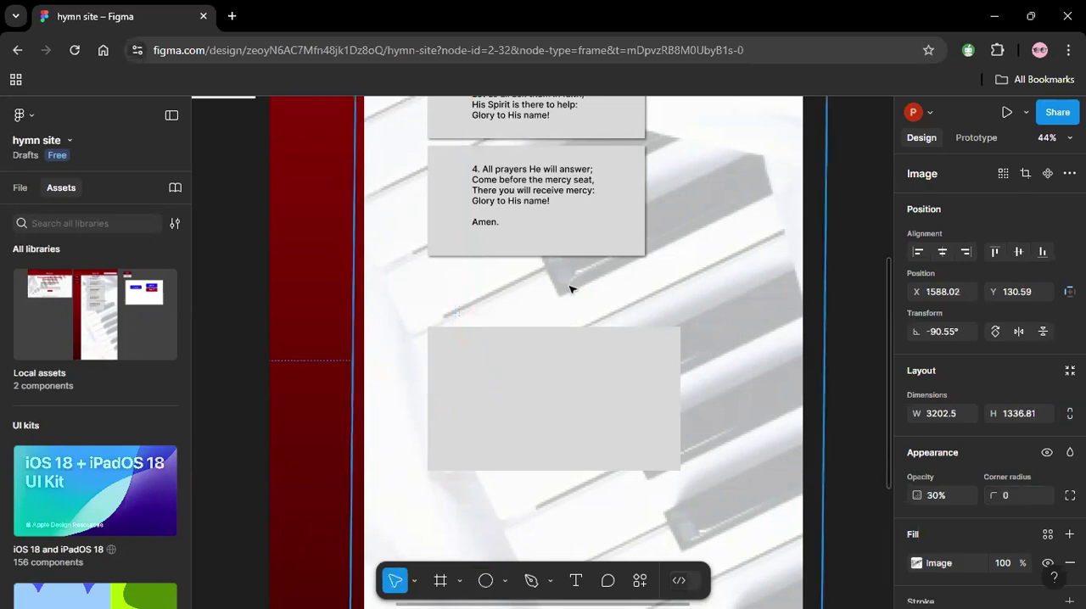
Fill the small circle with the dark maroon colour already used on this page.
click(456, 358)
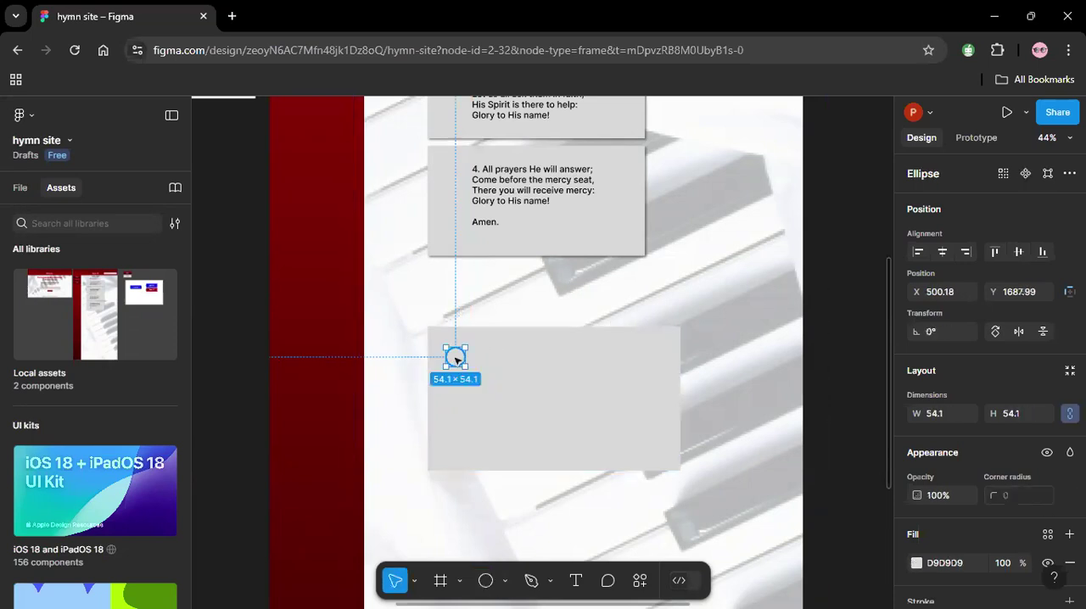
click(916, 564)
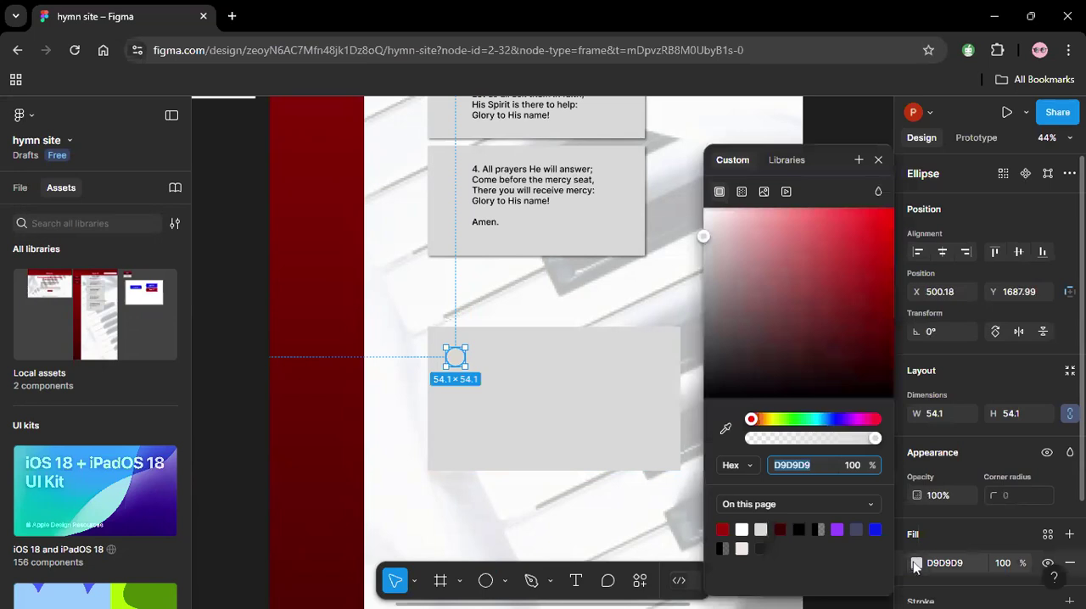
click(781, 528)
click(643, 301)
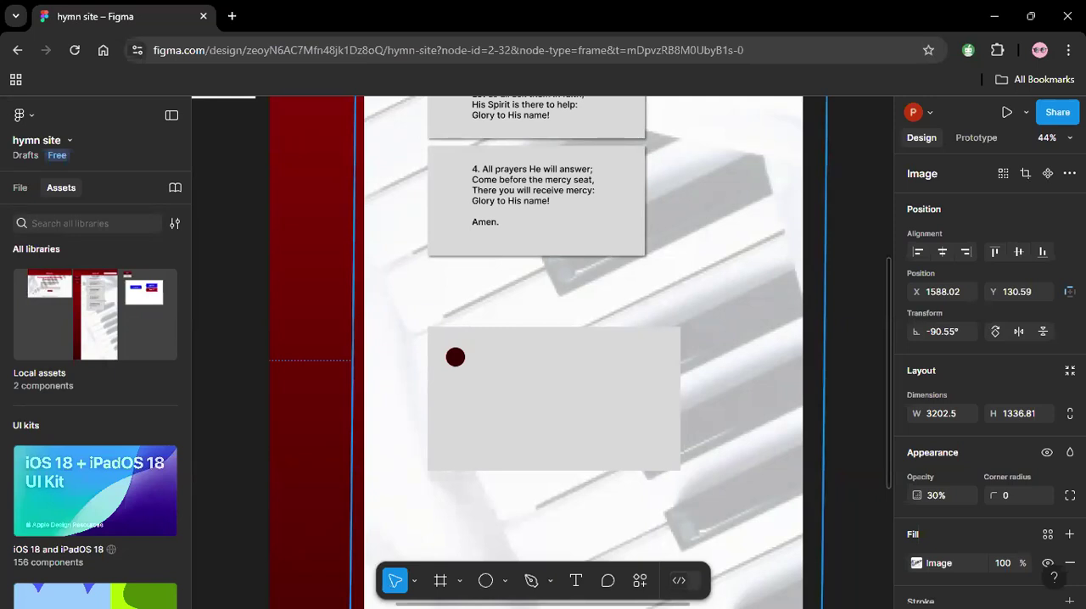
click(821, 352)
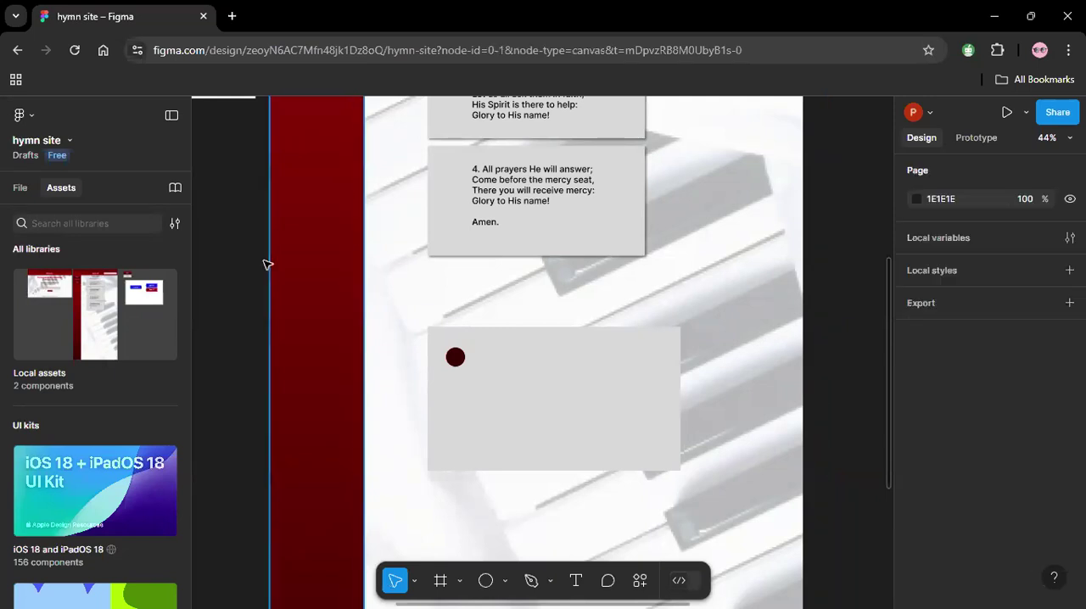
Add the text "input email" inside the right part of the grey rectangle.
click(576, 580)
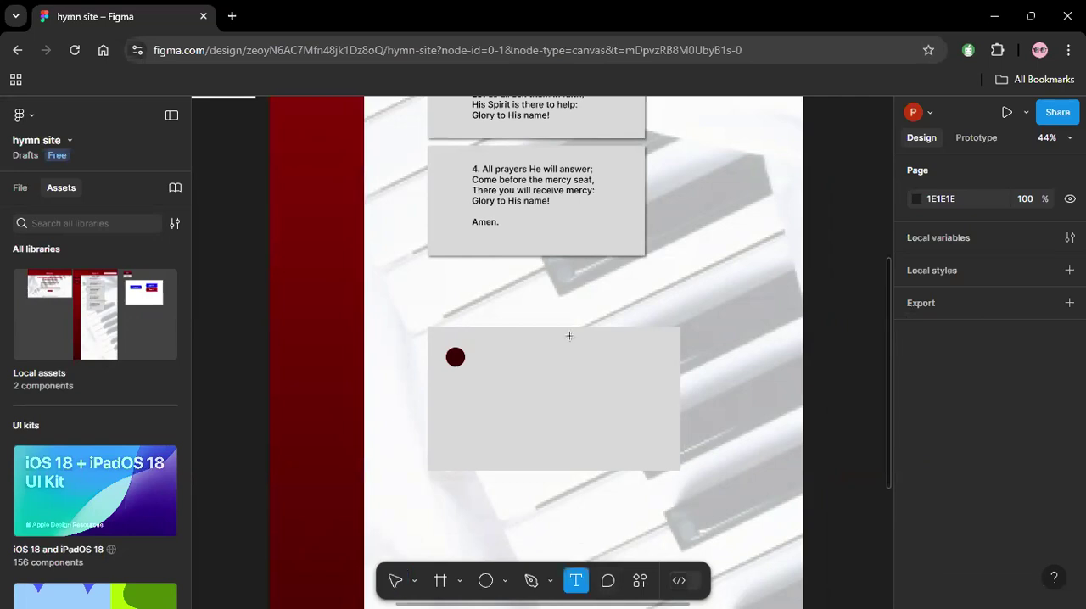
click(605, 371)
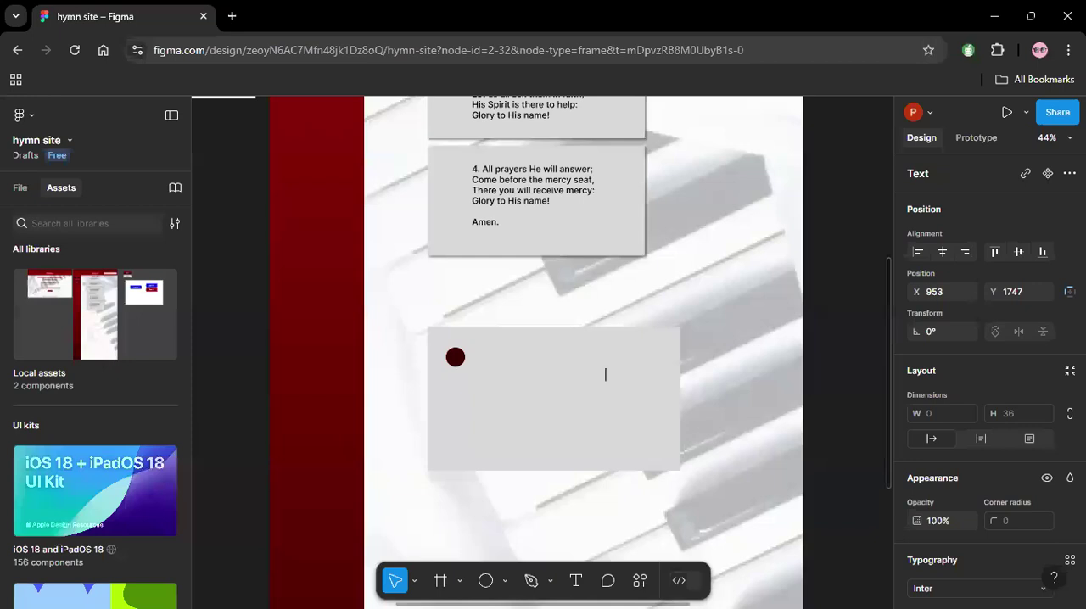
text(input email)
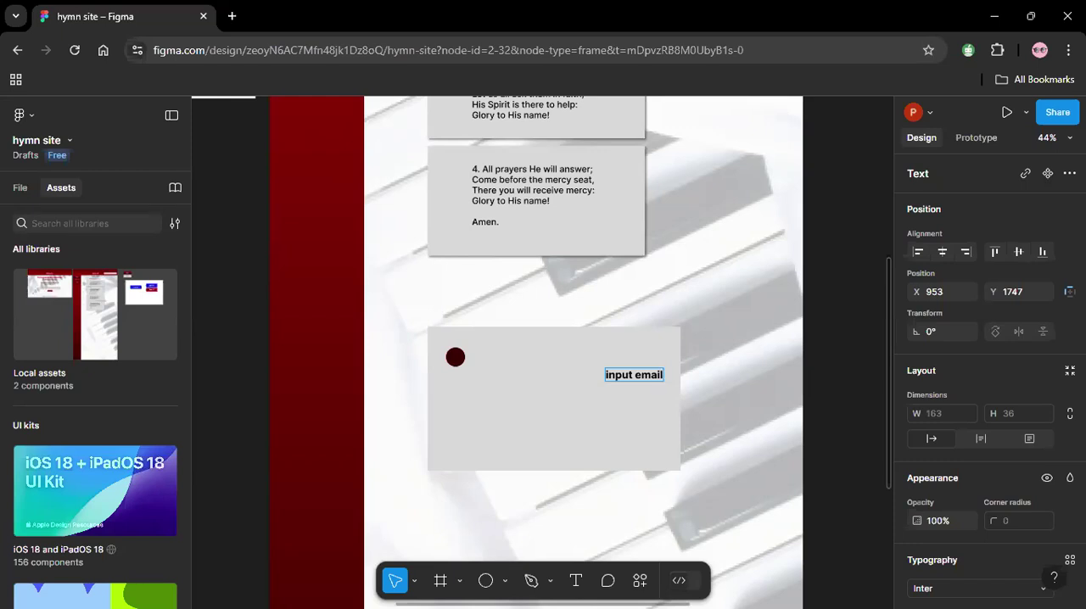
Add the text "This app is amazing and it is easy to navigate" and place it between the fourth verse and the grey rectangle.
click(580, 584)
click(632, 429)
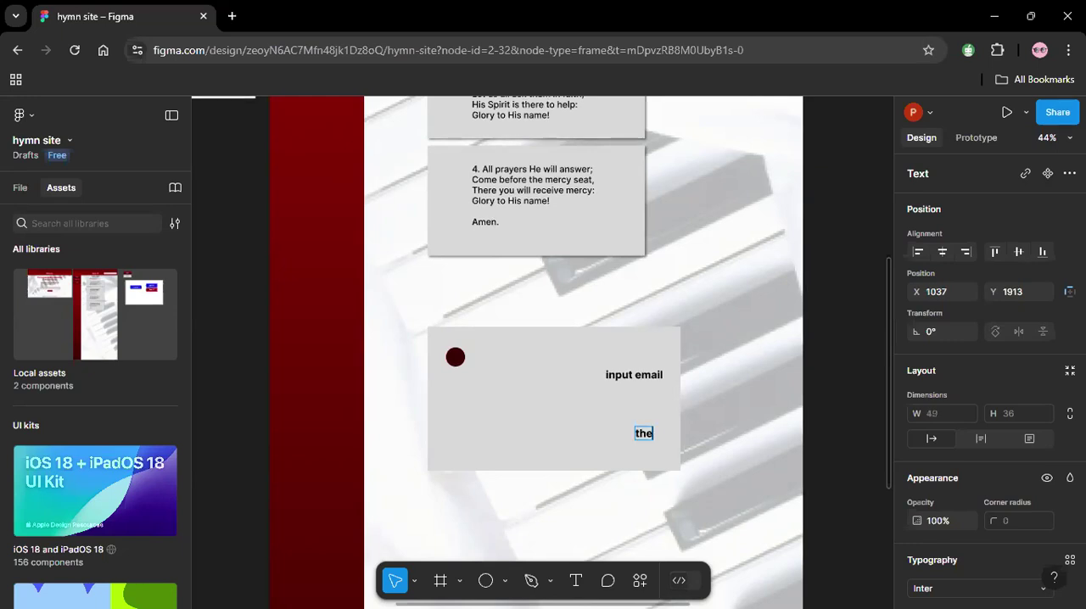
text(This app is amazing)
key(BackSpace)
key(BackSpace)
text(ng)
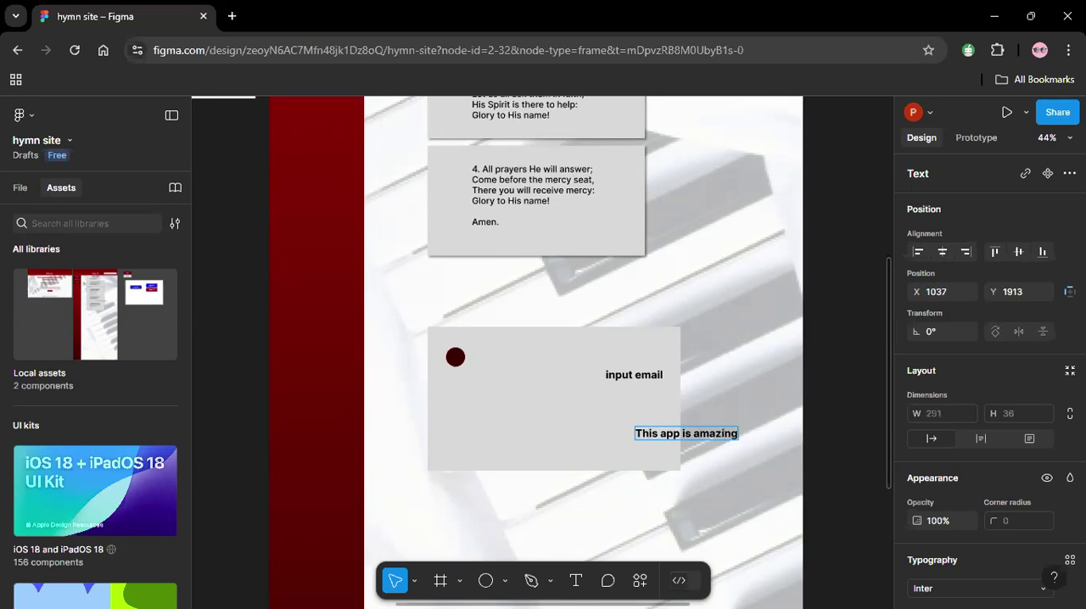
text( and it is e)
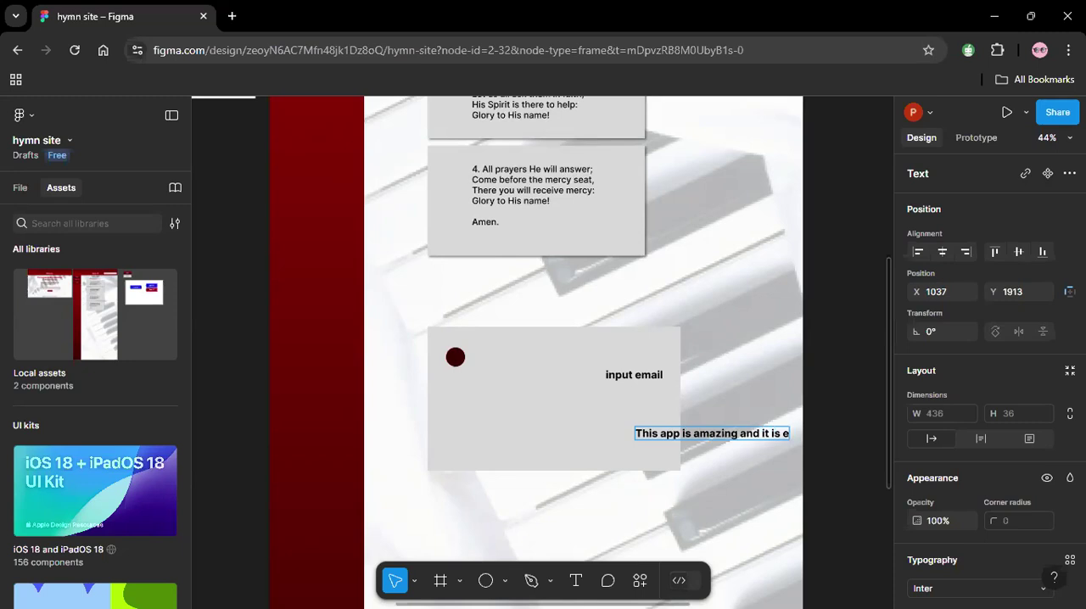
text(asy to navigate)
click(740, 391)
drag(754, 438, 683, 509)
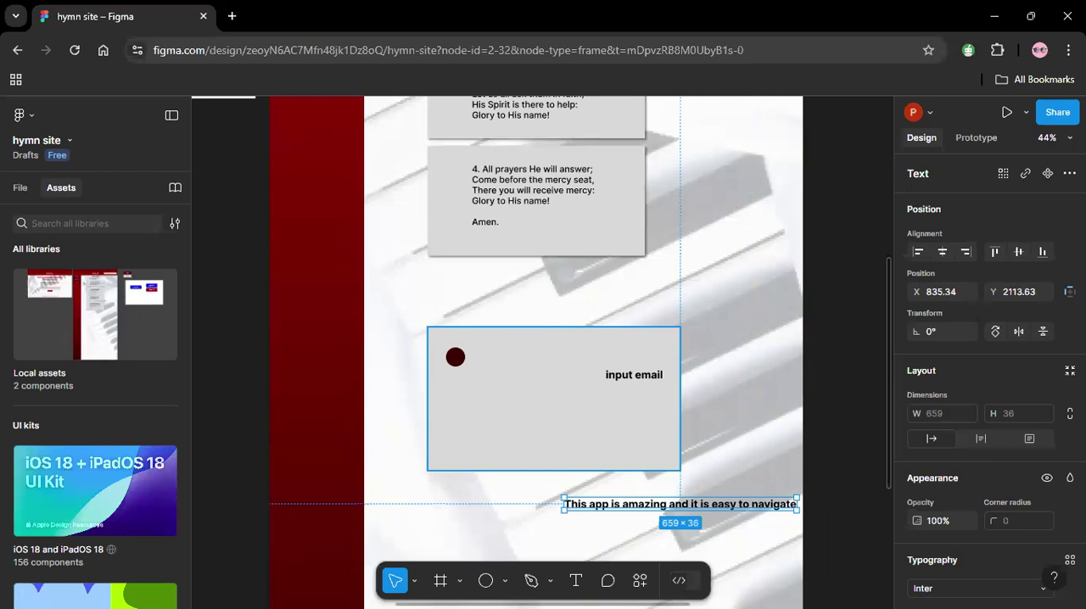
drag(714, 509, 683, 259)
Set the new grey rectangle's corner radius to 20.
click(666, 381)
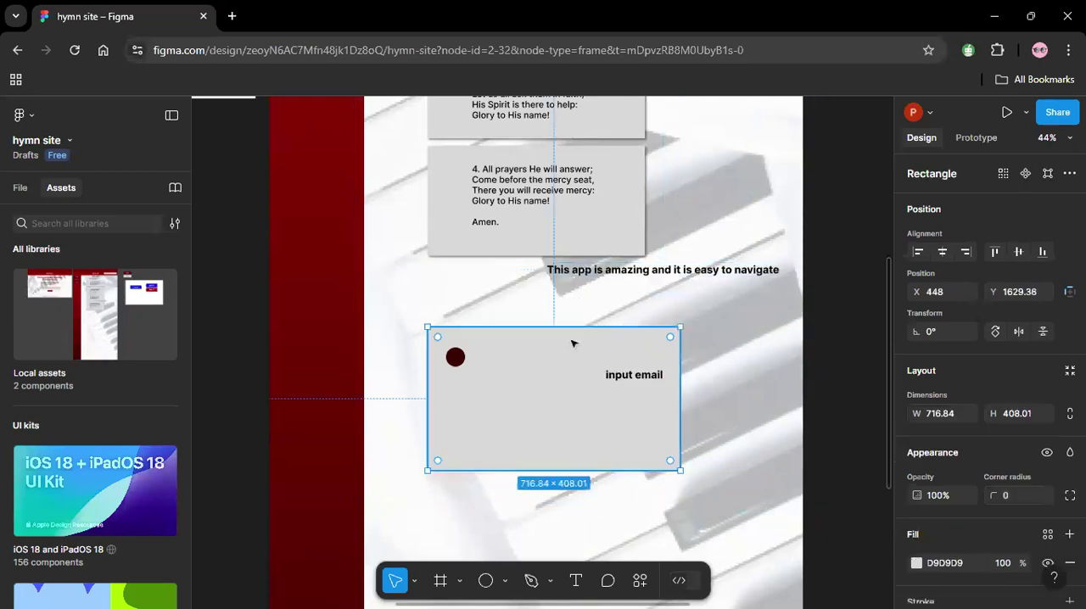
click(1007, 498)
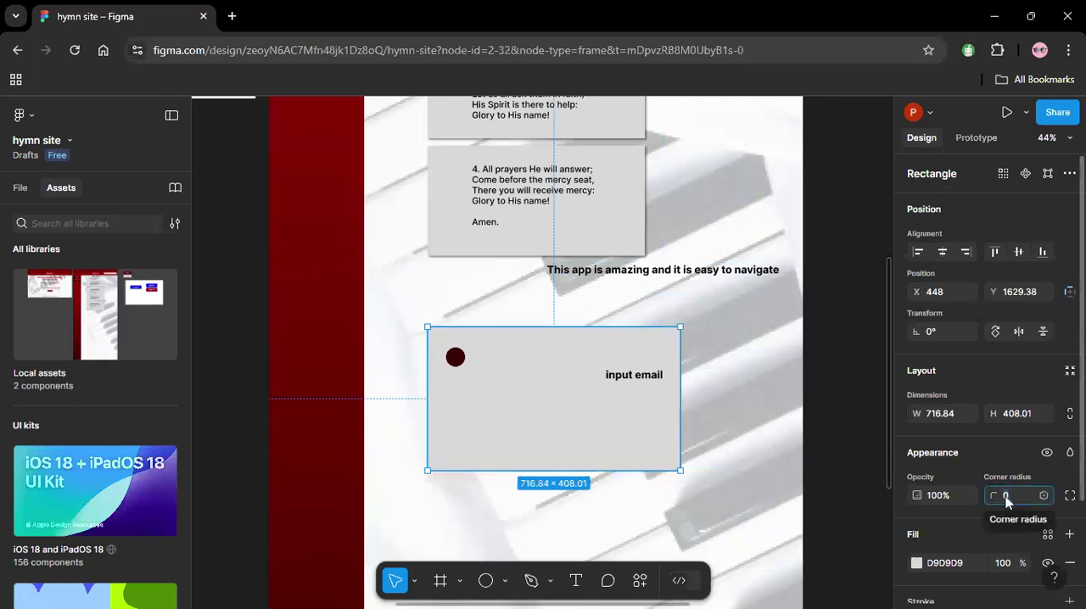
text(20)
key(Return)
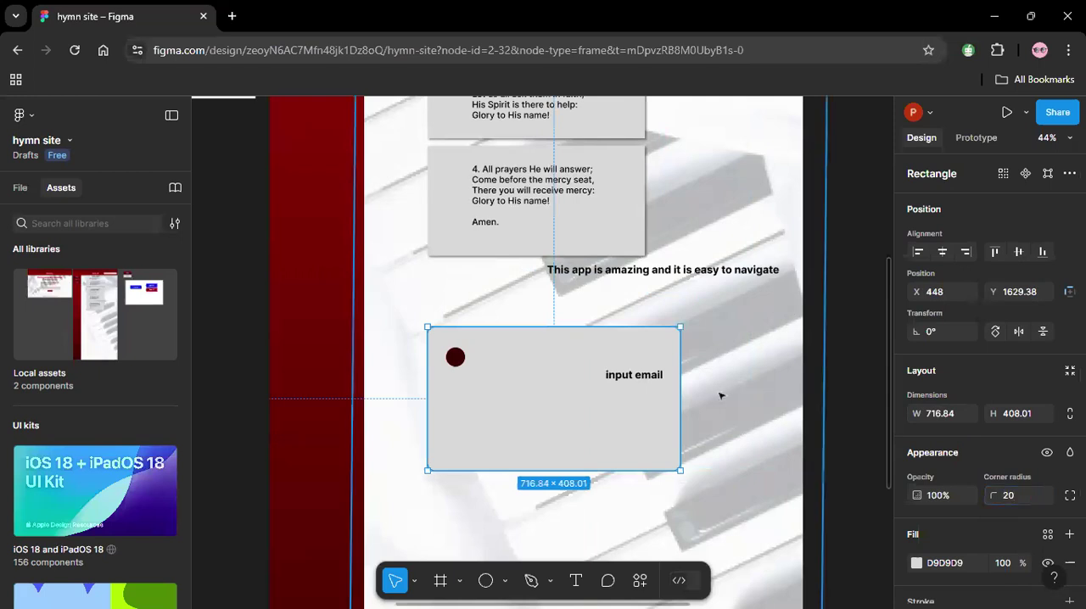
click(718, 408)
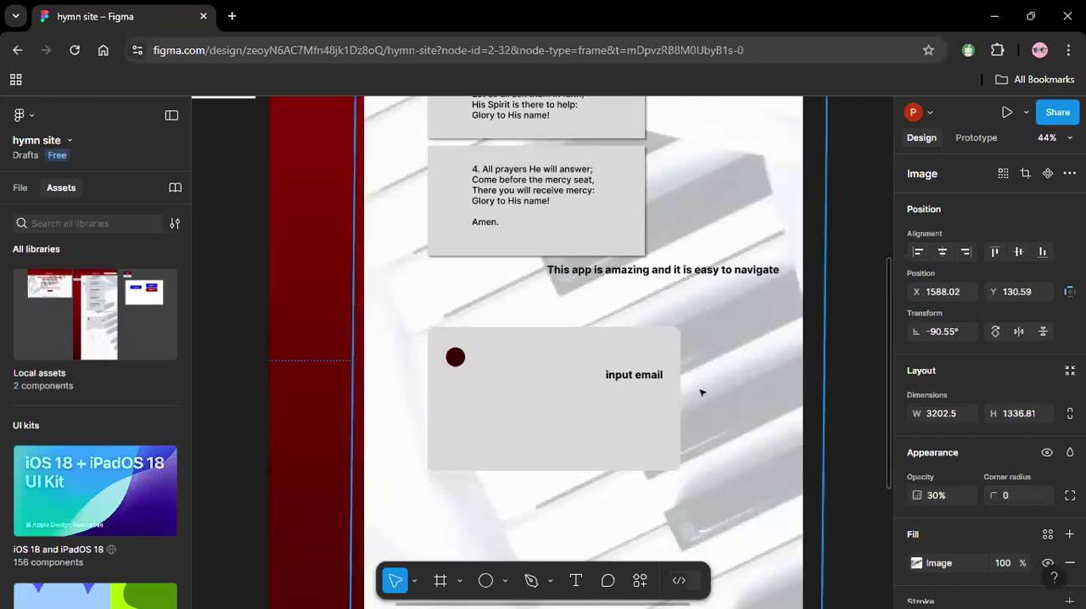
Extend the email text to "input email..." and arrange it beside the maroon circle in the card's upper-left corner.
double_click(664, 379)
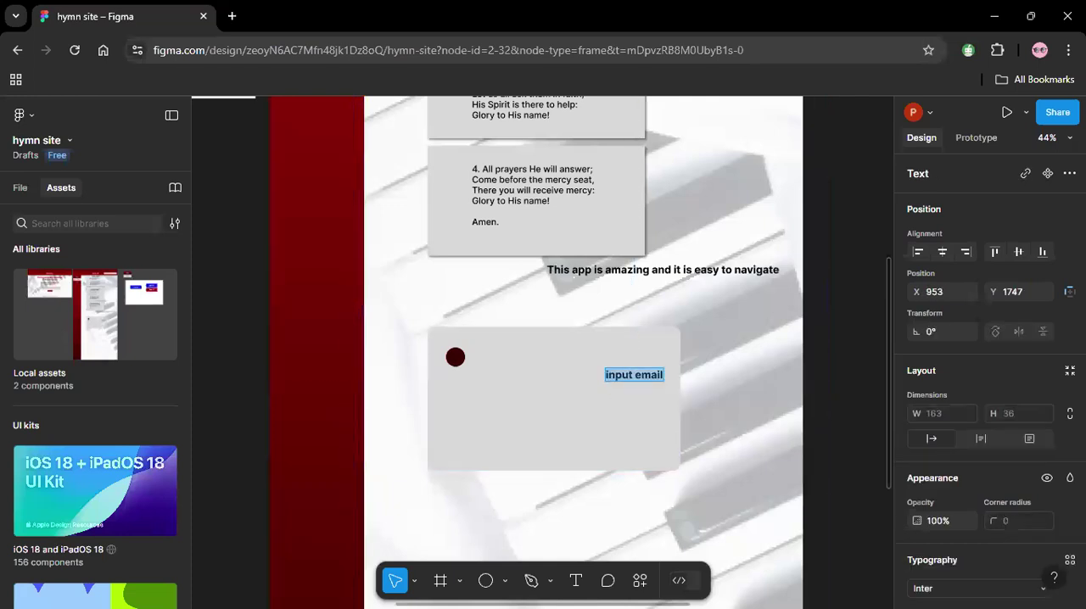
double_click(658, 376)
key(Right)
text(...)
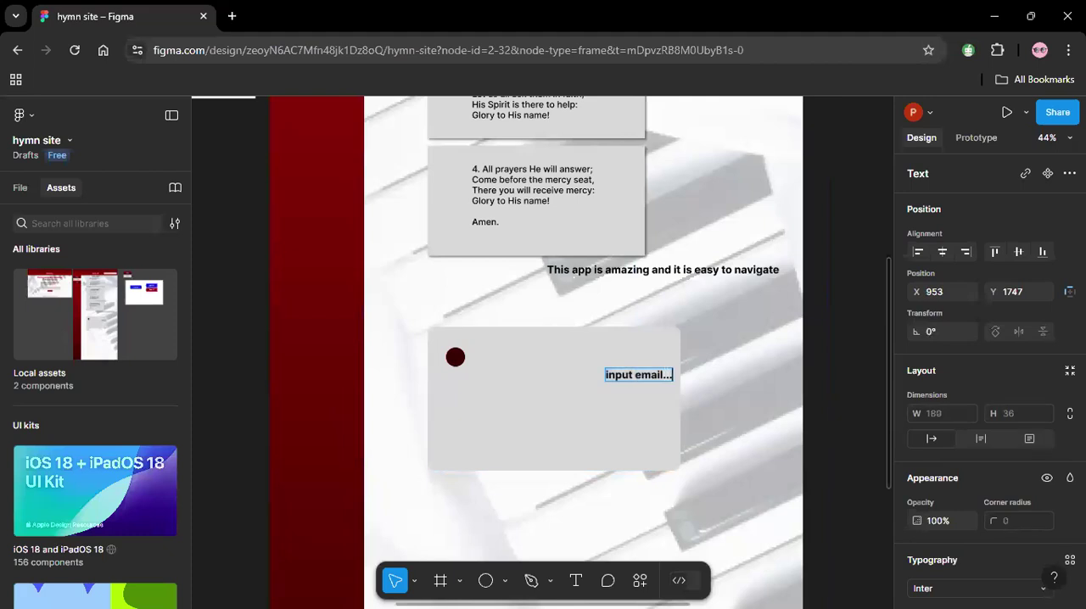
key(Escape)
drag(652, 381, 526, 357)
drag(456, 357, 494, 355)
Set the opacity of the "input email..." text to 50%.
click(499, 357)
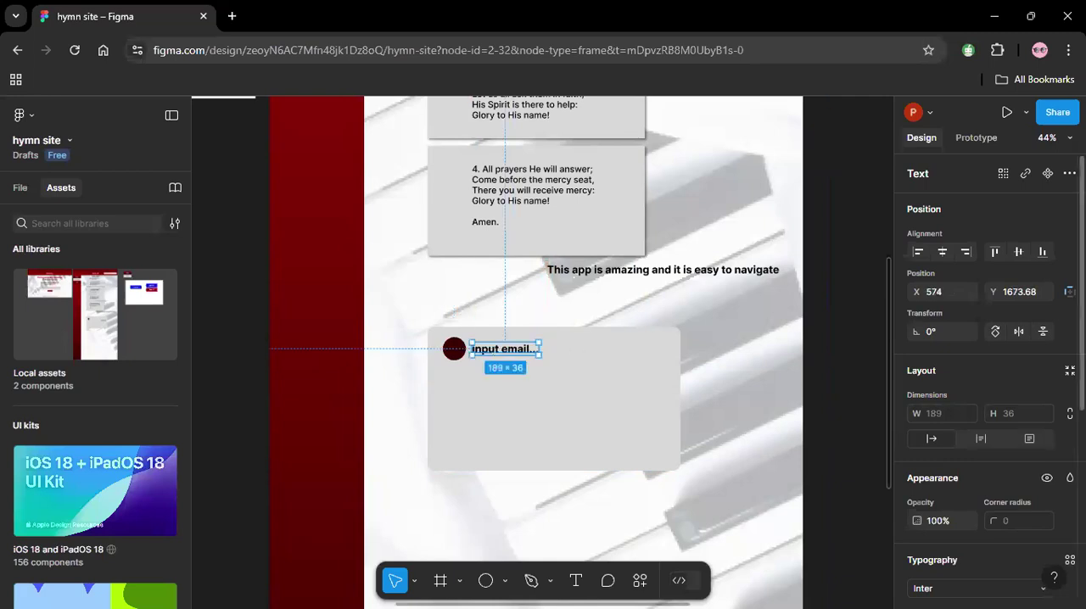
scroll(1035, 489, down, 4)
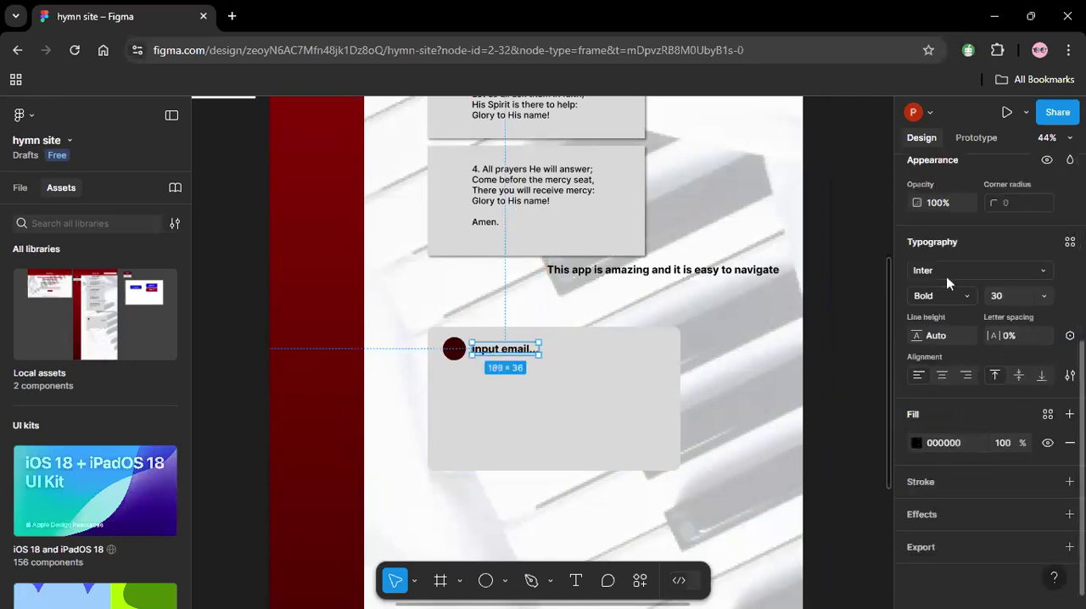
click(936, 204)
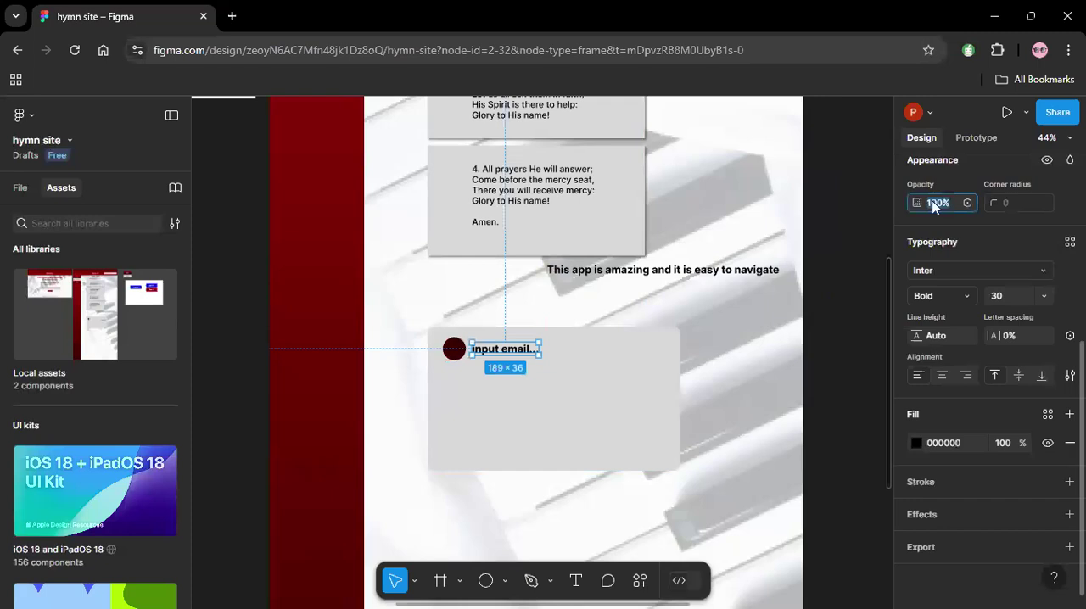
text(50)
key(Return)
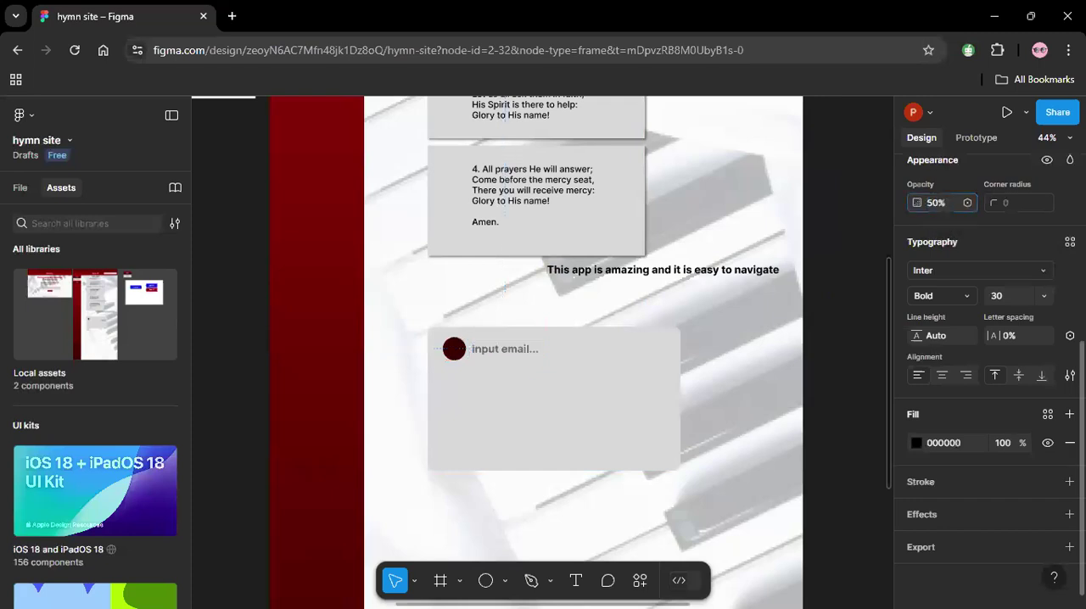
click(734, 350)
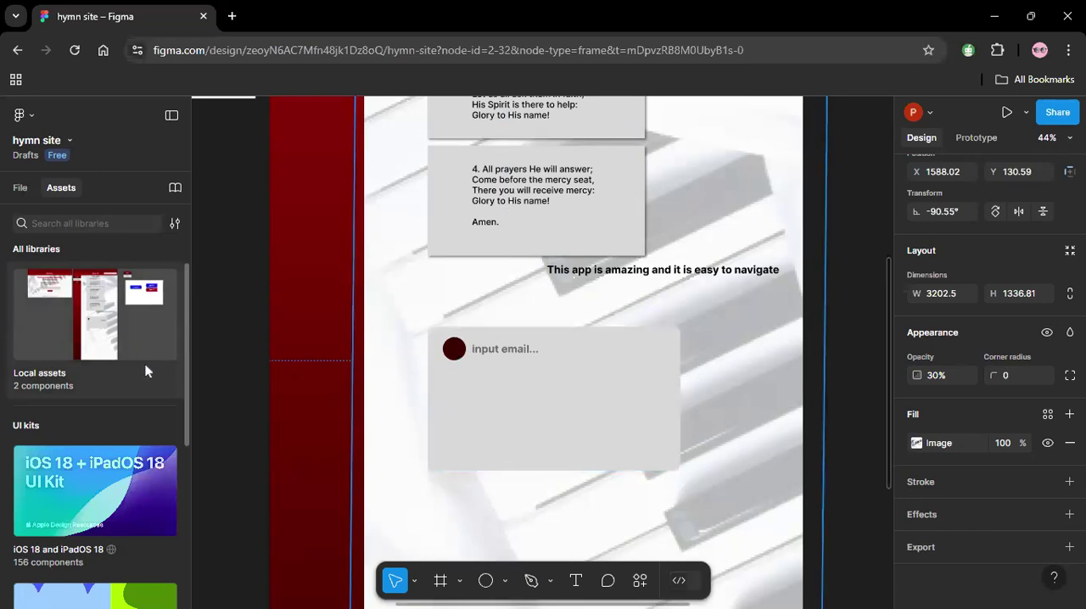
Draw a rectangle about 503 × 65 over the email text, extending from the maroon circle across the card's upper part.
click(507, 585)
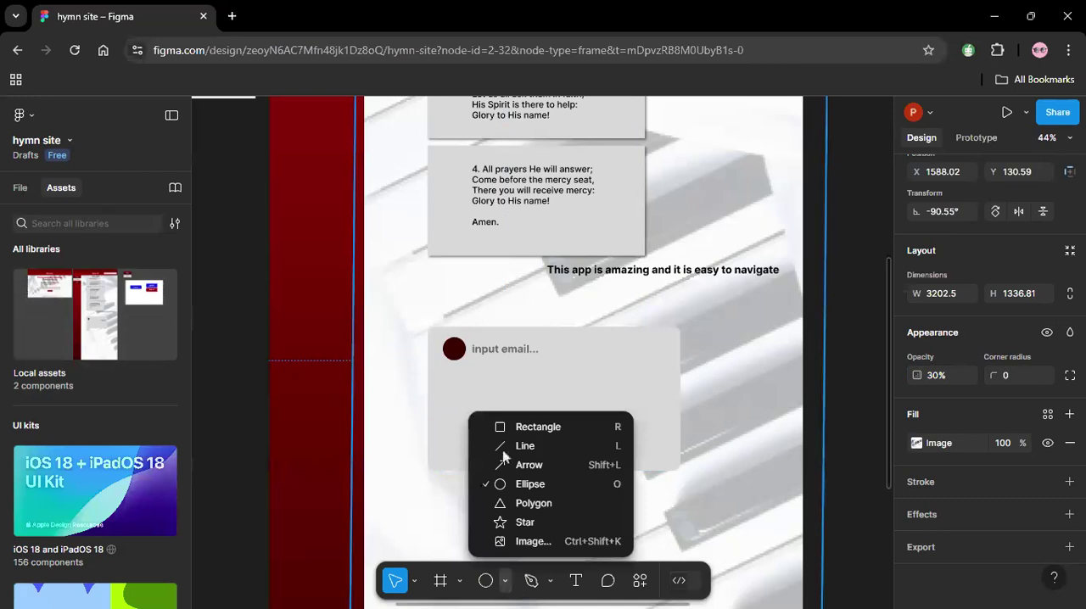
click(523, 428)
key(r)
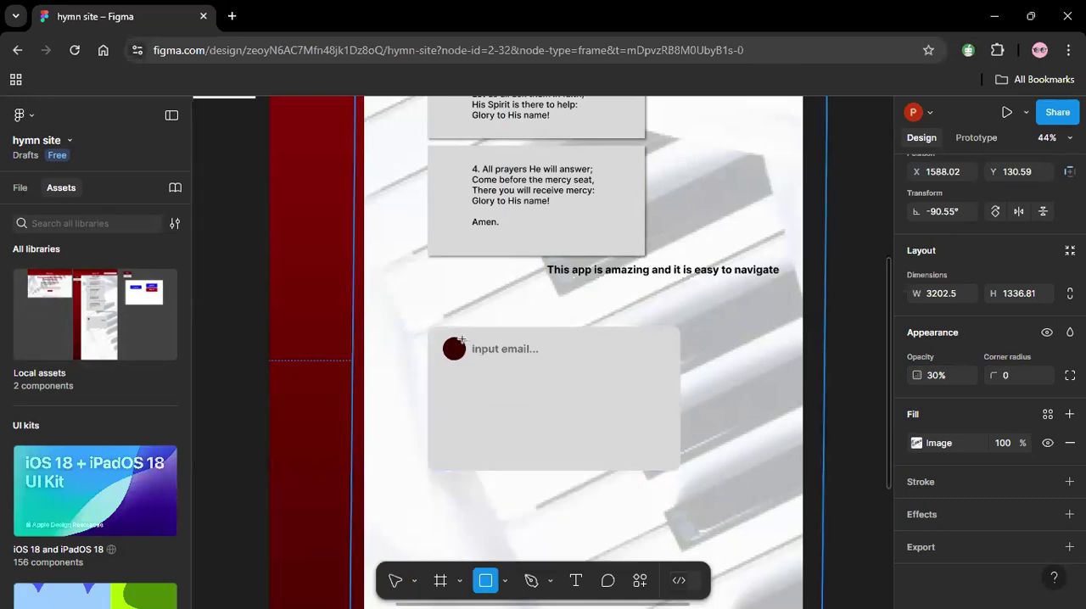
click(462, 340)
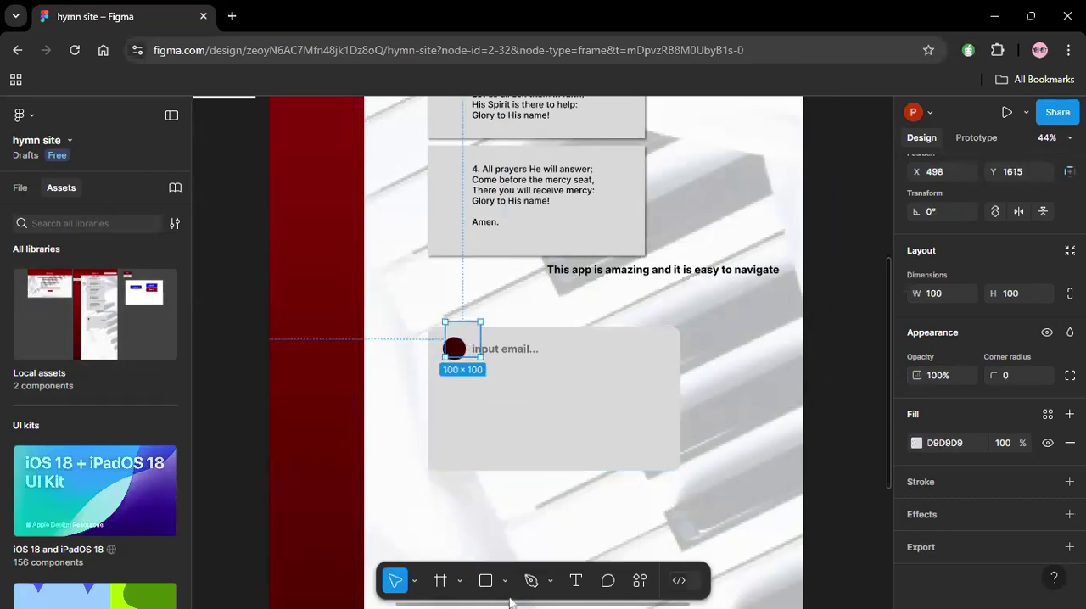
click(487, 582)
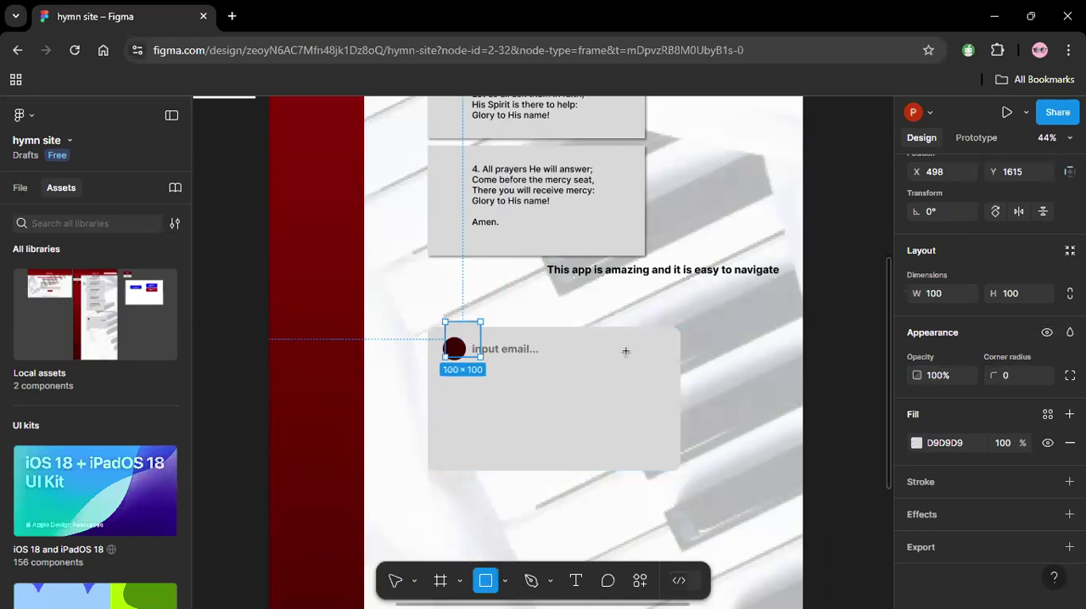
drag(642, 342, 465, 360)
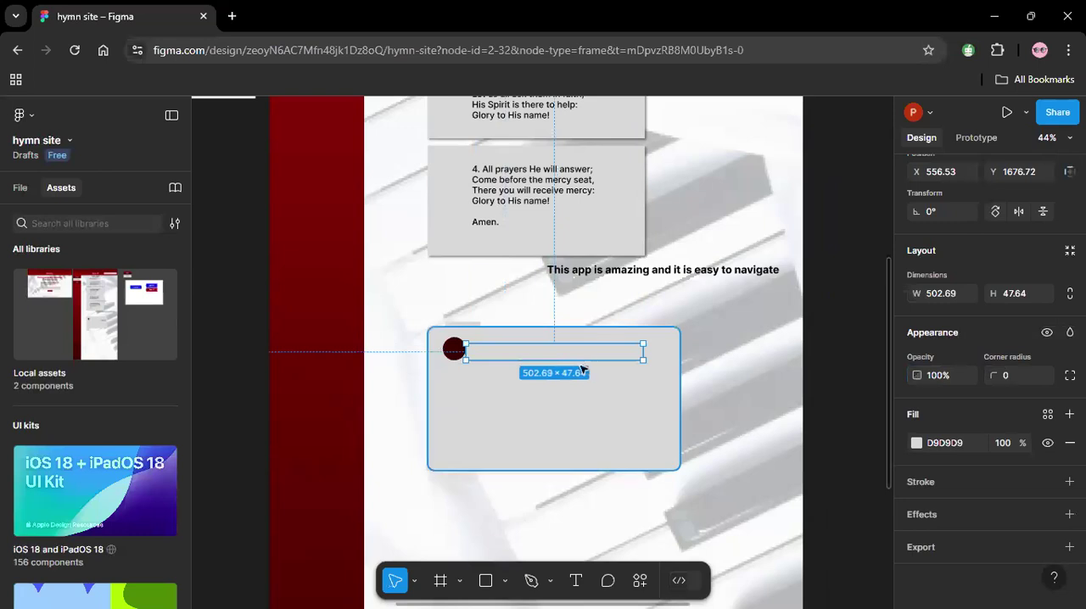
drag(541, 343, 541, 337)
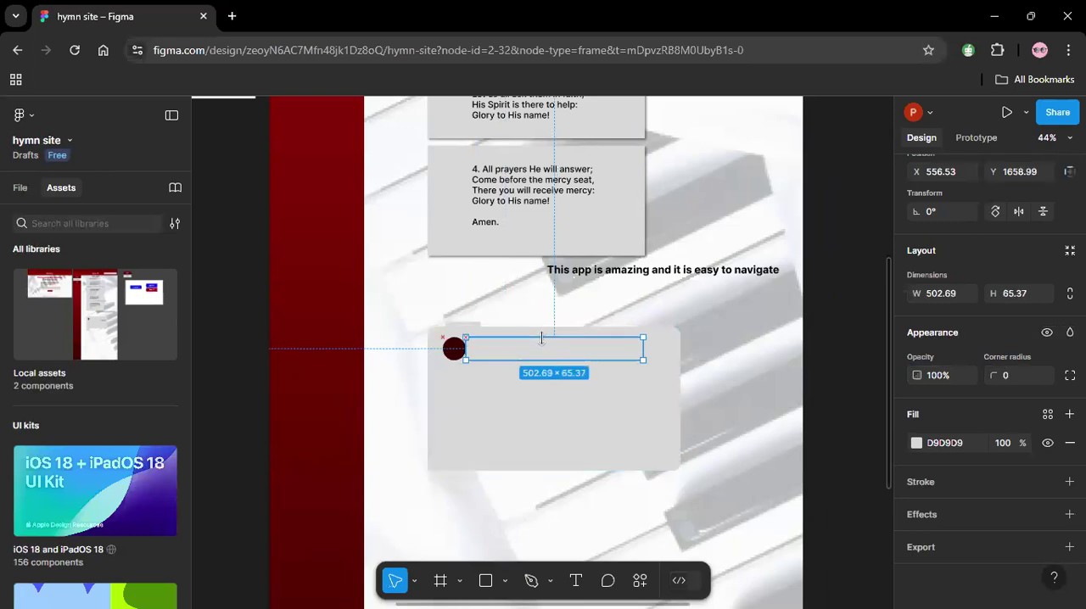
Fill the new email field rectangle with white (FFFFFF).
click(917, 444)
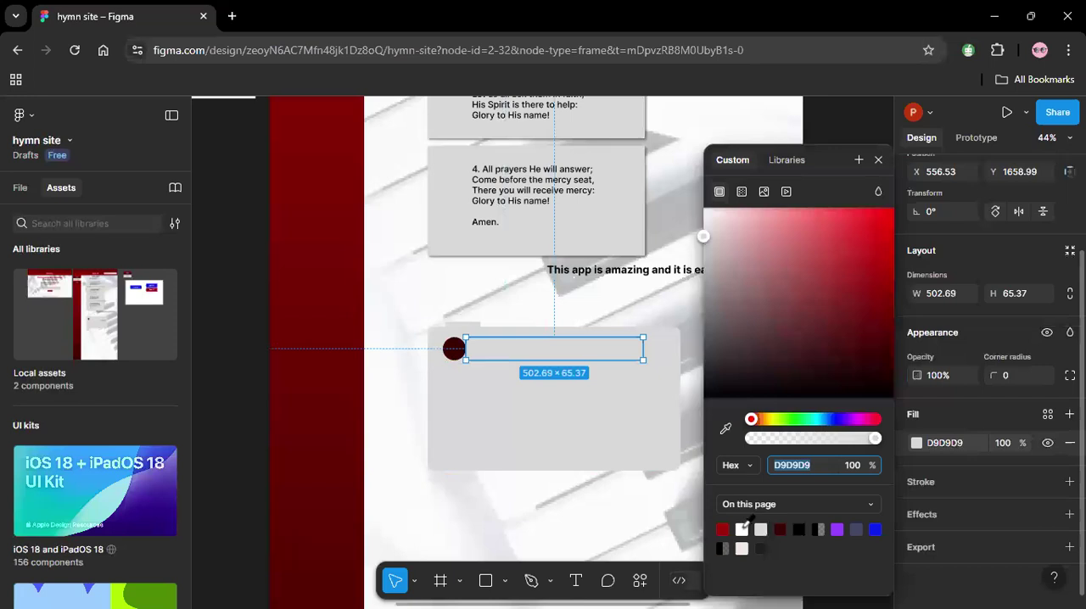
click(743, 527)
click(386, 307)
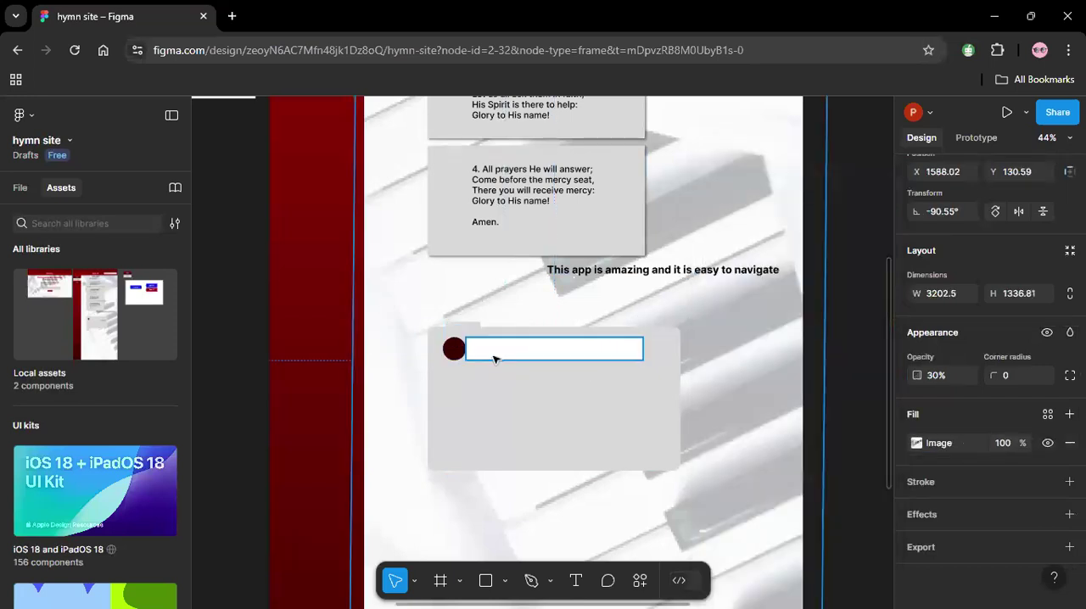
drag(513, 409, 507, 388)
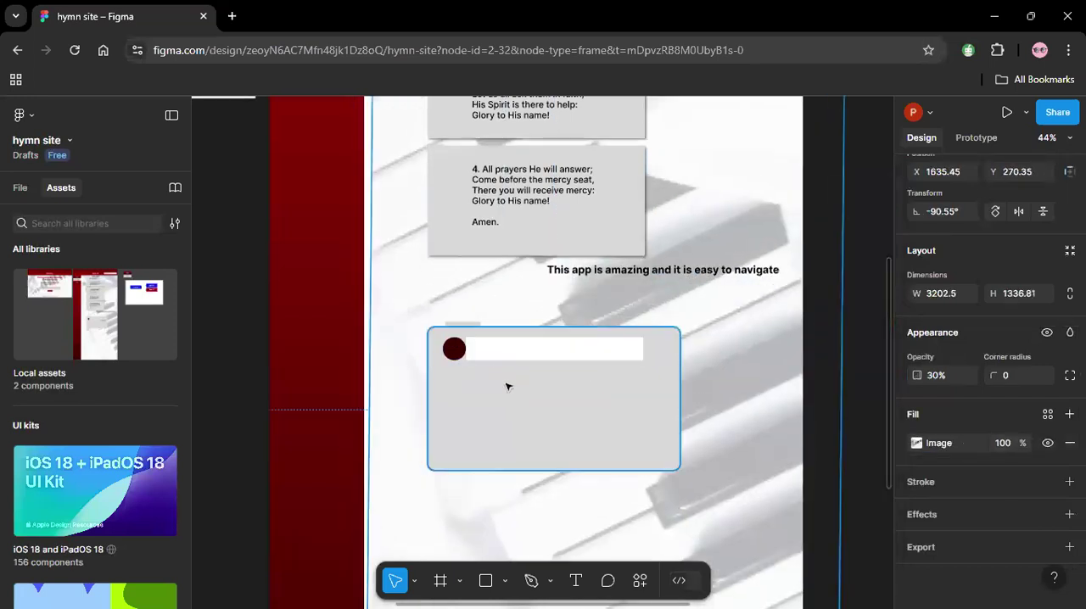
click(526, 348)
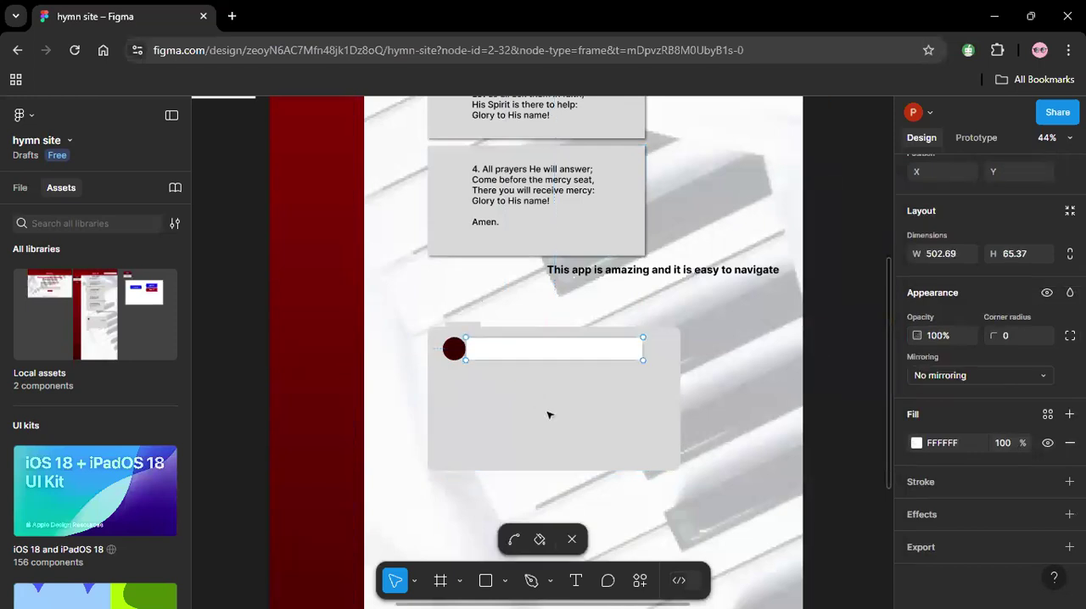
click(572, 541)
click(574, 395)
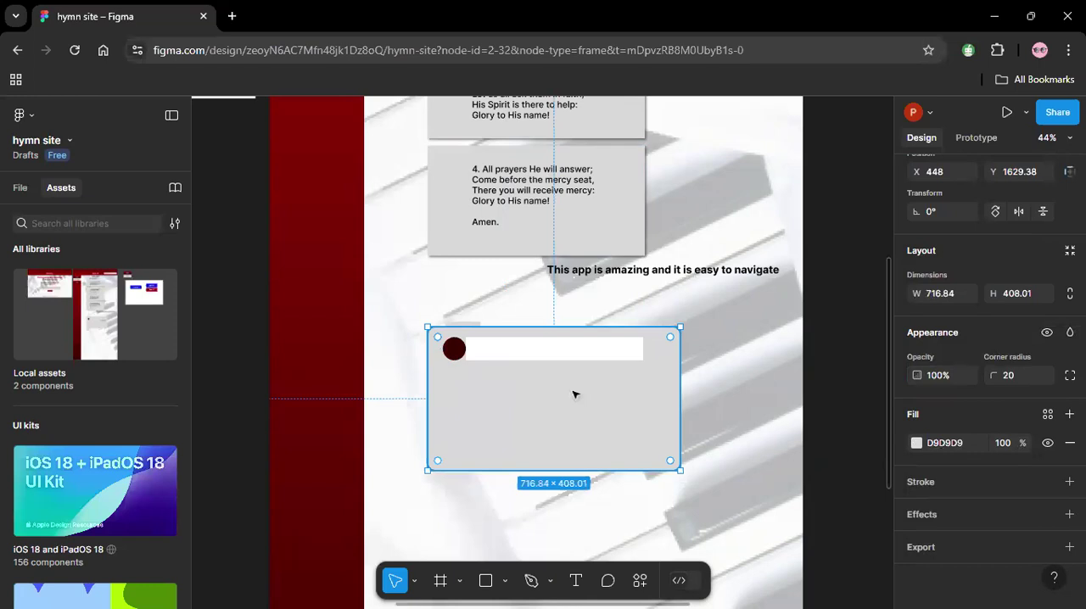
Shift the white rectangle slightly left under the maroon circle and bring the "input email..." text to the front.
click(550, 356)
mouse_move(550, 356)
mouse_down()
mouse_move(556, 407)
mouse_move(543, 351)
mouse_up()
click(526, 354)
right_click(526, 355)
click(576, 270)
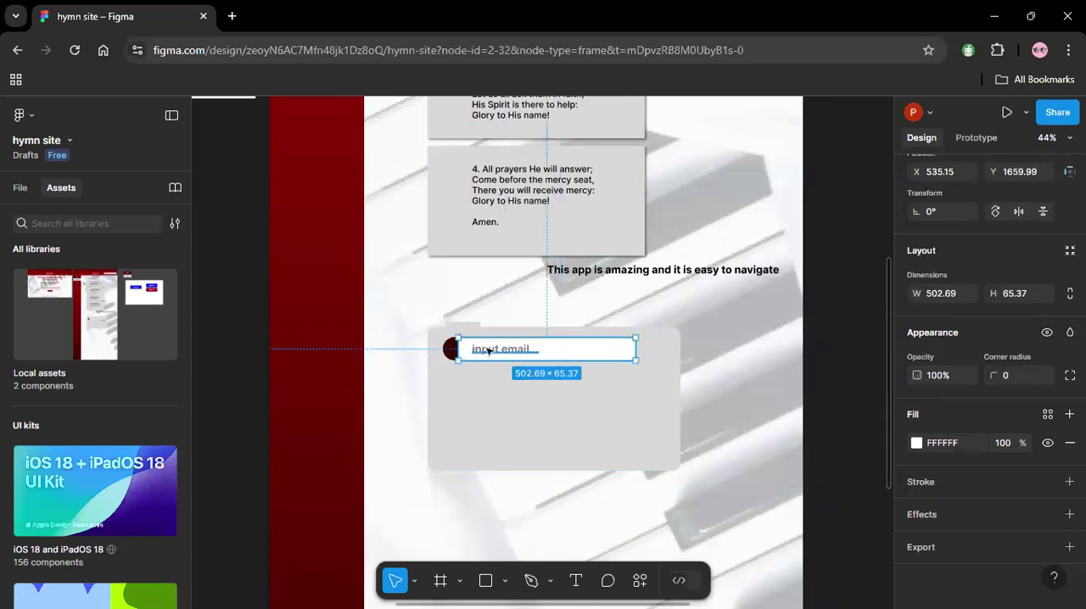
Bring the maroon avatar circle to the front of the white rectangle.
click(449, 351)
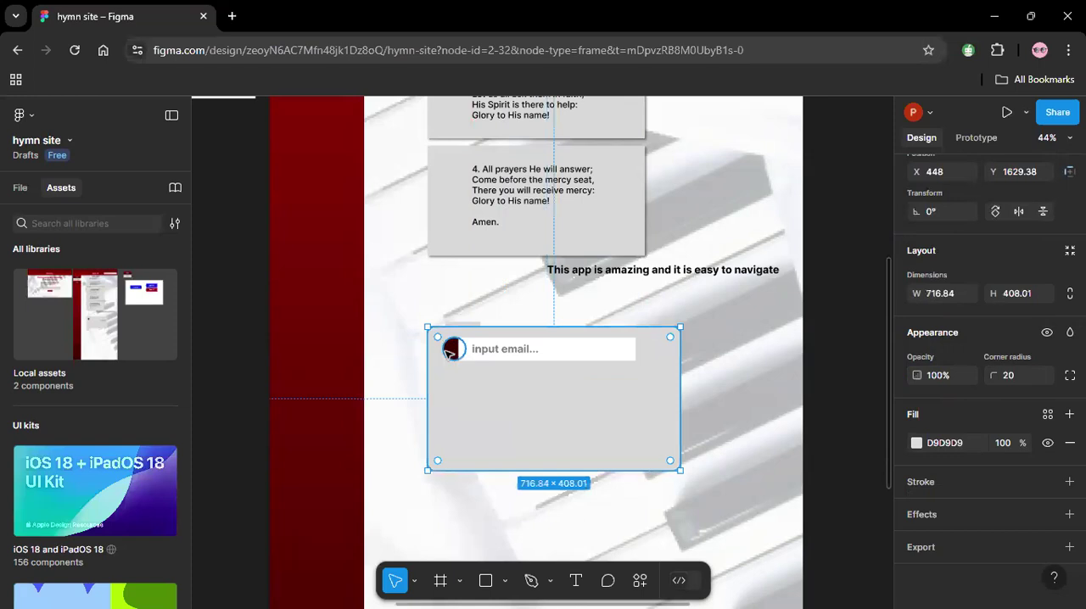
right_click(454, 352)
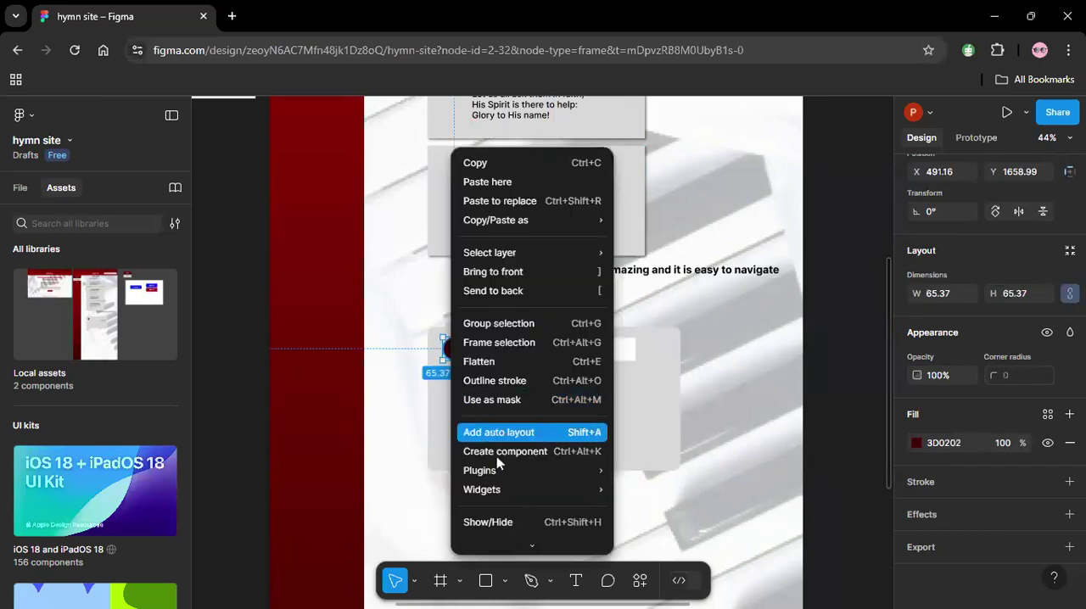
click(500, 271)
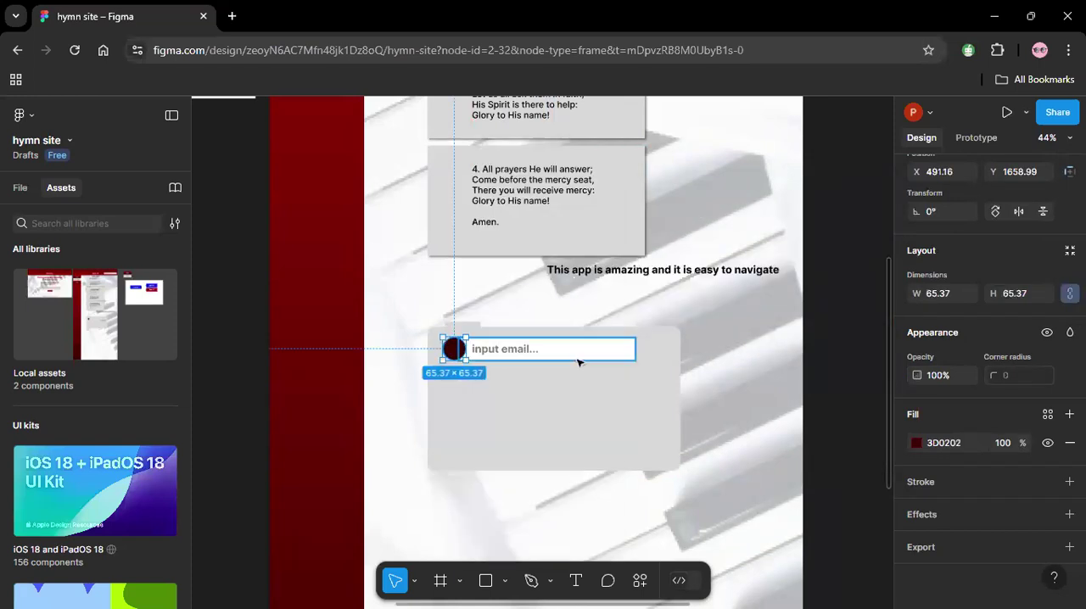
click(770, 347)
Widen the white email field to about 556 and set its corner radius to 20.
click(598, 357)
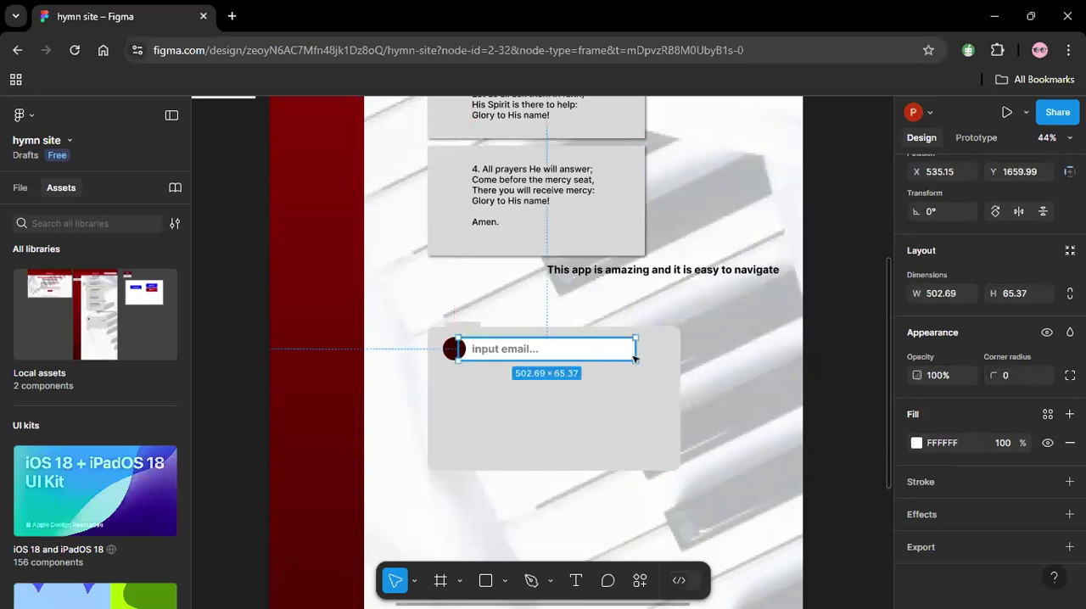
drag(636, 352, 651, 352)
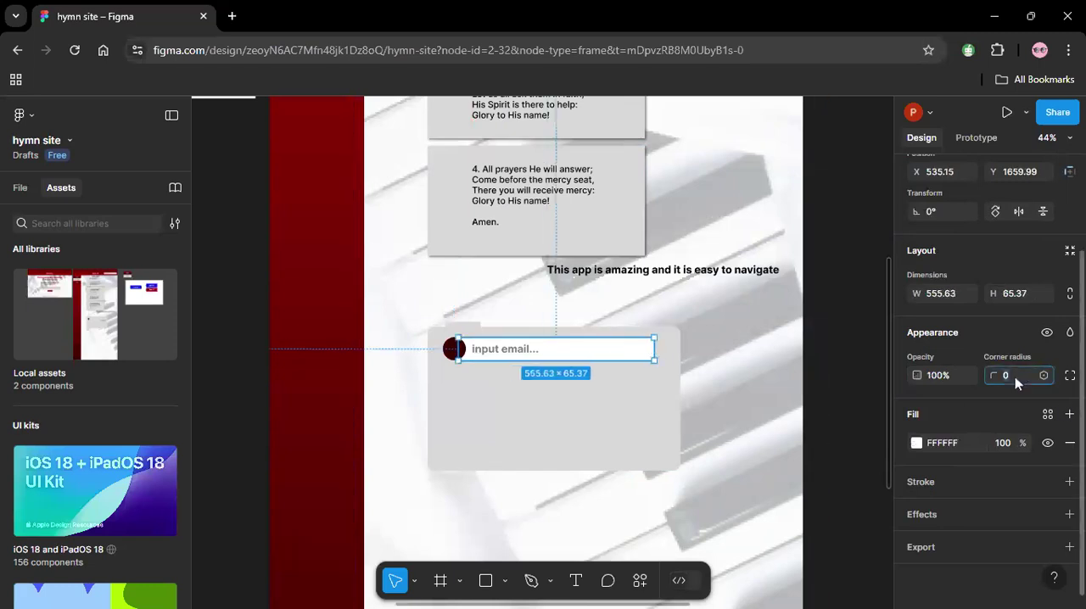
text(20)
key(Return)
click(831, 342)
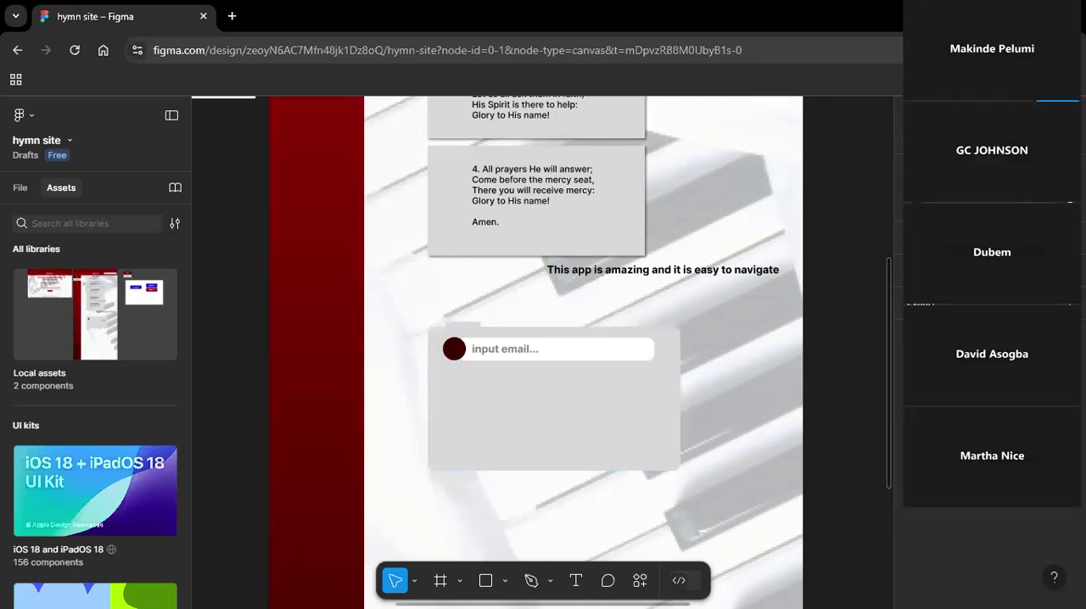
Duplicate the Homepage's Search button into the lower-right corner of the Hymn Page's grey comment card.
key(shift+1)
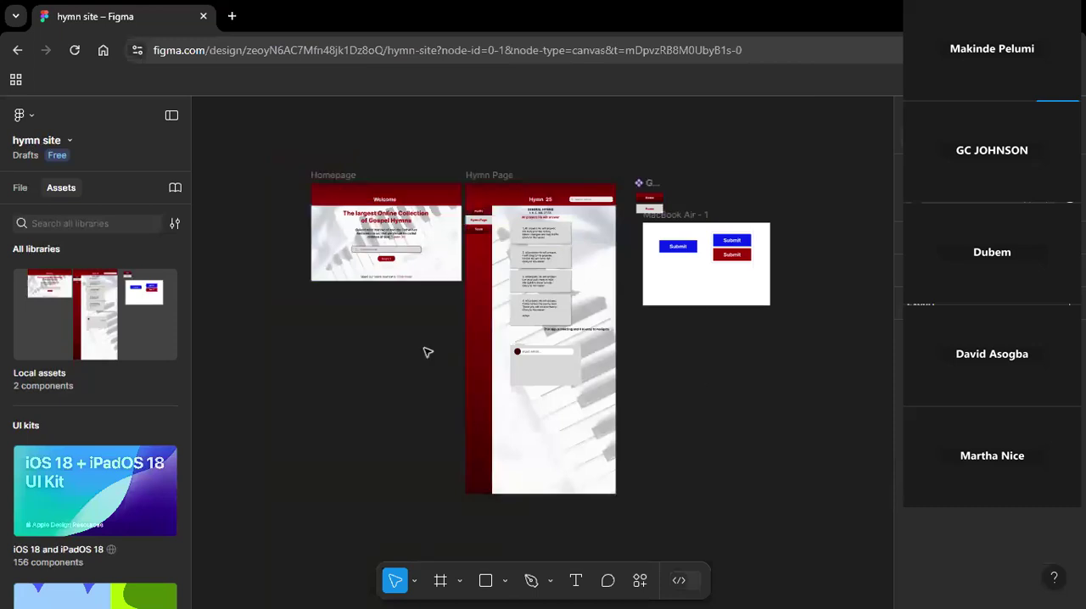
click(393, 263)
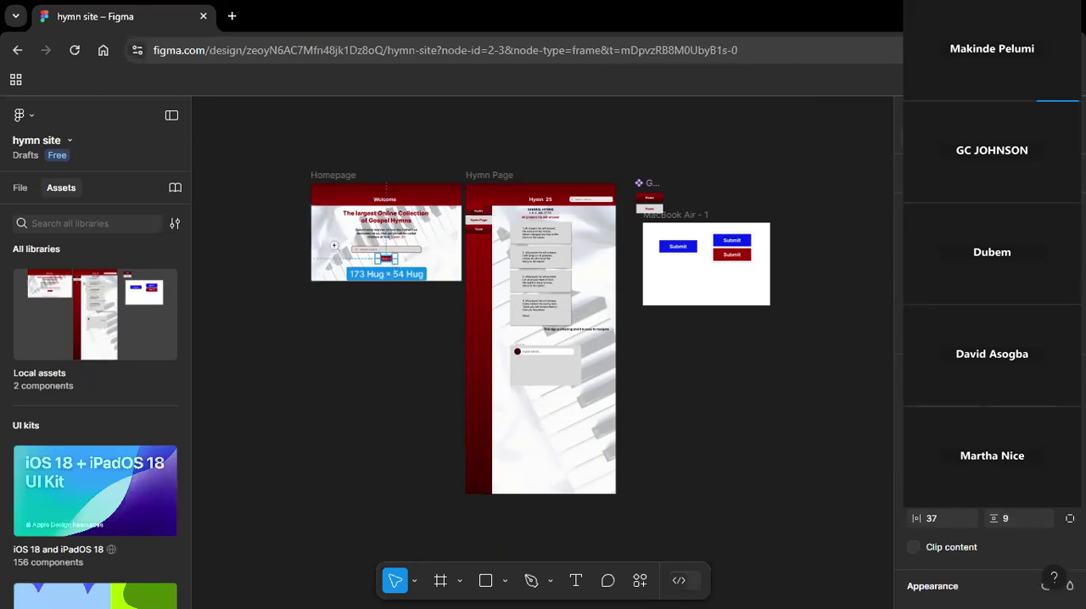
drag(334, 245, 657, 350)
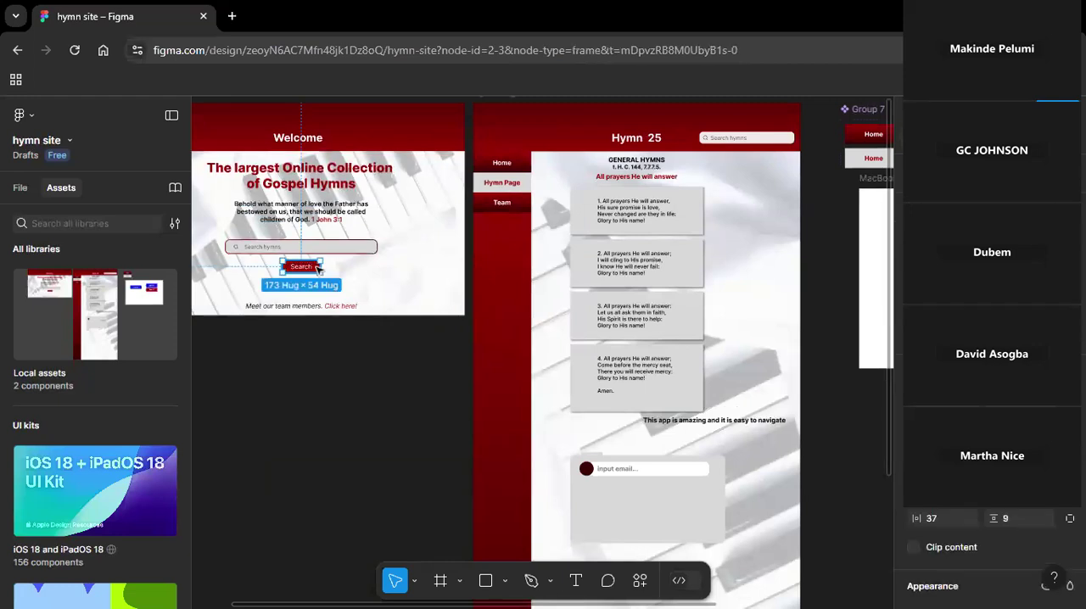
drag(318, 268, 701, 532)
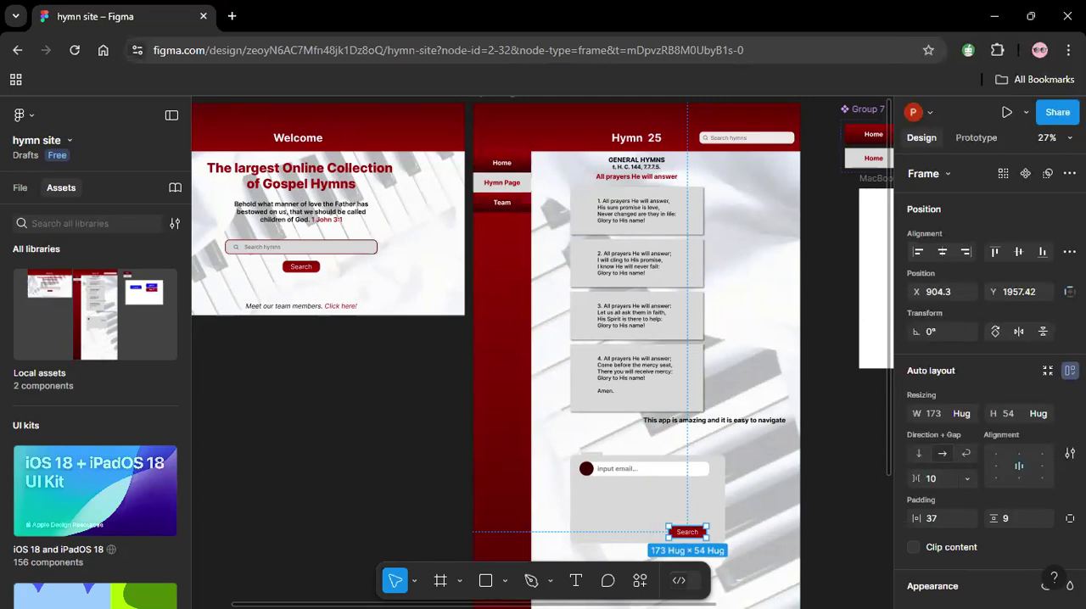
click(871, 494)
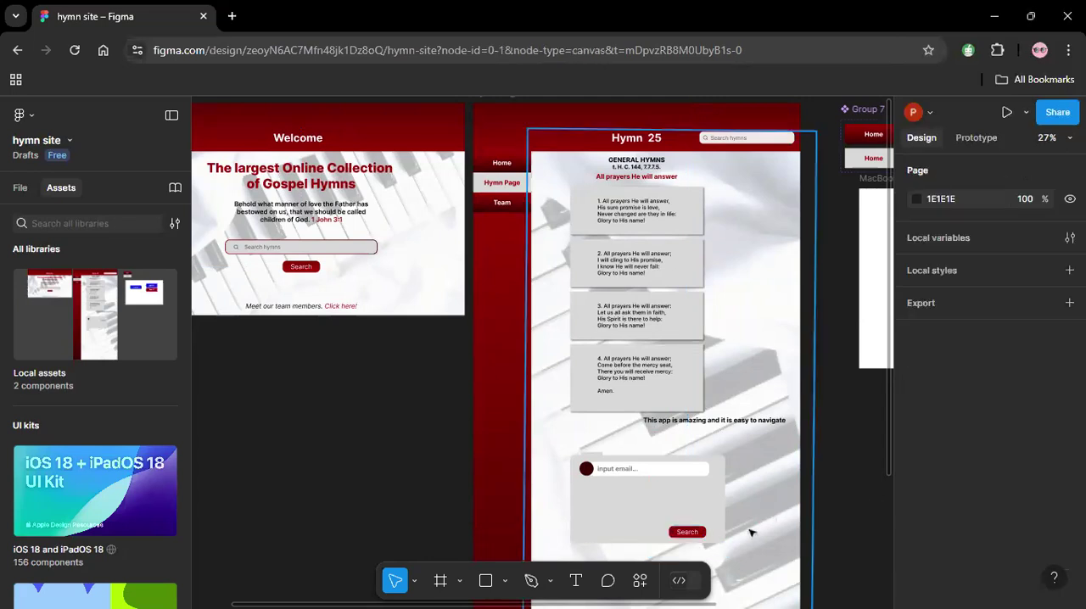
click(703, 534)
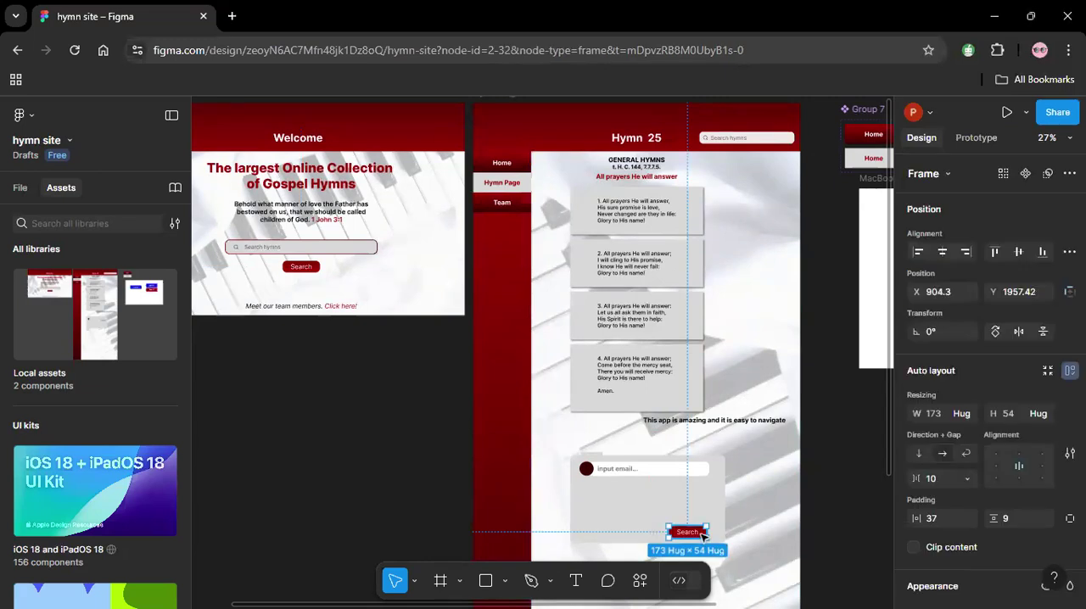
drag(703, 536, 702, 532)
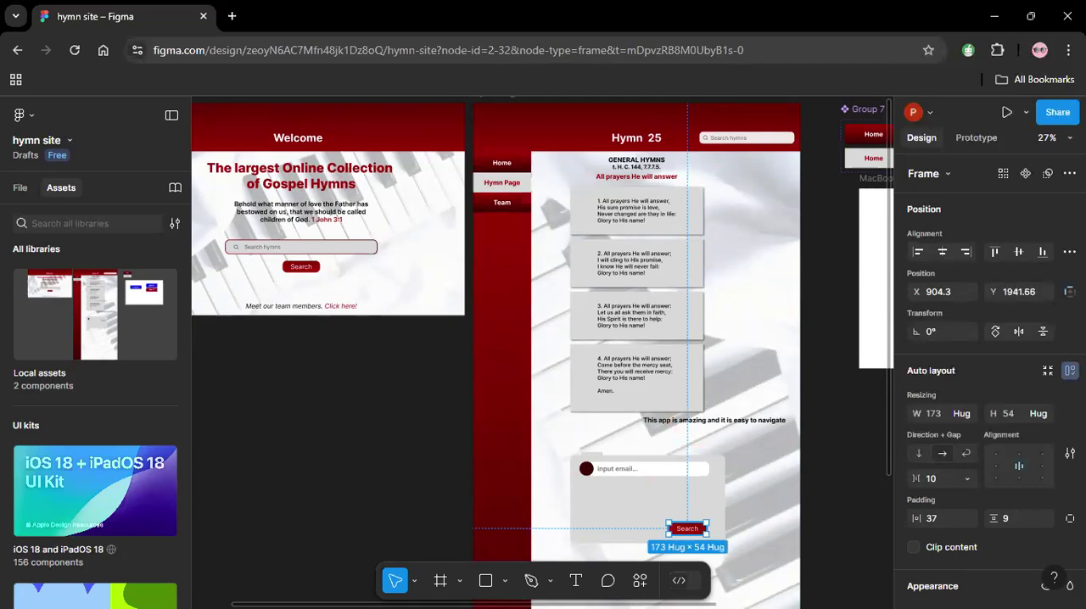
Change the copied button's label to "comment".
double_click(701, 529)
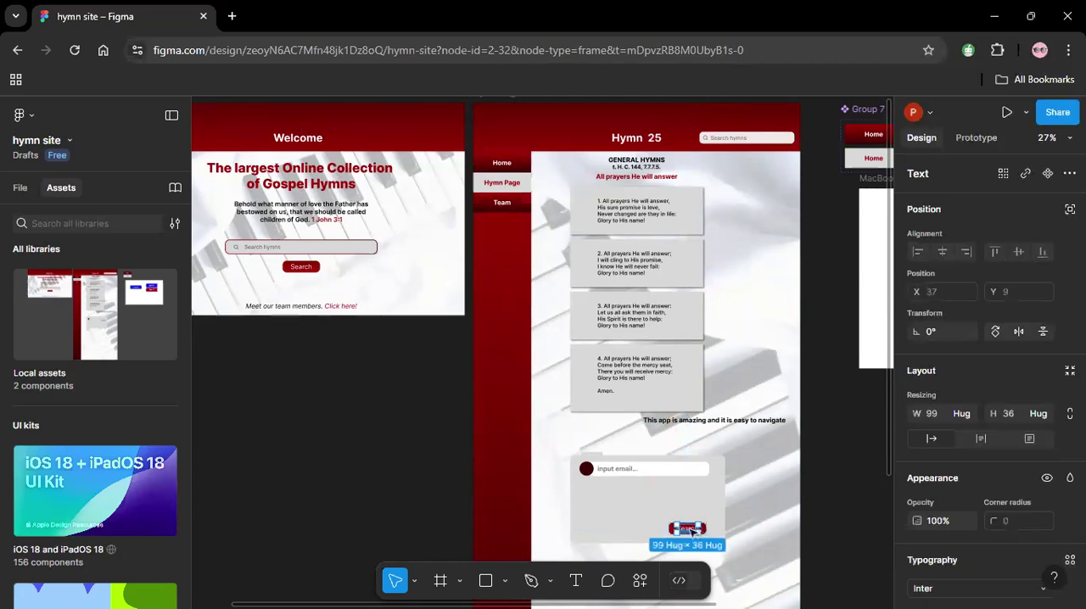
double_click(701, 529)
text(comment)
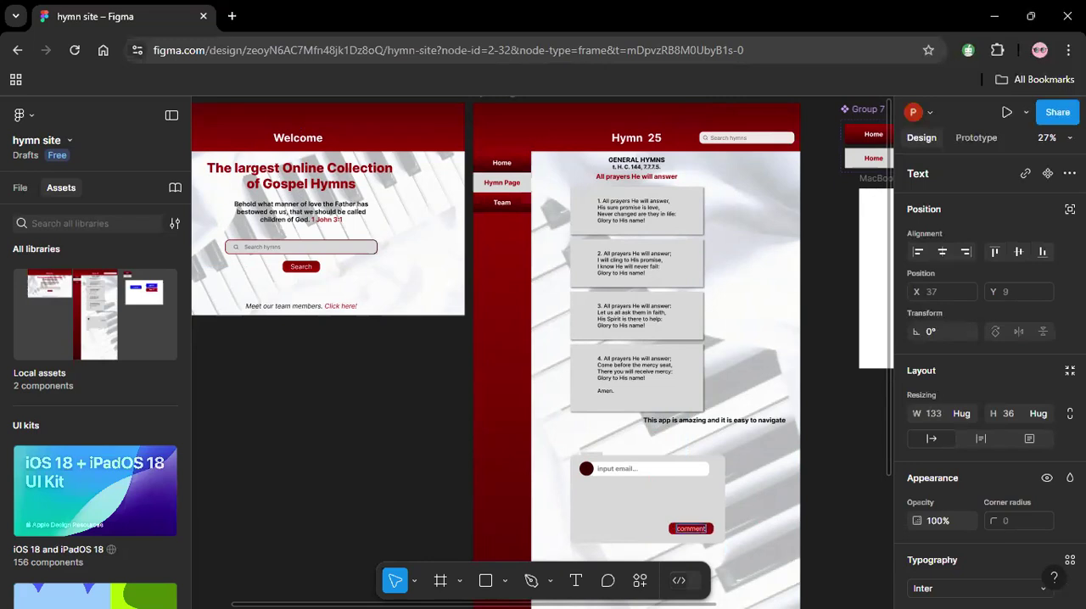
key(Escape)
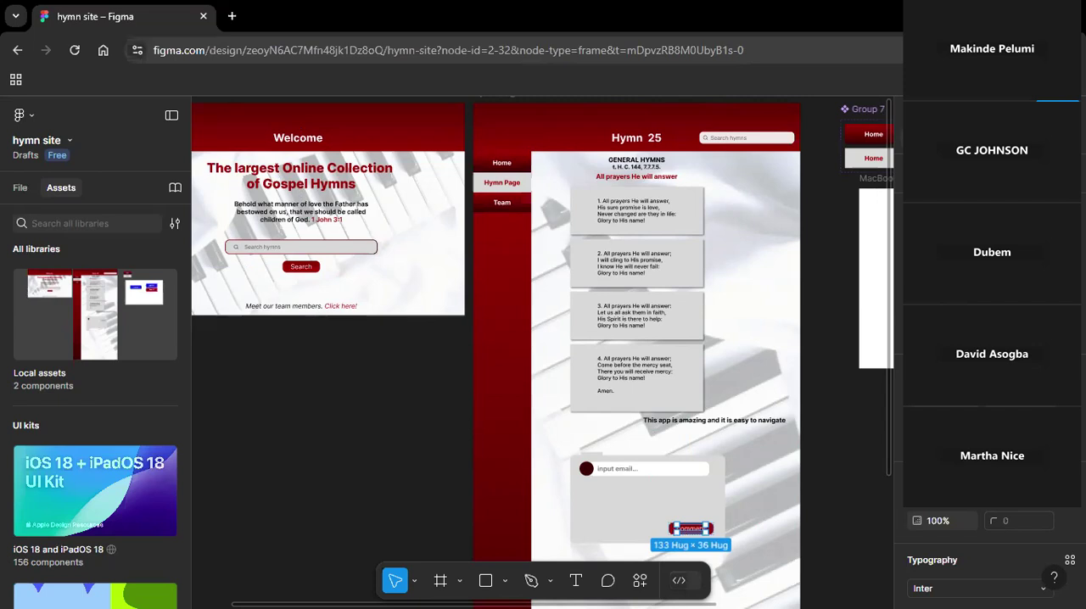
click(829, 535)
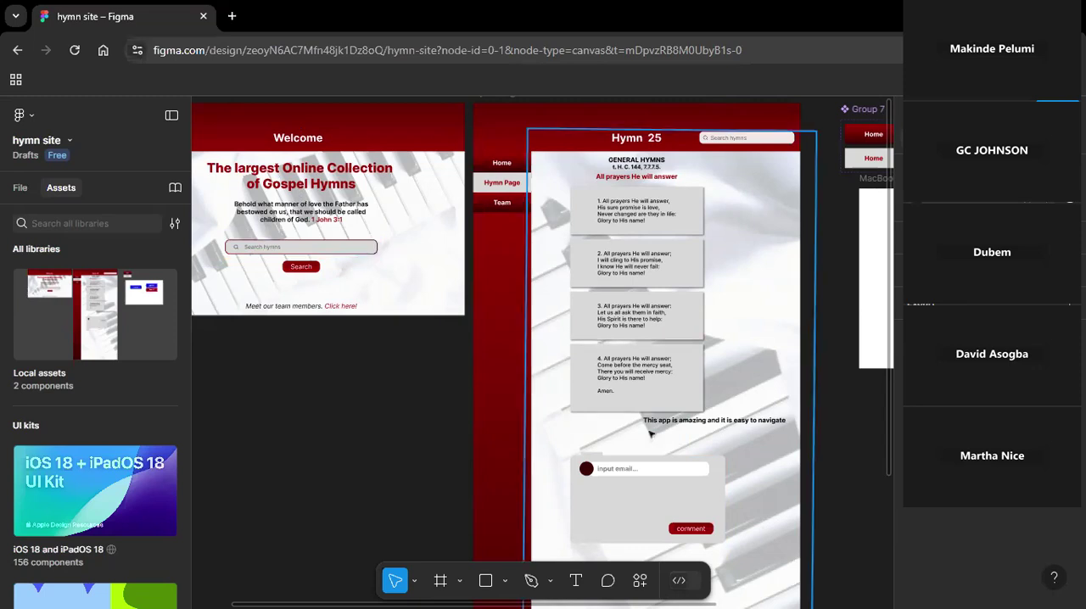
Give the grey comment card a stroke in colour A30505 with weight 3.
click(637, 497)
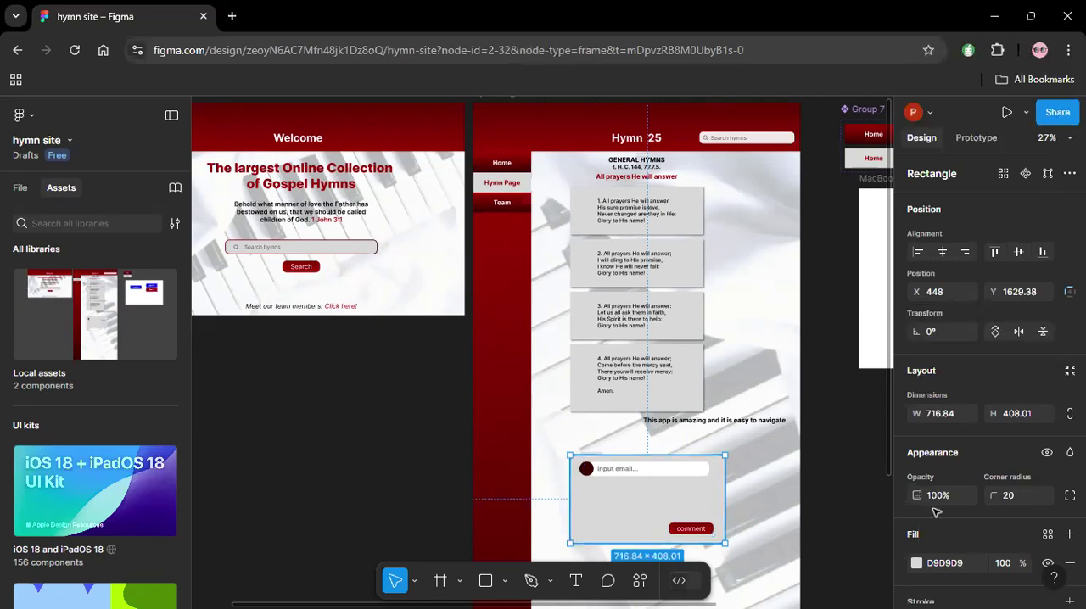
scroll(908, 479, down, 3)
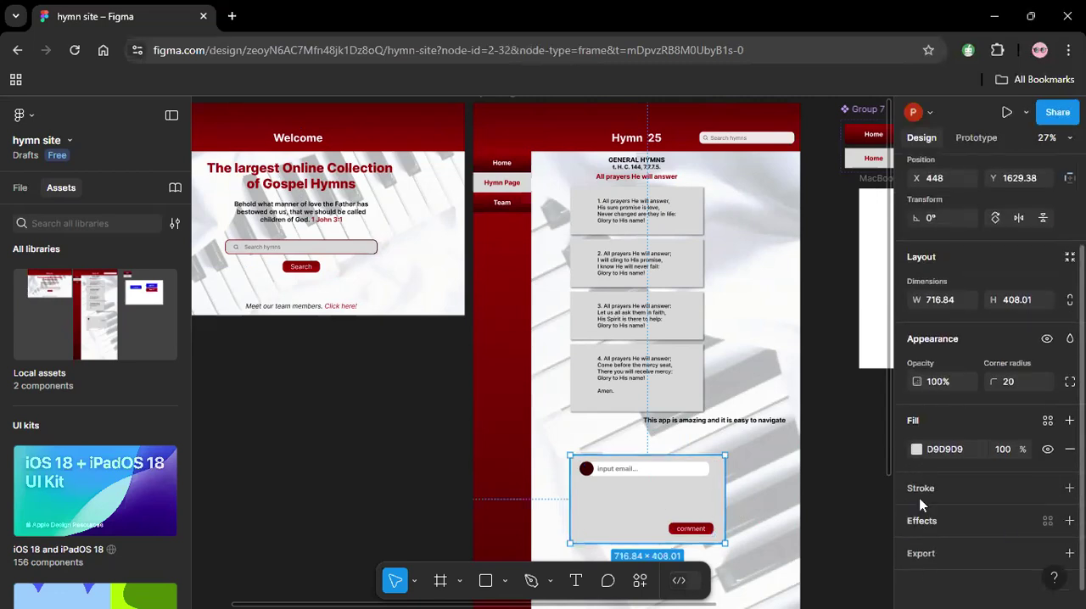
click(919, 490)
click(916, 517)
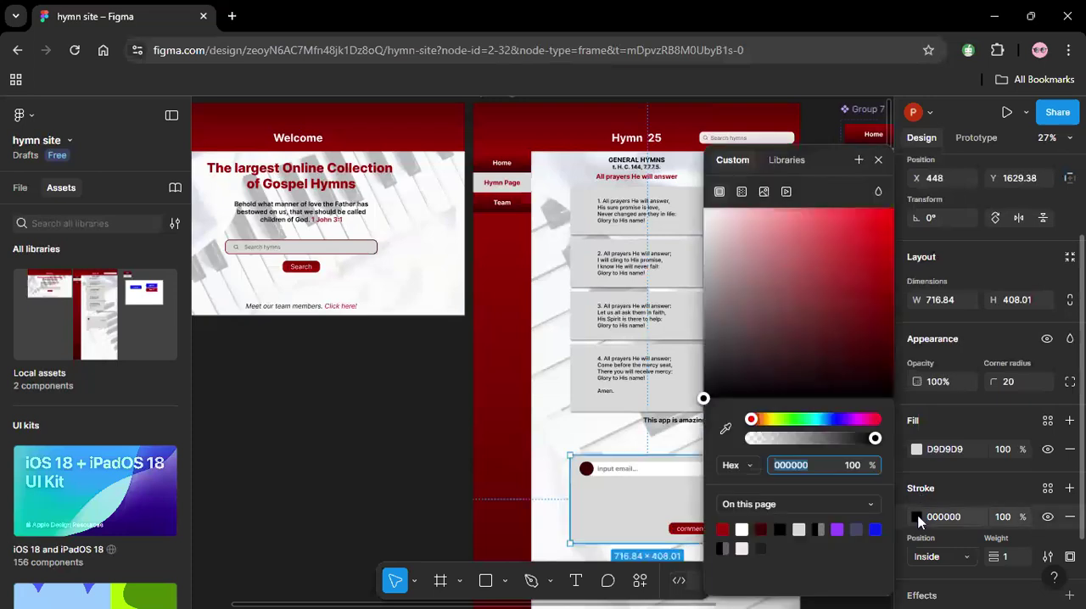
click(722, 526)
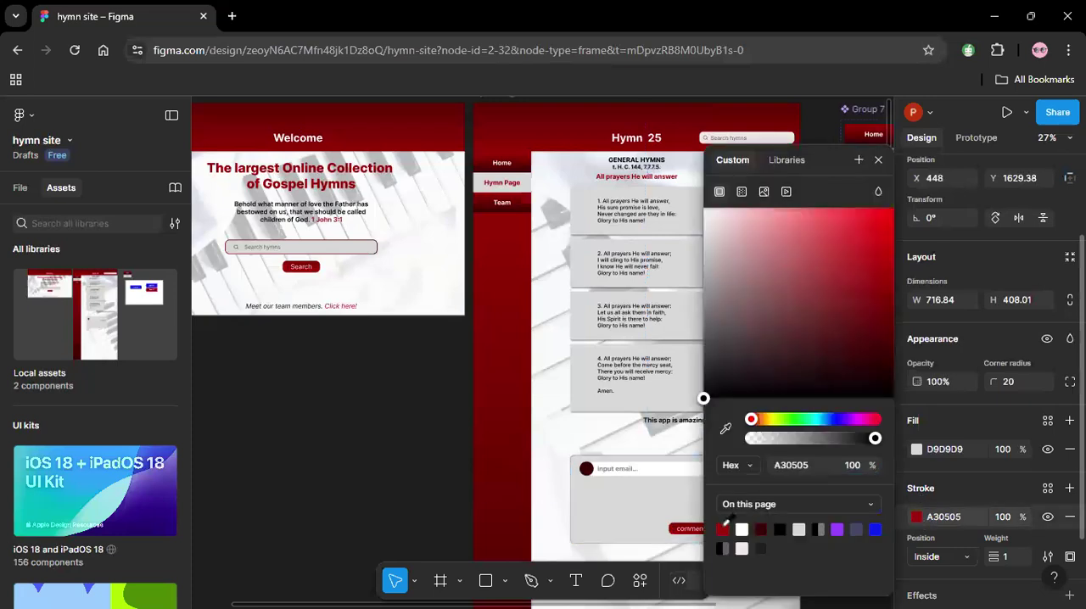
click(1009, 560)
key(Return)
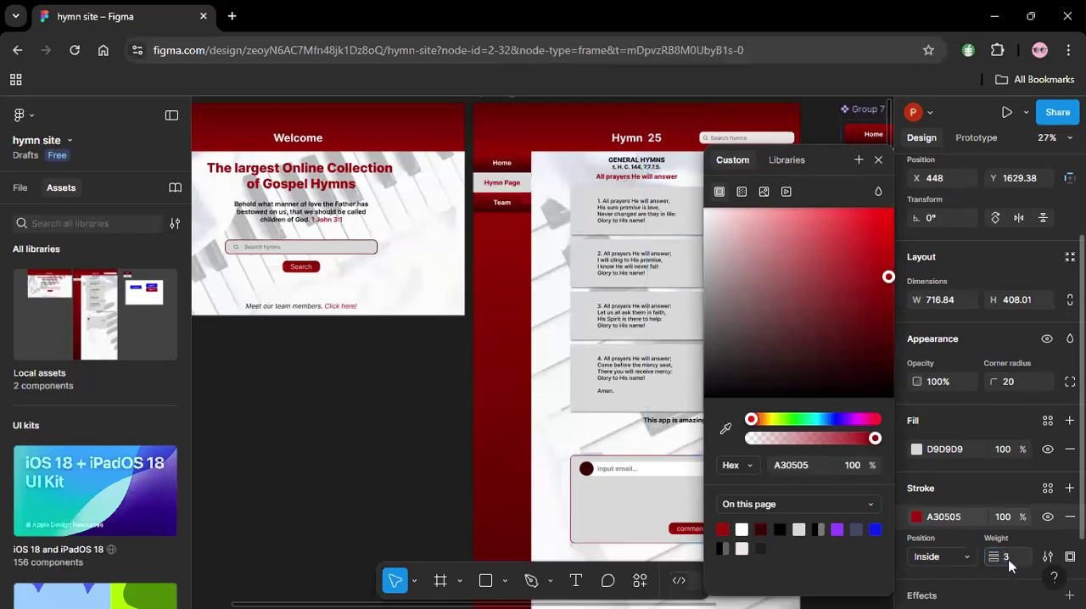
click(580, 441)
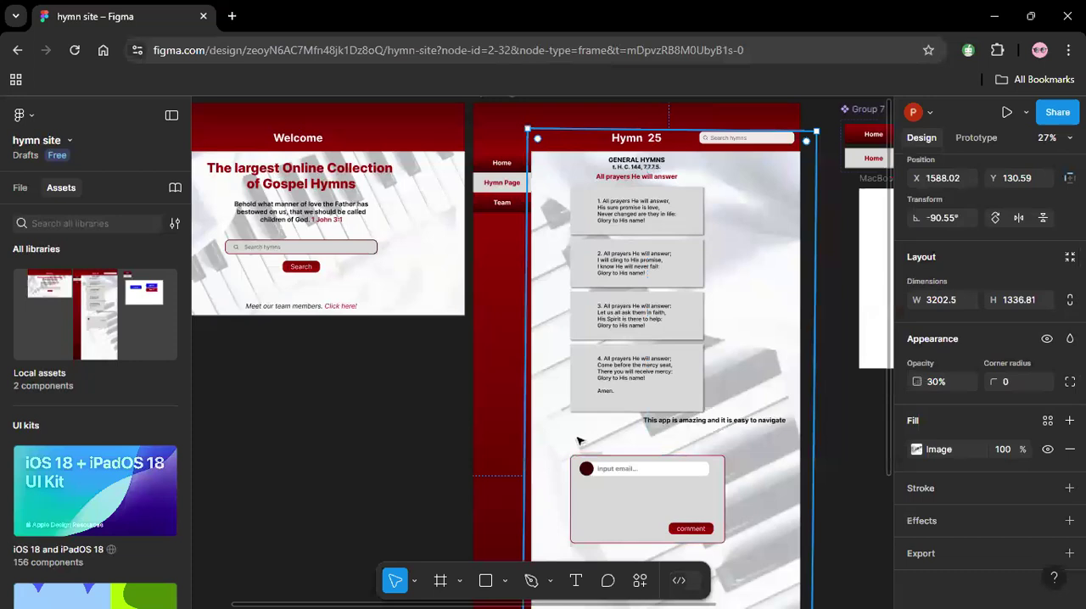
Change the comment card's stroke to a linear gradient from A30505 to 3D0202, running diagonally down across the card.
click(374, 246)
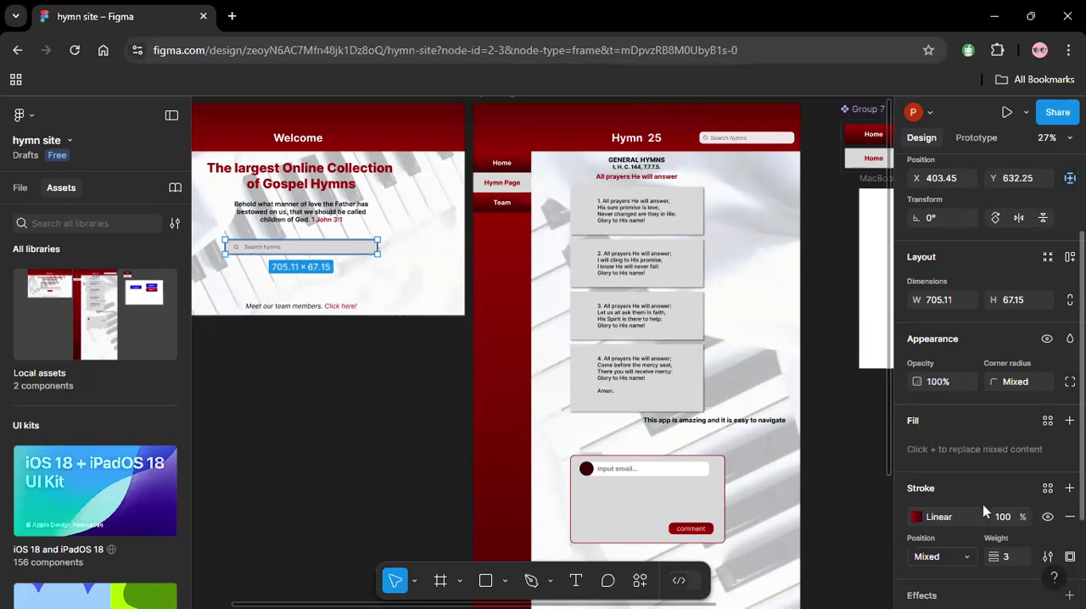
click(721, 536)
click(917, 516)
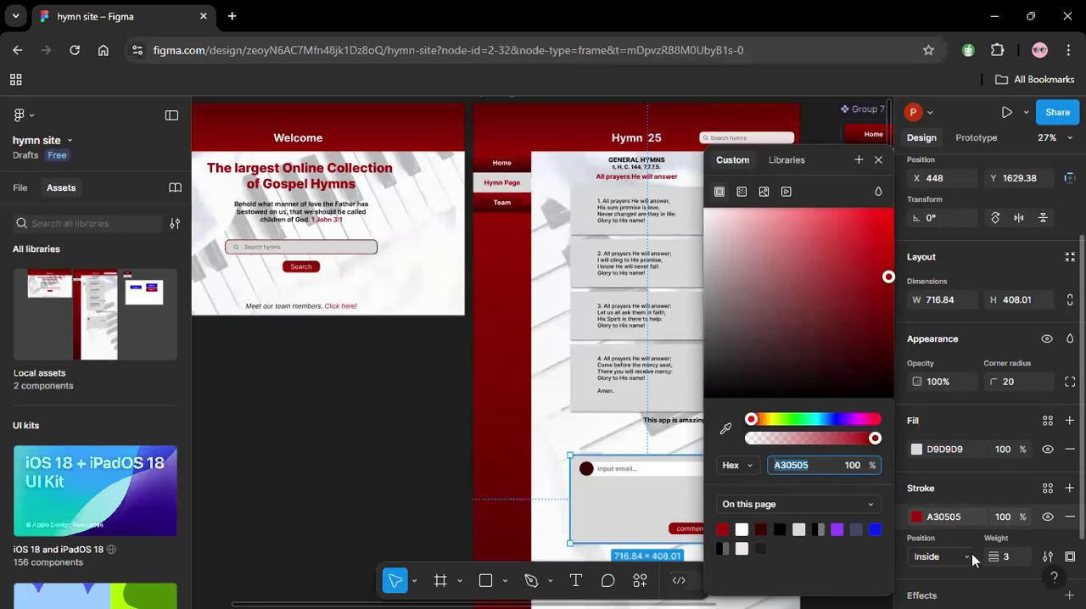
click(742, 192)
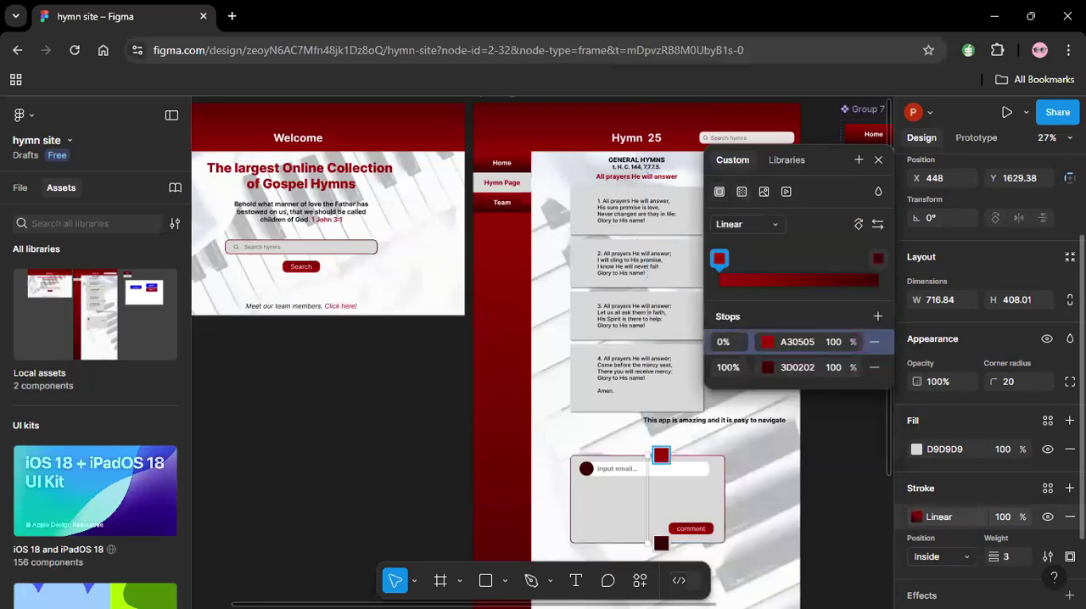
drag(661, 543, 702, 486)
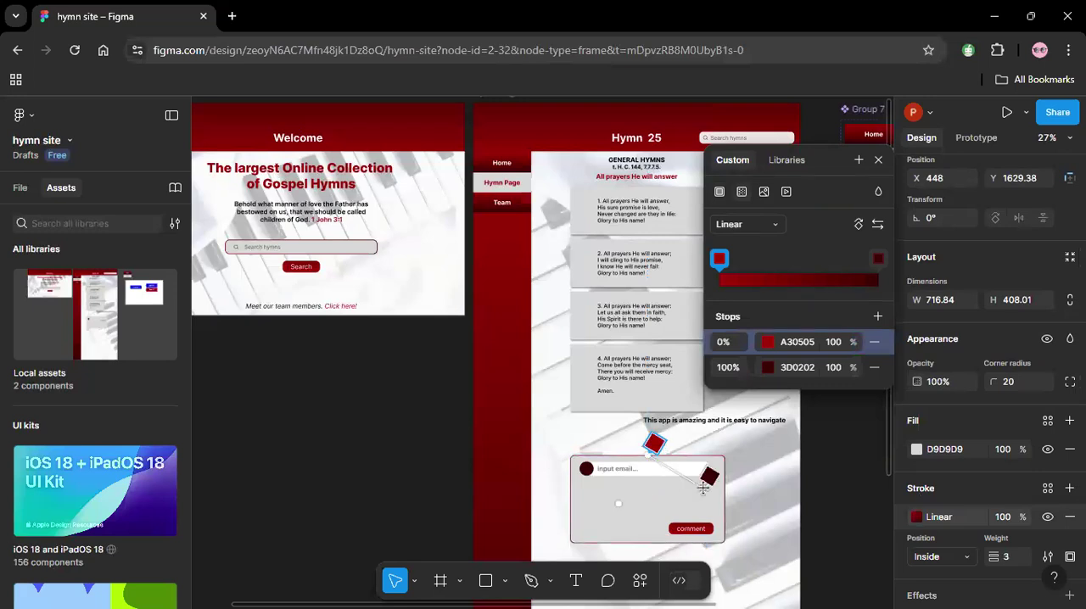
mouse_move(655, 443)
mouse_down()
mouse_move(576, 509)
mouse_move(650, 437)
mouse_up()
drag(708, 490, 742, 519)
drag(649, 437, 616, 474)
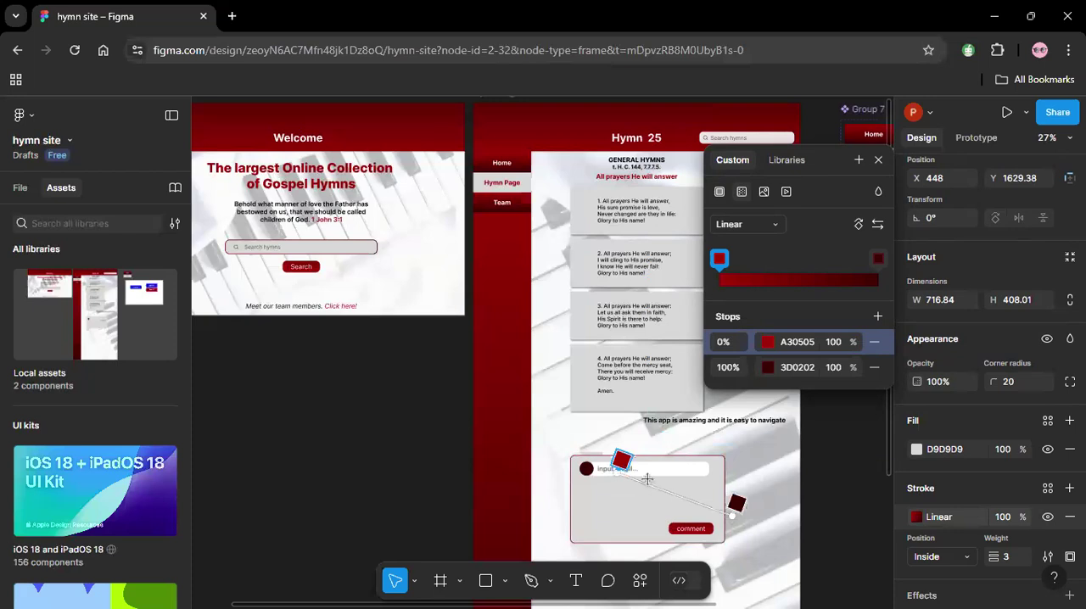
key(Escape)
key(Escape)
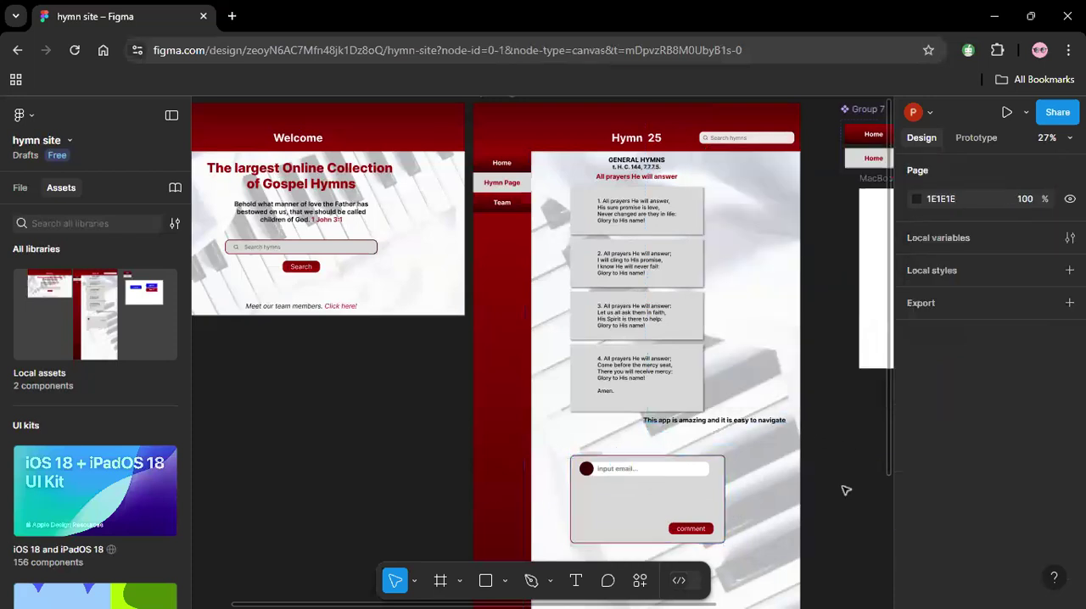
Narrow the grey comment card to about 663 wide.
click(723, 506)
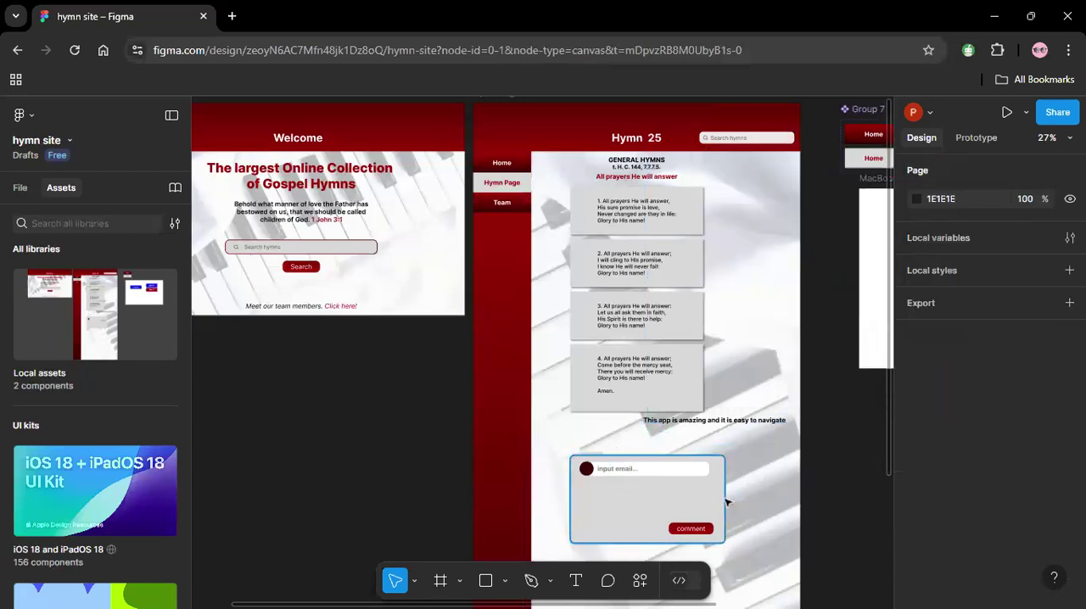
drag(724, 501, 714, 499)
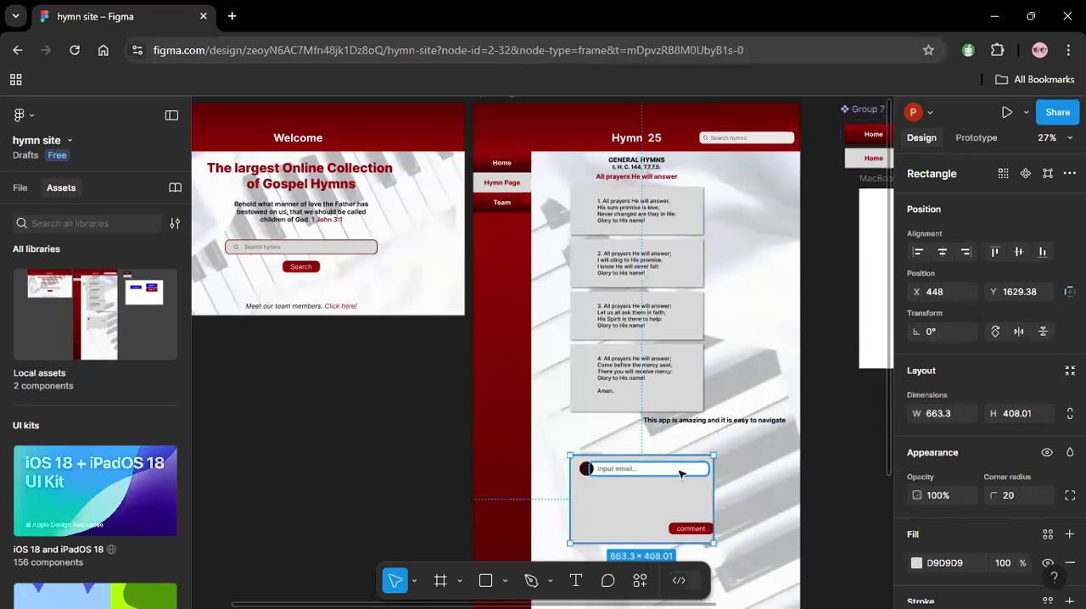
click(679, 473)
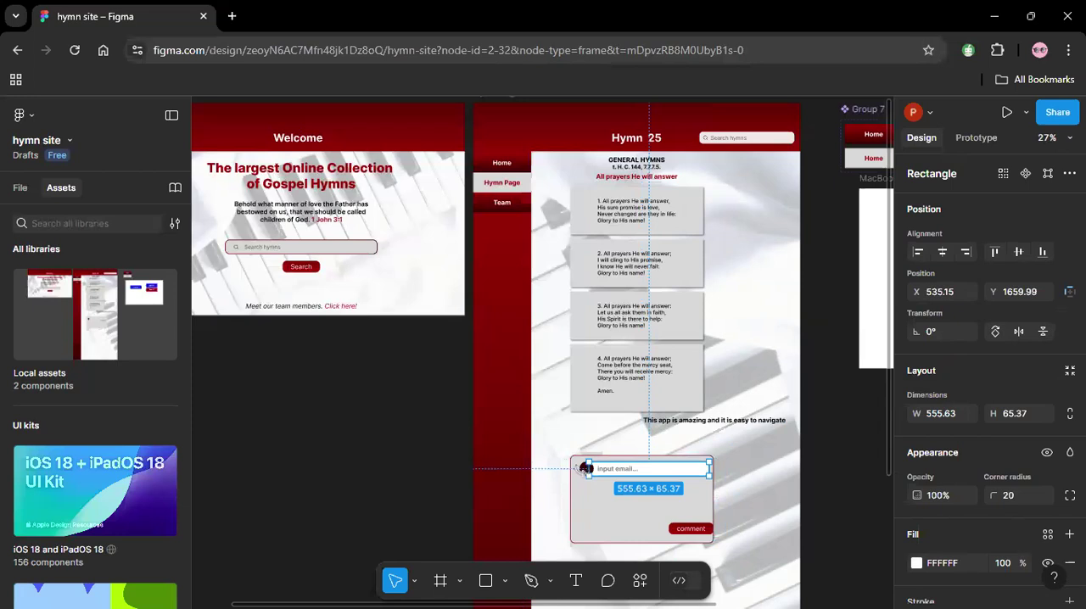
Nudge the maroon avatar circle slightly left and down inside the comment card.
click(585, 468)
click(586, 470)
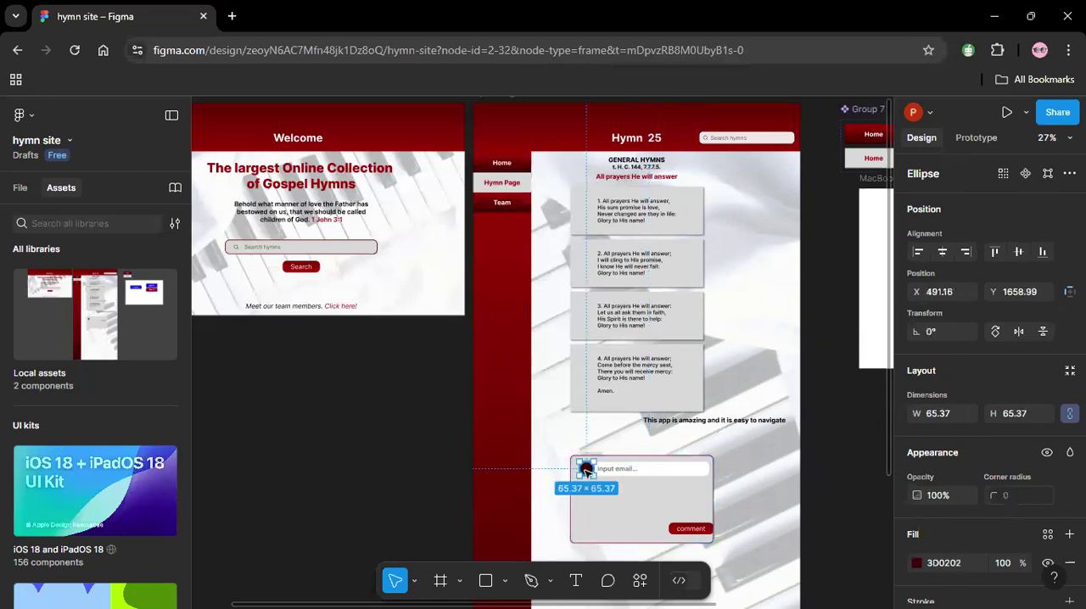
key(Left)
key(Left)
key(Left)
key(Left)
key(Left)
key(Left)
key(Left)
key(Left)
key(Left)
key(Left)
key(Left)
key(Left)
key(Left)
key(Down)
key(Down)
key(Down)
Nudge the white email field left to X 522.15.
click(670, 472)
key(Left)
key(Left)
key(Left)
key(Left)
key(Left)
key(Left)
key(Left)
key(Left)
key(Left)
key(Left)
key(Left)
key(Left)
key(Left)
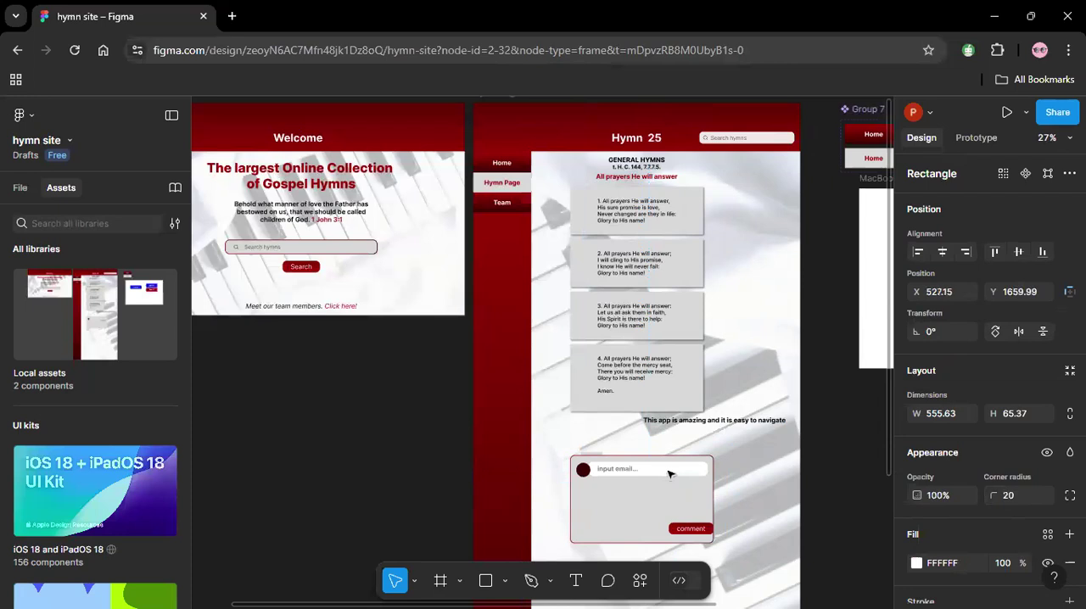
Narrow the comment button to 160 and move it inside the card's lower-right corner, at X 917.78, Y 1957.42.
drag(450, 409, 826, 591)
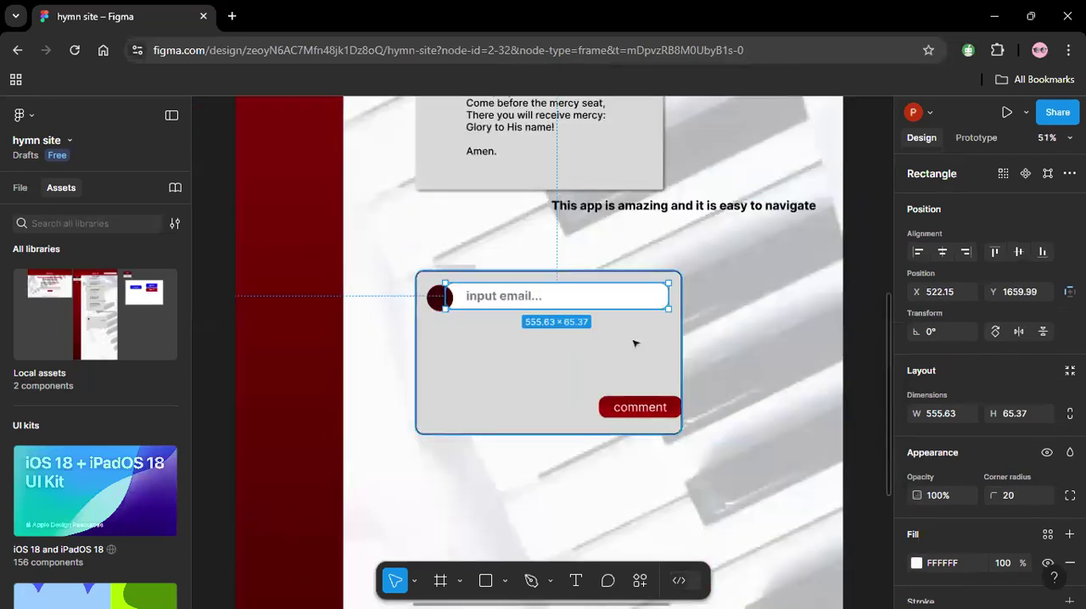
click(218, 245)
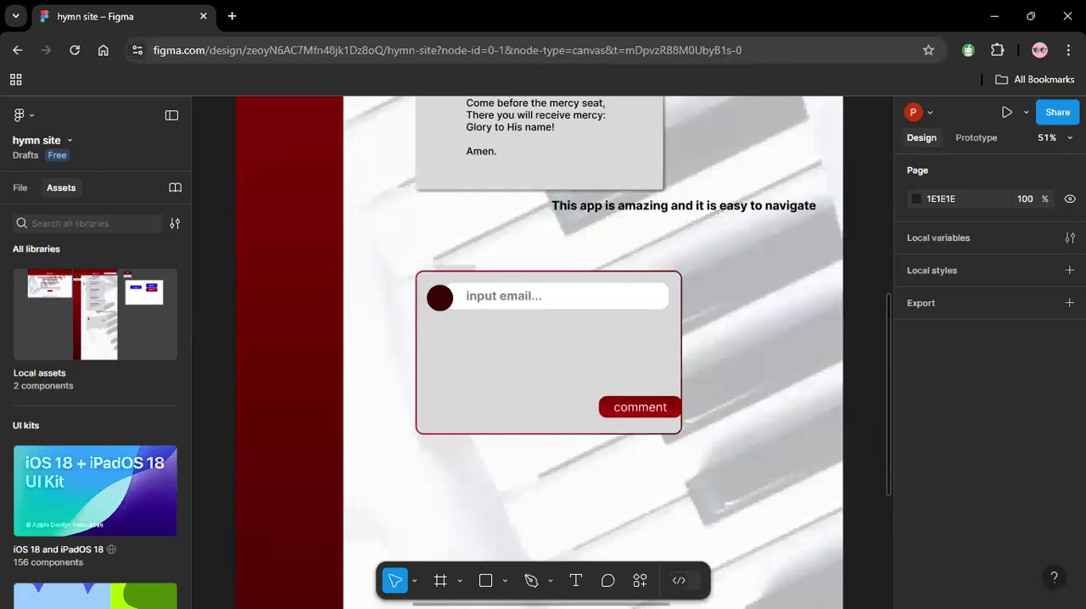
click(675, 414)
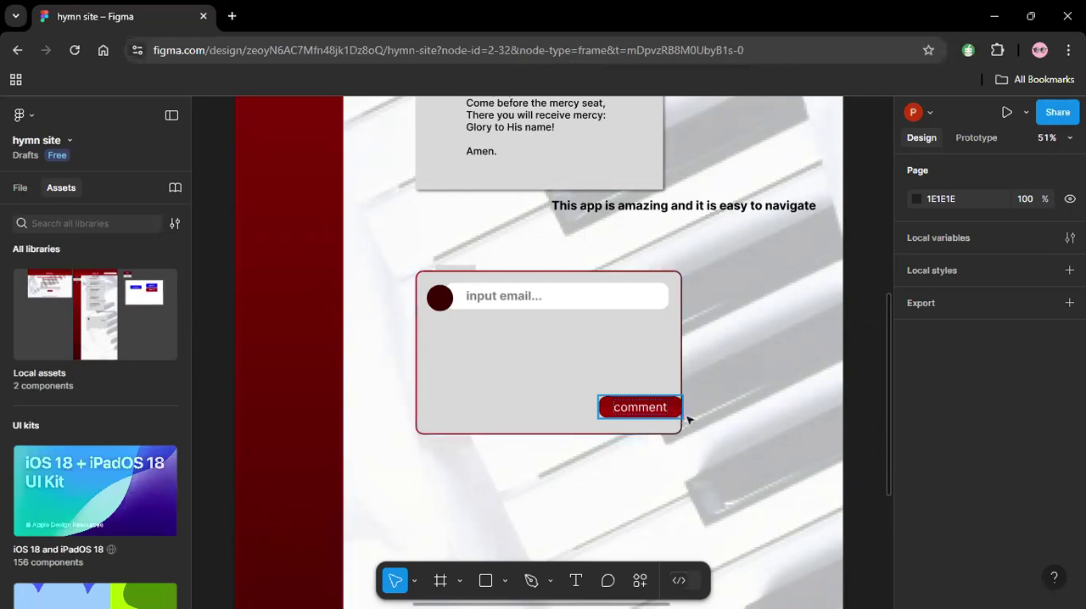
mouse_move(680, 416)
mouse_down()
mouse_move(651, 416)
mouse_move(663, 418)
mouse_up()
double_click(650, 414)
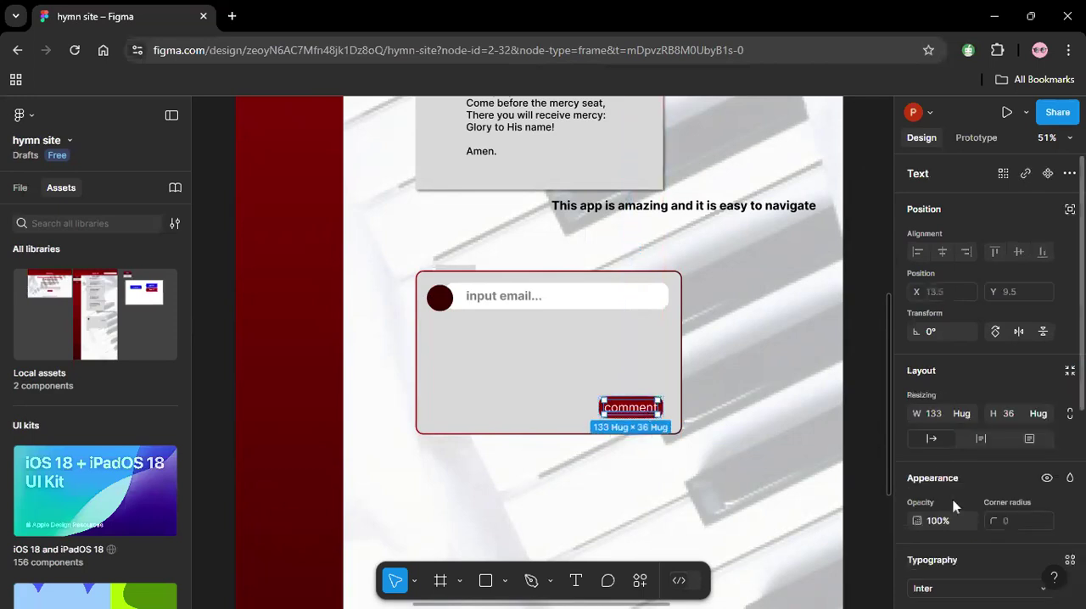
scroll(1007, 422, down, 4)
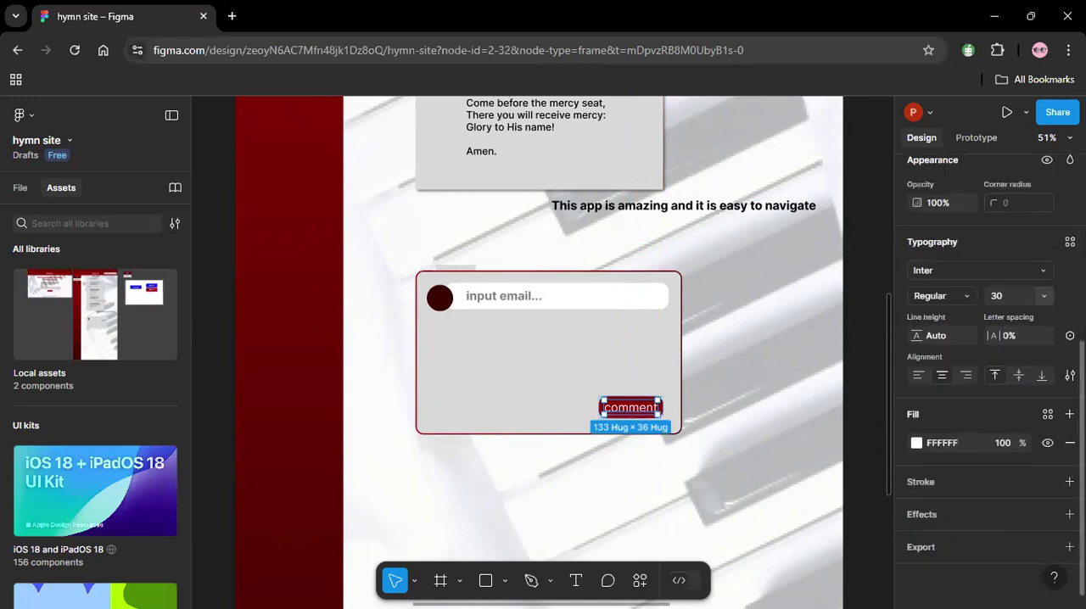
click(763, 394)
drag(632, 412, 645, 428)
click(641, 416)
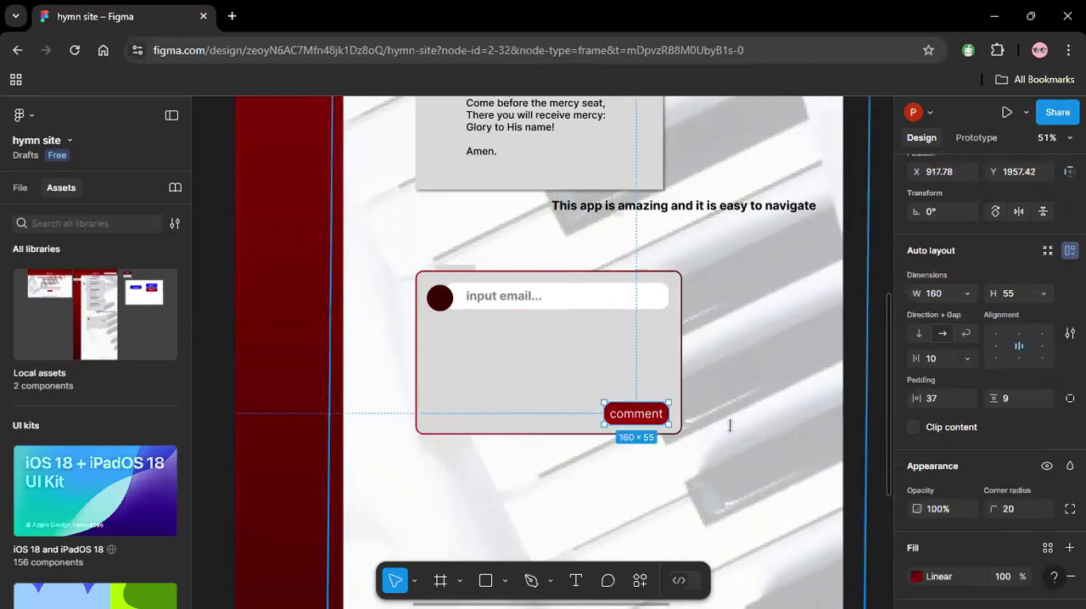
Try to draw a straight Pen line across the comment card just above the comment button.
click(549, 582)
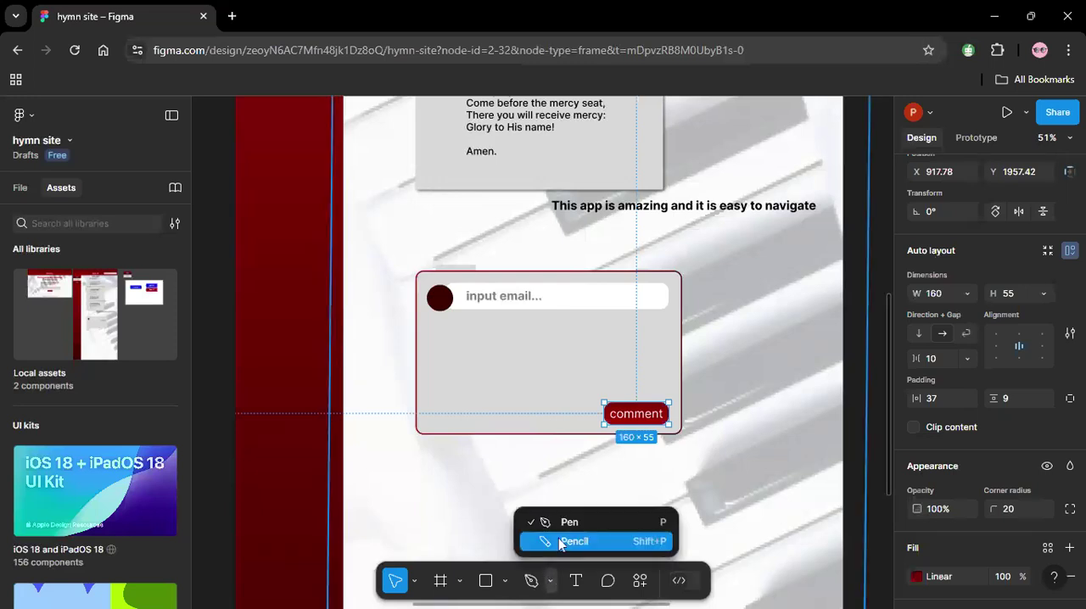
click(562, 543)
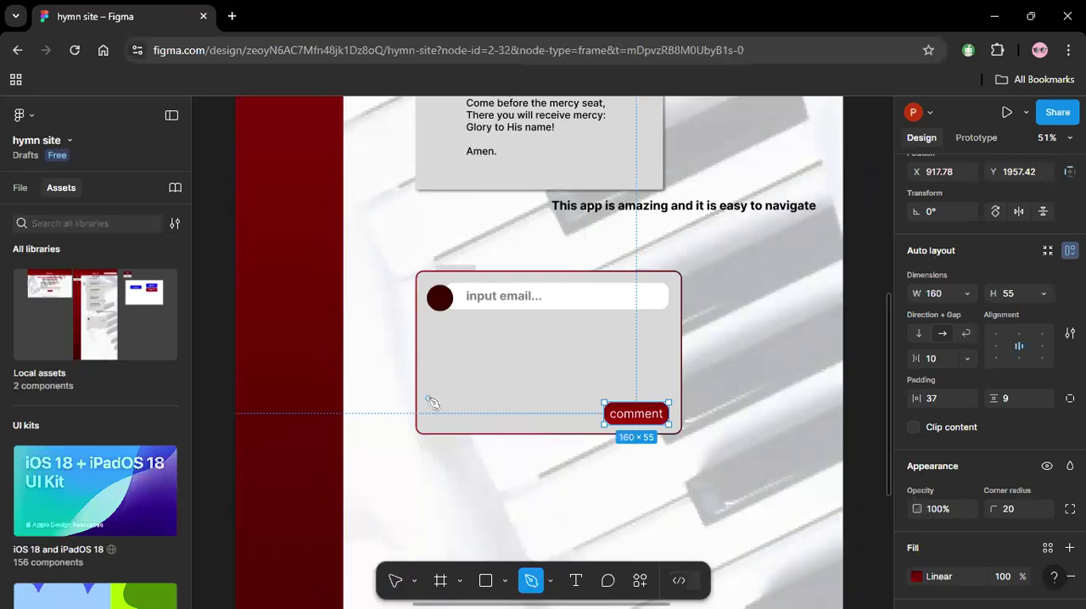
drag(428, 400, 667, 396)
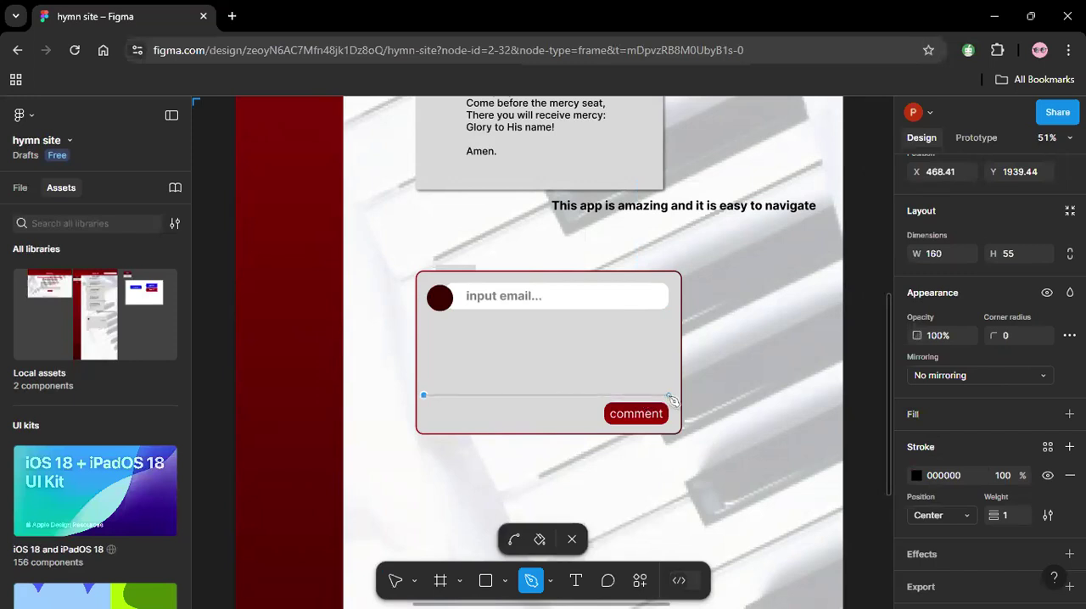
click(669, 395)
key(ctrl+z)
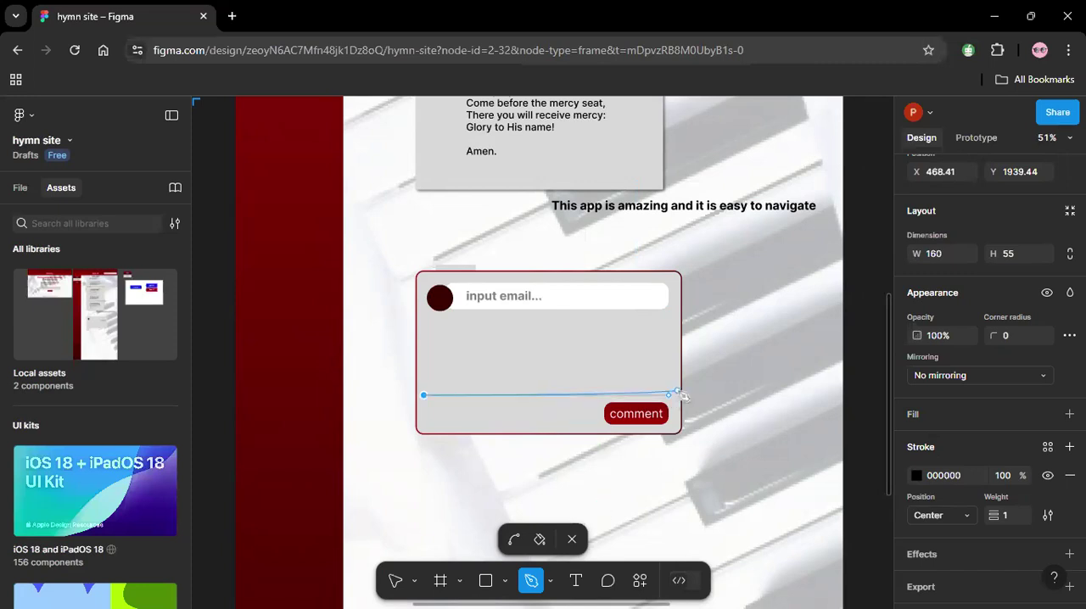
key(Escape)
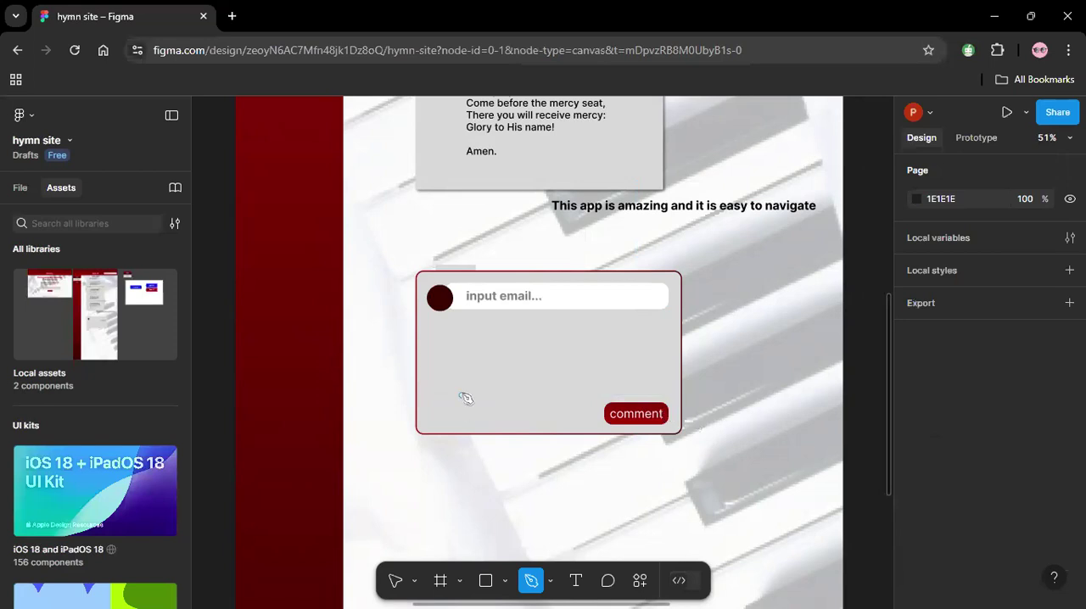
click(423, 396)
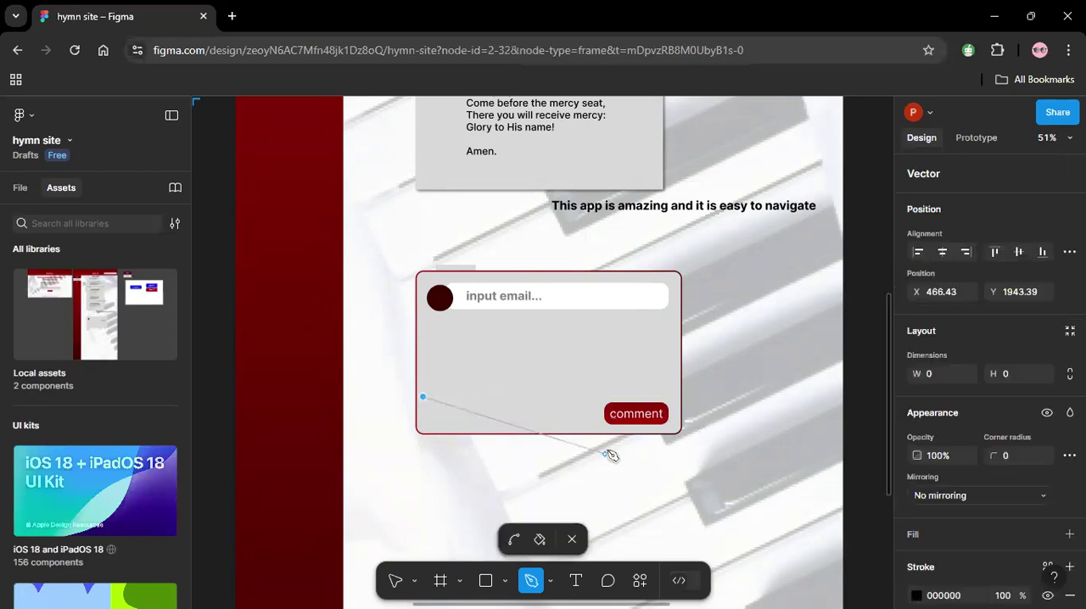
click(671, 396)
key(ctrl+z)
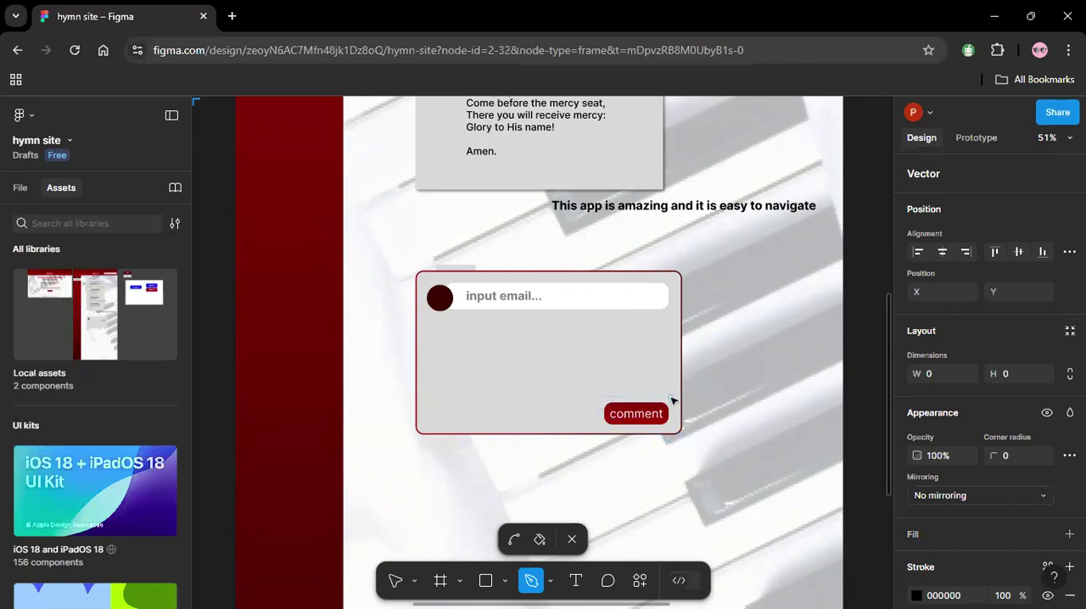
click(20, 189)
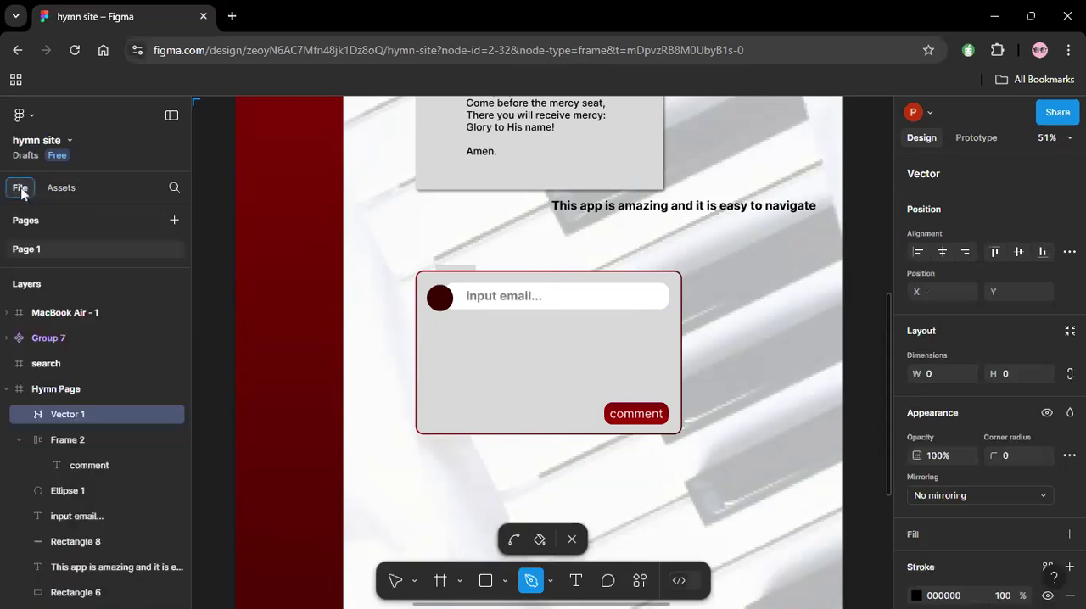
click(59, 393)
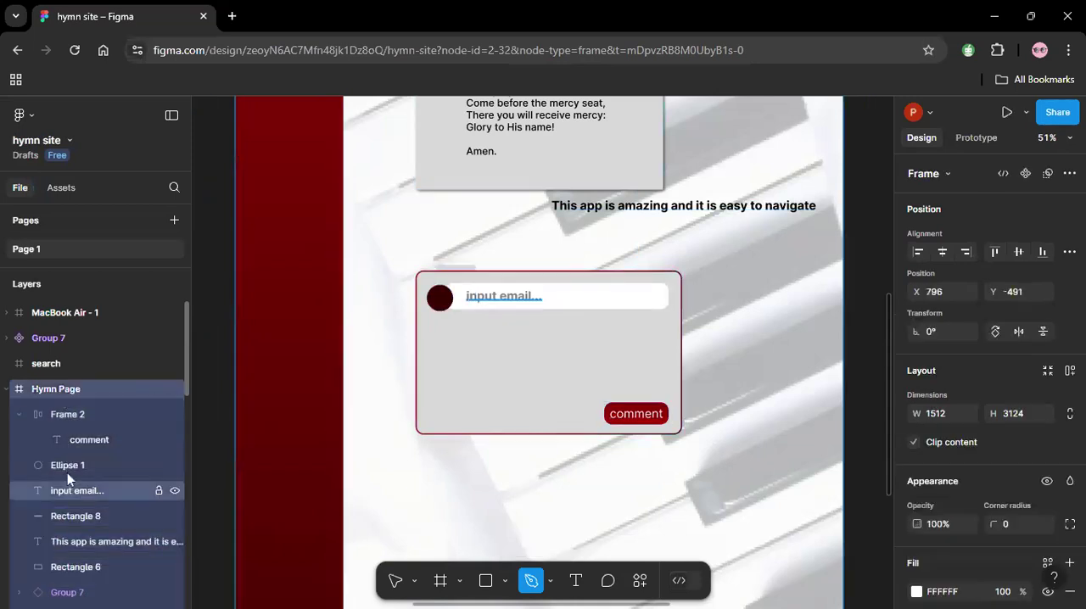
click(67, 464)
click(85, 443)
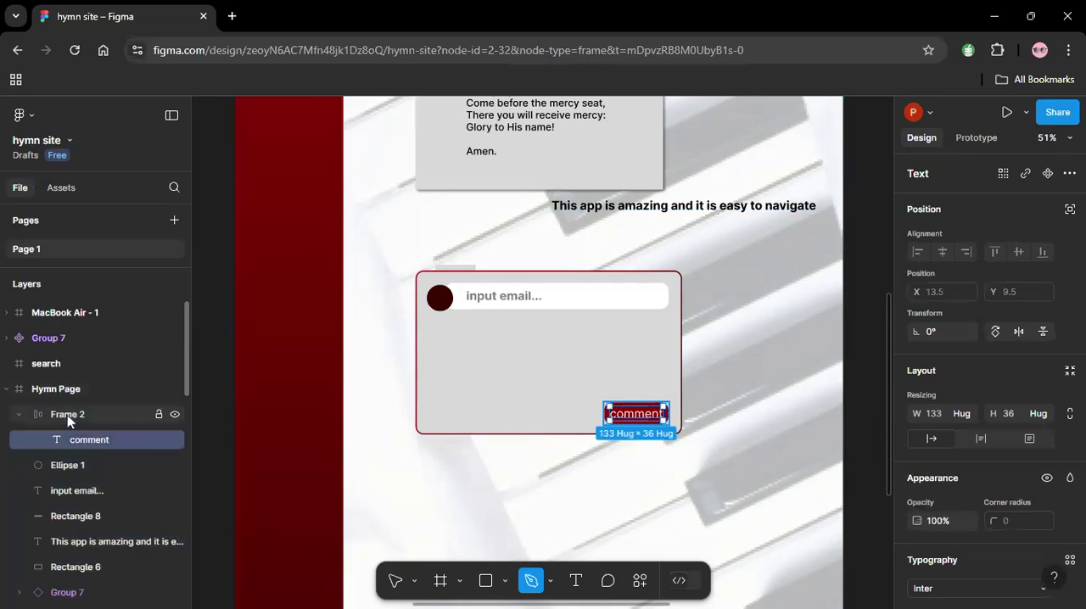
click(67, 415)
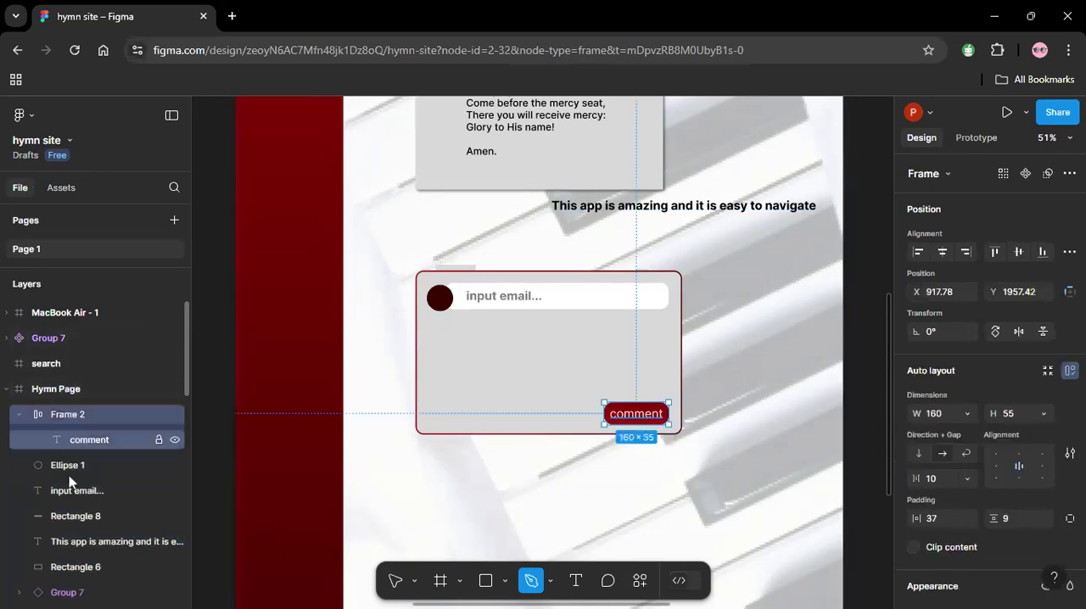
Try to draw a Pen divider line across the comment card above the comment button, then undo its segments.
click(426, 384)
click(658, 386)
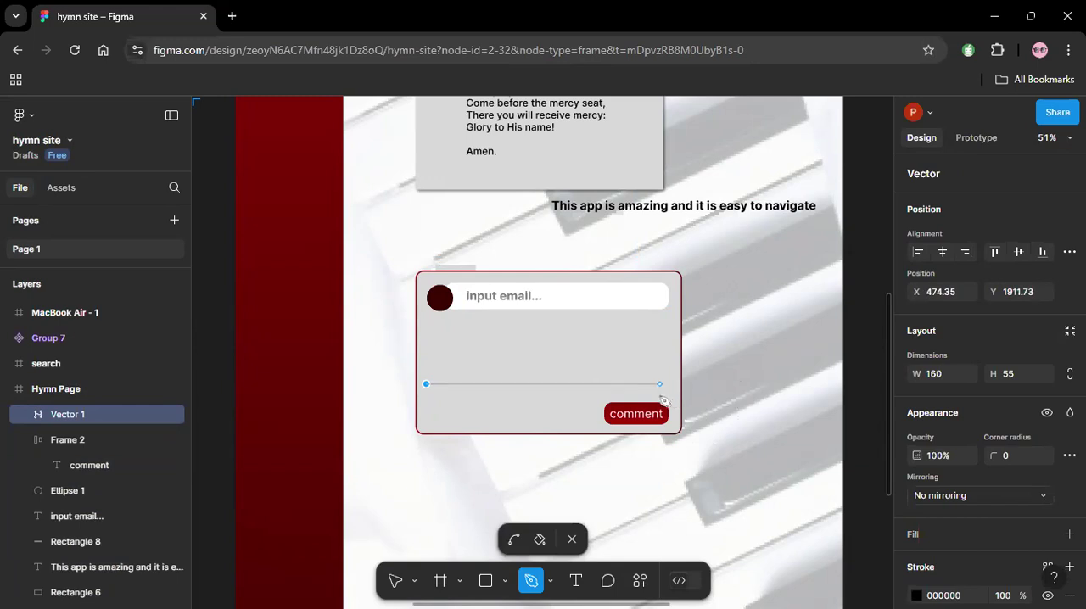
drag(660, 393, 677, 376)
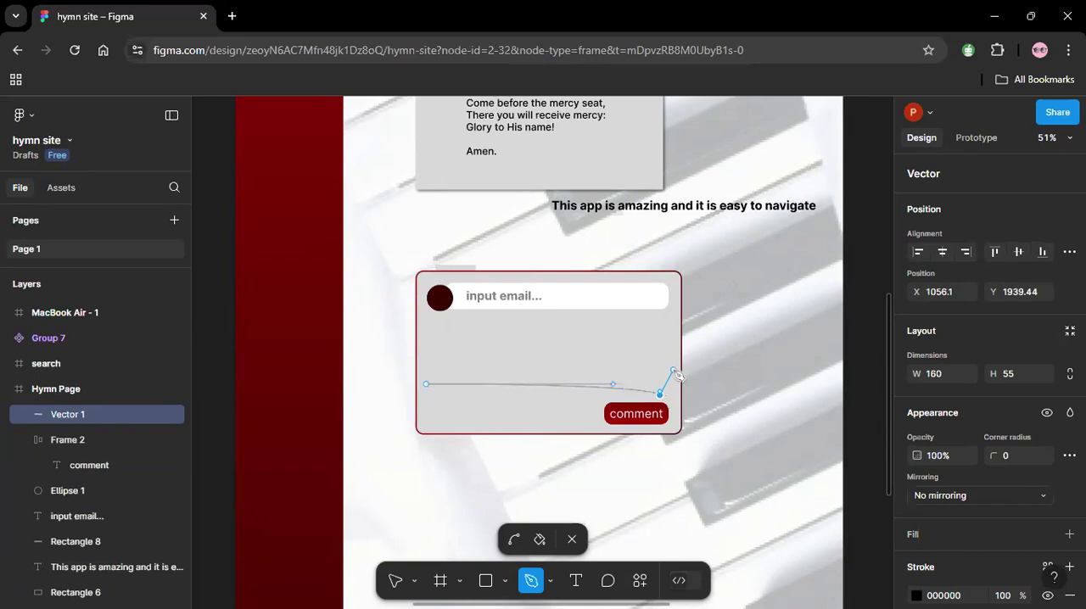
double_click(744, 438)
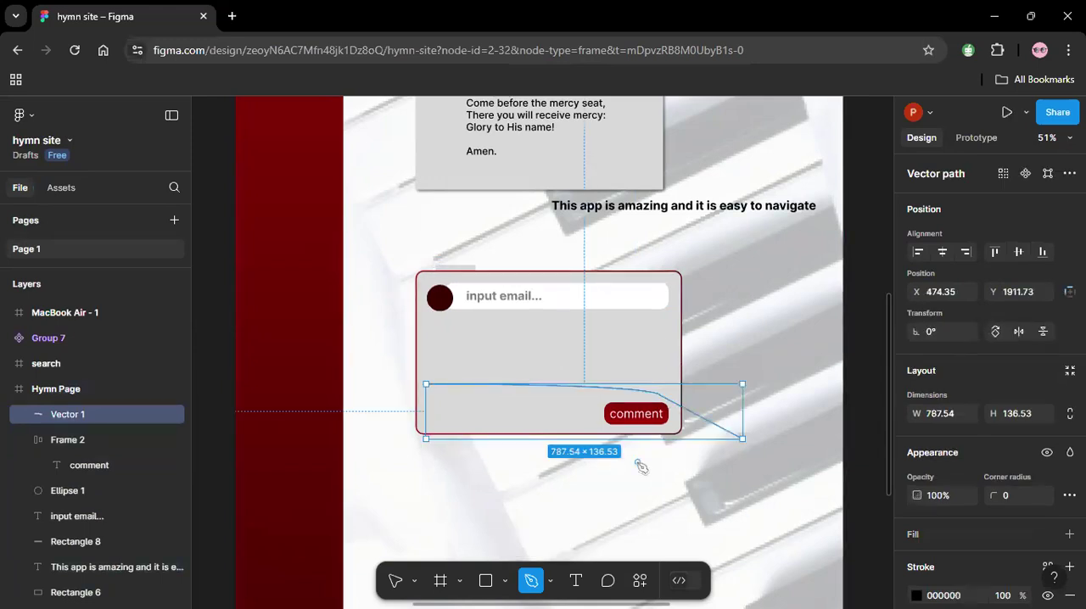
key(ctrl+z)
key(ctrl+z)
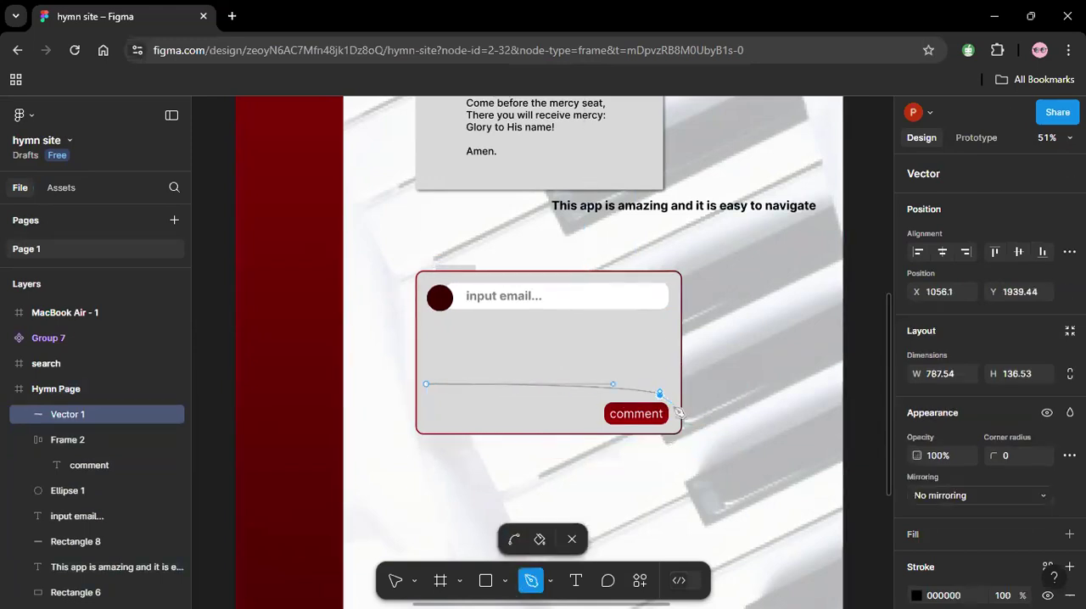
key(ctrl+z)
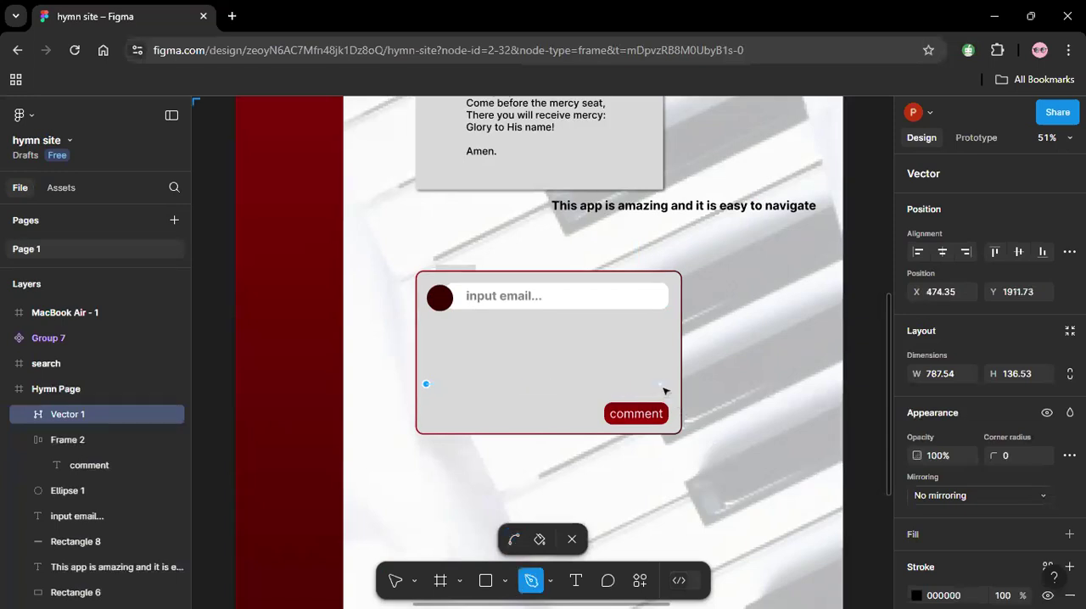
key(ctrl+z)
click(659, 387)
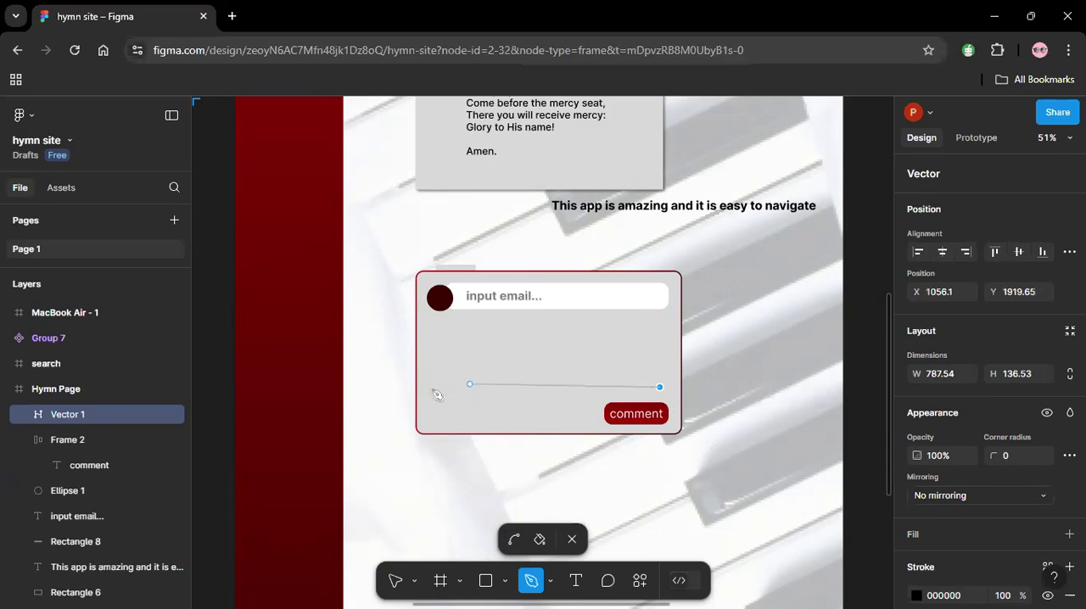
key(ctrl+z)
key(ctrl+z)
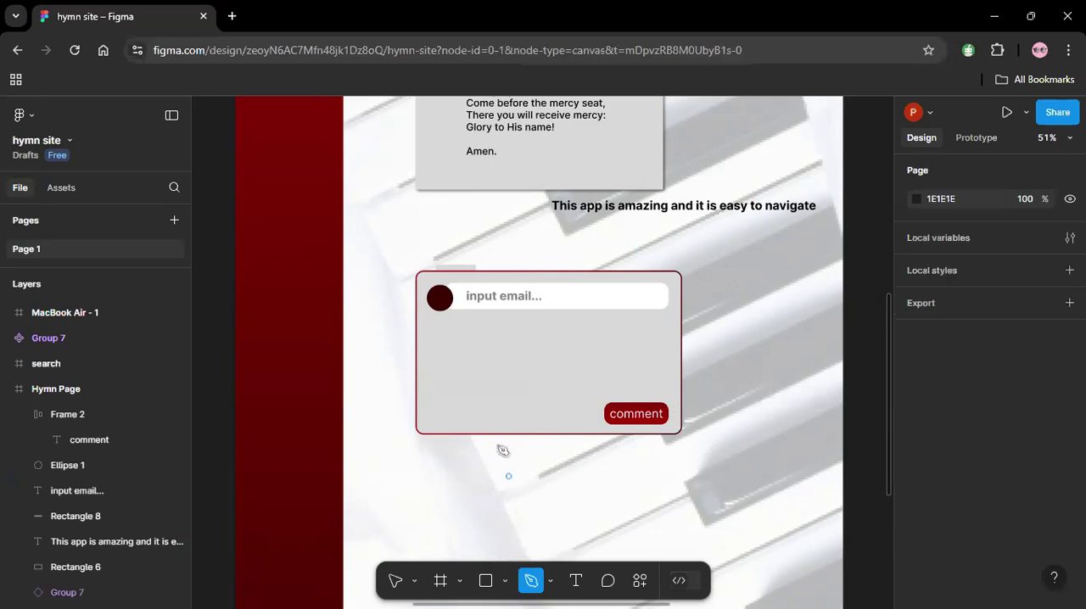
click(426, 384)
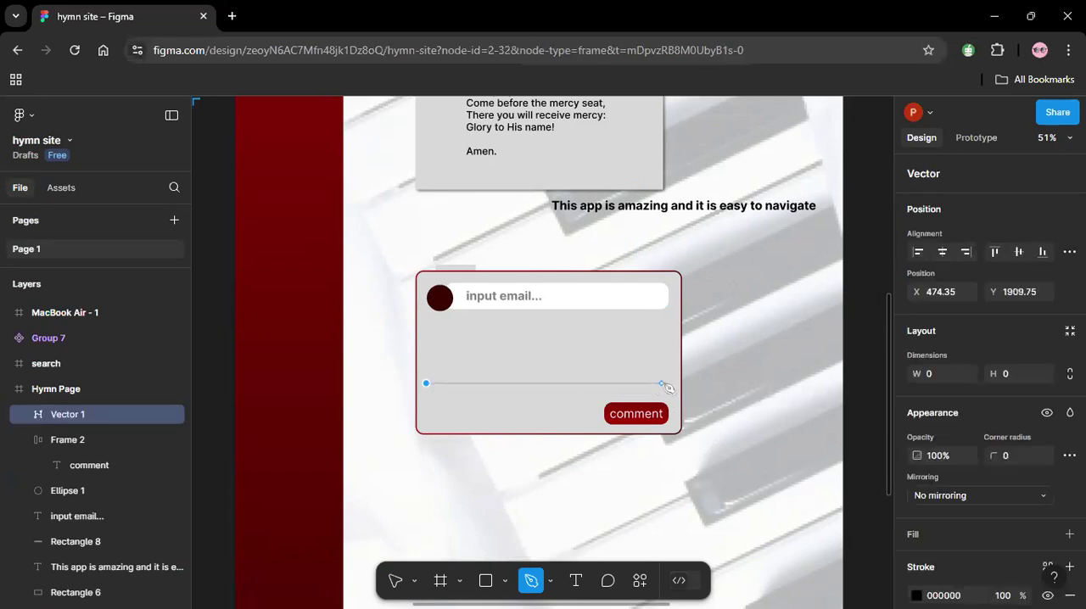
key(ctrl+z)
click(802, 346)
key(ctrl+z)
click(730, 511)
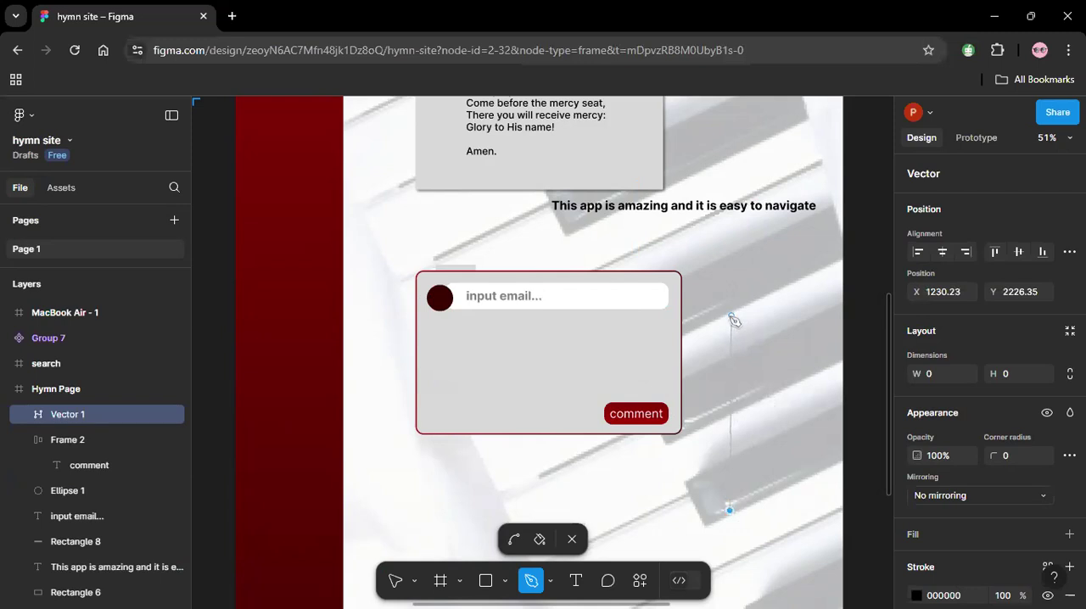
click(731, 316)
key(Escape)
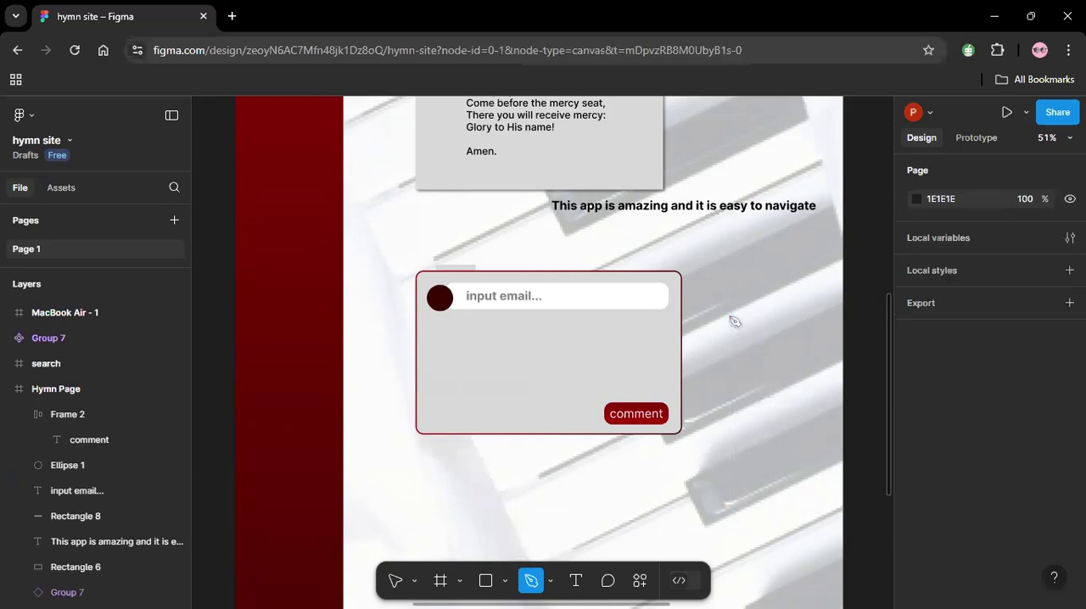
click(726, 478)
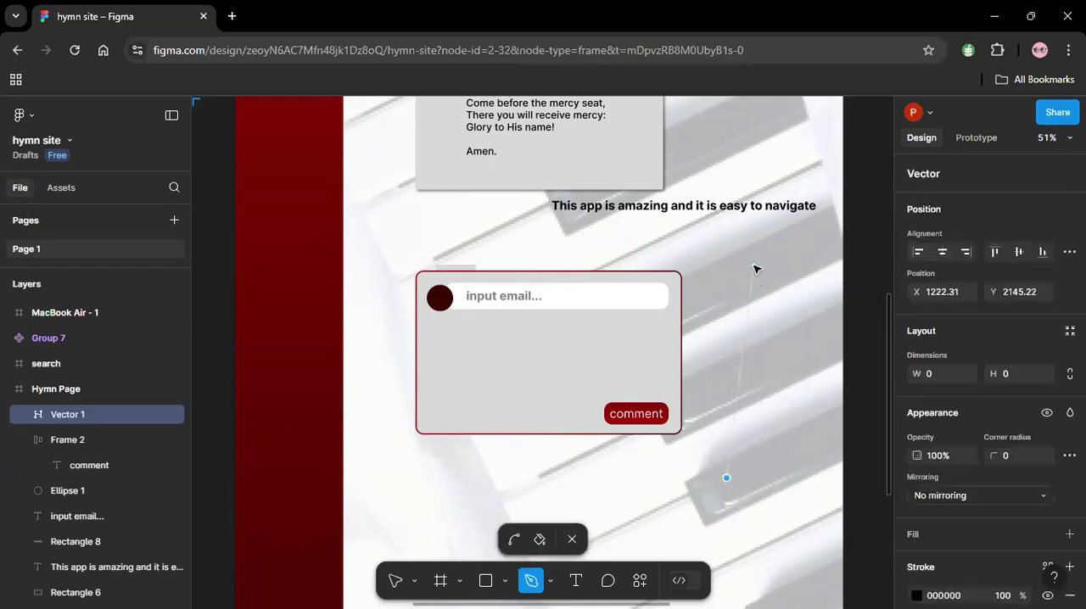
click(757, 270)
click(428, 388)
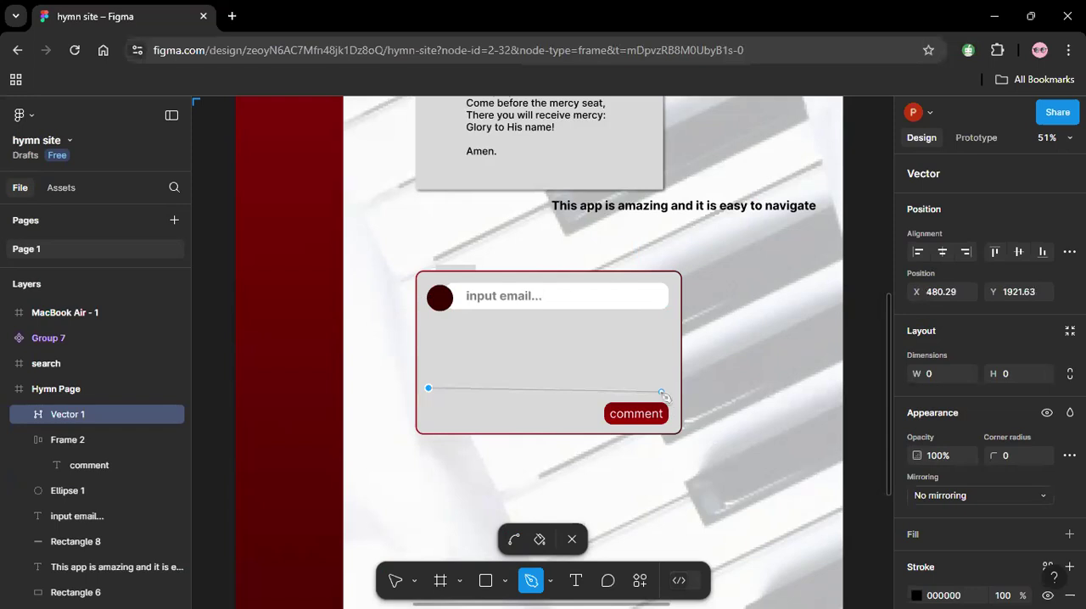
key(Escape)
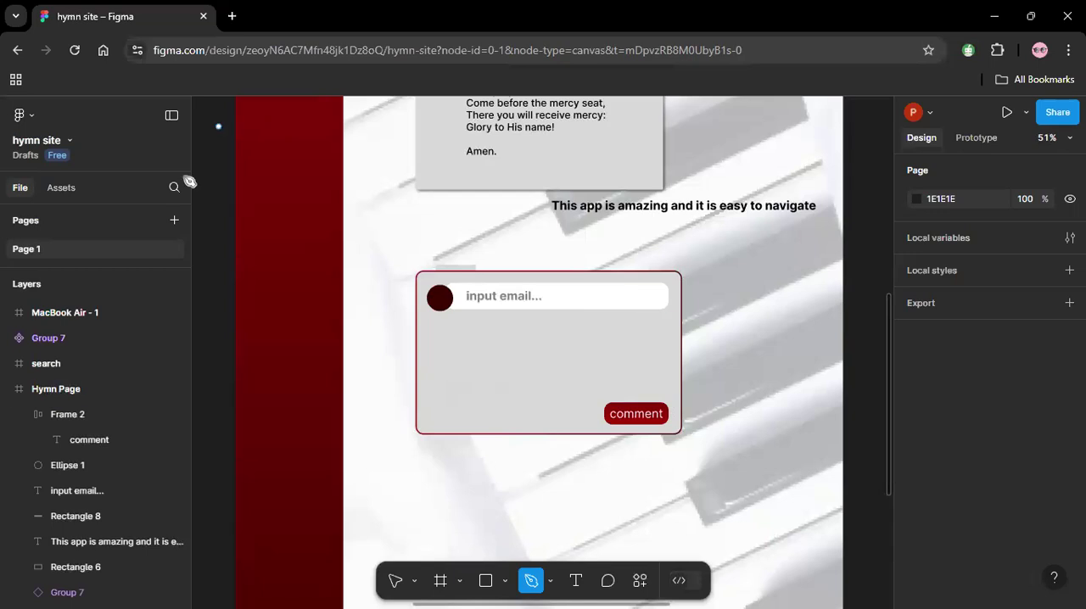
Move the bold comment text into the comment card below the email field and set its font size to 25.
click(395, 580)
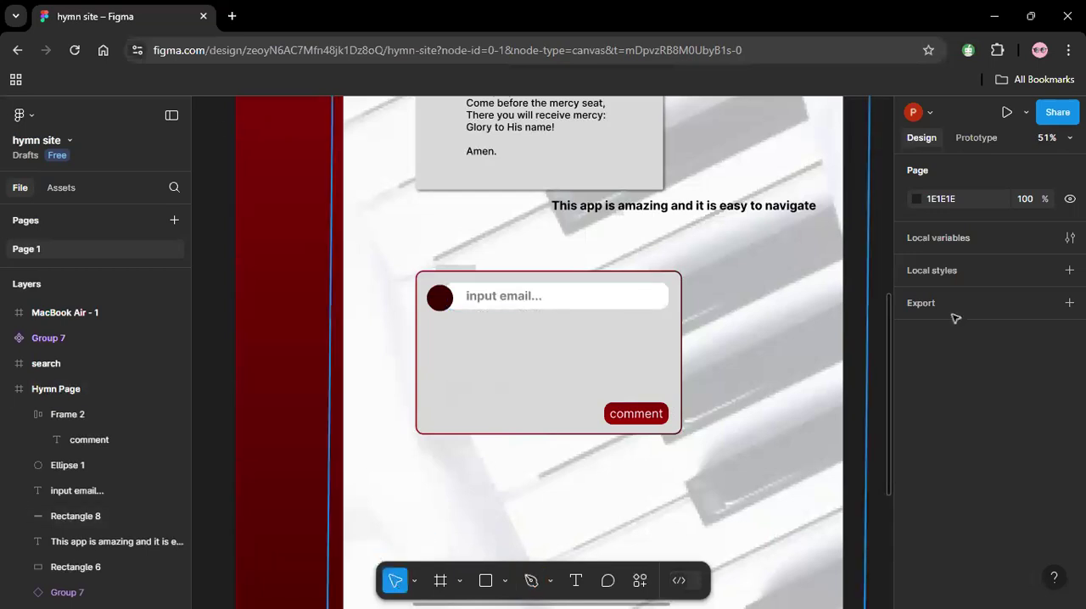
drag(739, 217, 611, 342)
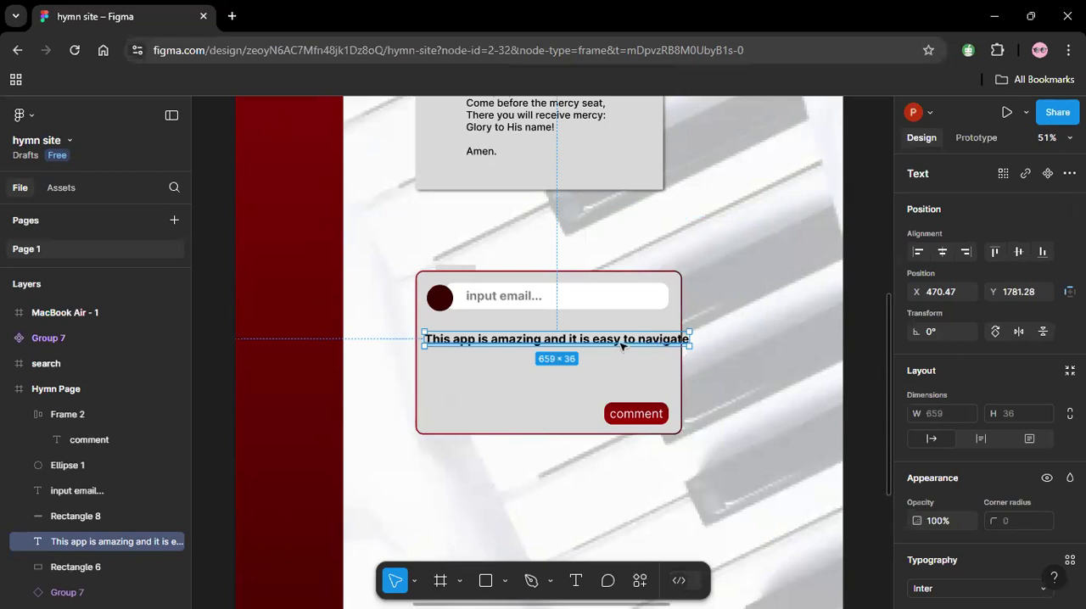
scroll(1084, 415, down, 3)
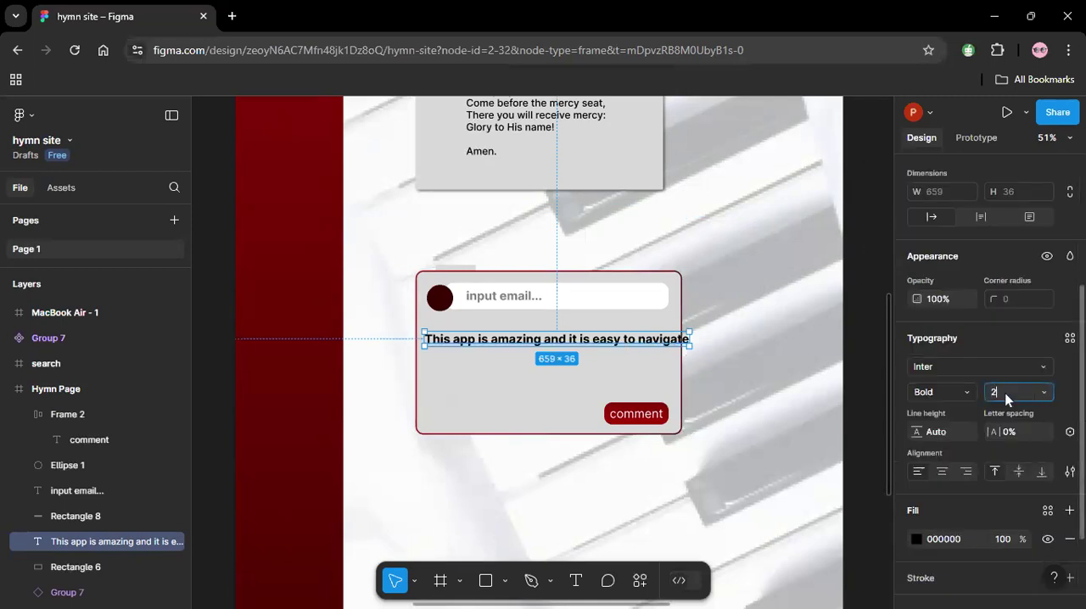
key(Return)
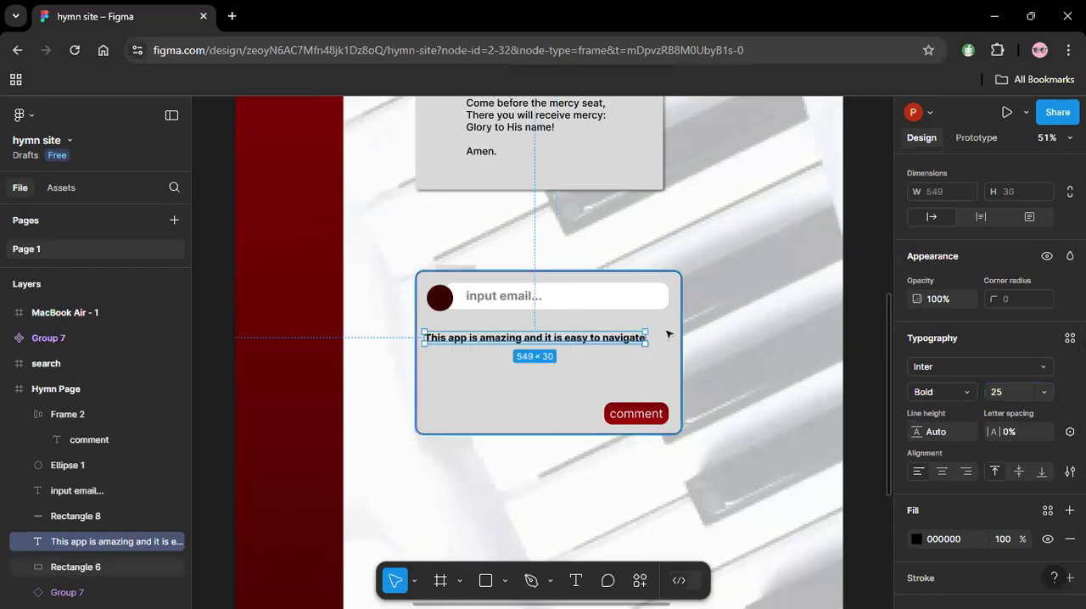
Extend the comment text with ", i" and a second line reading "will recommend this app to my friends".
double_click(640, 340)
key(Escape)
text(, i wi)
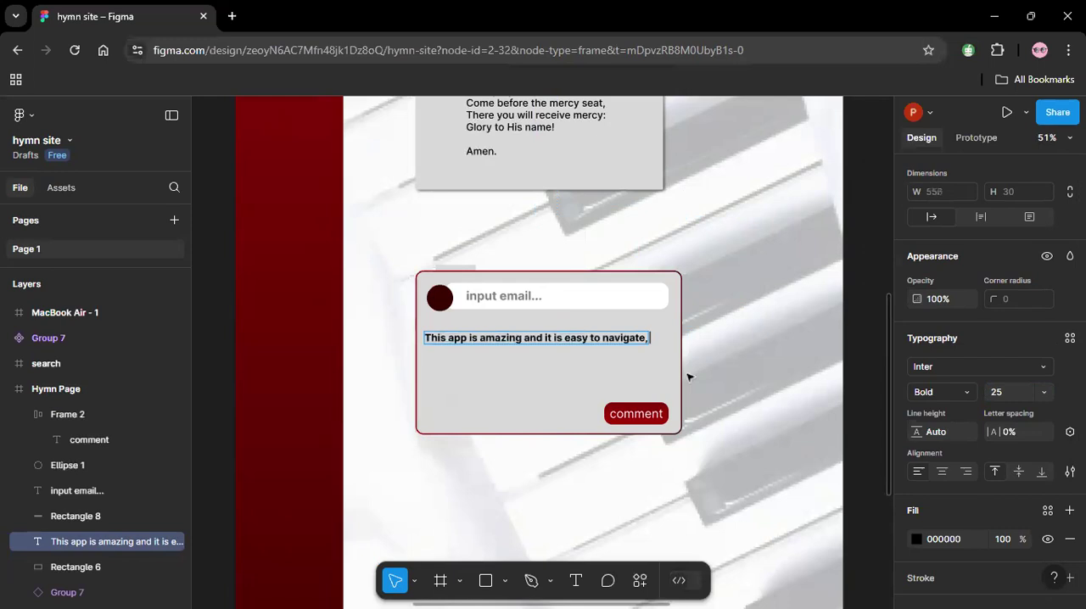
key(BackSpace)
key(BackSpace)
key(BackSpace)
key(Return)
text(will recommend this app to my friends)
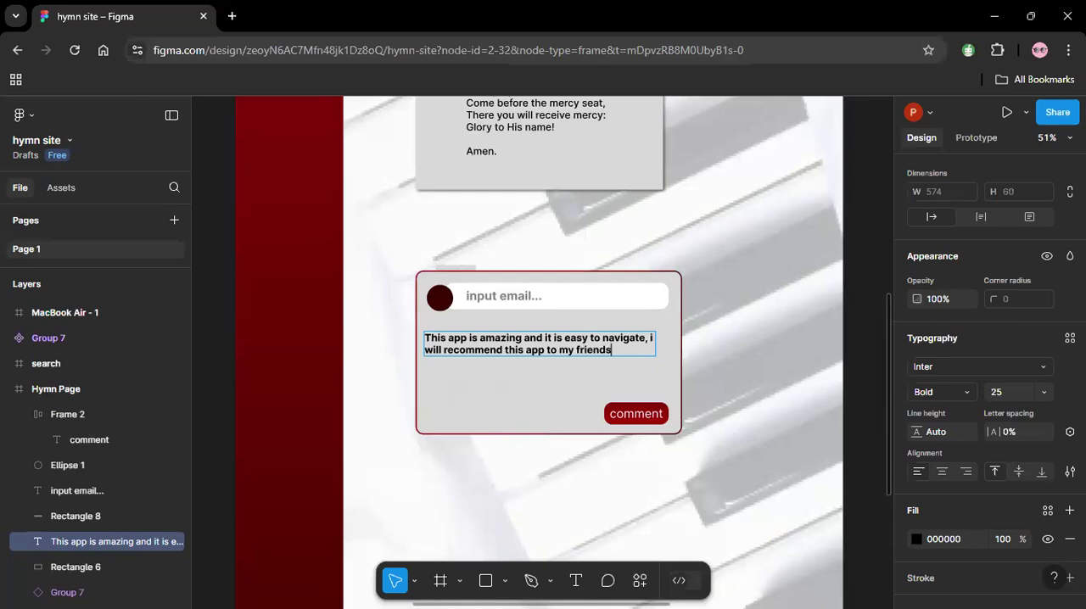
key(Escape)
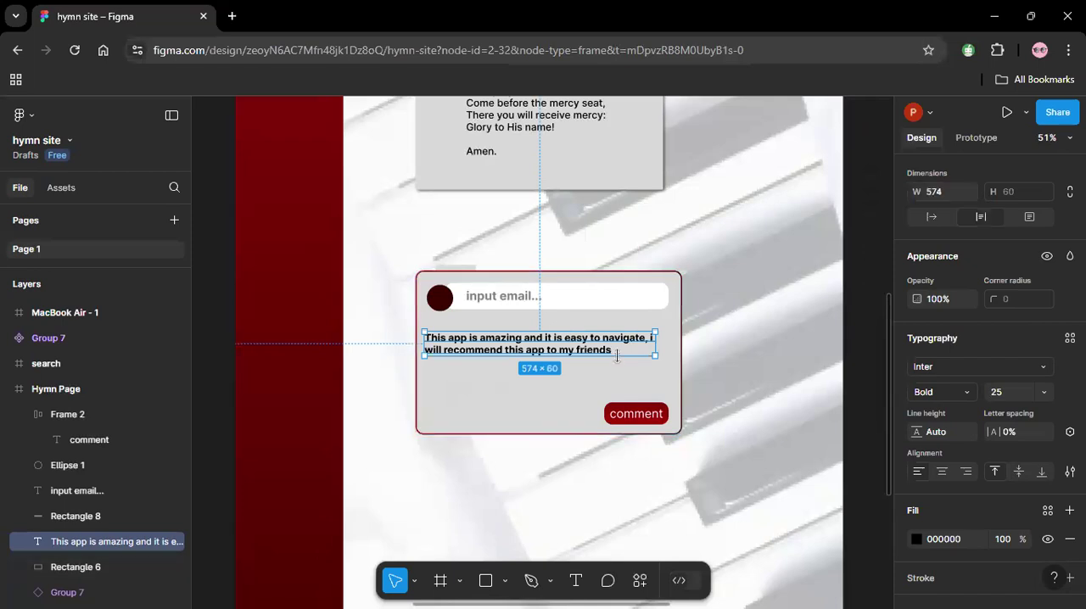
click(617, 355)
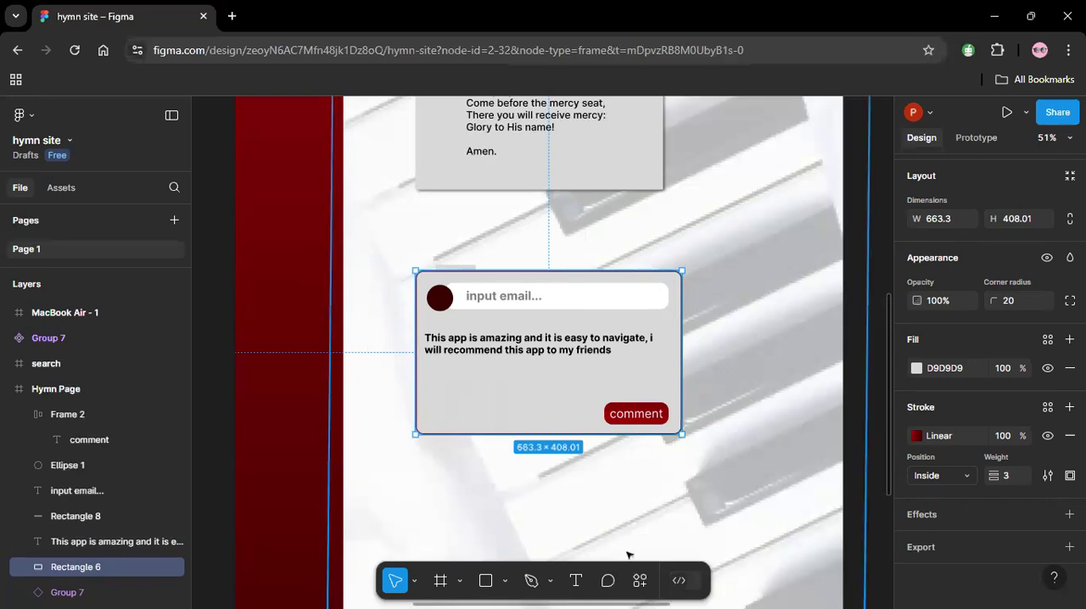
Run the Unicons by IconScout plugin, search for "link" and insert the horizontal link icon in Line style.
click(642, 582)
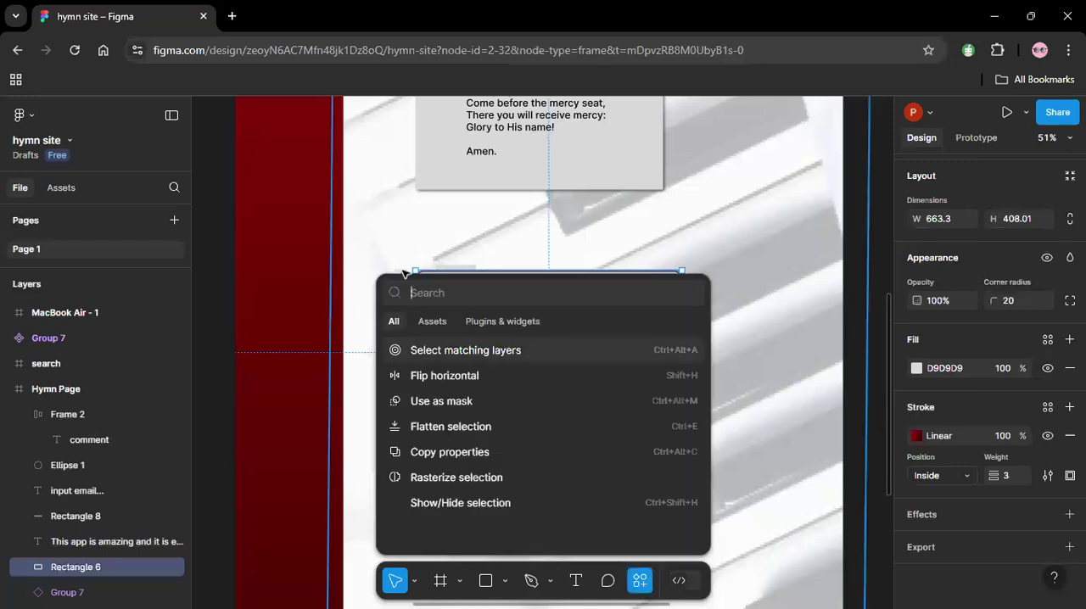
click(503, 321)
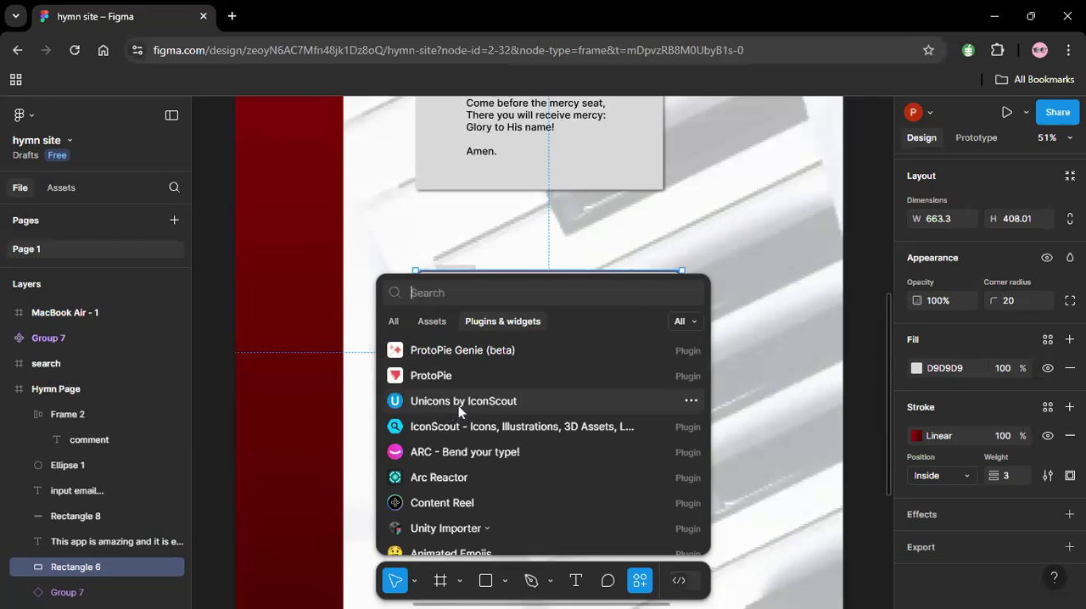
key(Escape)
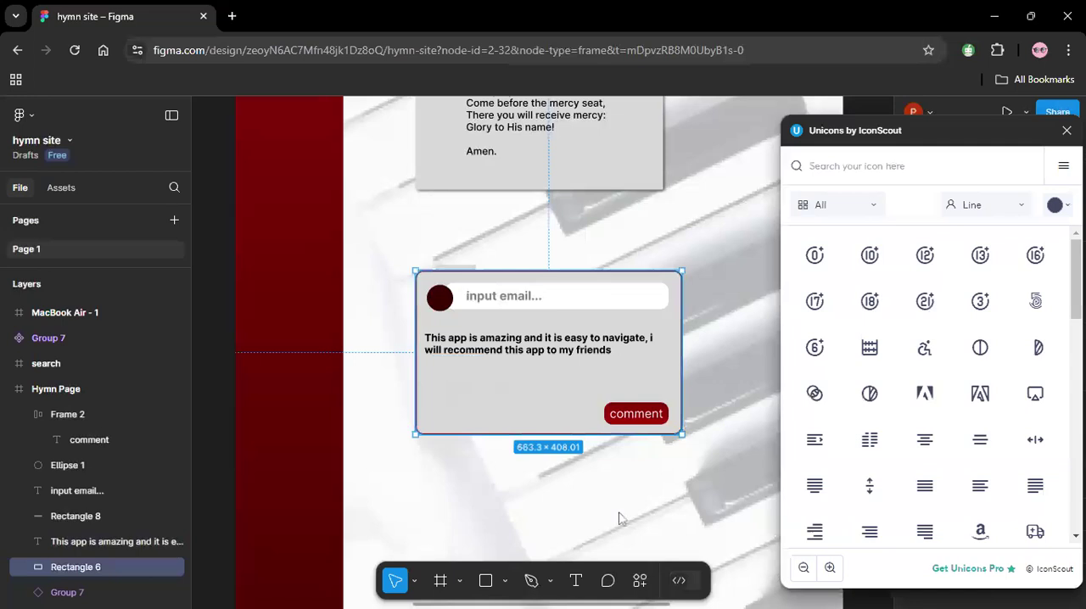
click(816, 166)
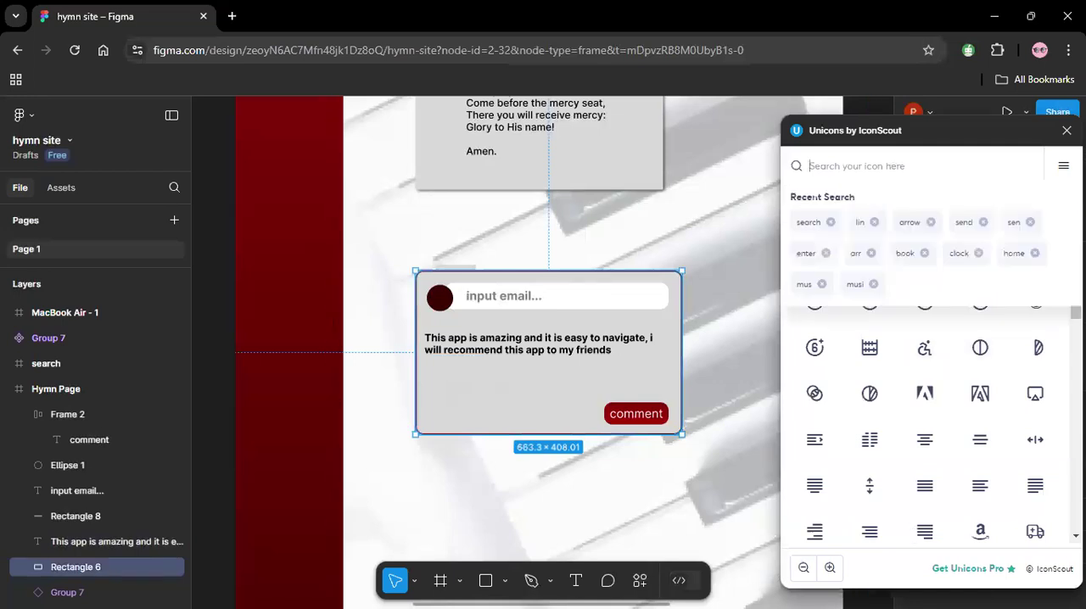
text(link)
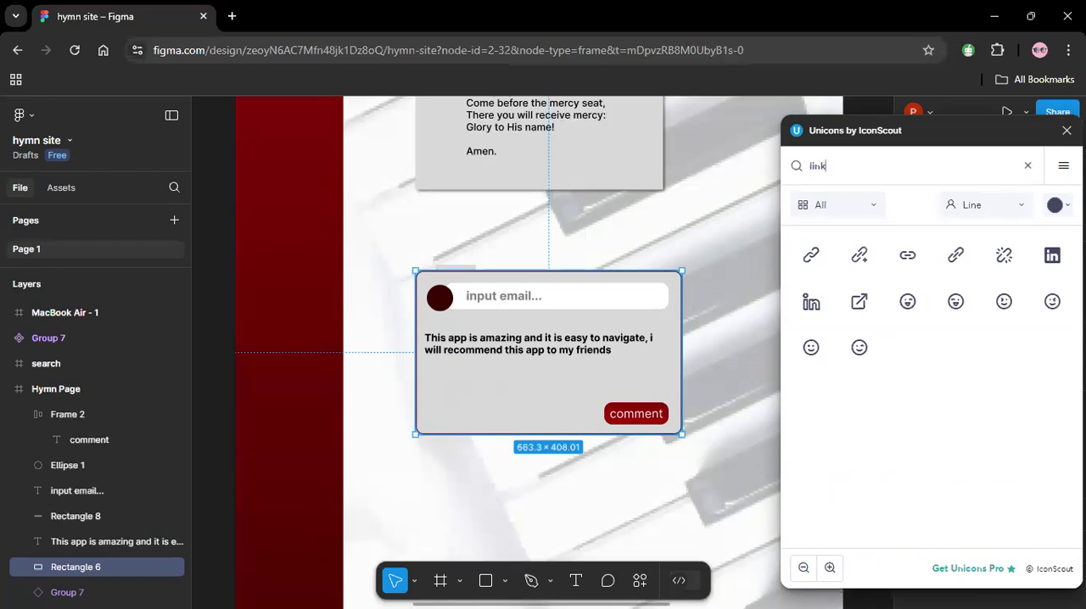
click(913, 265)
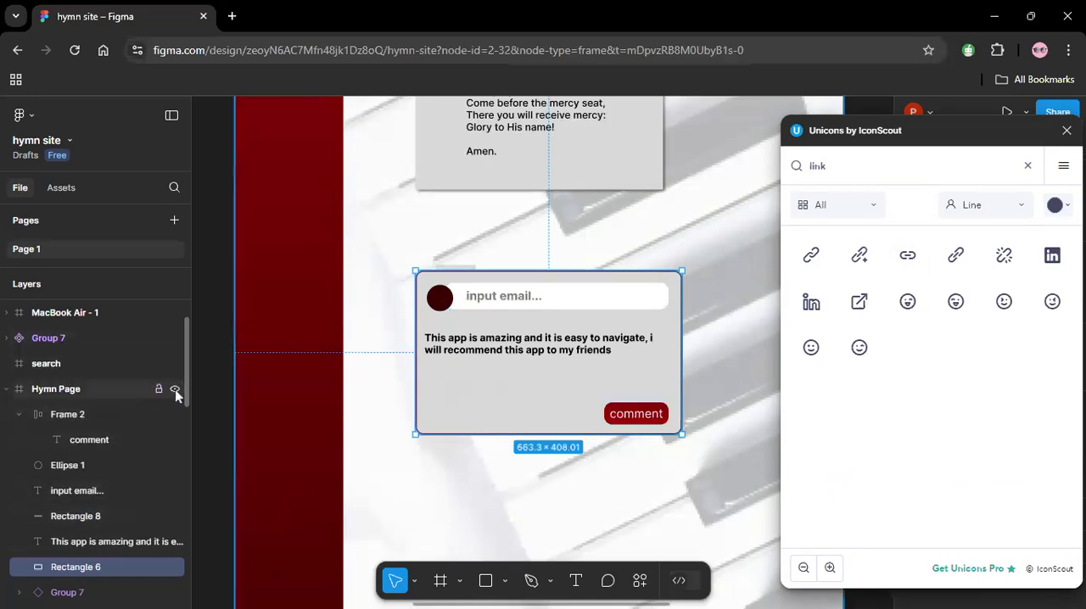
Select the vector inside the inserted link-h frame and close the Unicons by IconScout plugin.
mouse_move(188, 377)
mouse_down()
mouse_move(188, 492)
mouse_move(187, 357)
mouse_up()
click(64, 338)
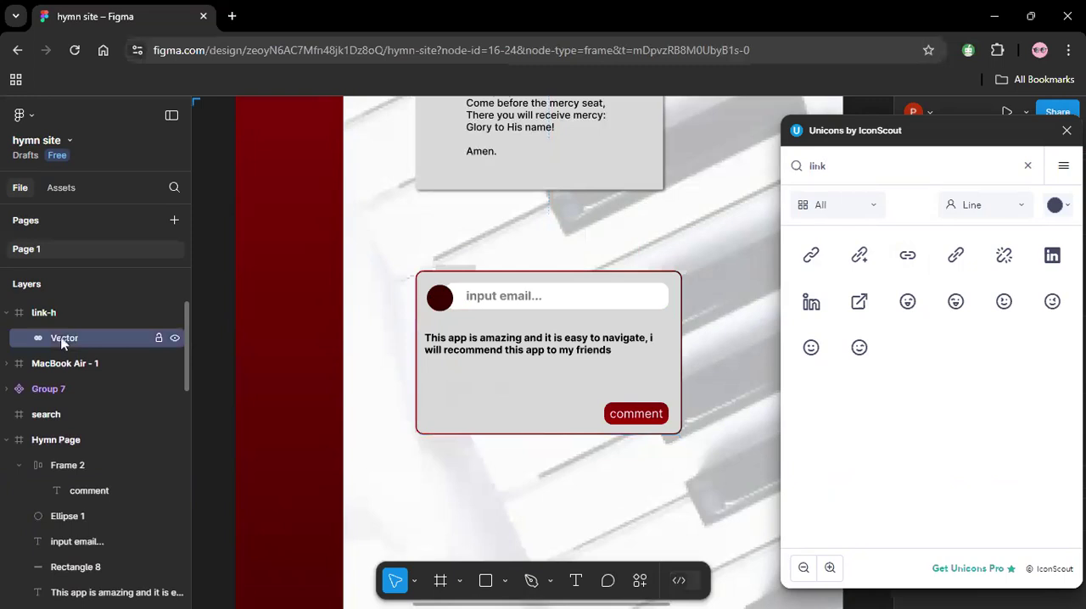
click(1067, 129)
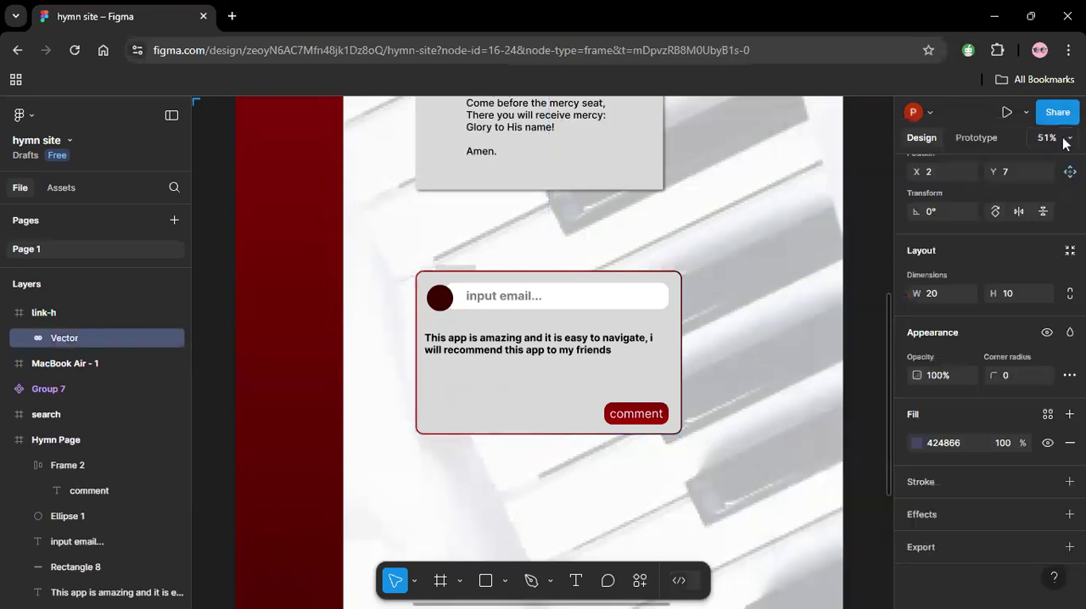
Move the link icon vector from the Homepage frame into the Hymn Page comment card, level with the comment button.
click(1069, 139)
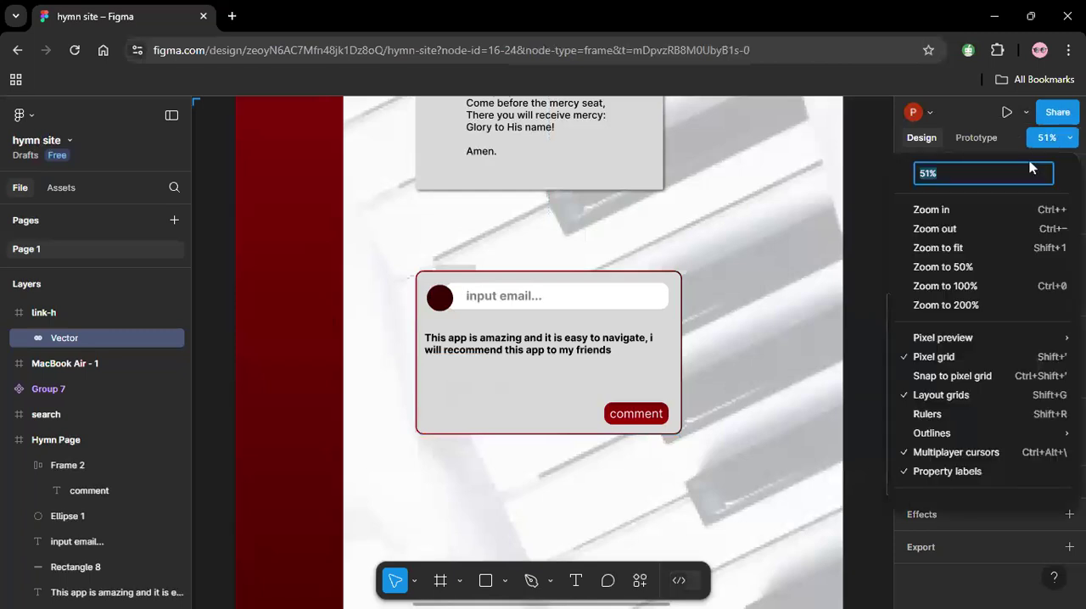
click(959, 234)
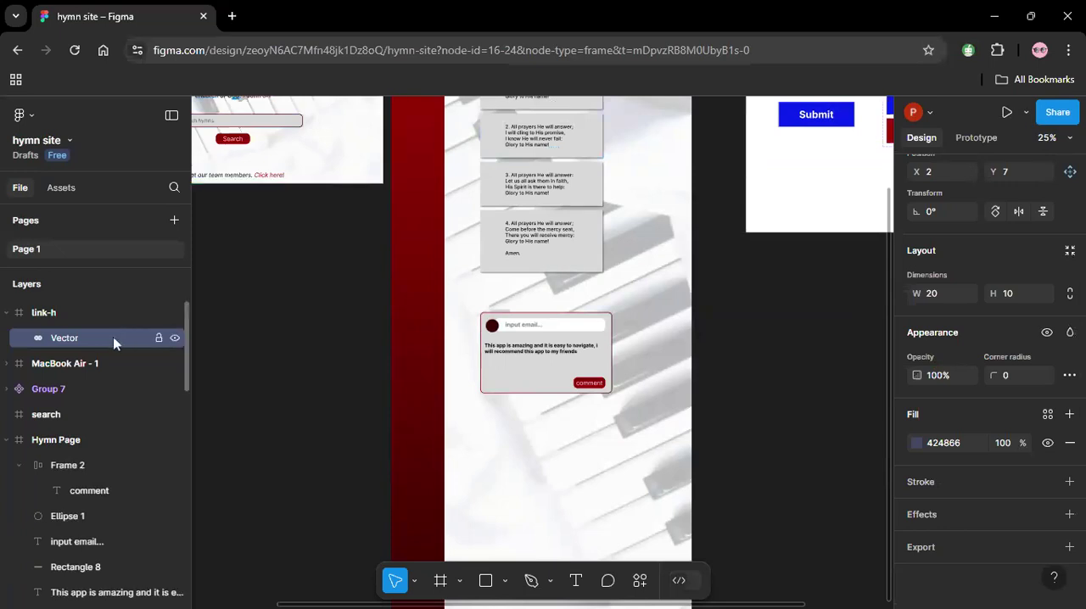
click(331, 316)
drag(181, 107, 426, 482)
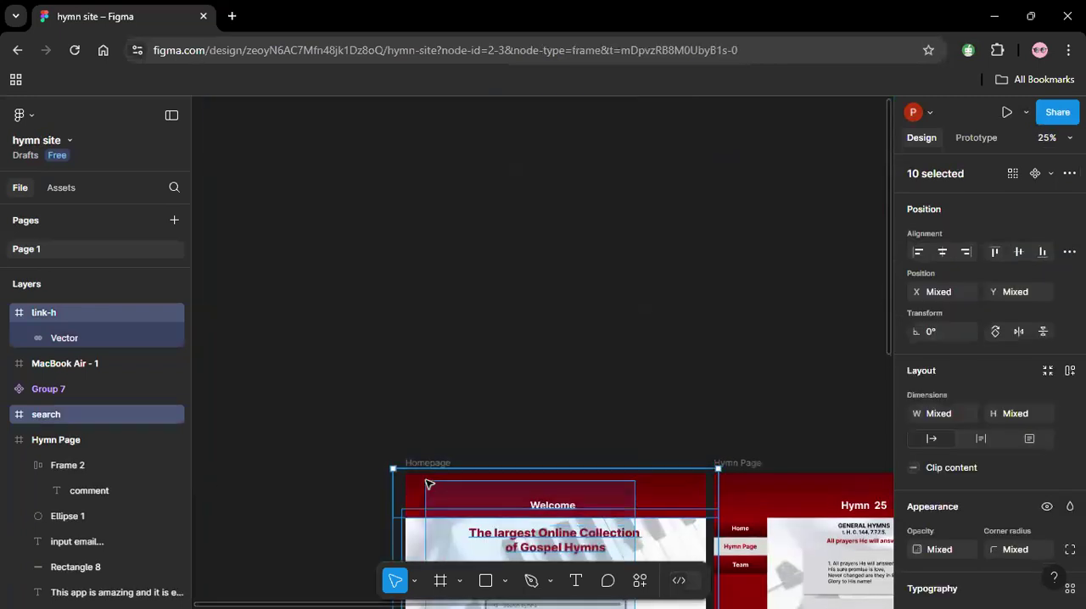
key(z)
drag(359, 450, 750, 494)
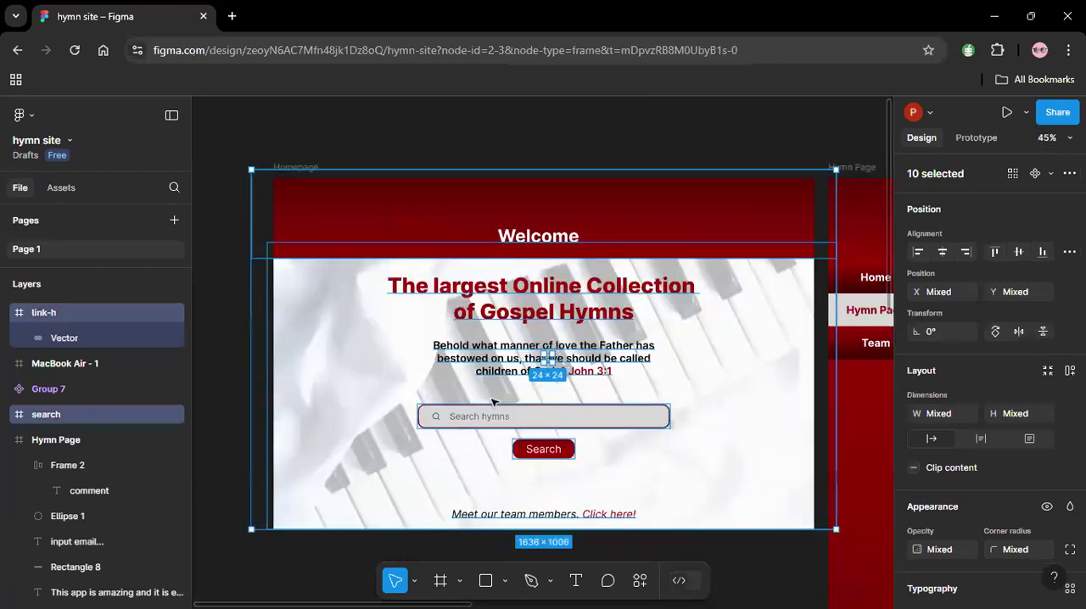
click(505, 173)
click(549, 360)
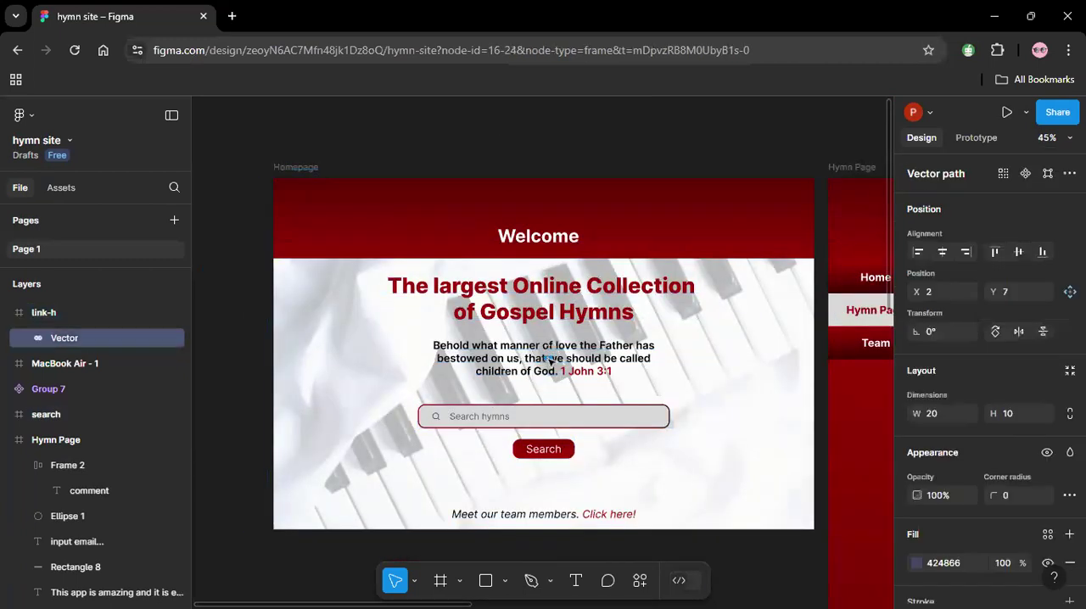
click(717, 441)
drag(718, 440, 369, 237)
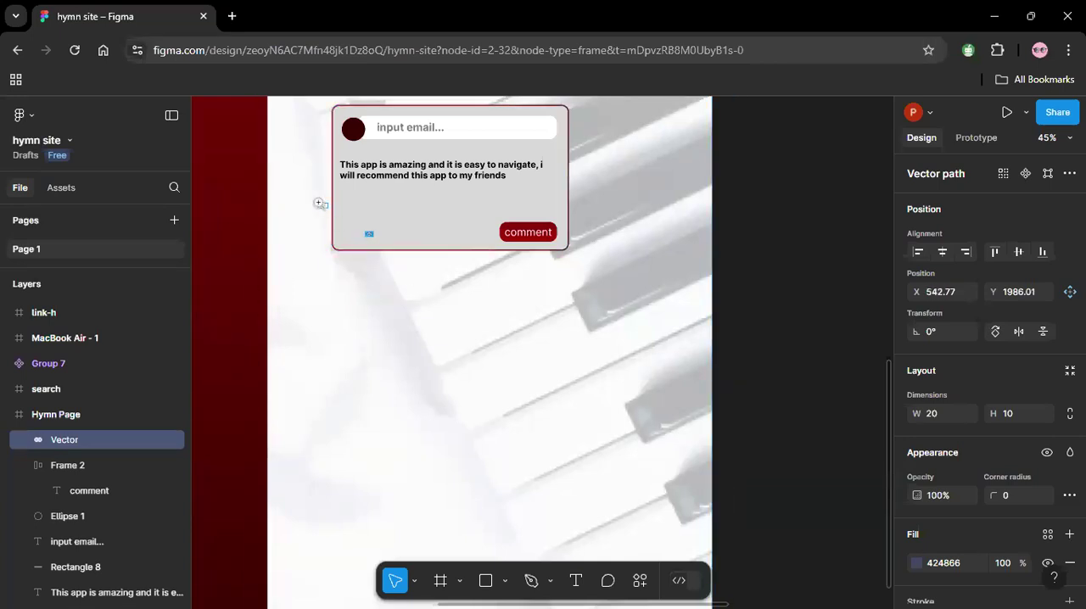
Enlarge the link icon in the comment card to nearly twice its size.
drag(314, 198, 617, 263)
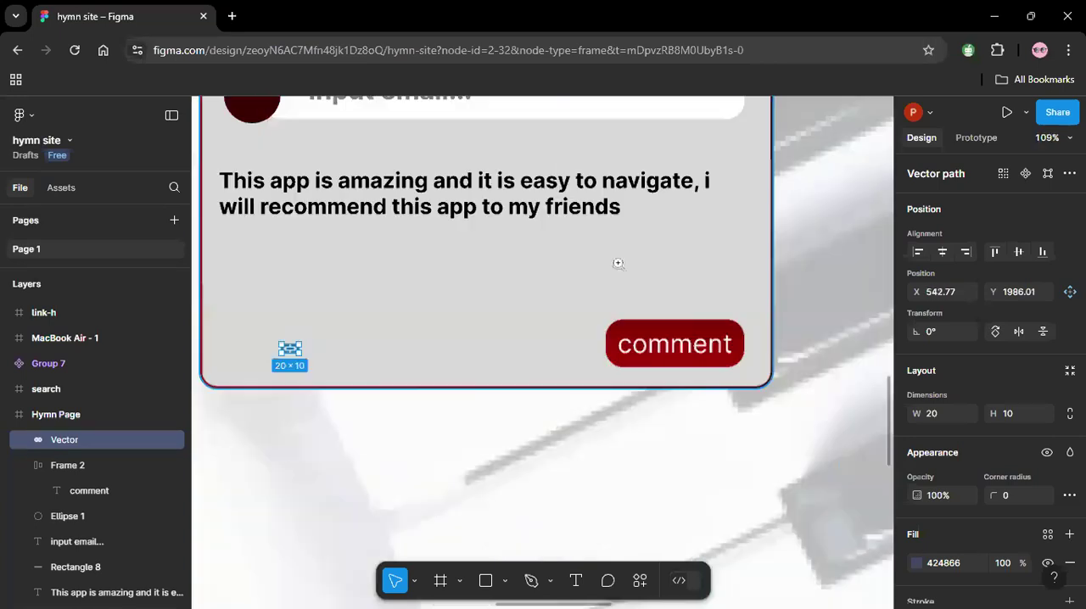
click(326, 352)
click(290, 349)
drag(311, 363, 322, 363)
click(331, 438)
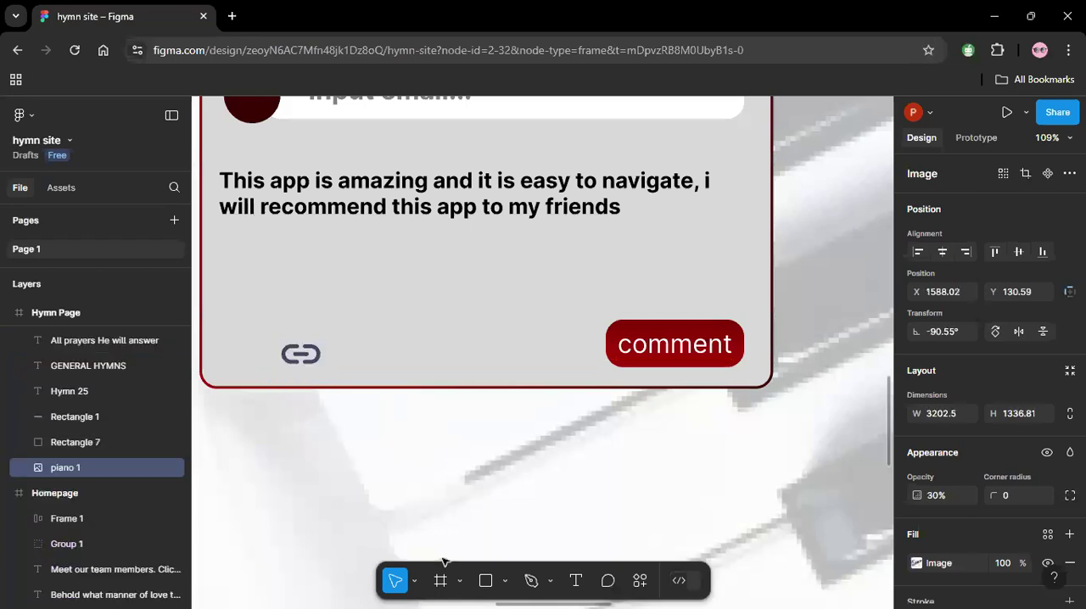
Add a text layer reading "B" between the link icon and the comment button.
click(576, 581)
click(475, 324)
text(b)
key(BackSpace)
text(B)
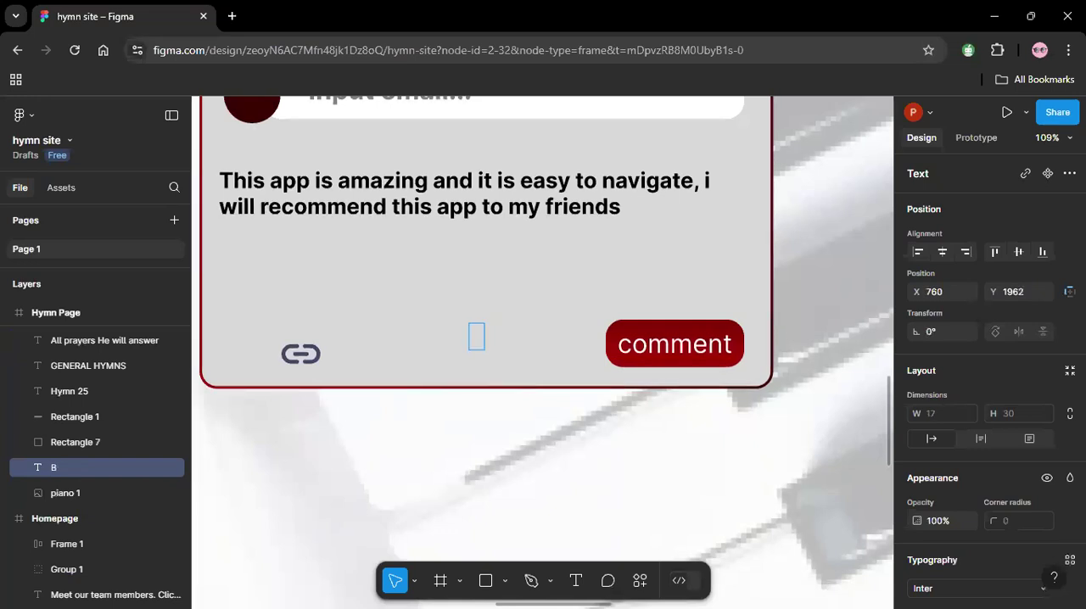
key(Escape)
Move the "B" text below the comment card and bring it to the front.
drag(476, 336, 476, 434)
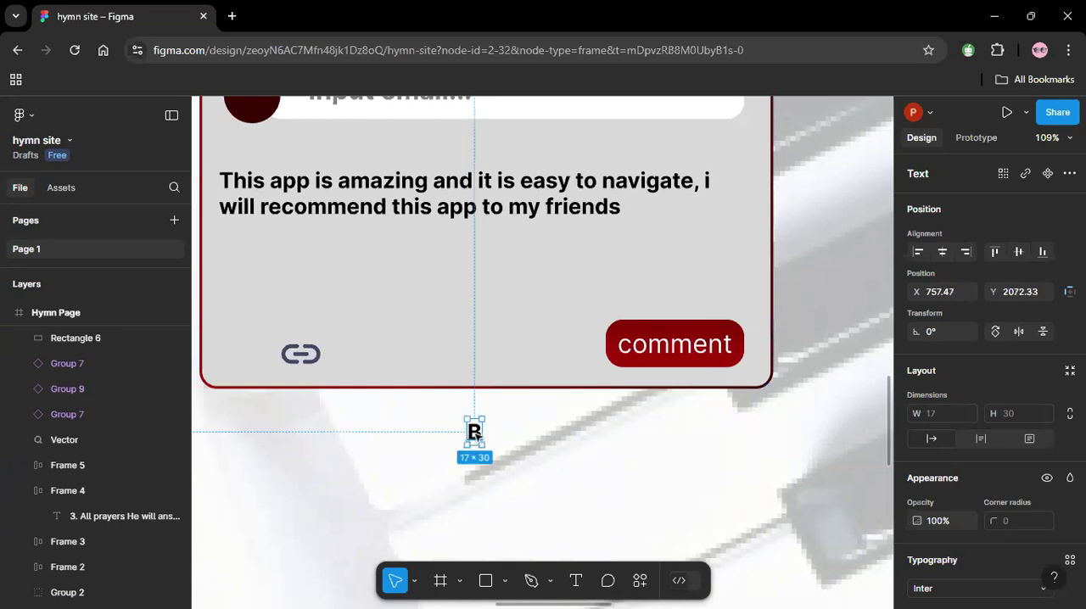
right_click(475, 432)
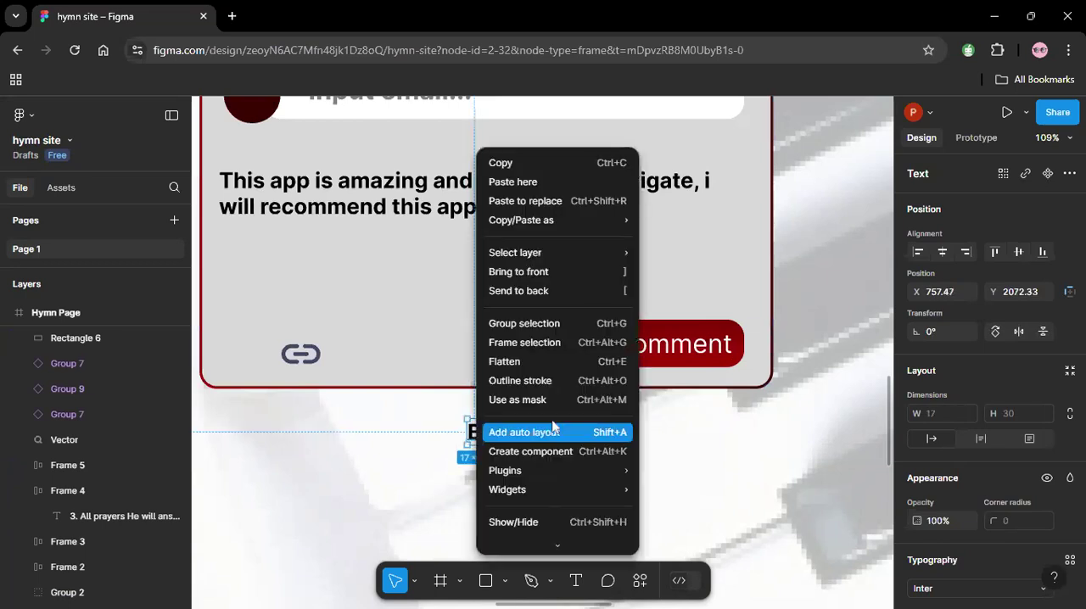
click(511, 272)
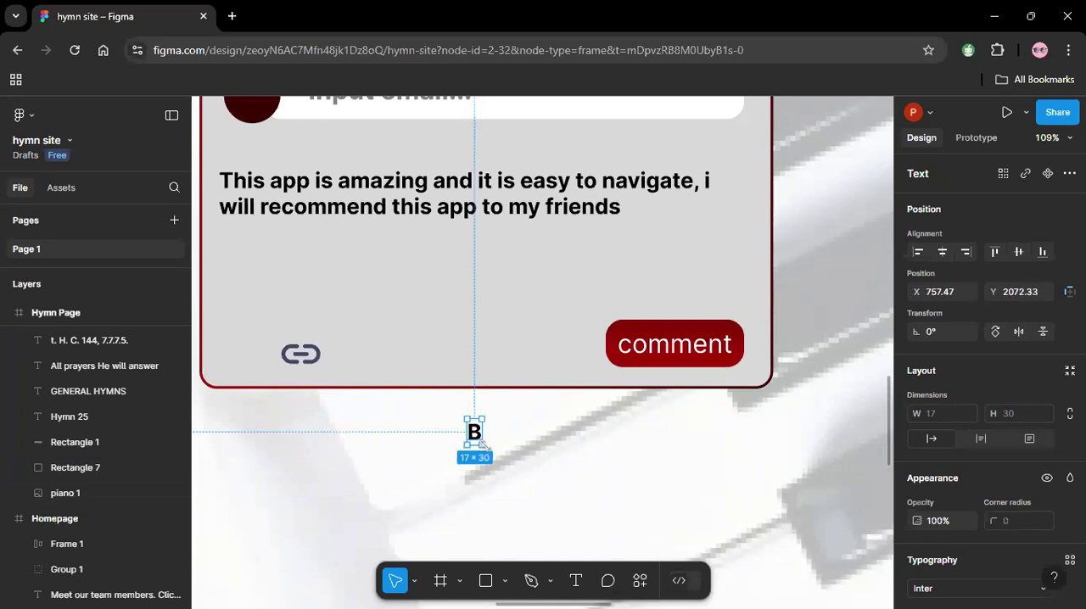
drag(482, 443, 488, 451)
key(ctrl+z)
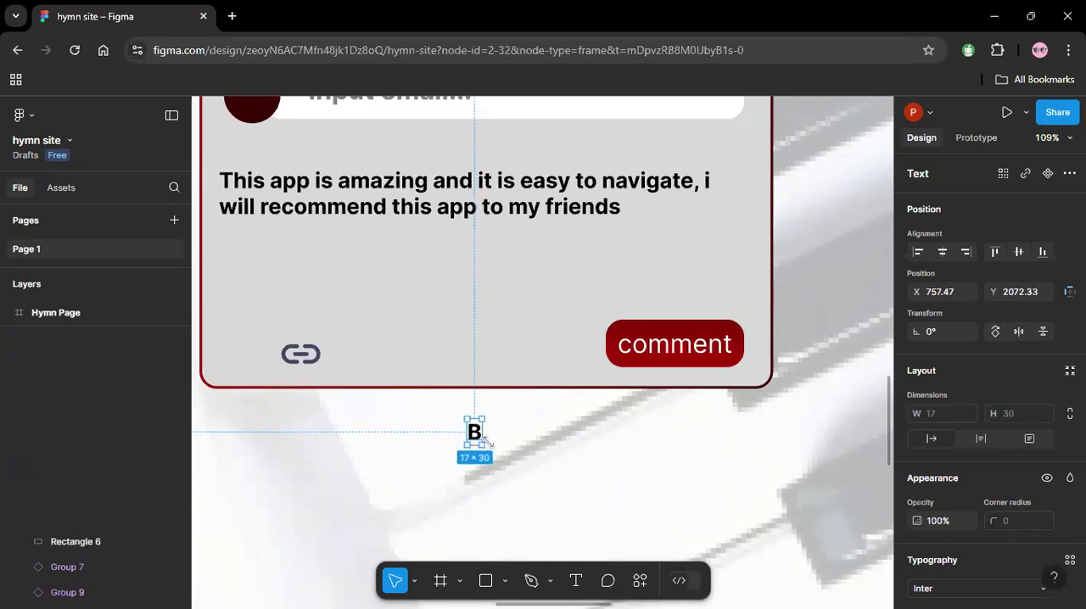
Set the "B" to Black weight at size 32 and place it left of the link icon, aligned with the comment text's left edge.
scroll(968, 509, down, 3)
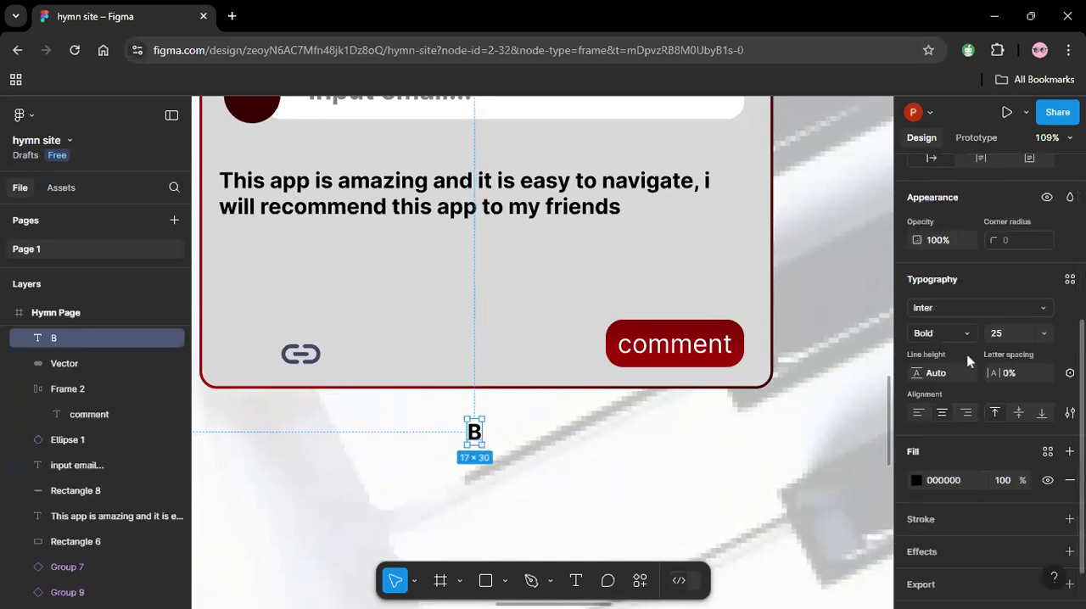
click(962, 333)
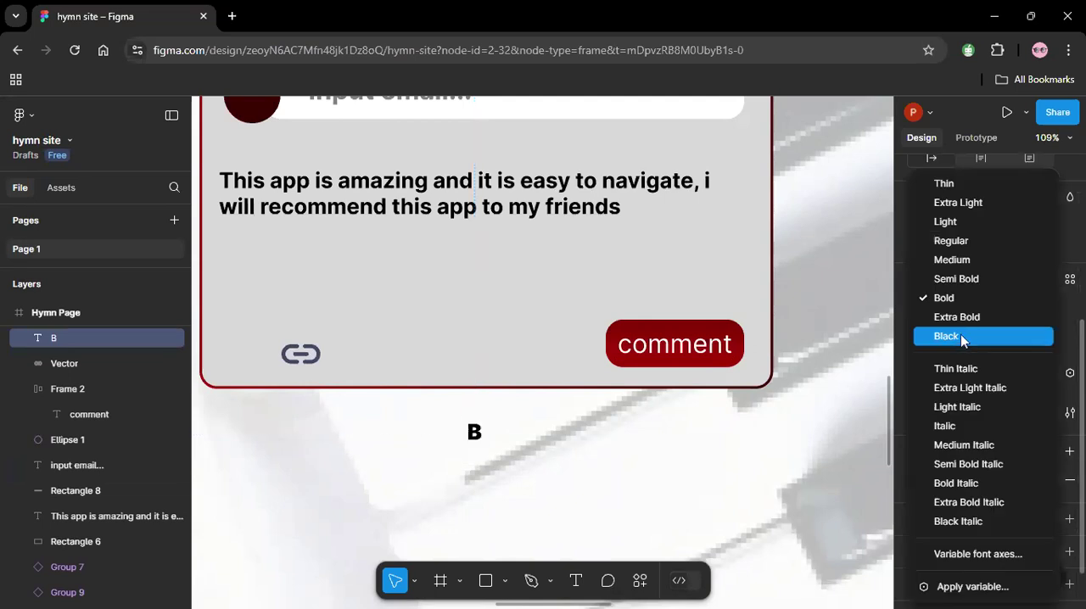
click(961, 336)
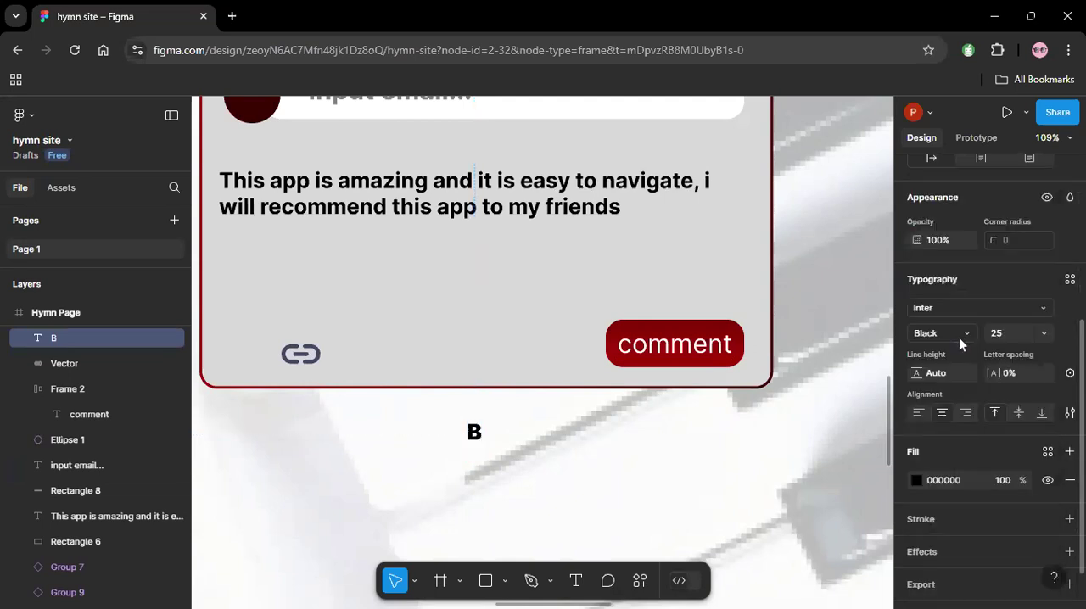
click(1044, 335)
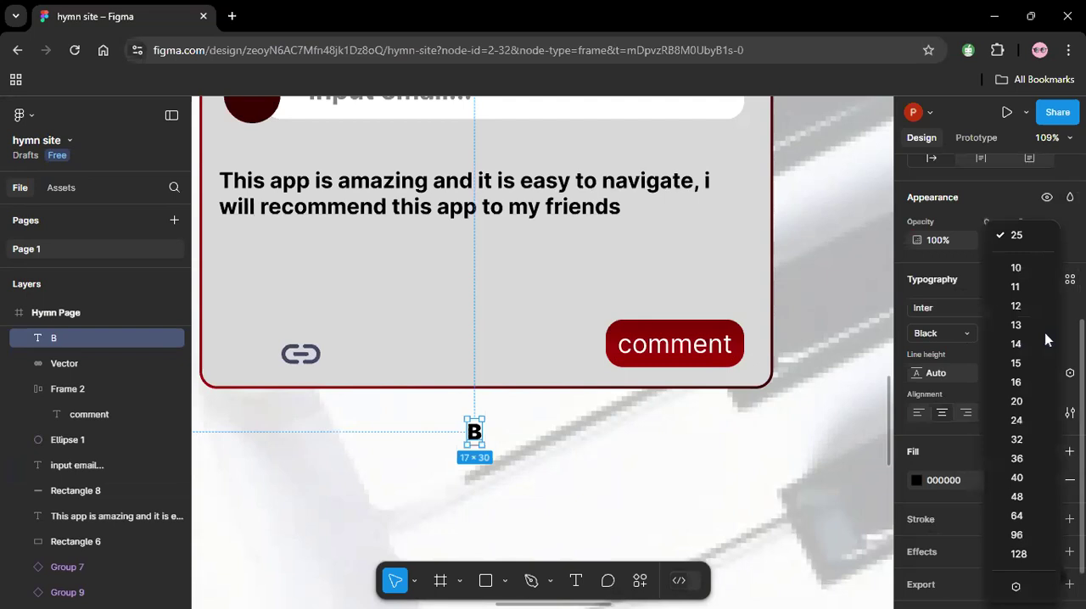
click(1018, 439)
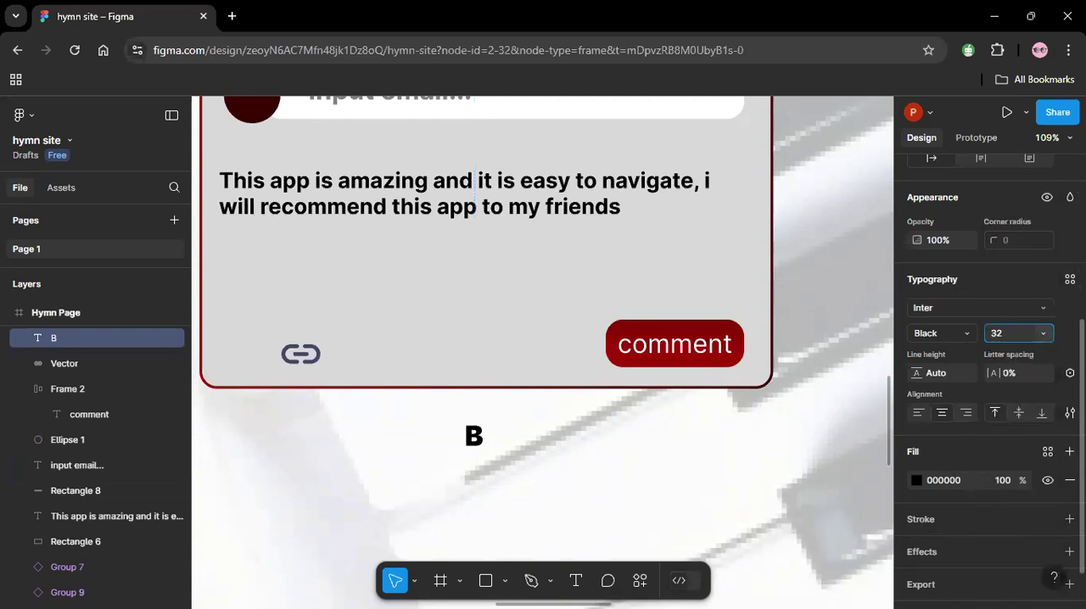
drag(484, 436, 227, 358)
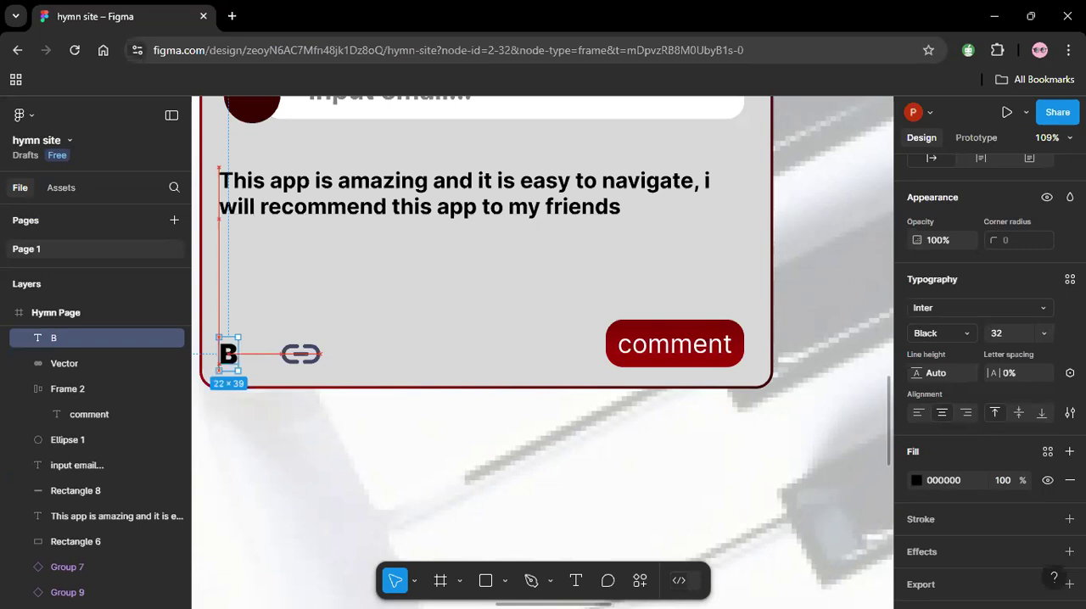
click(308, 451)
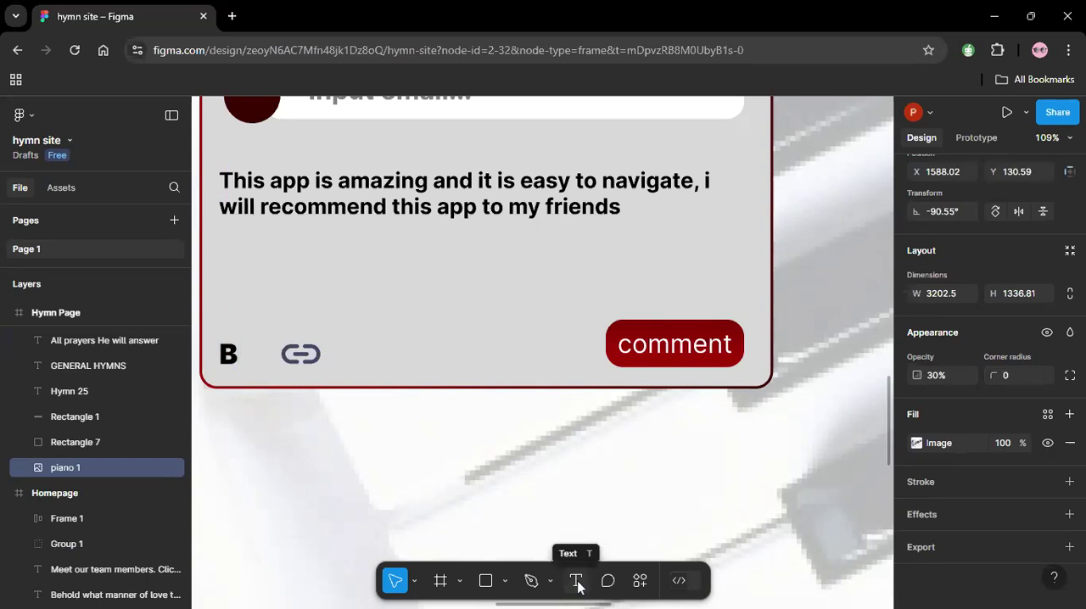
Add a text layer reading "I" below the comment card.
click(577, 585)
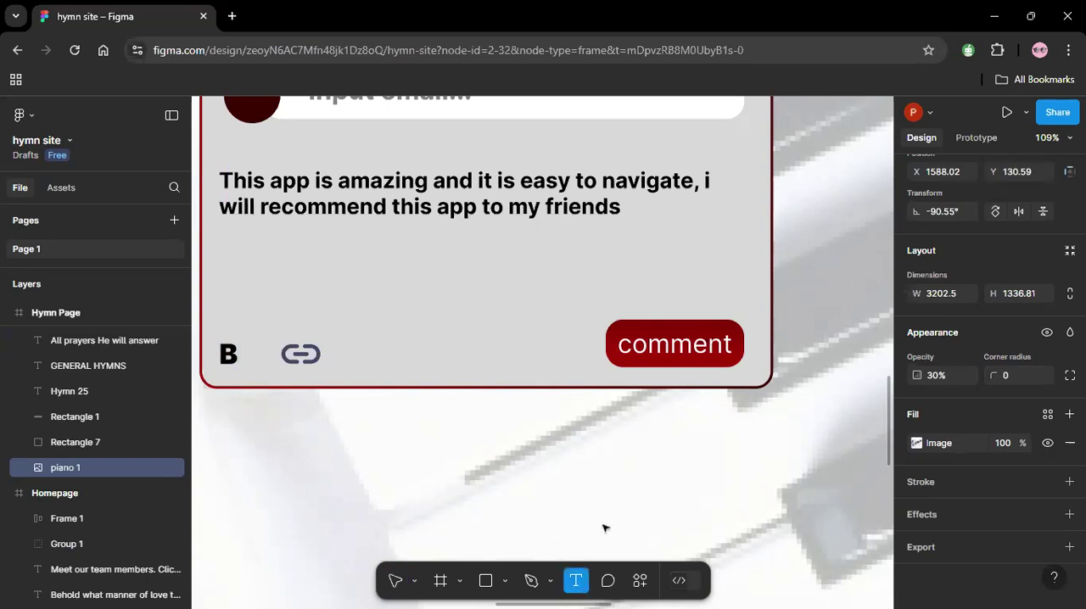
click(601, 458)
text(I)
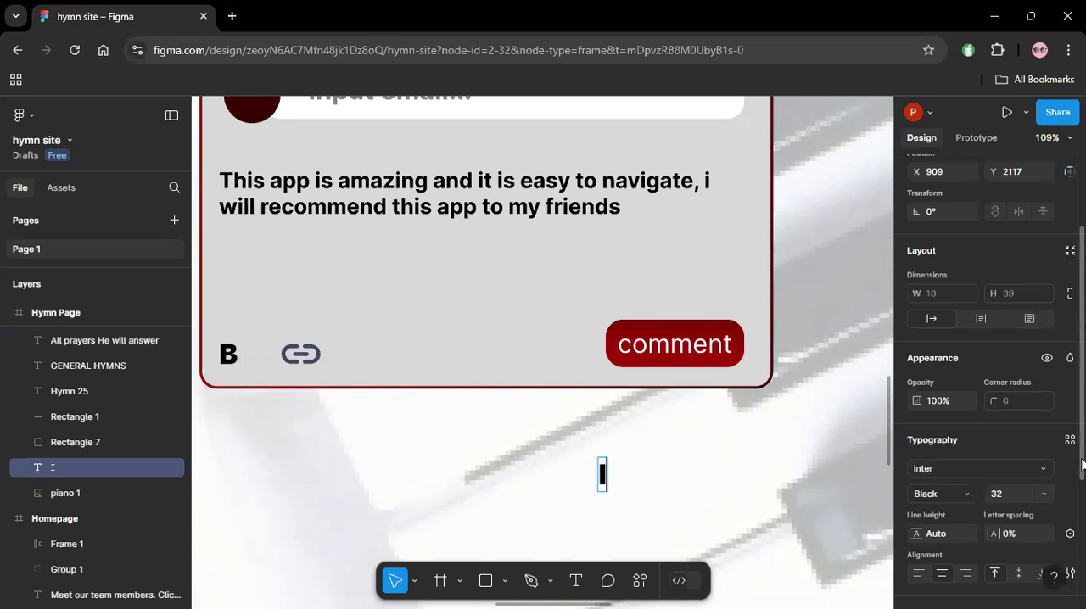
Change the "I" text's font style to Black Italic.
scroll(1083, 464, down, 3)
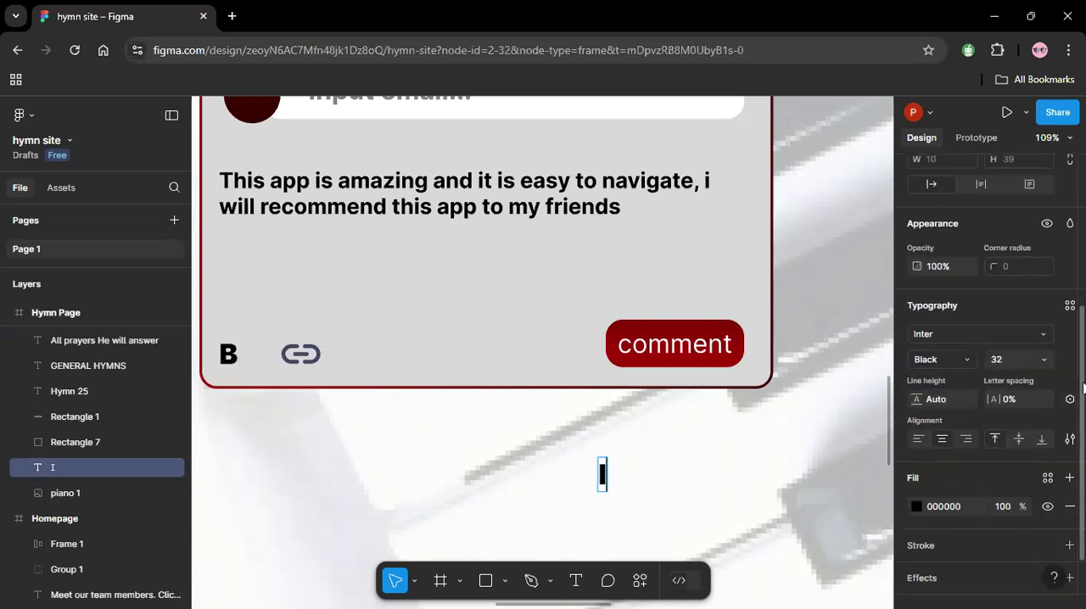
click(959, 363)
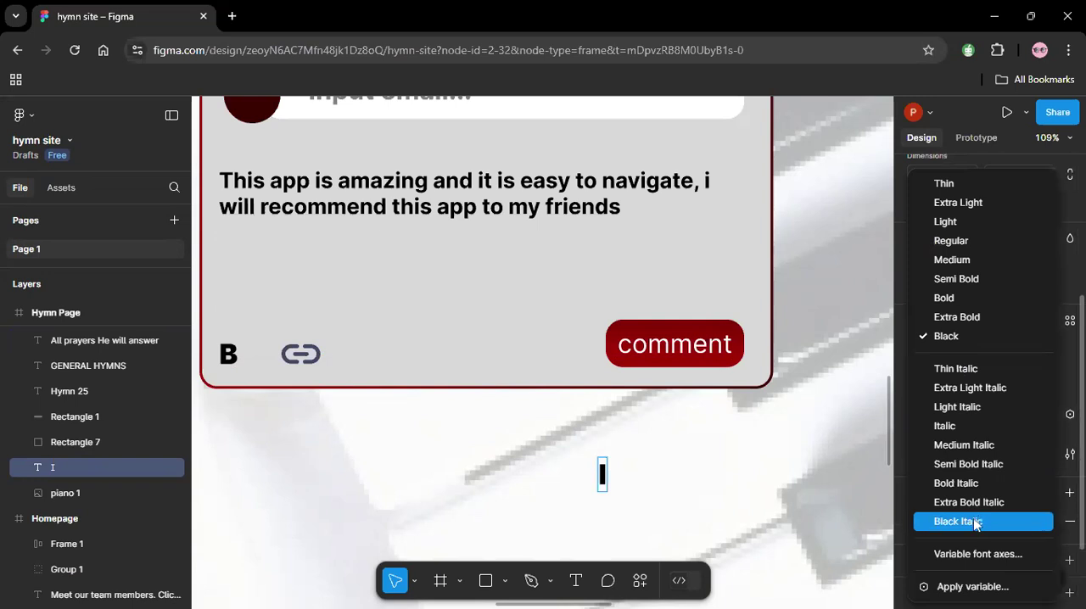
click(976, 523)
key(Escape)
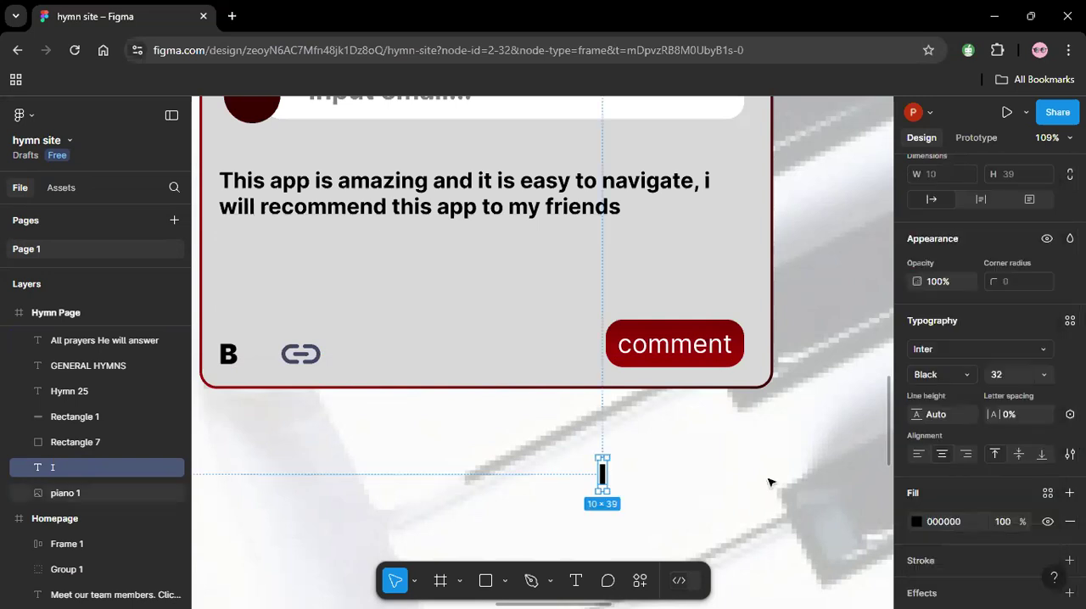
click(953, 374)
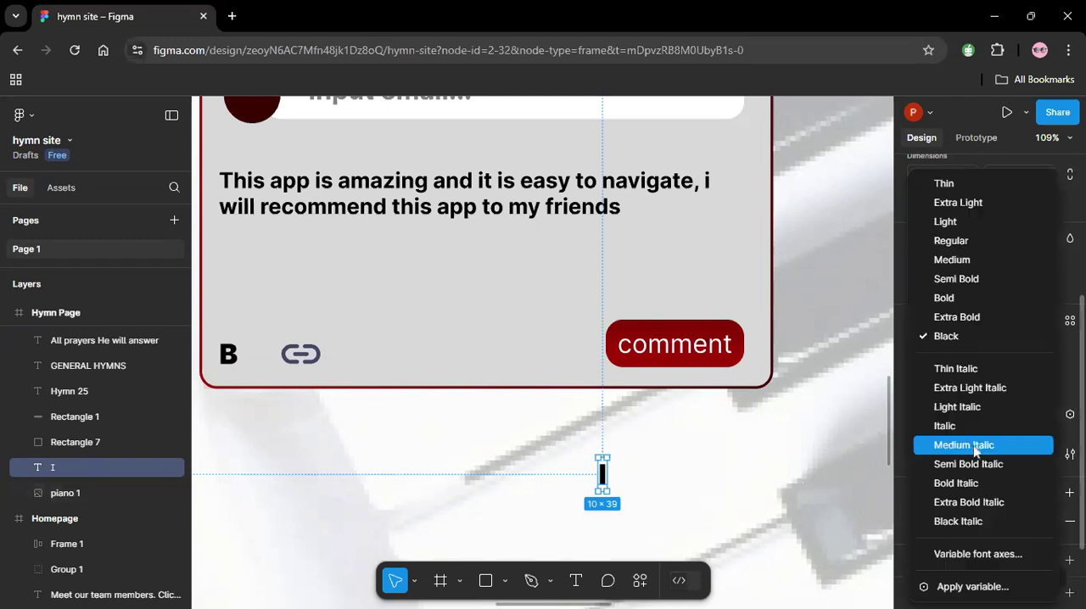
click(963, 524)
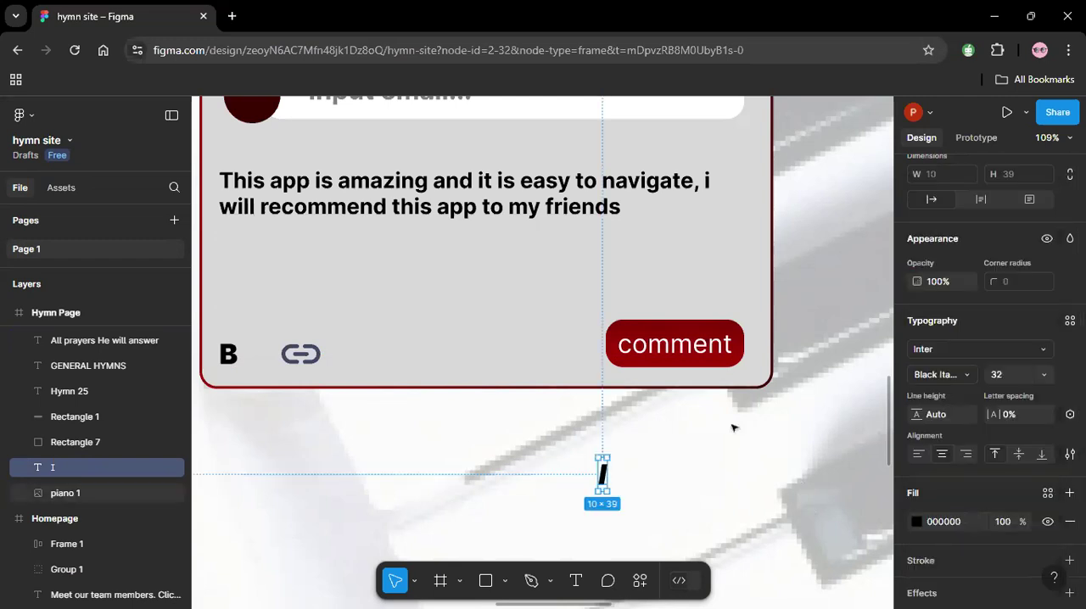
Check the available fonts for the "I" text, filtering the font list to those in this file.
click(982, 347)
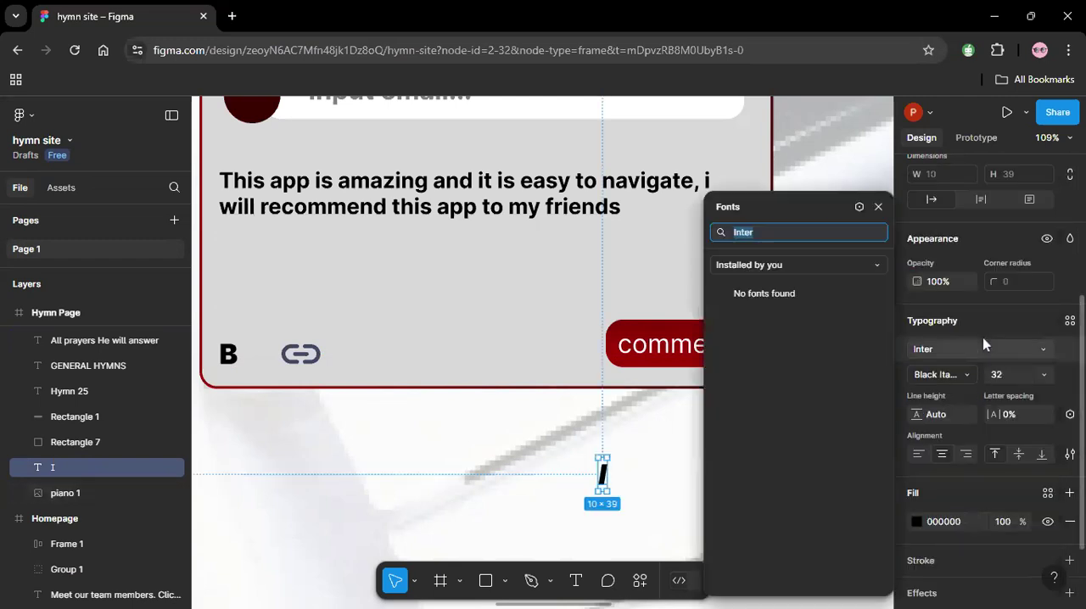
click(879, 267)
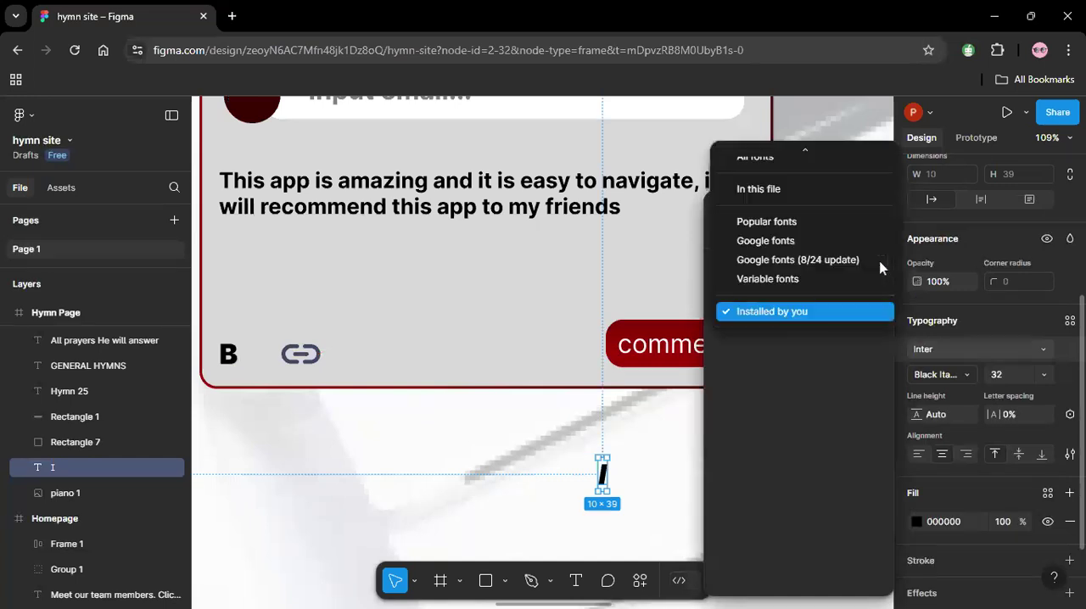
click(805, 192)
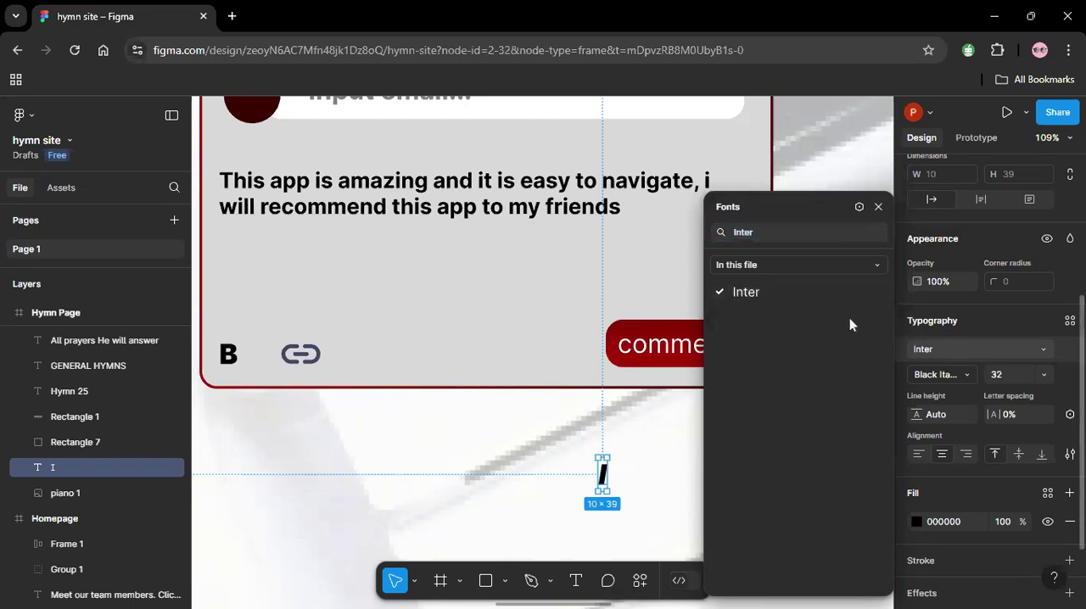
click(970, 353)
click(970, 353)
click(877, 265)
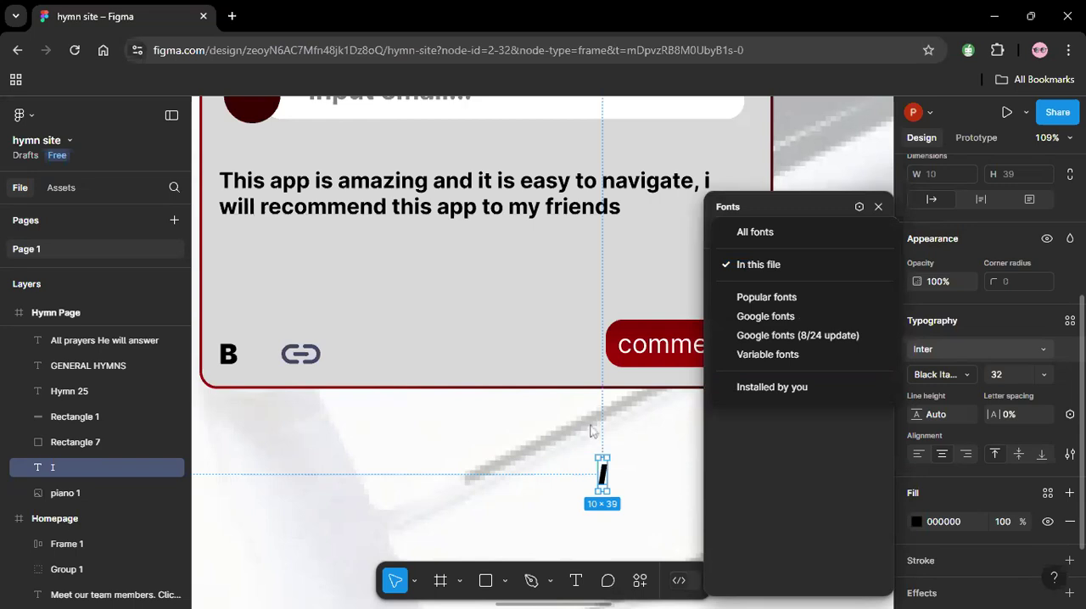
key(Escape)
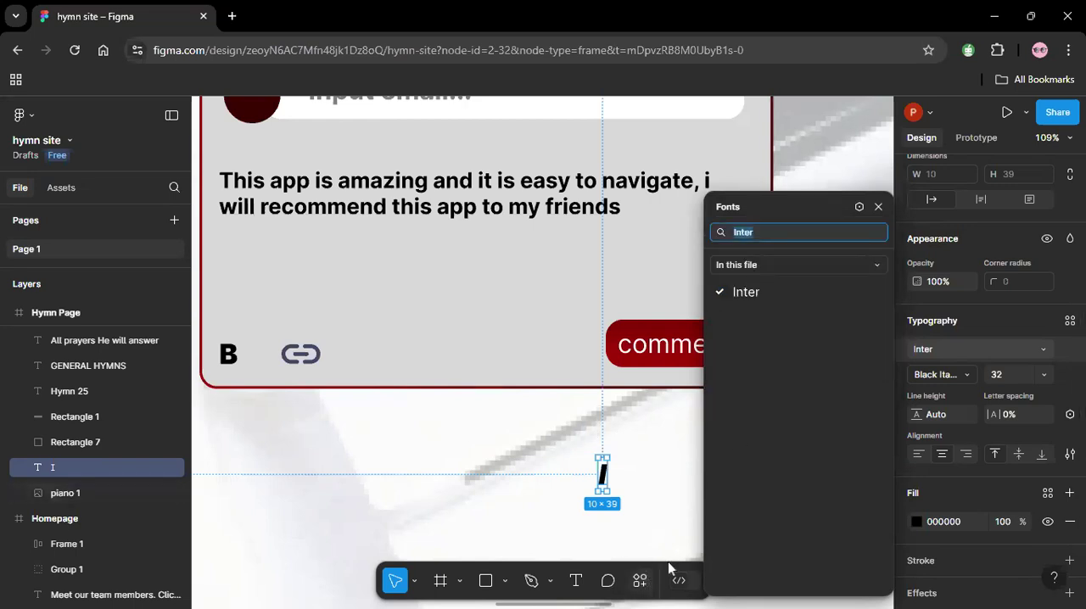
Search the Unicons by IconScout plugin for "itali" and insert the italic icon in line style.
click(641, 581)
click(475, 370)
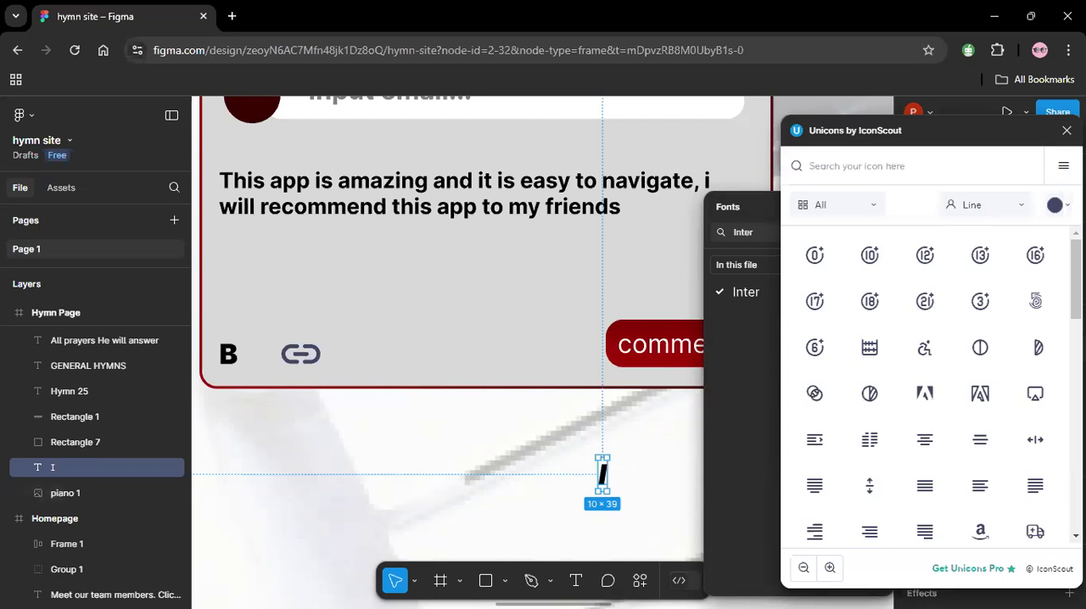
click(853, 165)
text(itali)
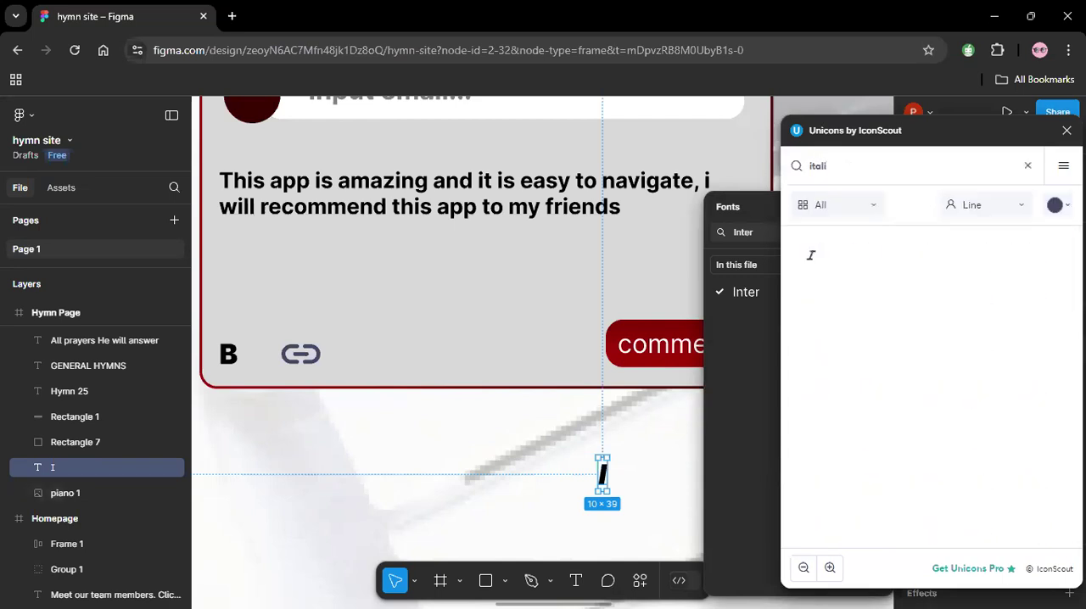
click(810, 256)
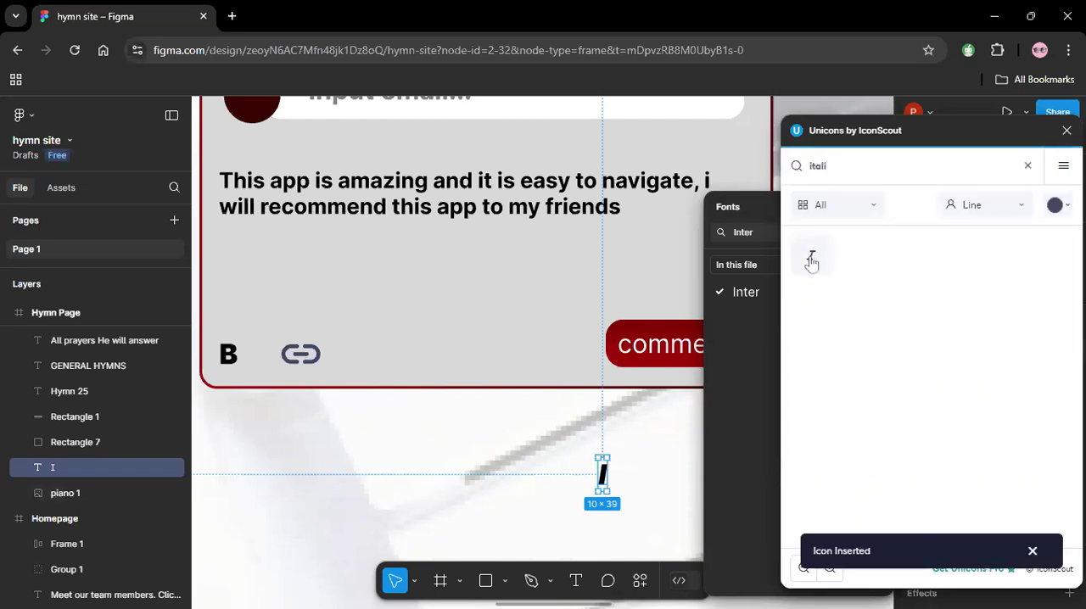
Delete the "I" text layer below the comment card and close the icon plugin.
click(546, 493)
click(605, 484)
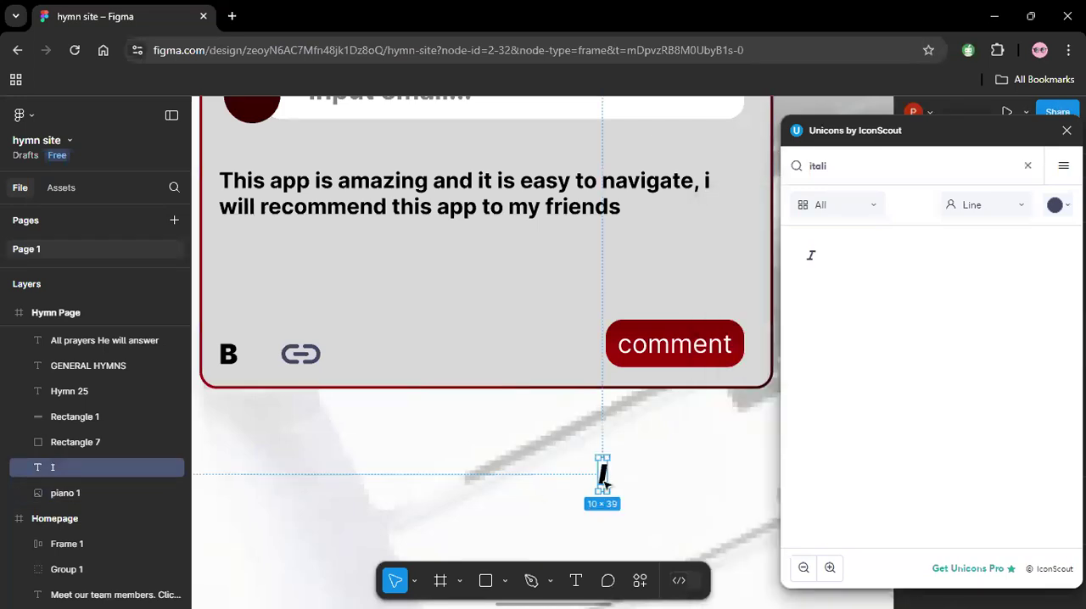
key(Delete)
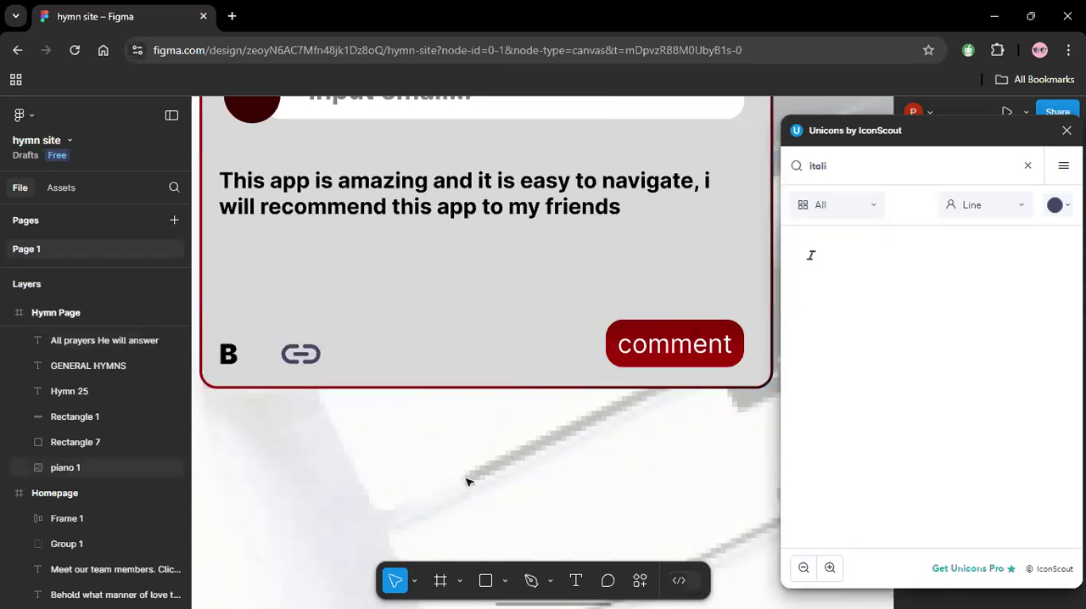
click(1066, 130)
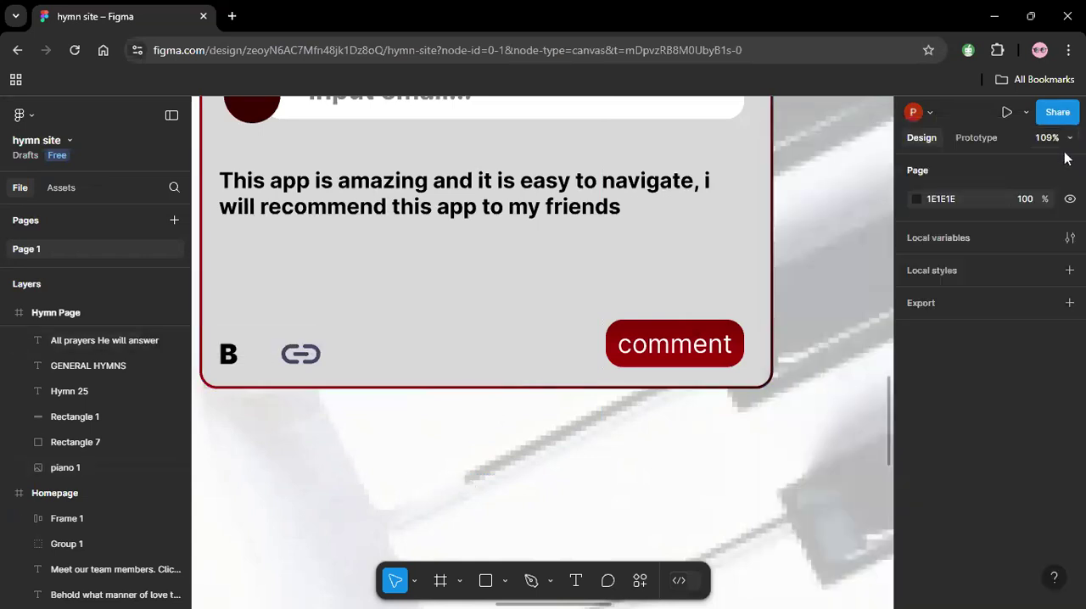
Move the italic icon's vector from the Homepage onto the comment card, between the "B" and the link icon.
click(1056, 143)
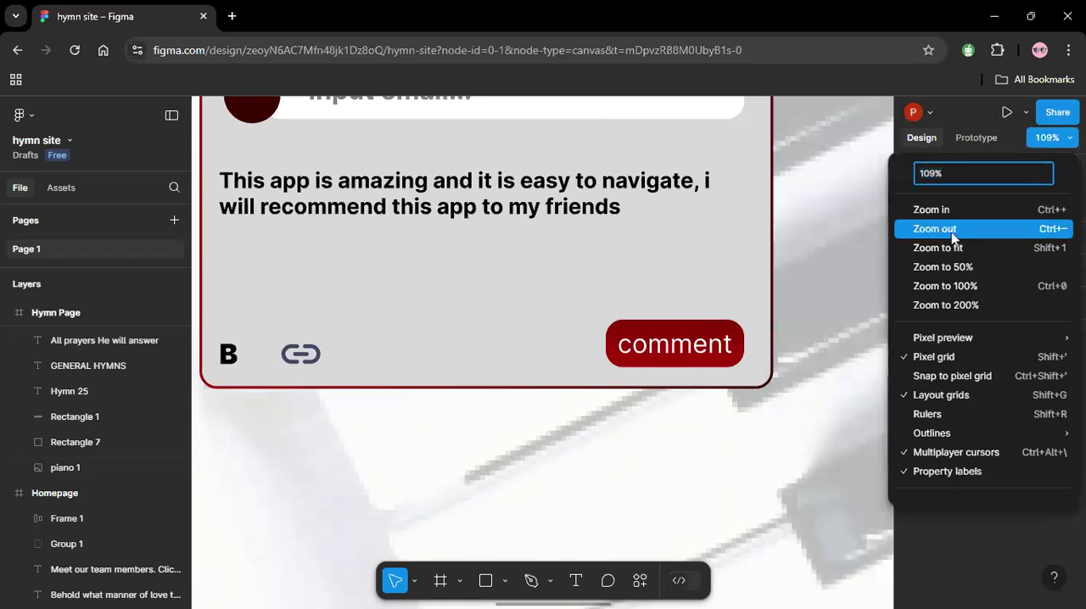
click(953, 247)
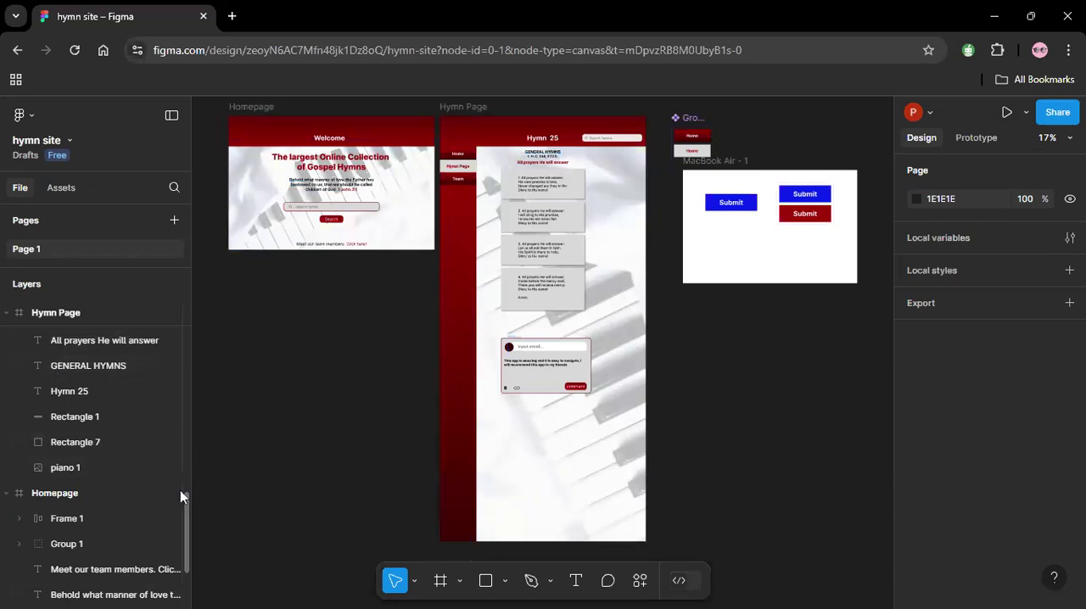
drag(189, 495, 182, 295)
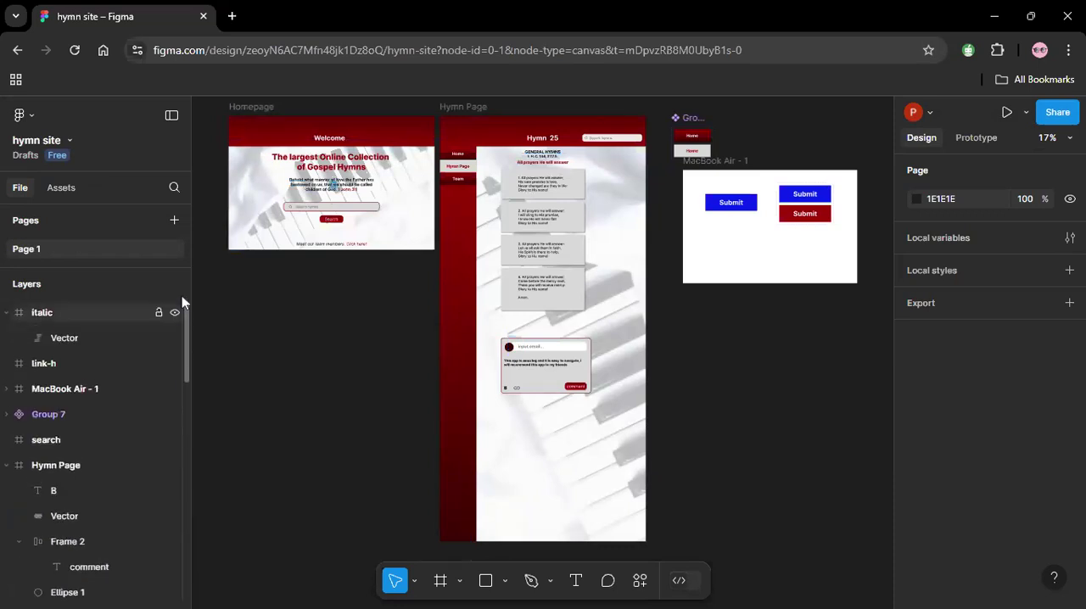
click(85, 338)
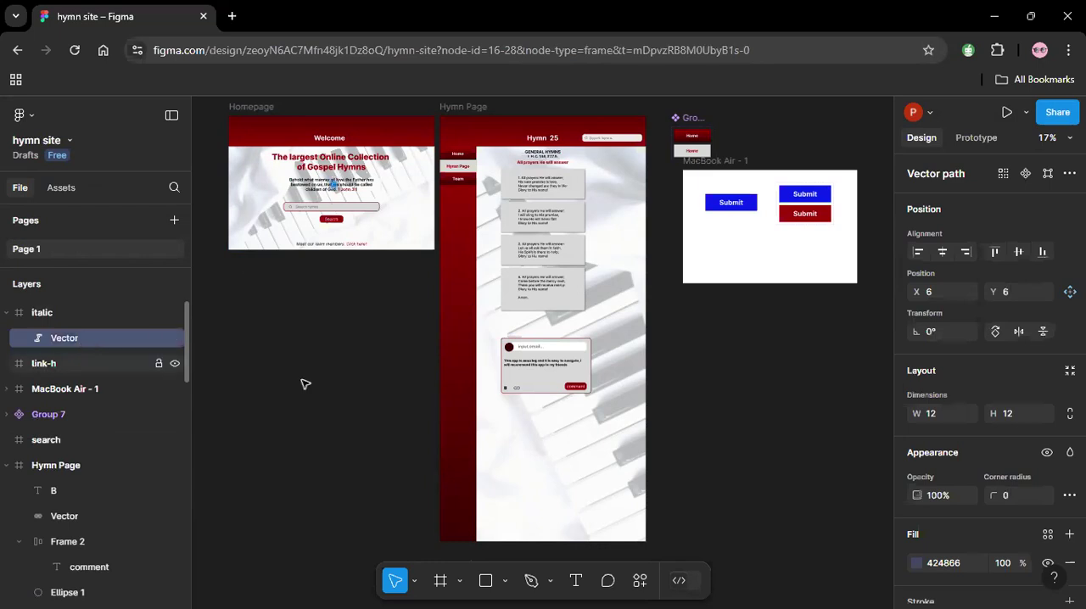
scroll(288, 161, up, 10)
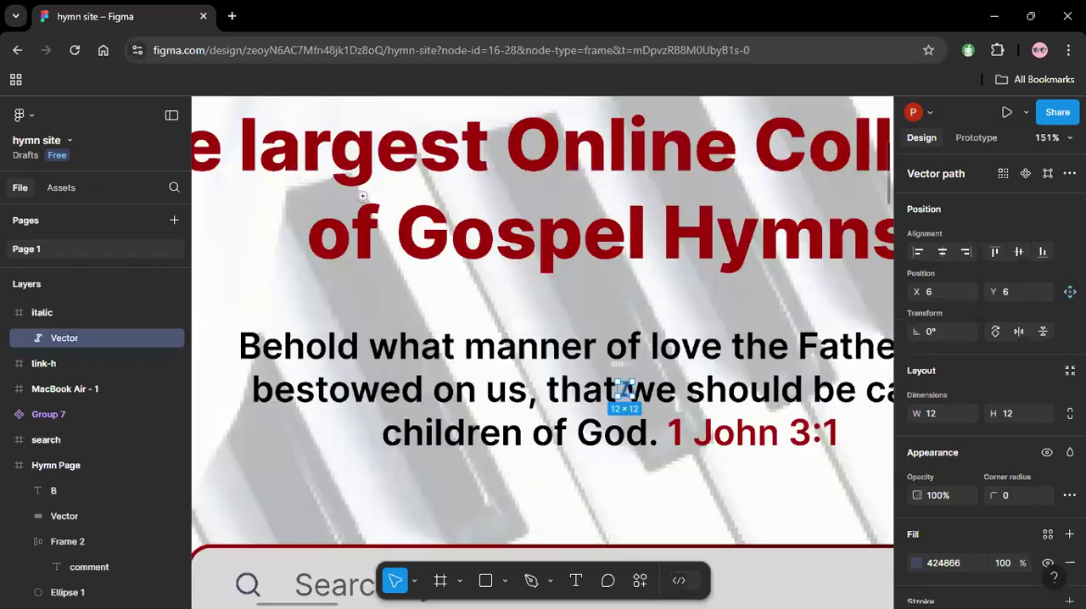
drag(623, 389, 830, 607)
drag(724, 604, 579, 515)
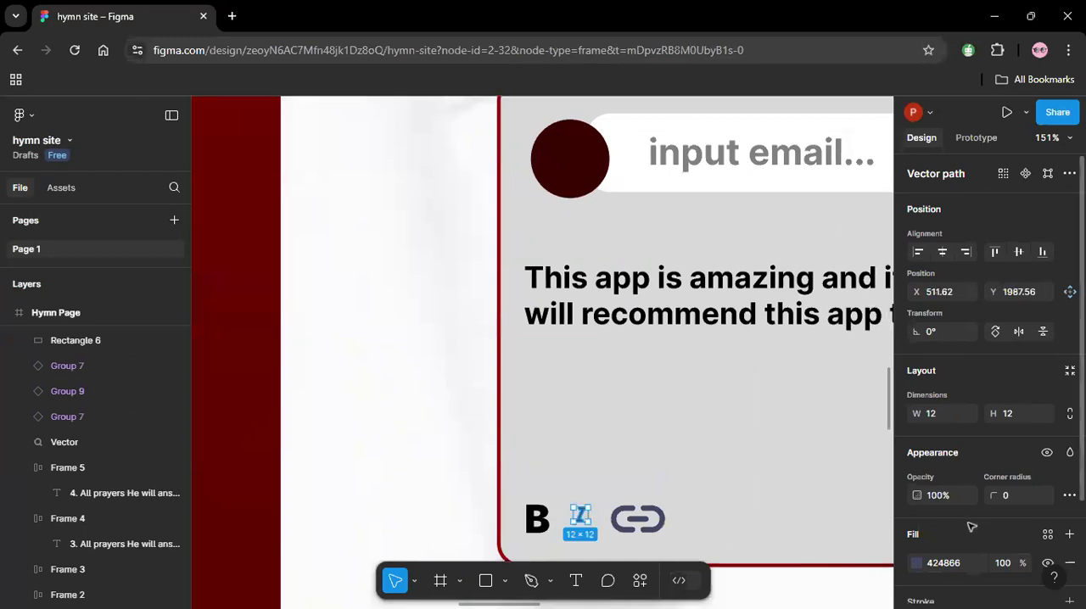
Enlarge the italic icon to about 23 × 21 and nudge it left between the "B" and the link icon.
scroll(1073, 505, down, 3)
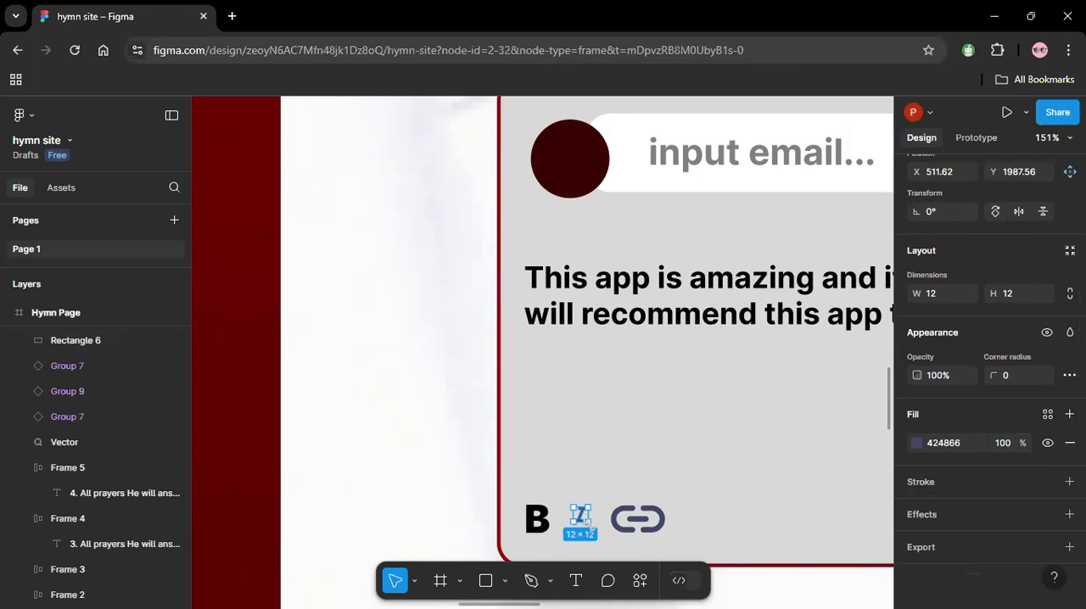
drag(595, 530, 600, 532)
key(Left)
key(Left)
key(Left)
key(Left)
key(Left)
key(Left)
key(Left)
key(Left)
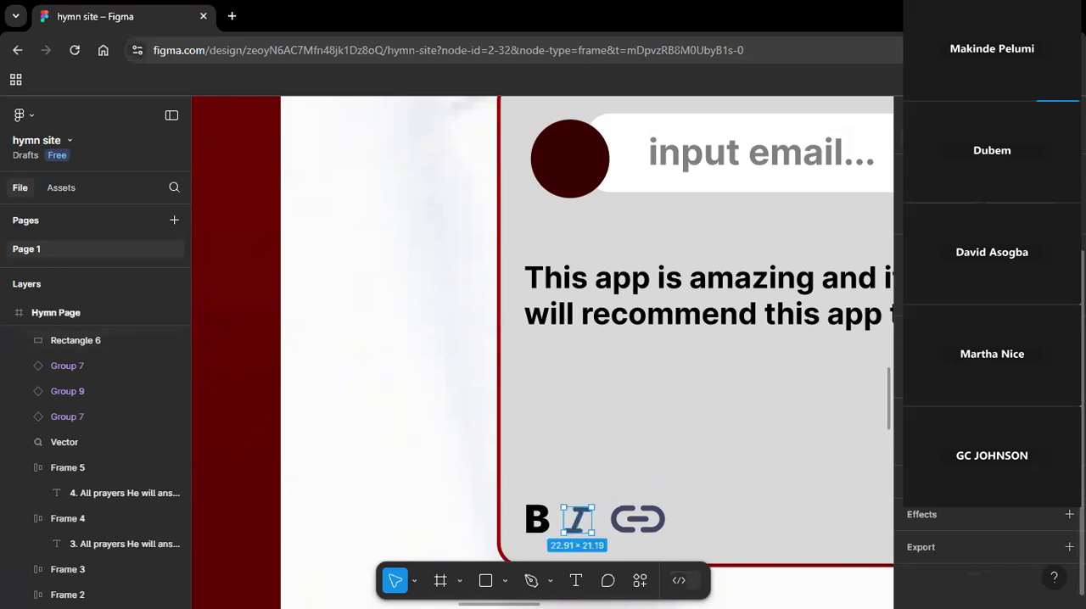
Set the italic icon's fill to black (000000).
click(930, 446)
click(780, 529)
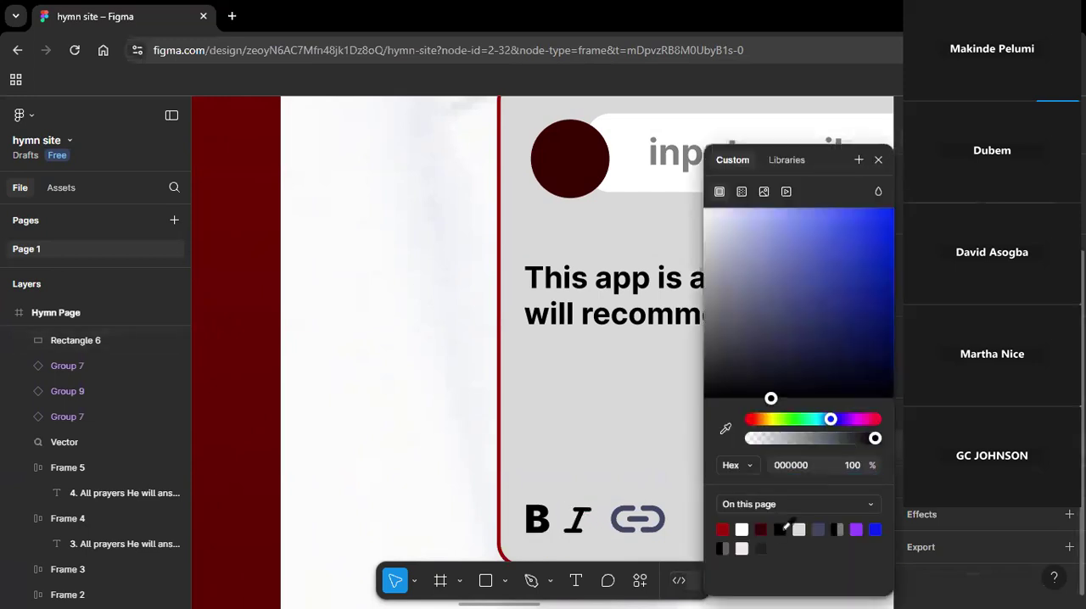
click(439, 458)
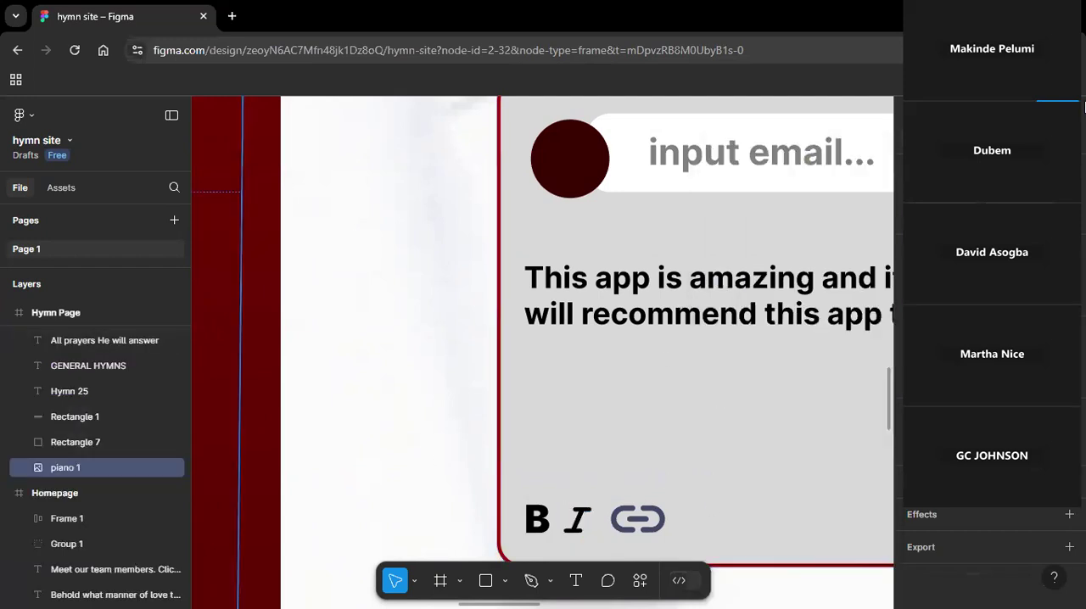
Duplicate the white email field rectangle below it and resize the copy to about 607 × 198 over the comment text.
click(1058, 141)
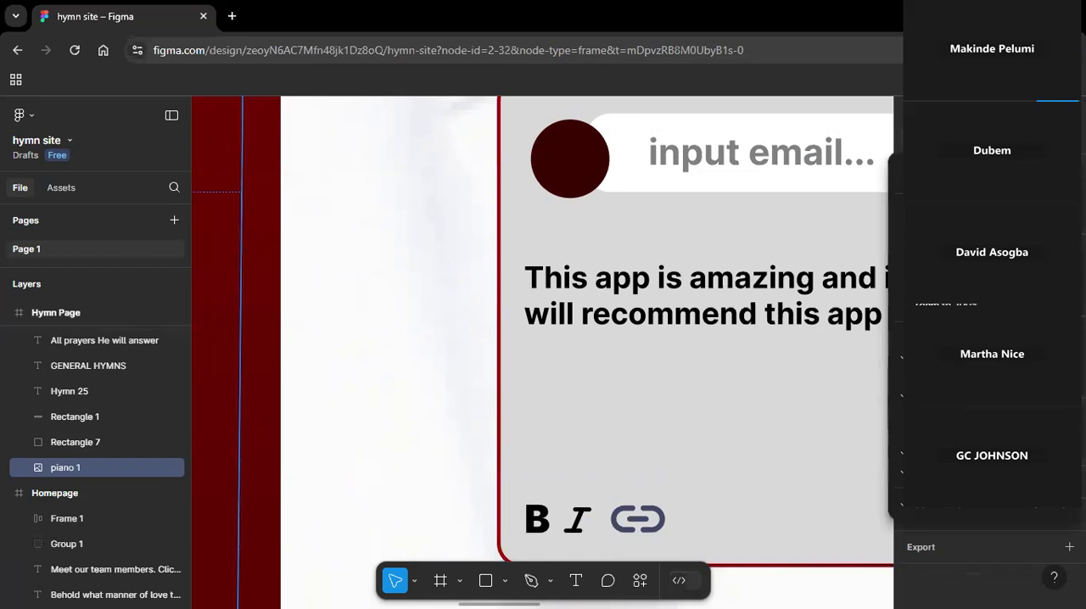
click(976, 229)
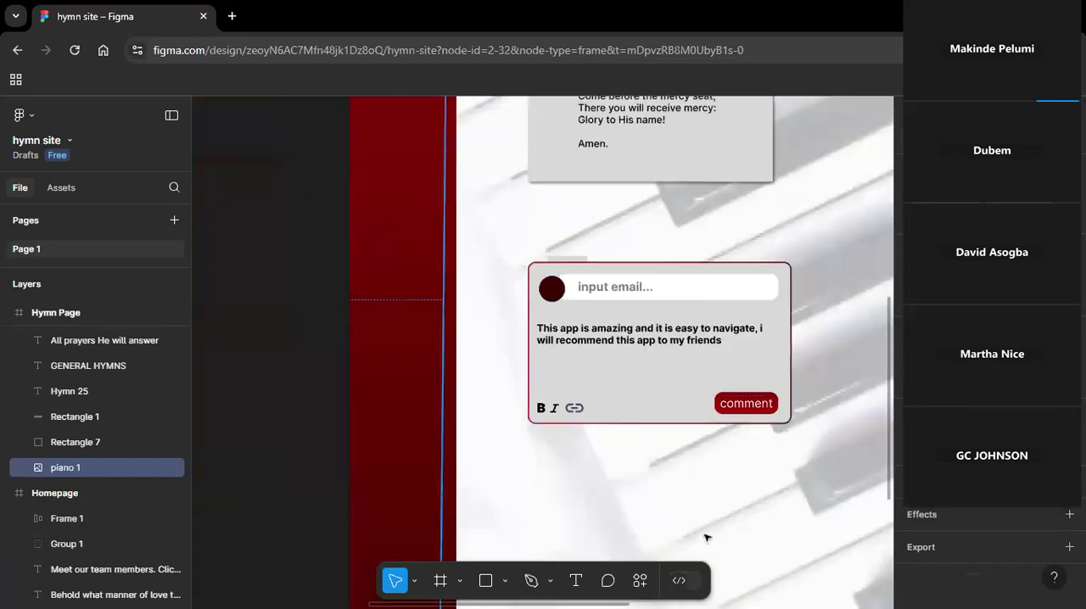
click(691, 295)
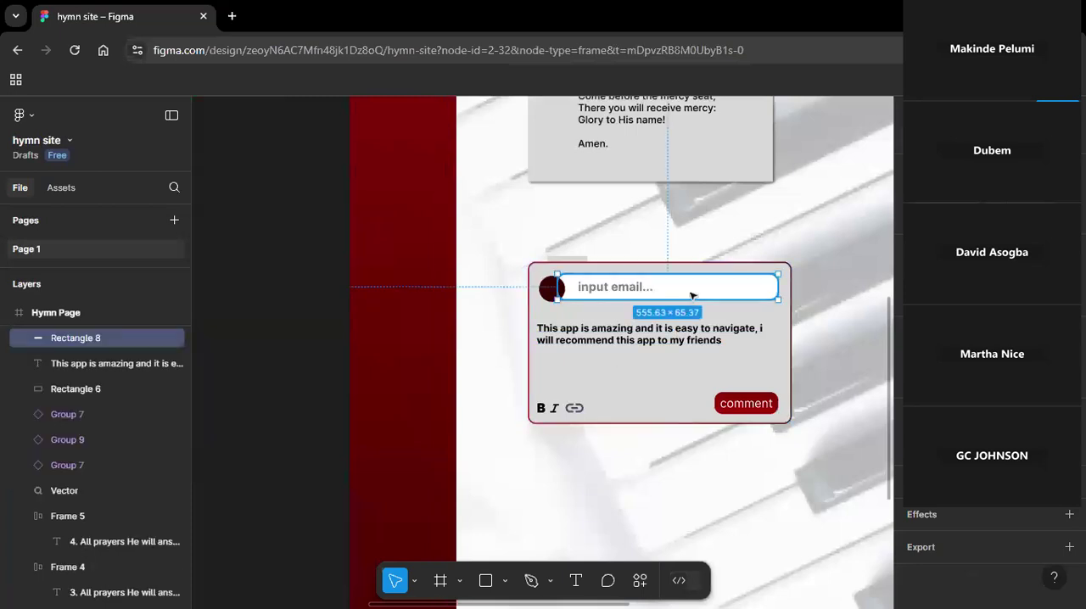
drag(692, 295, 670, 331)
drag(656, 337, 666, 387)
drag(758, 363, 775, 361)
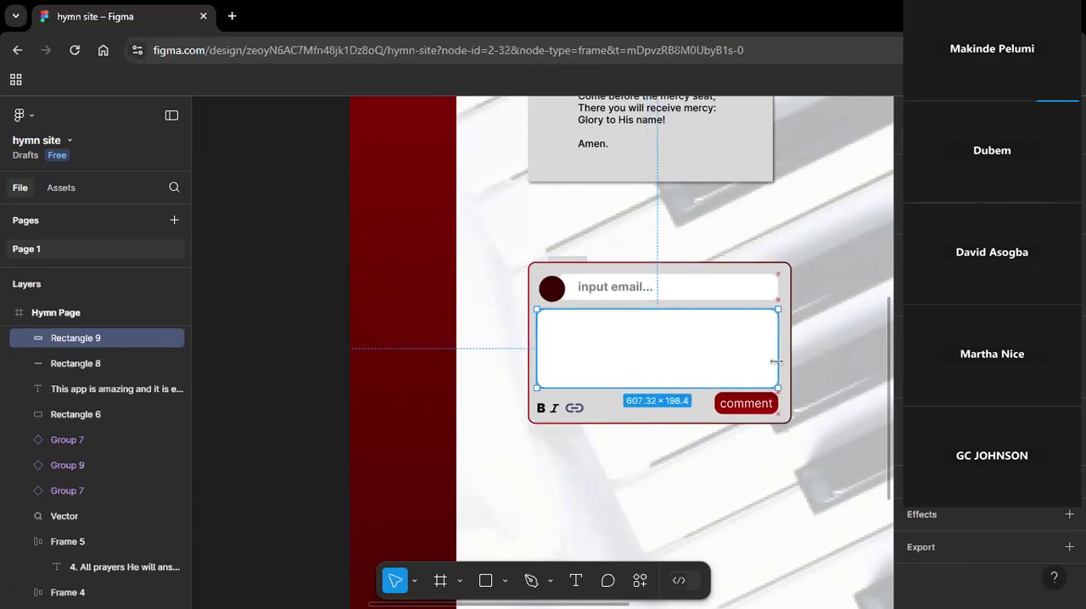
Shift the avatar circle slightly left to line up with the left edge of the white comment box.
click(558, 296)
drag(558, 296, 555, 294)
key(Right)
key(Right)
key(Right)
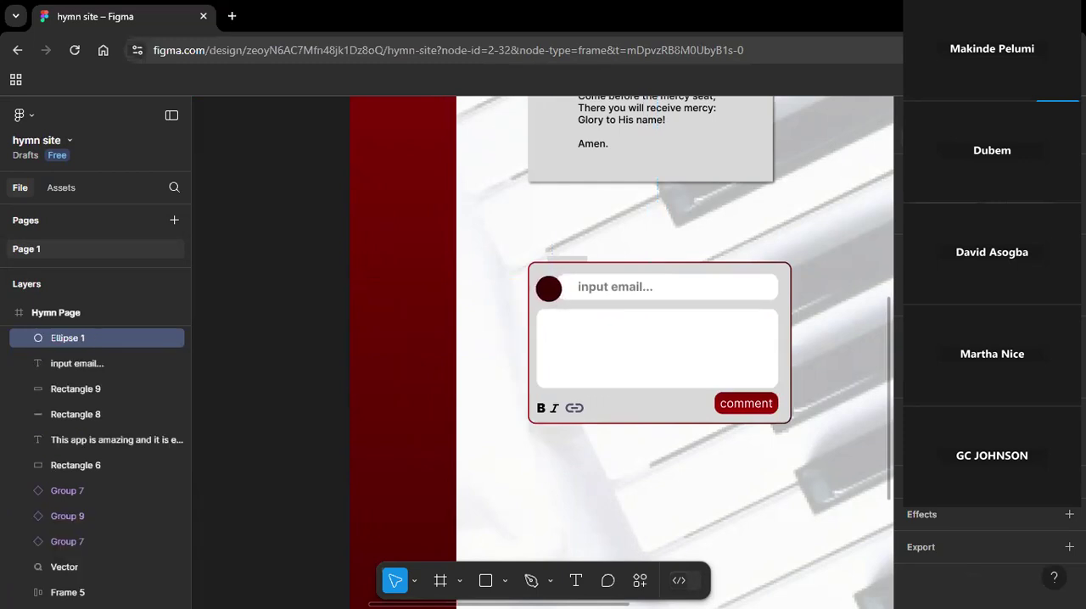
Bring the comment text to the front and position the white comment box behind it, below the email field.
click(584, 328)
drag(593, 332, 630, 336)
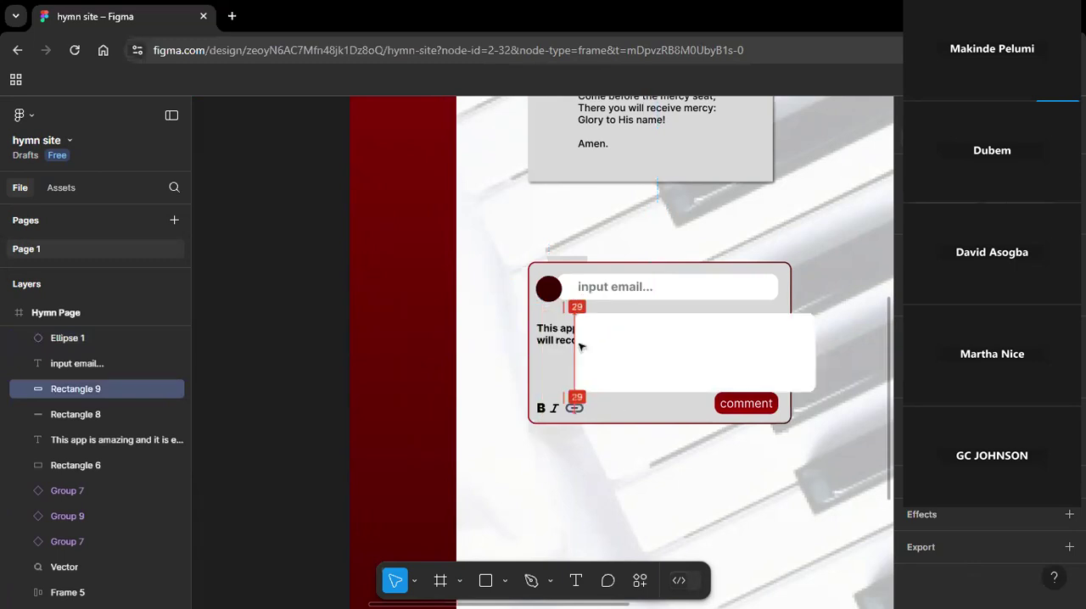
right_click(563, 342)
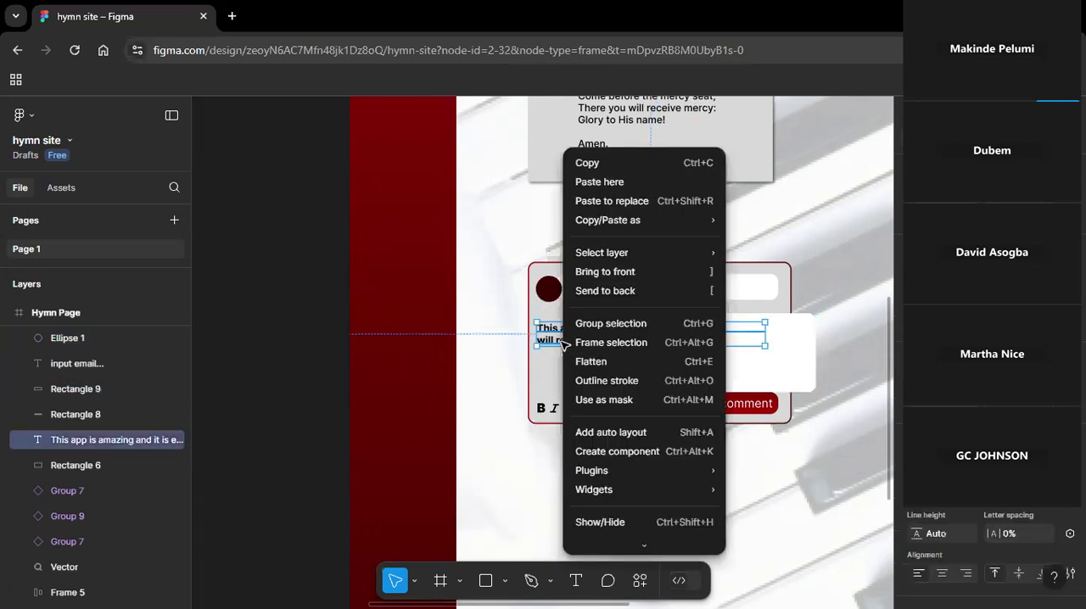
click(617, 272)
drag(638, 387, 597, 384)
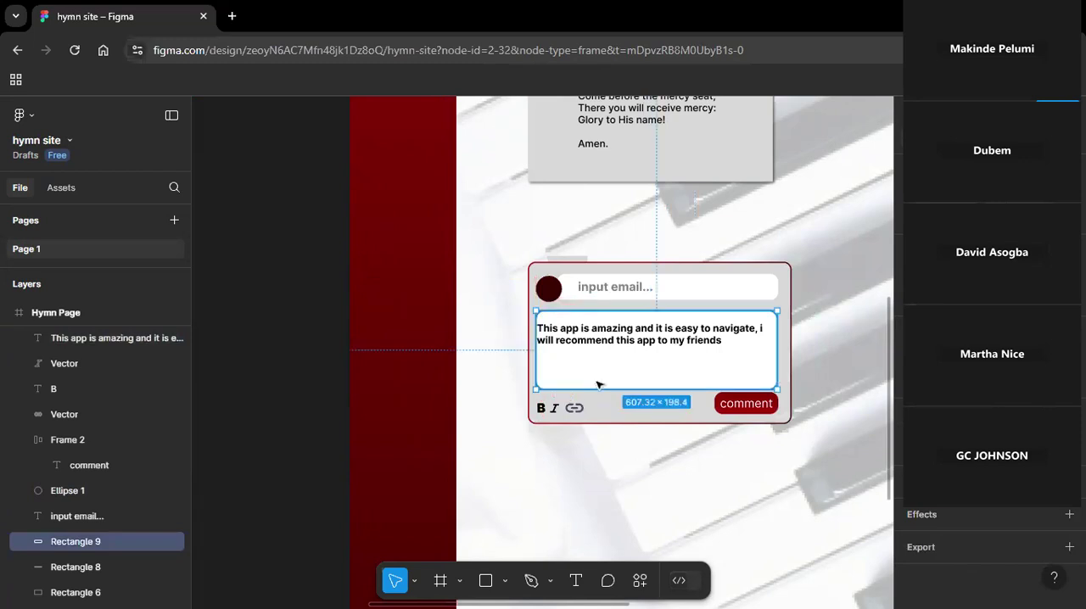
Nudge the comment text right to leave padding from the white box's left edge.
click(441, 393)
click(626, 340)
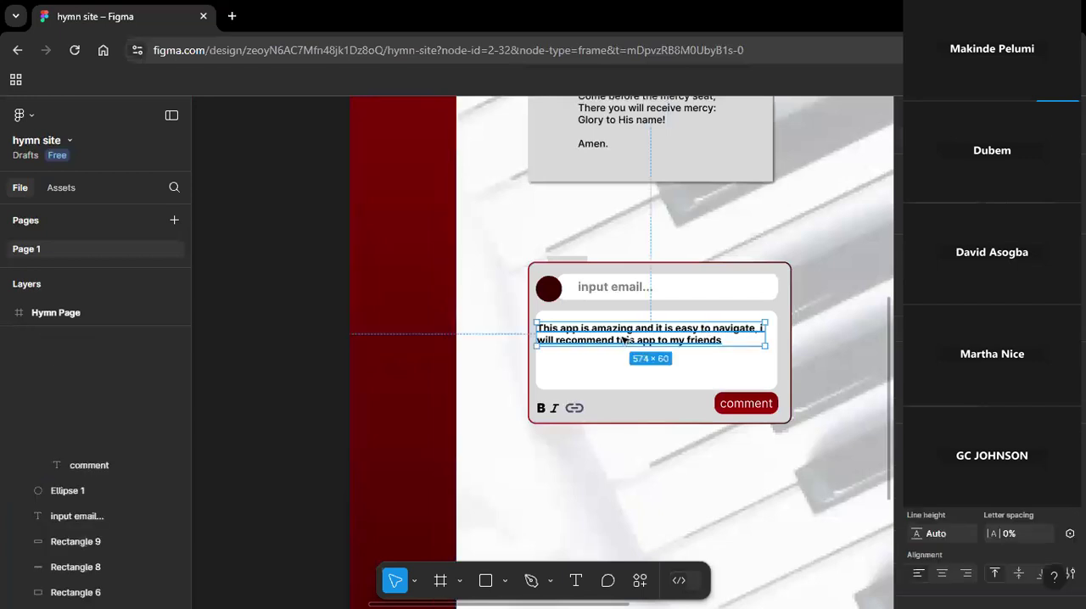
key(Right)
key(Right)
key(Right)
key(Right)
key(Right)
key(Right)
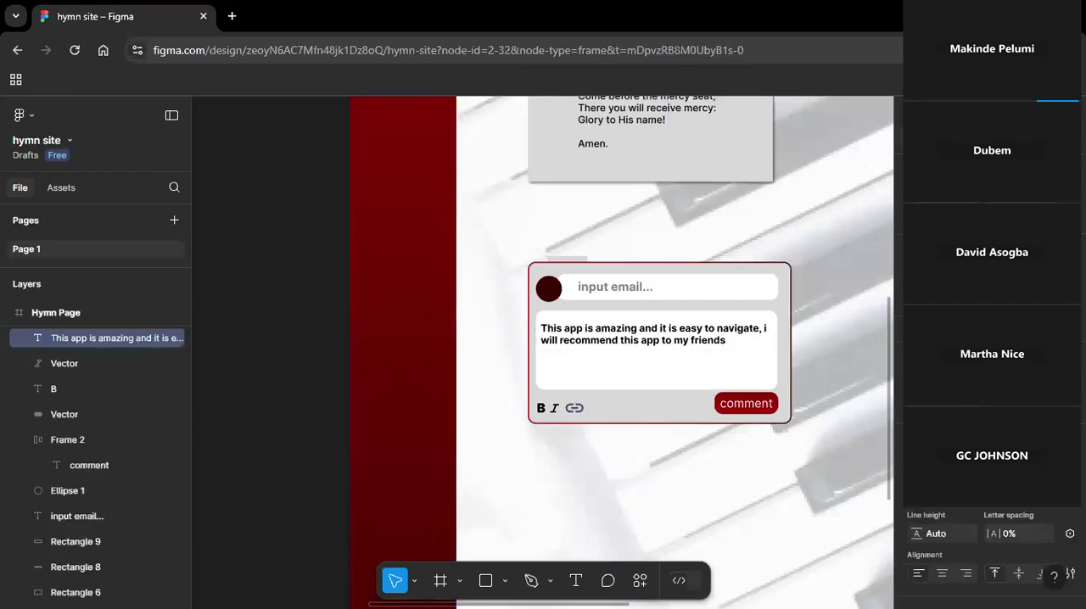
key(Right)
key(Right)
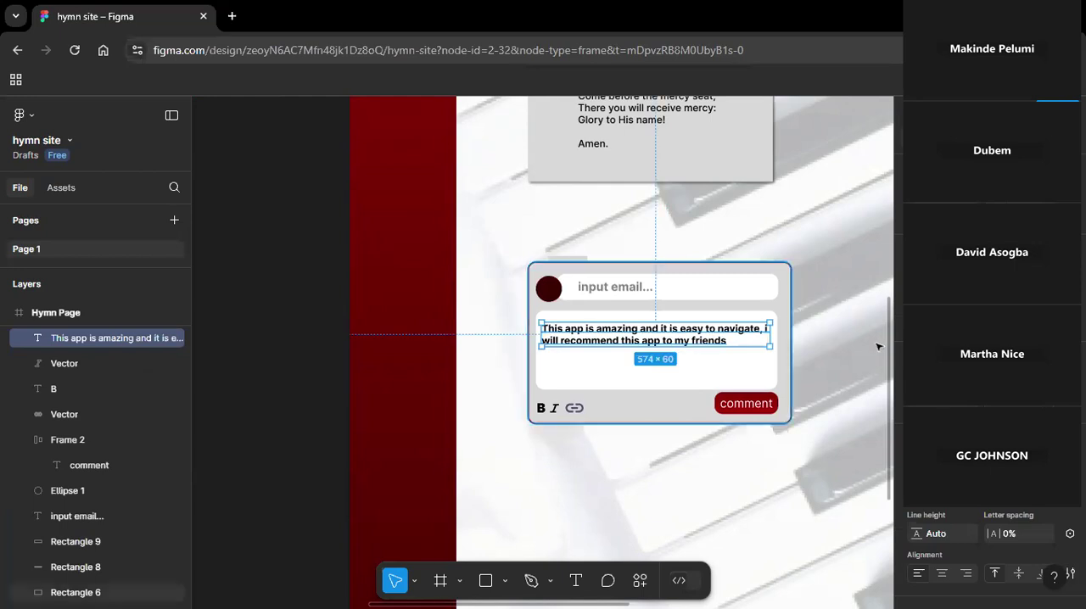
Nudge the comment button down to leave a gap below the white comment box.
click(849, 188)
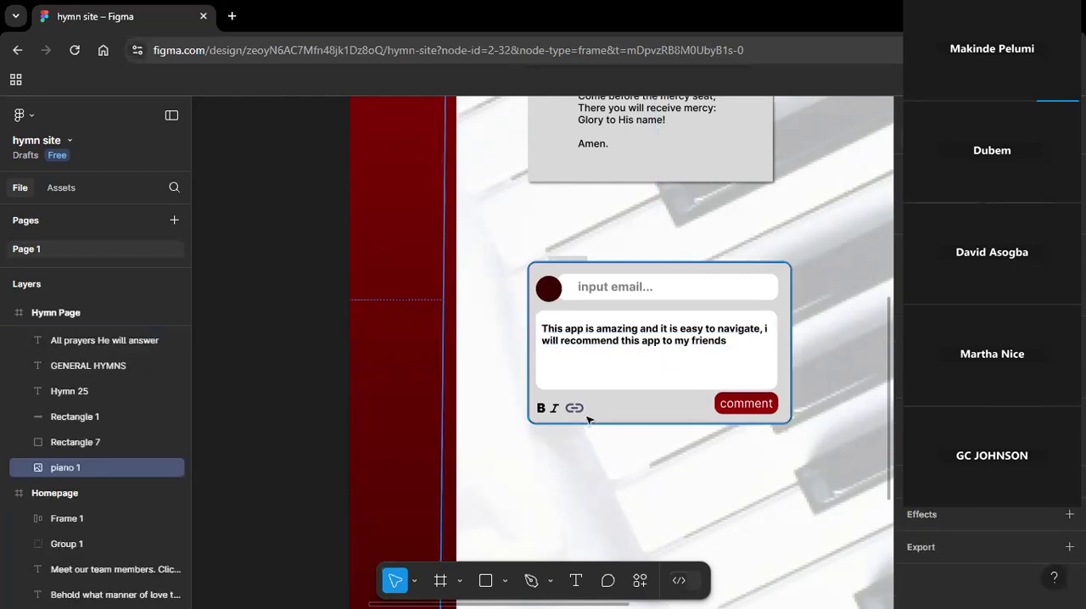
click(731, 402)
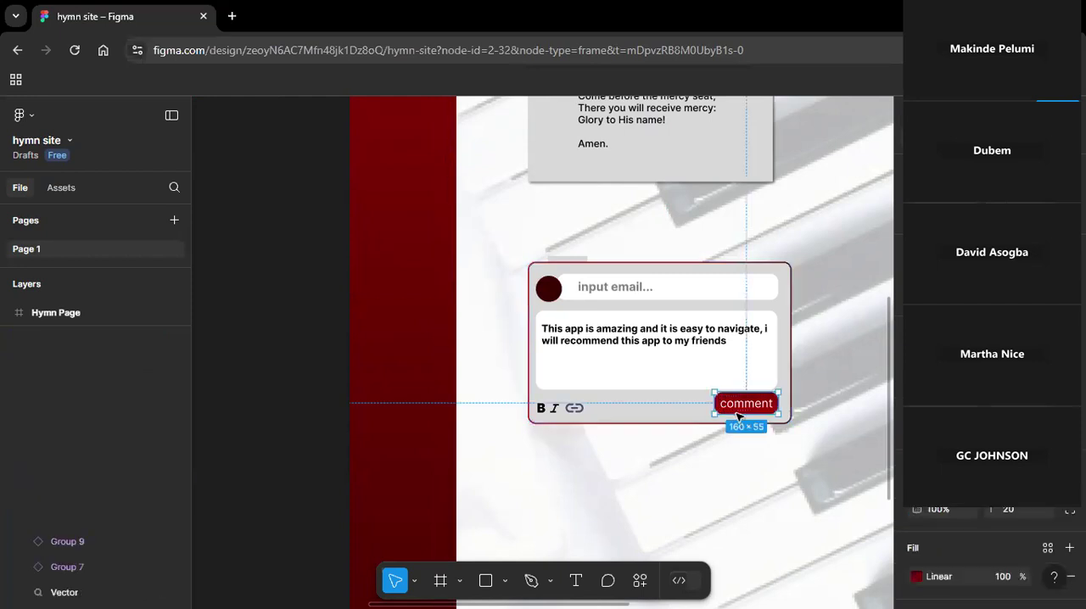
key(Down)
key(Up)
key(Down)
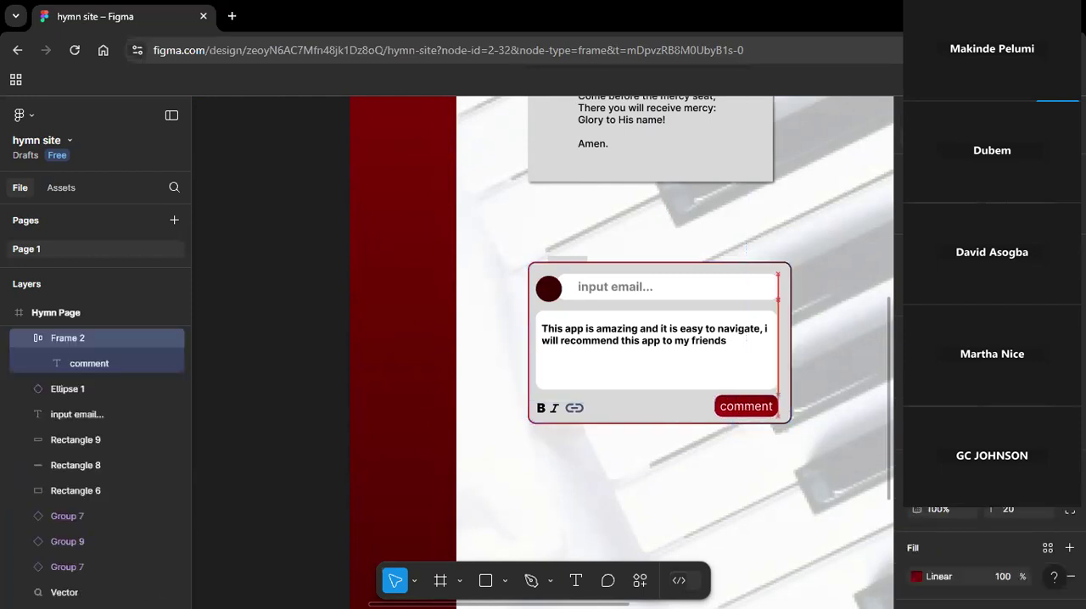
click(749, 498)
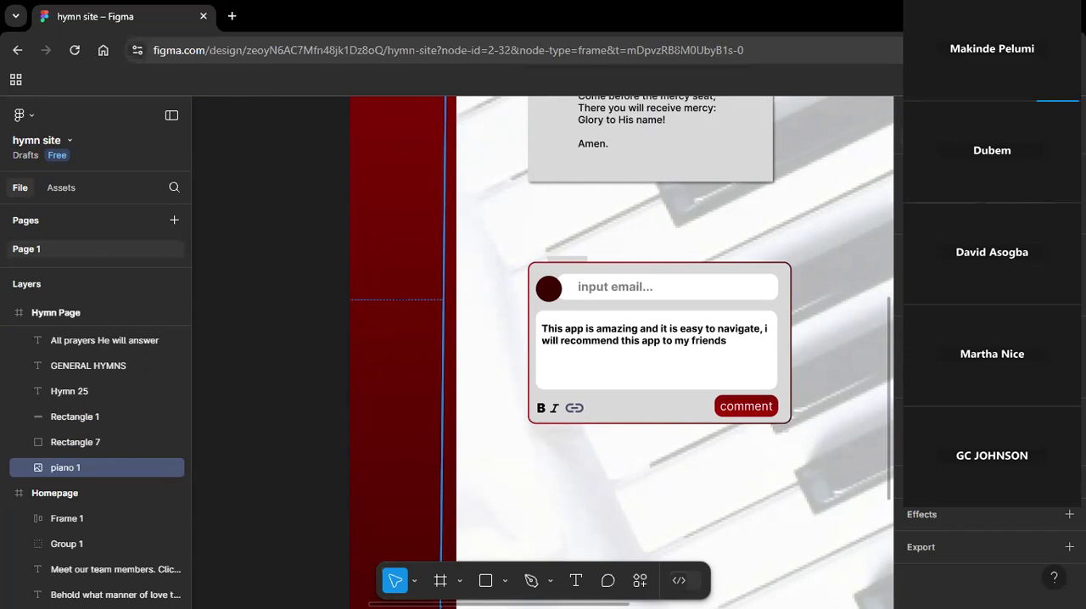
click(660, 452)
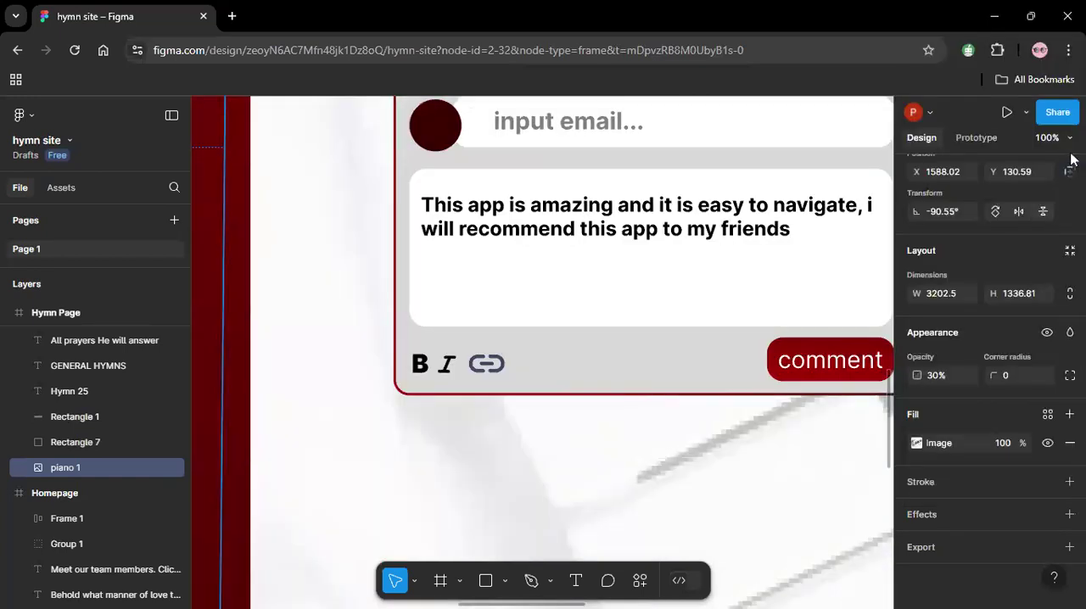
click(1069, 138)
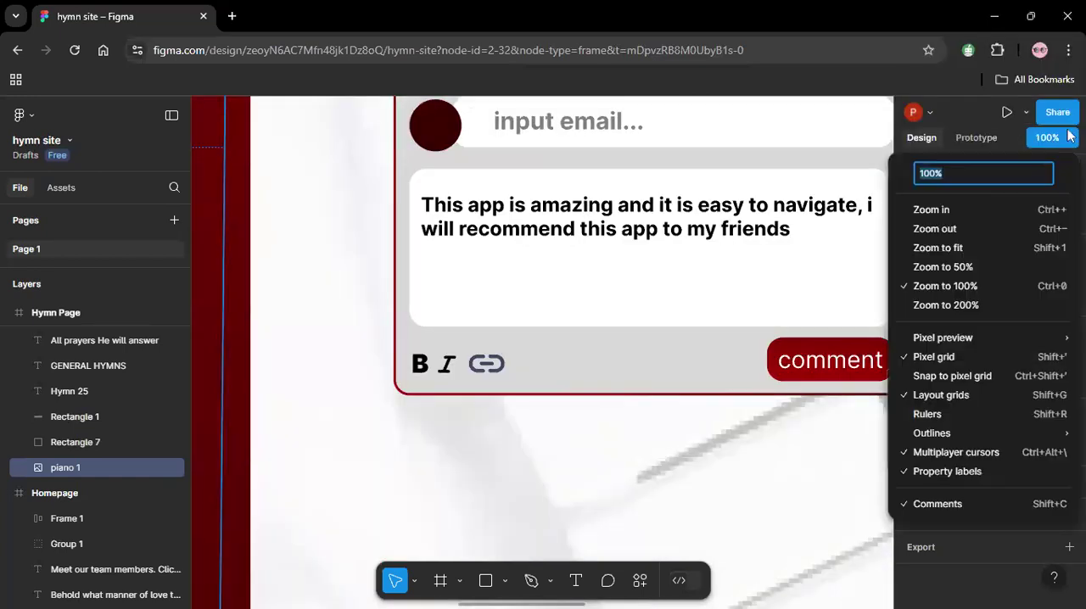
click(955, 231)
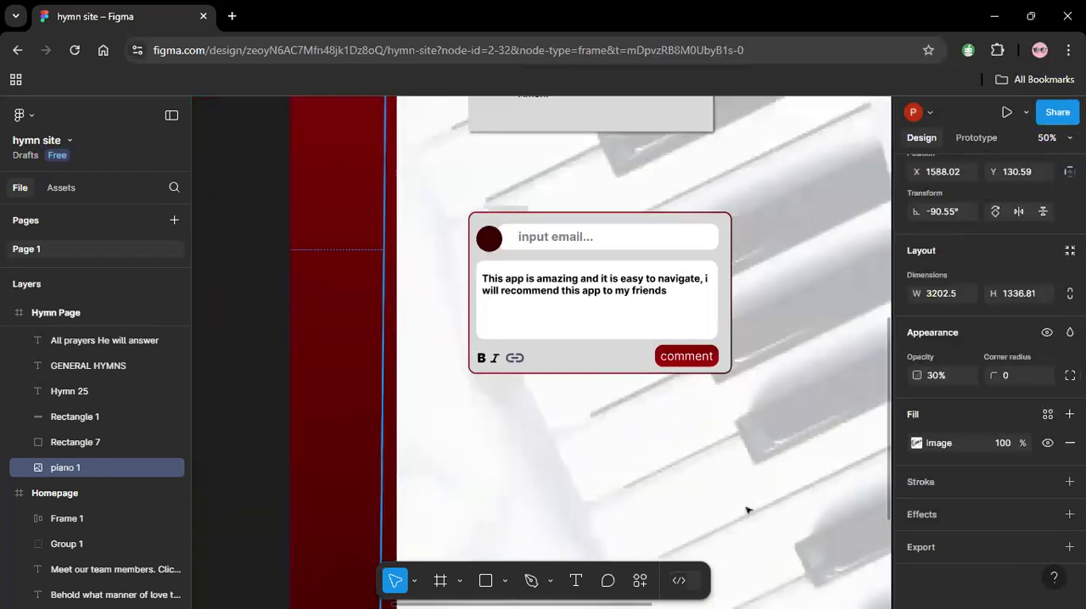
scroll(883, 483, down, 3)
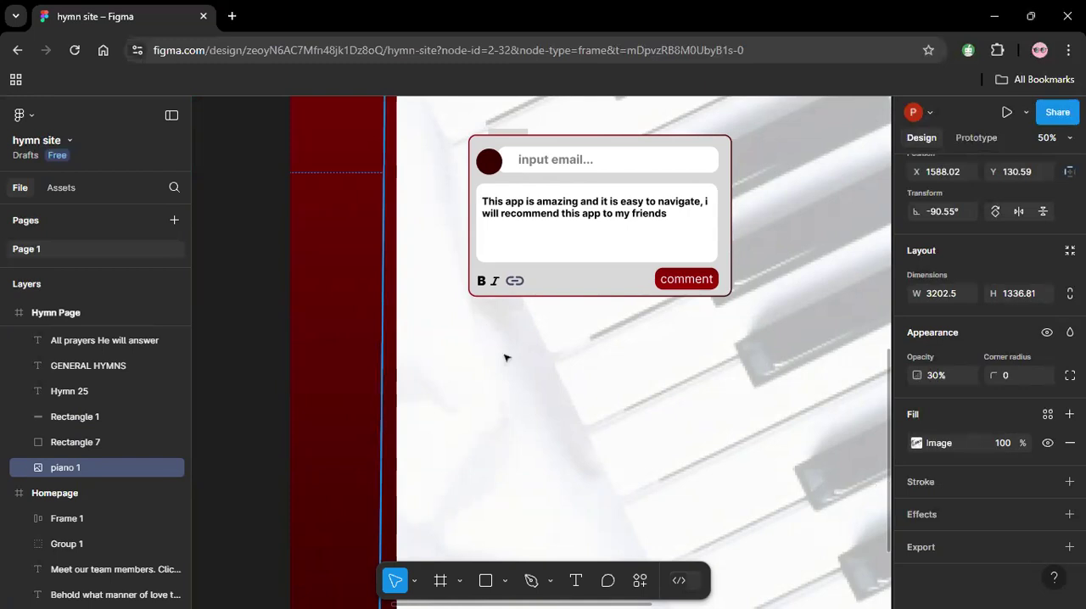
Add a drop shadow to the comment card's grey background with X offset 4 and 100% opacity.
click(601, 145)
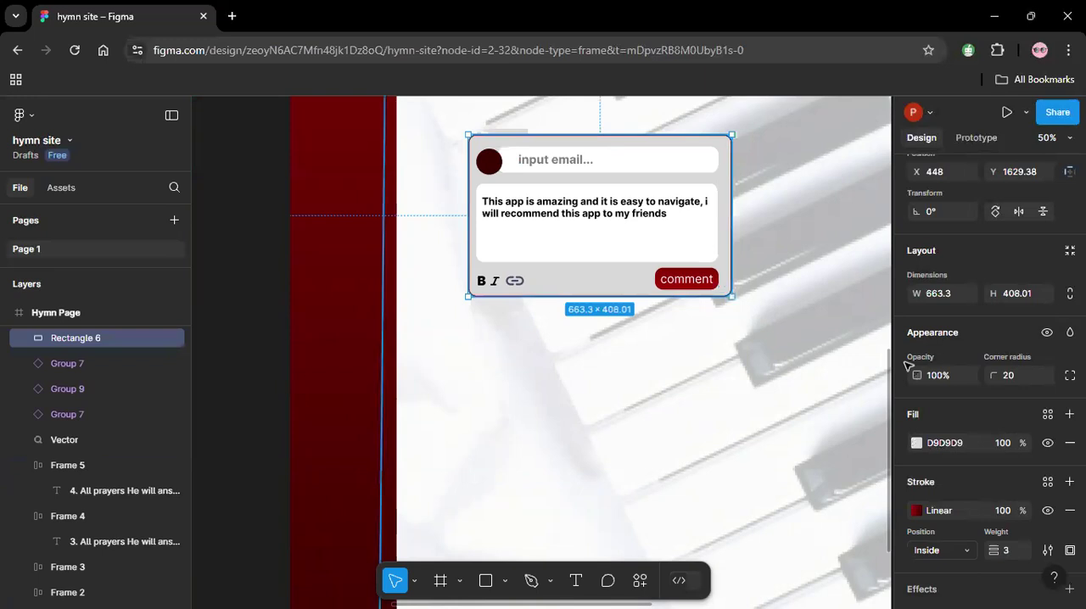
scroll(1039, 525, down, 1)
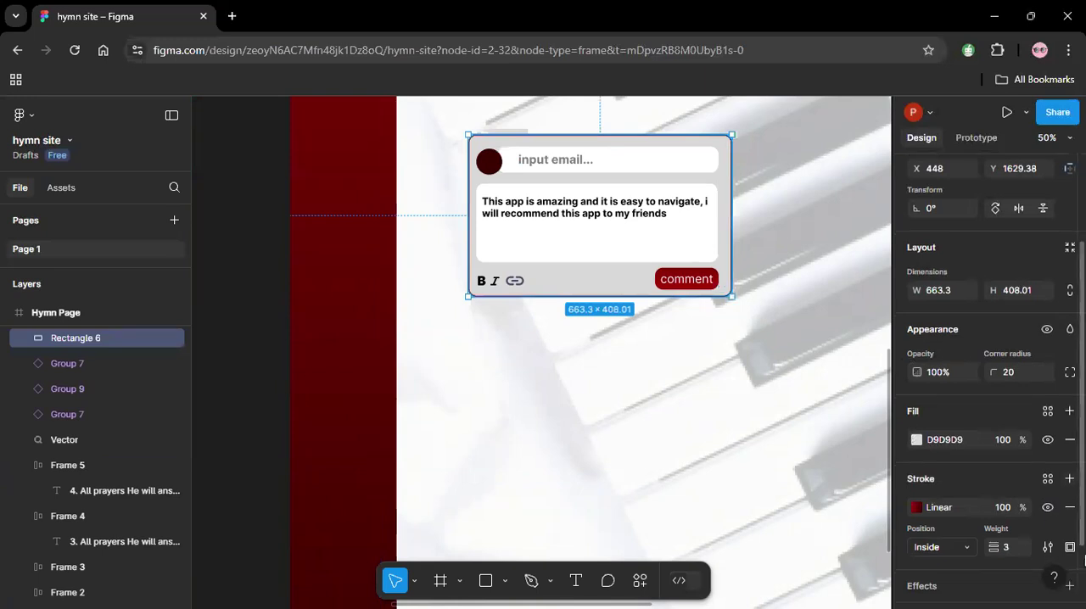
scroll(984, 509, down, 2)
scroll(987, 382, up, 1)
click(928, 577)
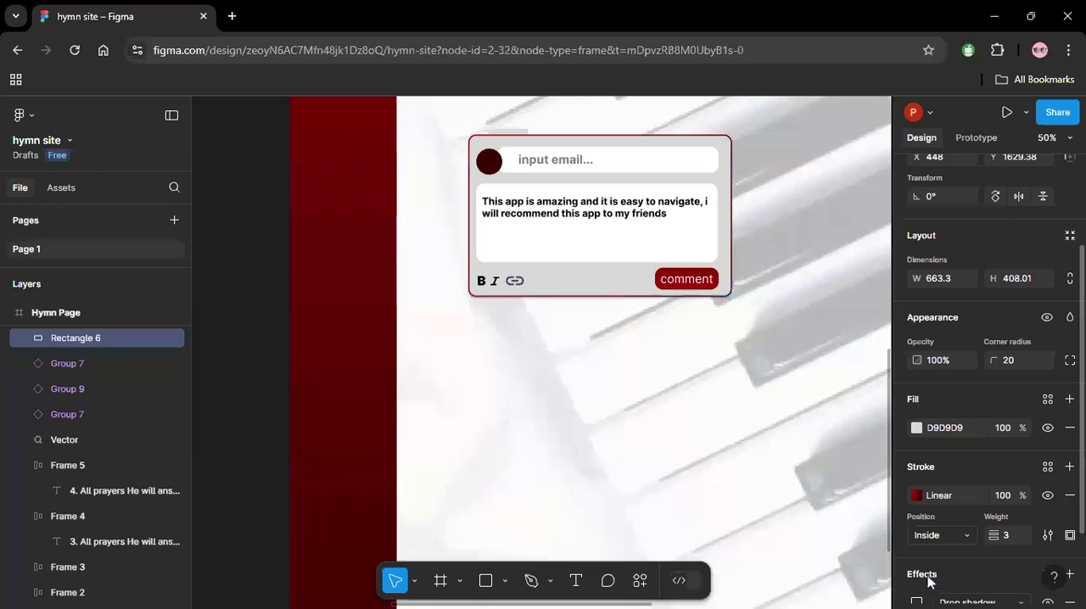
scroll(928, 581, down, 2)
click(917, 508)
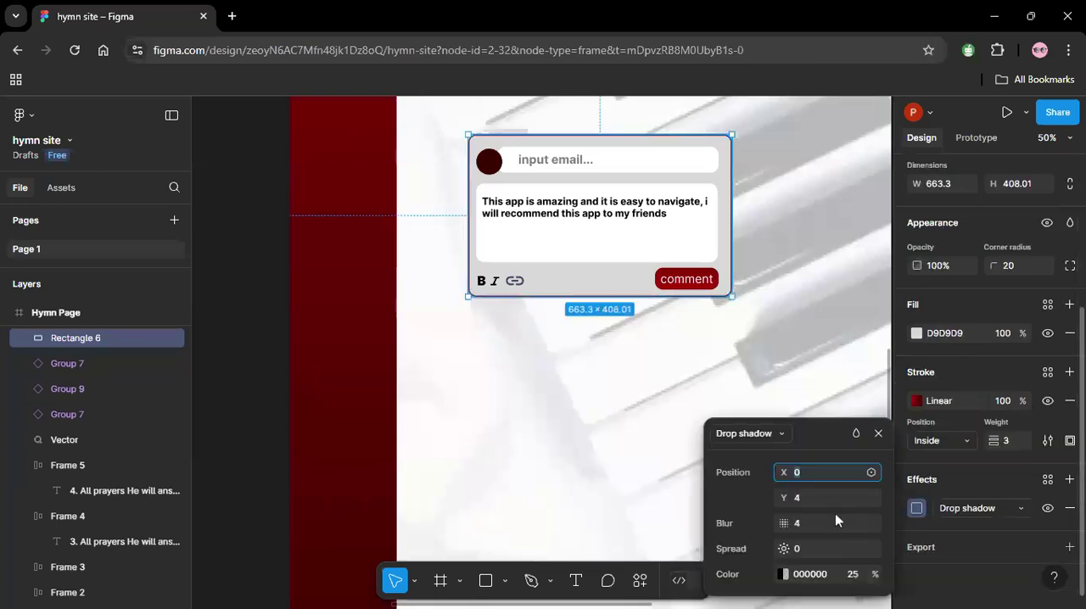
text(4)
click(852, 577)
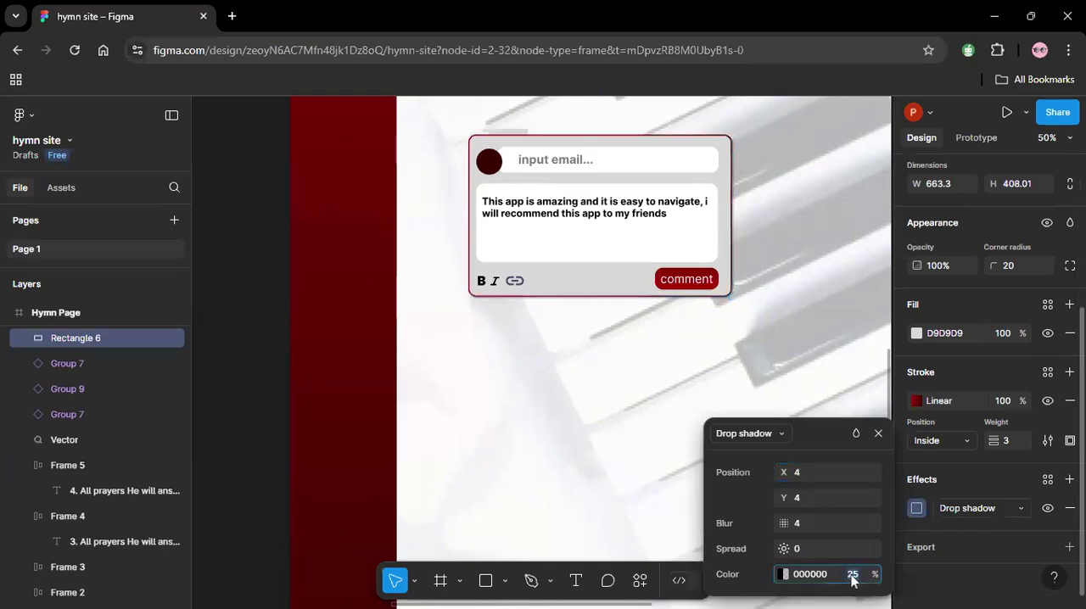
text(100)
key(Return)
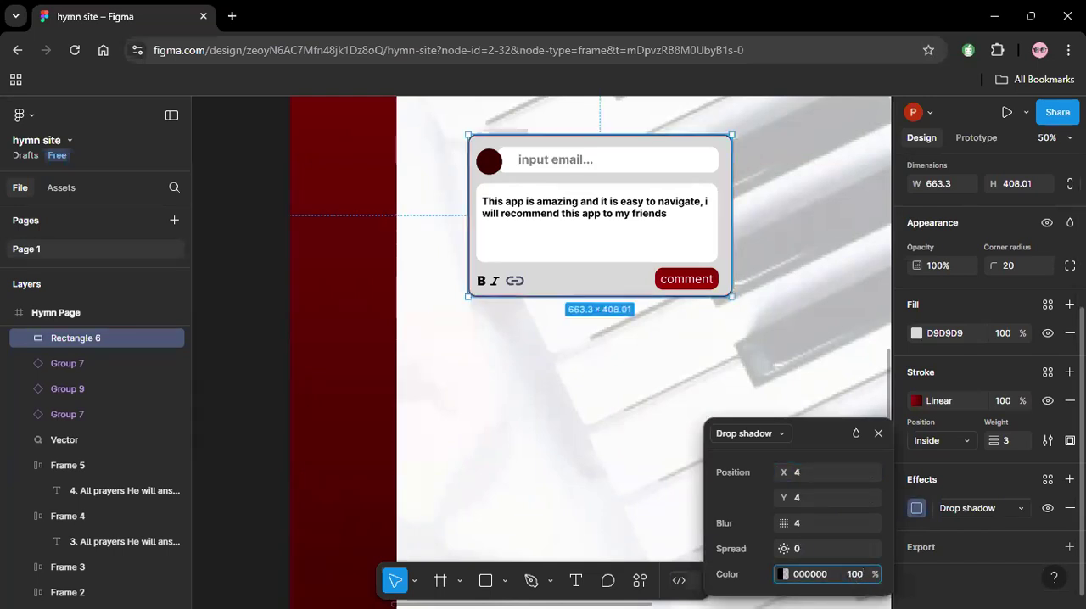
click(808, 339)
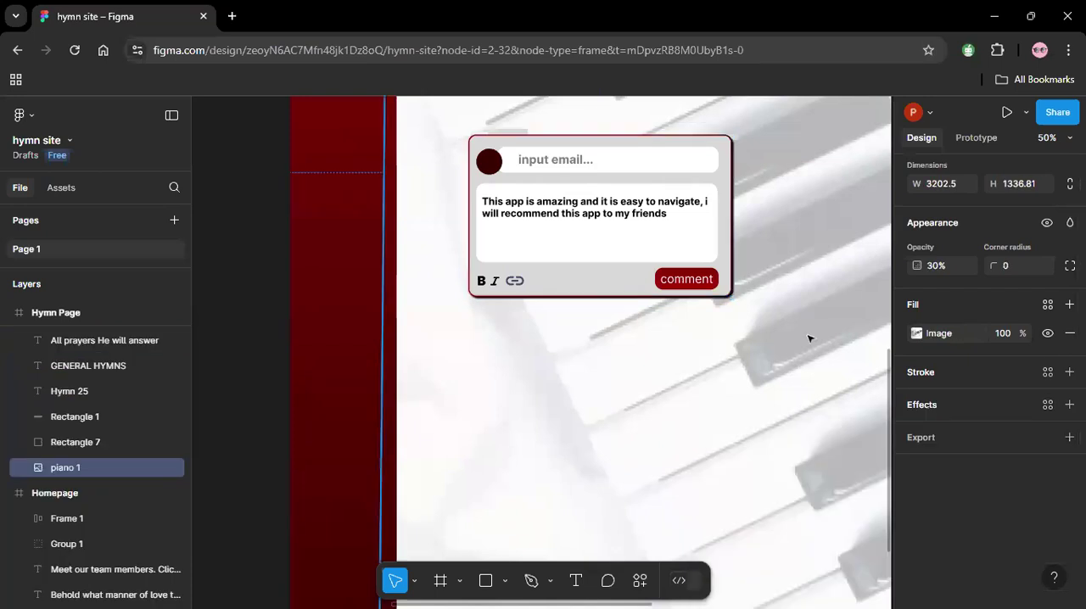
Reduce the comment card's drop shadow opacity to 75%.
click(729, 286)
scroll(965, 498, down, 2)
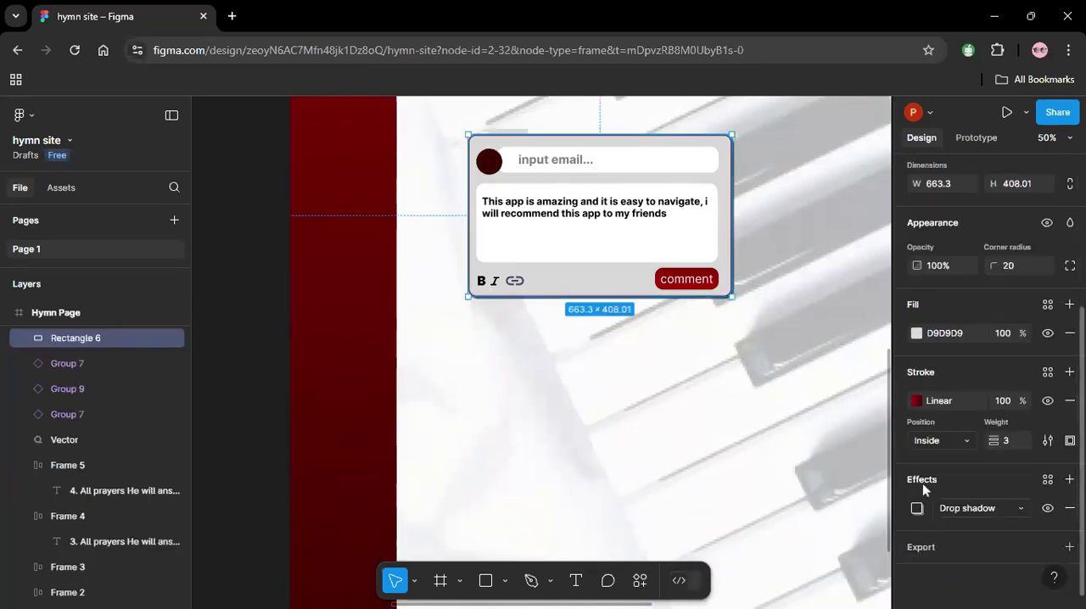
click(916, 508)
click(857, 576)
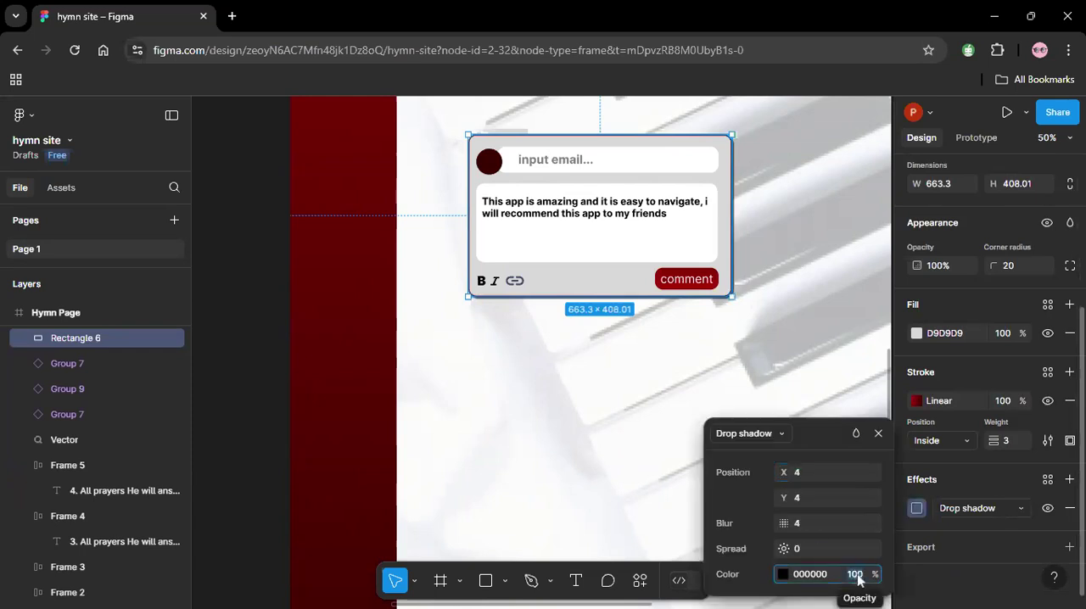
text(75)
key(Return)
click(739, 363)
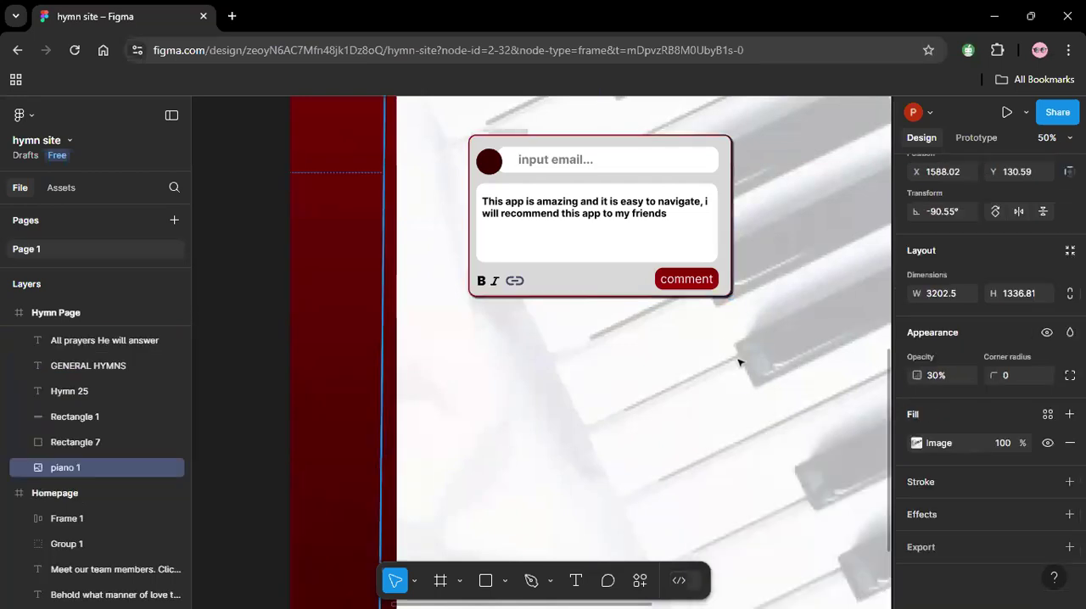
Set the comment card's drop shadow to 50% opacity and a blur of 7.
click(628, 292)
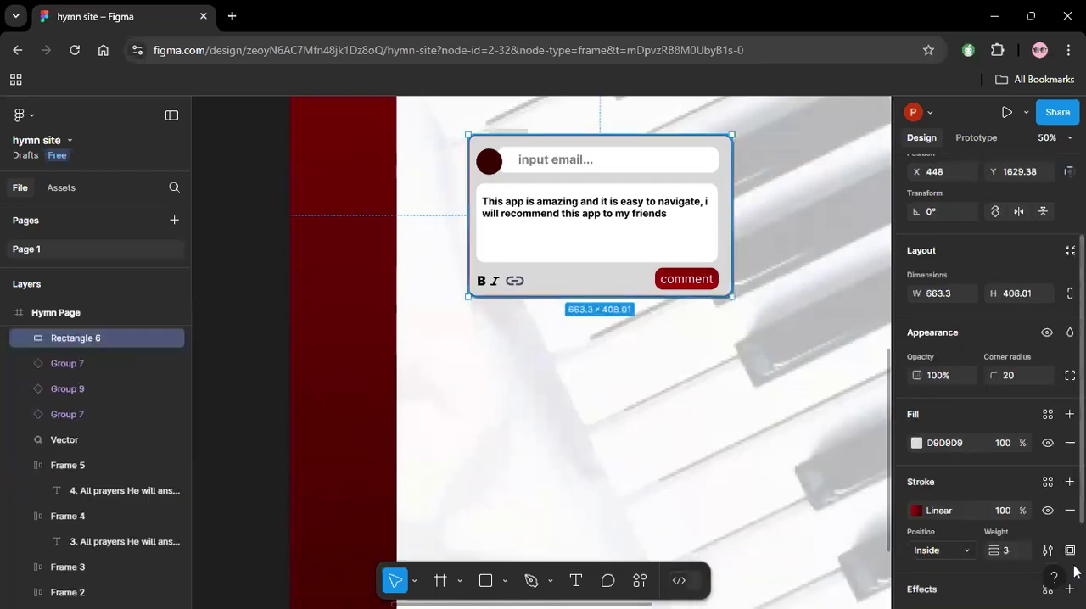
click(916, 508)
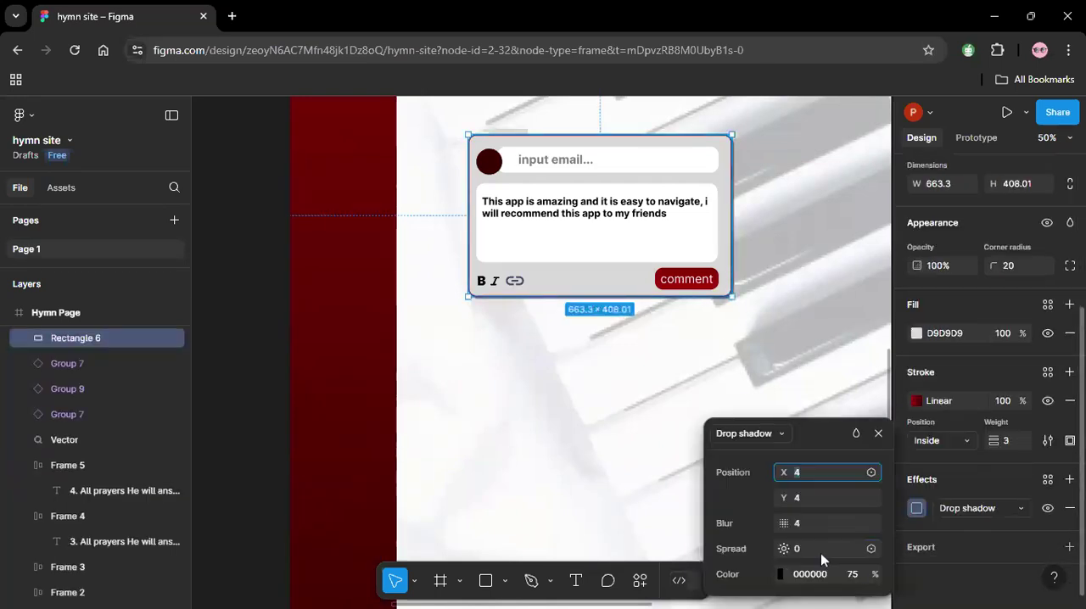
click(856, 578)
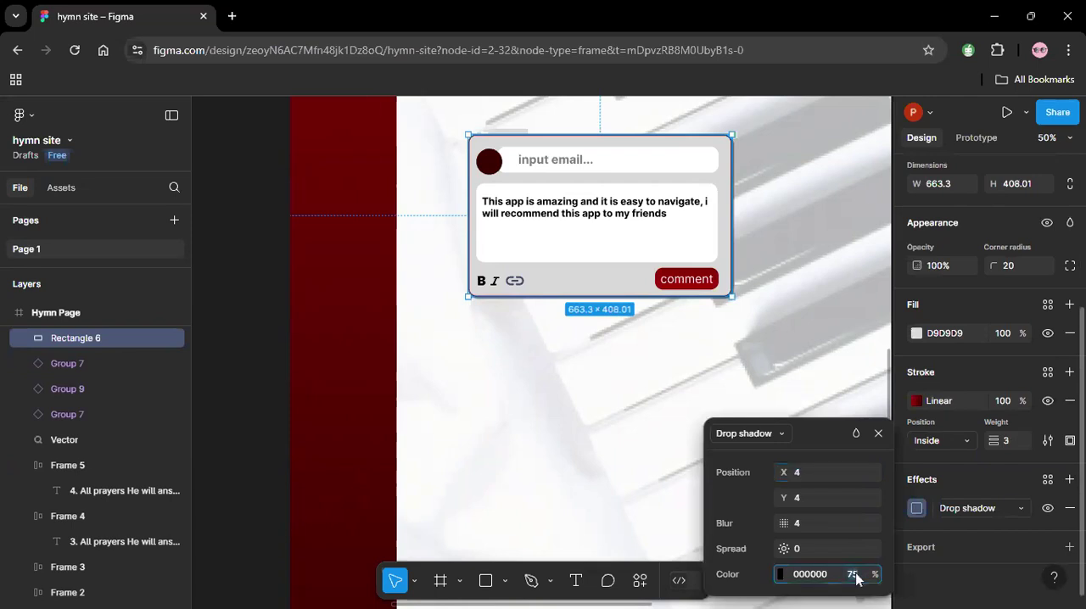
text(50)
click(798, 524)
text(7)
key(Return)
click(757, 384)
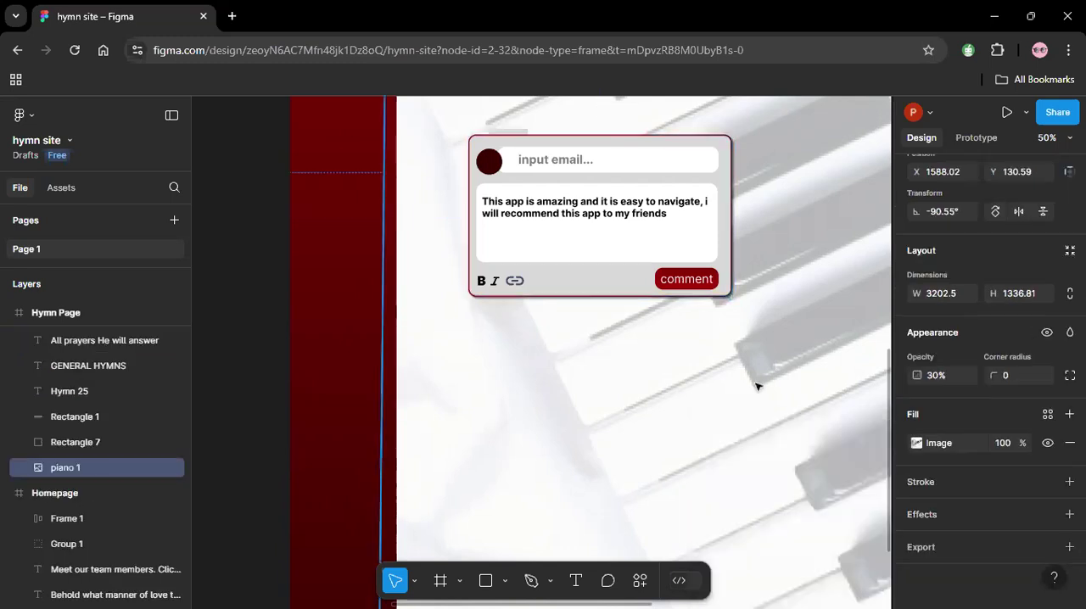
double_click(673, 412)
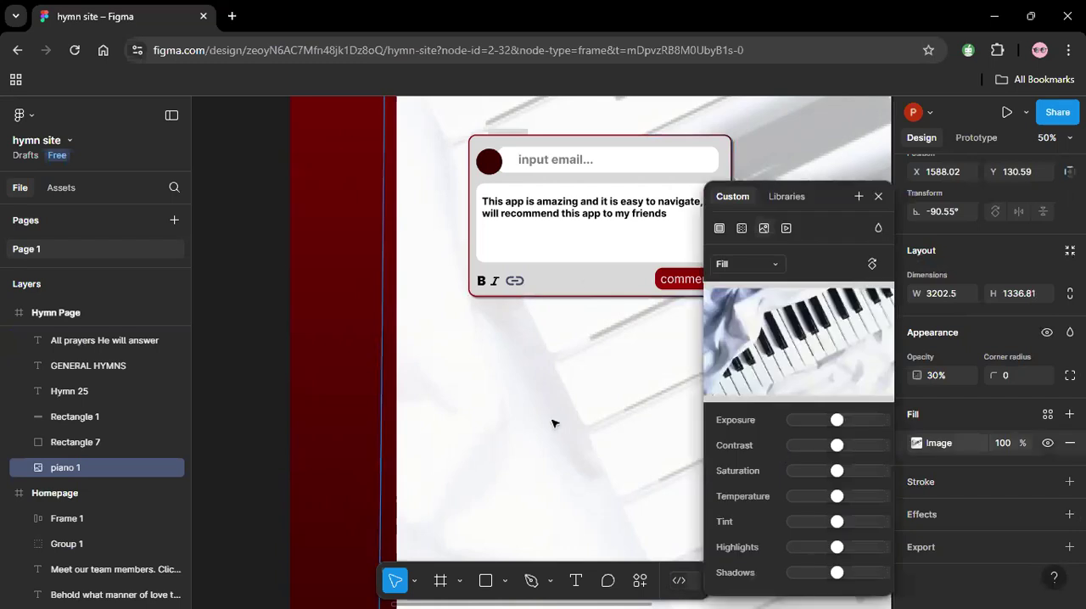
click(878, 196)
Duplicate the comment card's grey background below the original and shorten the copy to a height of about 258.
click(619, 289)
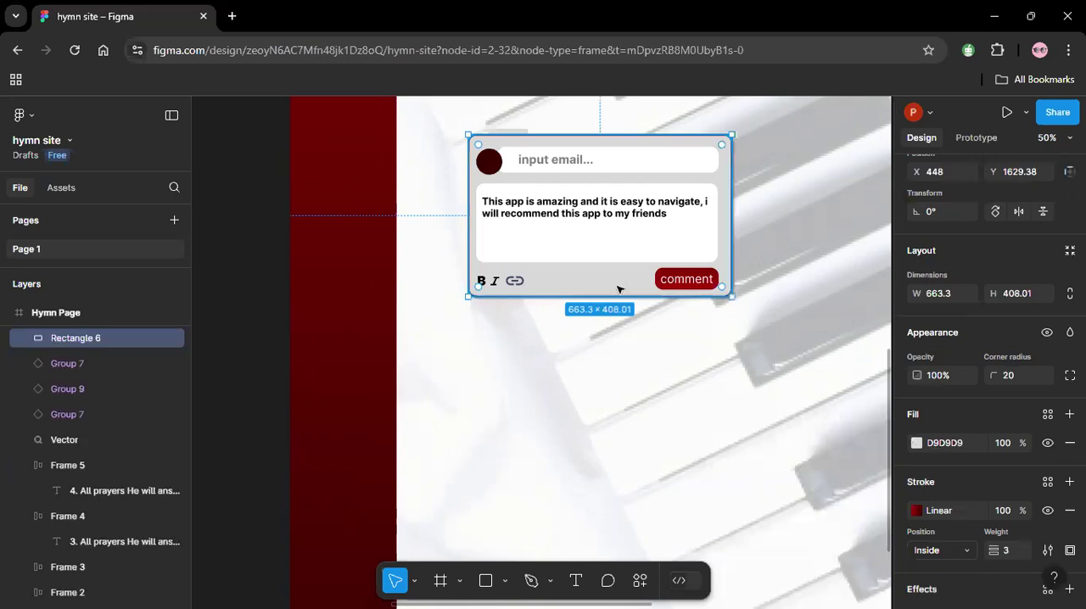
key(ctrl+d)
drag(618, 290, 607, 440)
Duplicate the dark avatar circle and place the copy in the upper-left corner of the second card.
click(489, 160)
key(ctrl+d)
drag(489, 160, 493, 364)
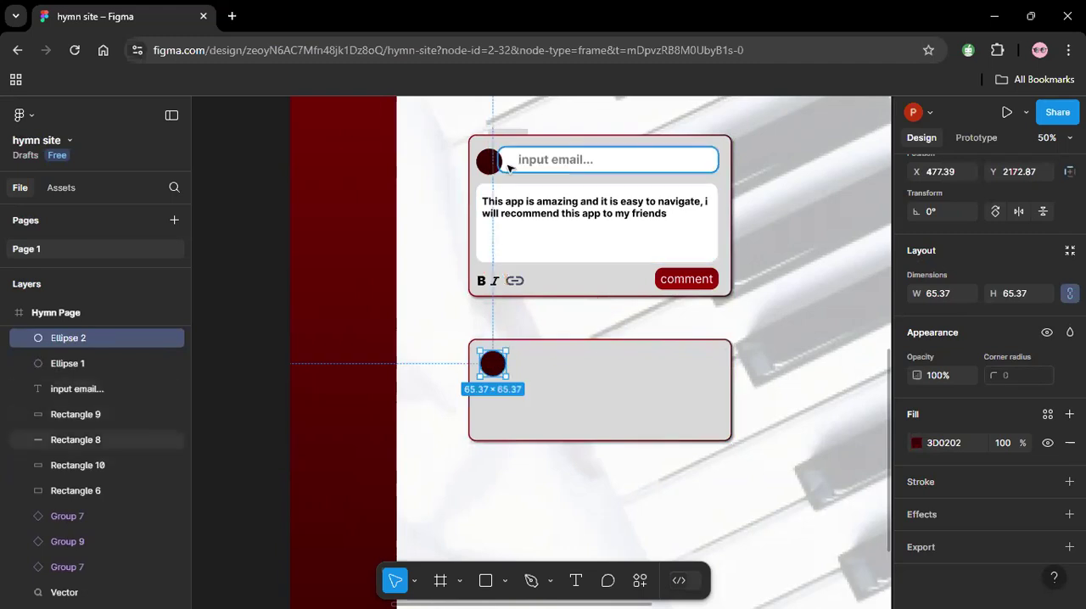
click(475, 310)
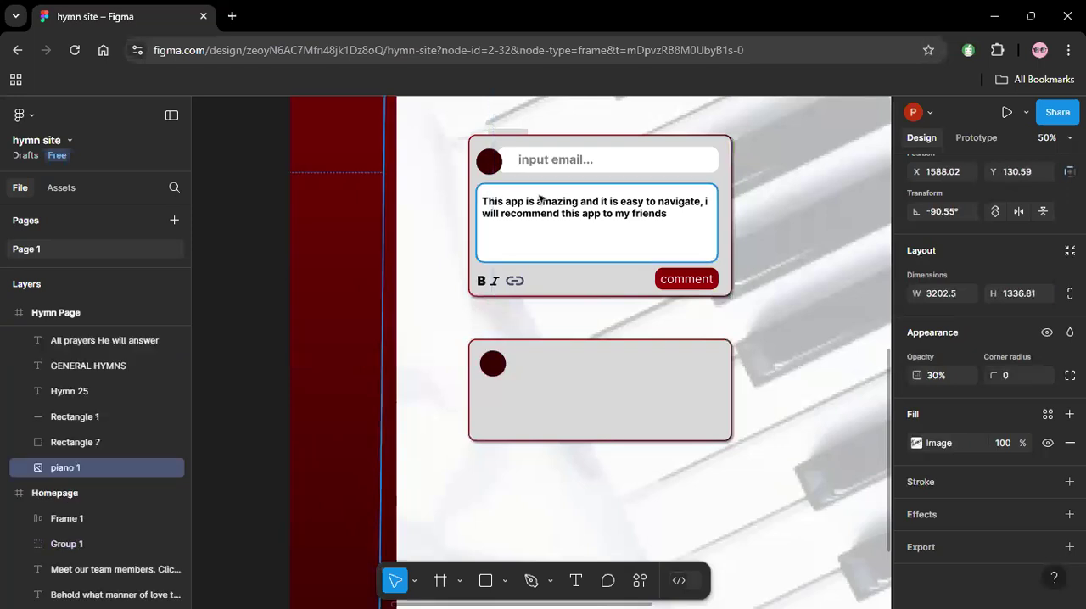
Duplicate the "input email..." text beside the second card's avatar and replace its wording with the commenter's full name.
click(543, 161)
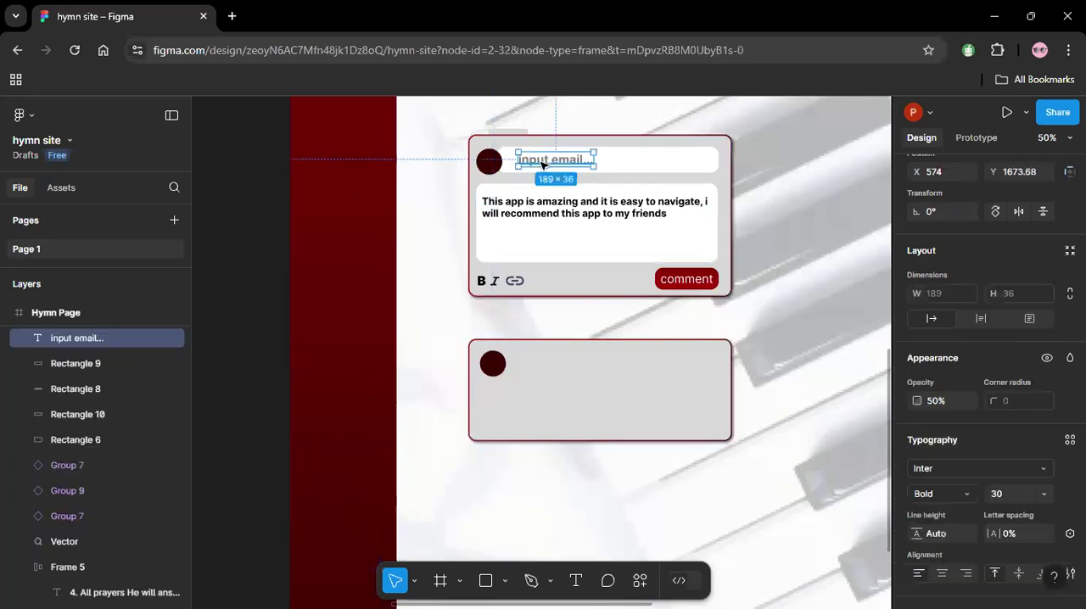
key(ctrl+d)
drag(565, 375, 540, 370)
double_click(541, 370)
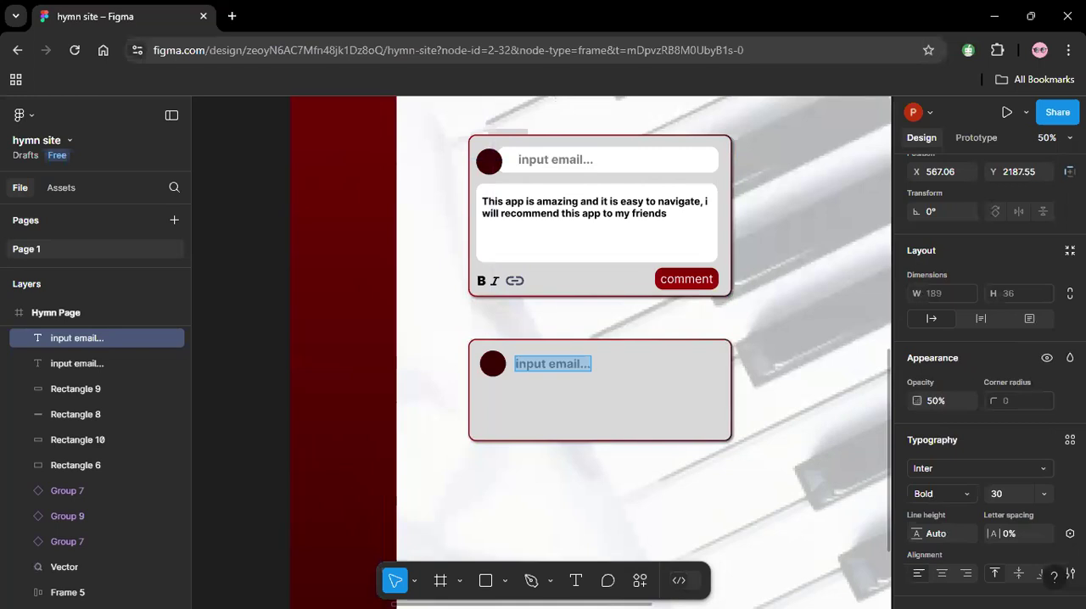
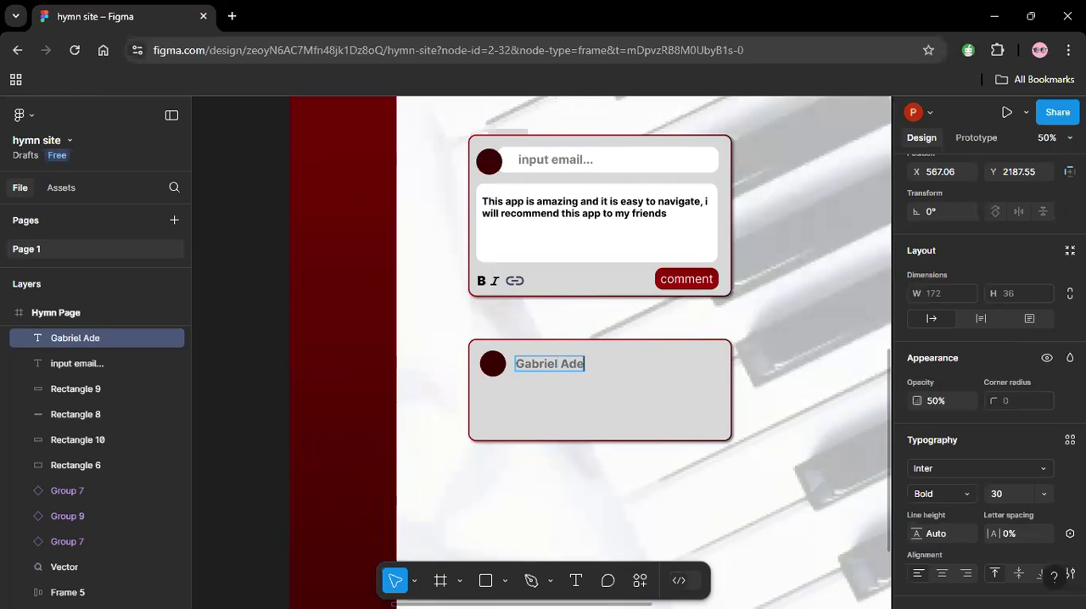
key(Escape)
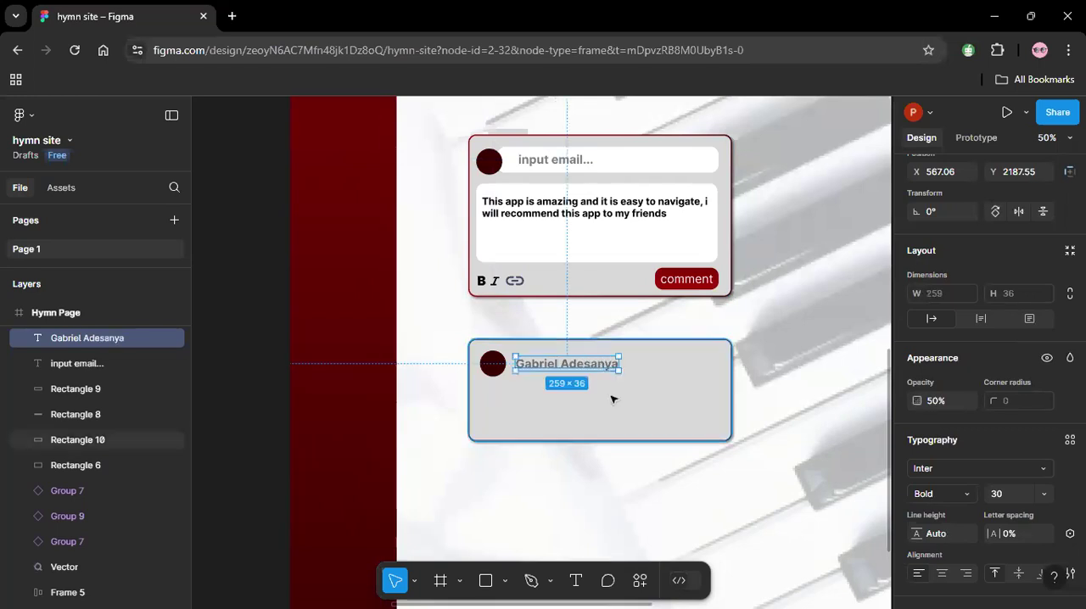
Set the opacity of the commenter's name on the second card to 100%.
scroll(1024, 519, down, 3)
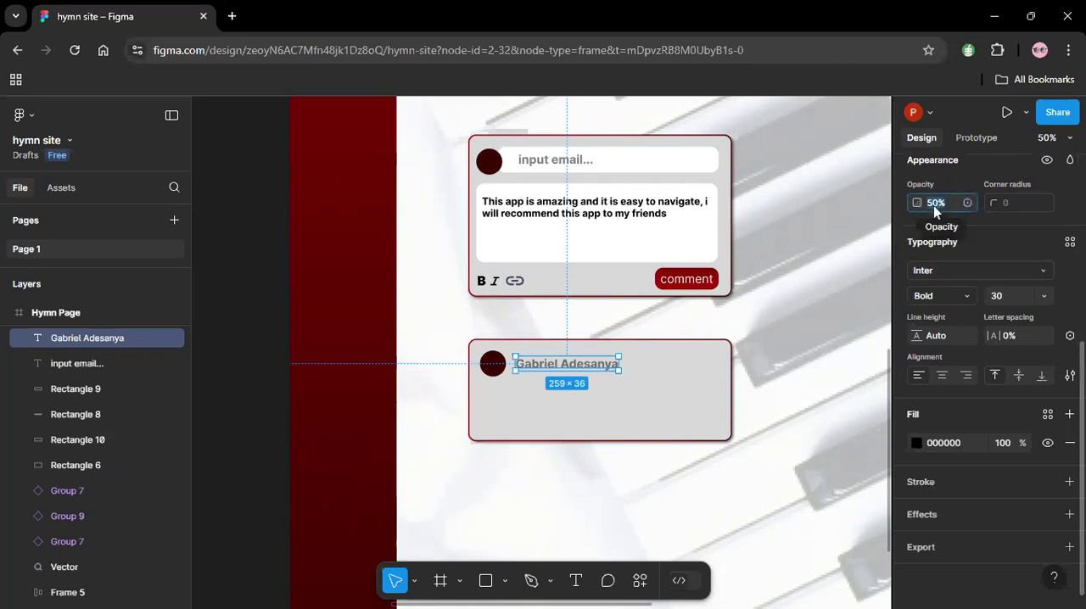
text(100)
key(Return)
click(765, 344)
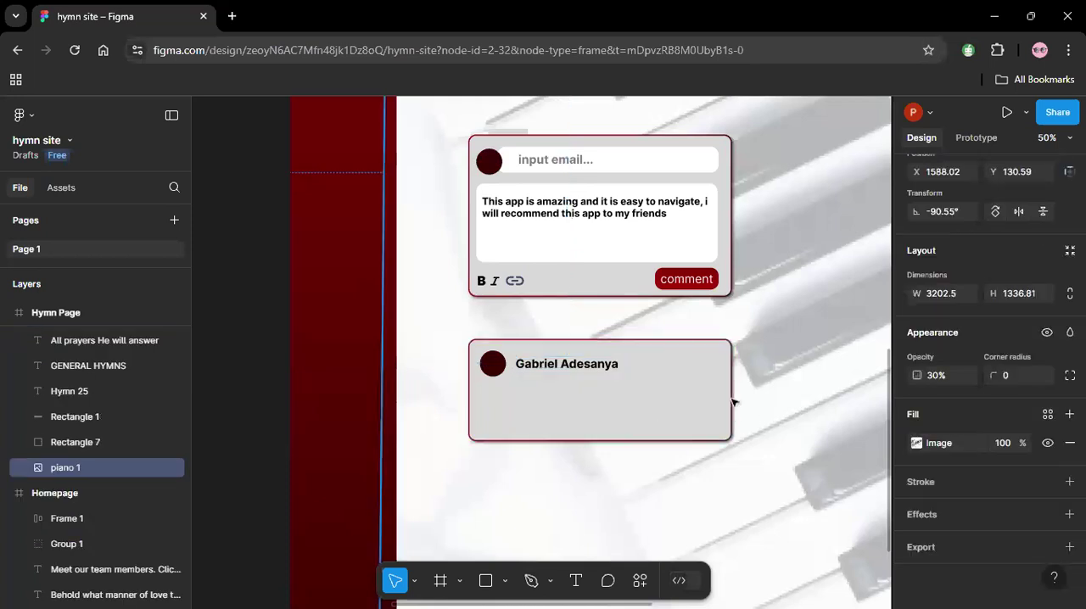
Move the comment text out of the white box into the second card, below the avatar and name.
click(626, 392)
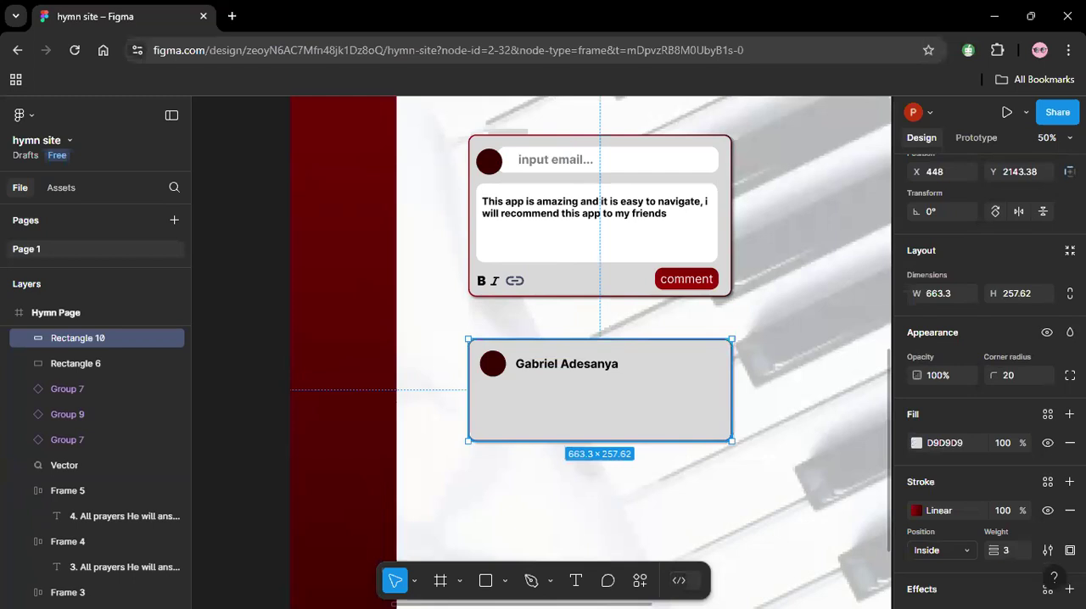
click(577, 217)
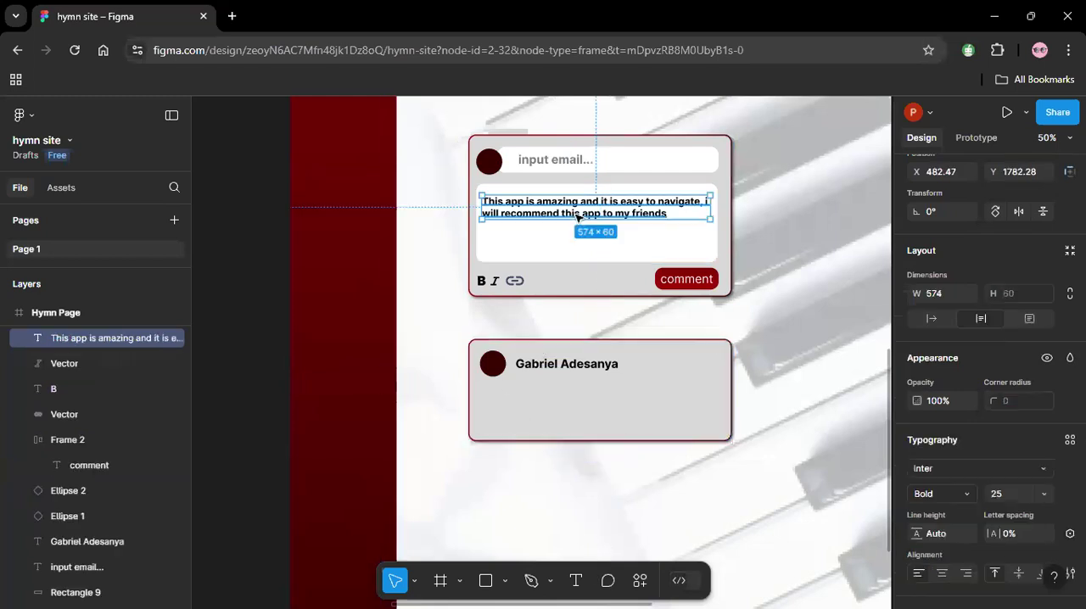
drag(577, 217, 577, 419)
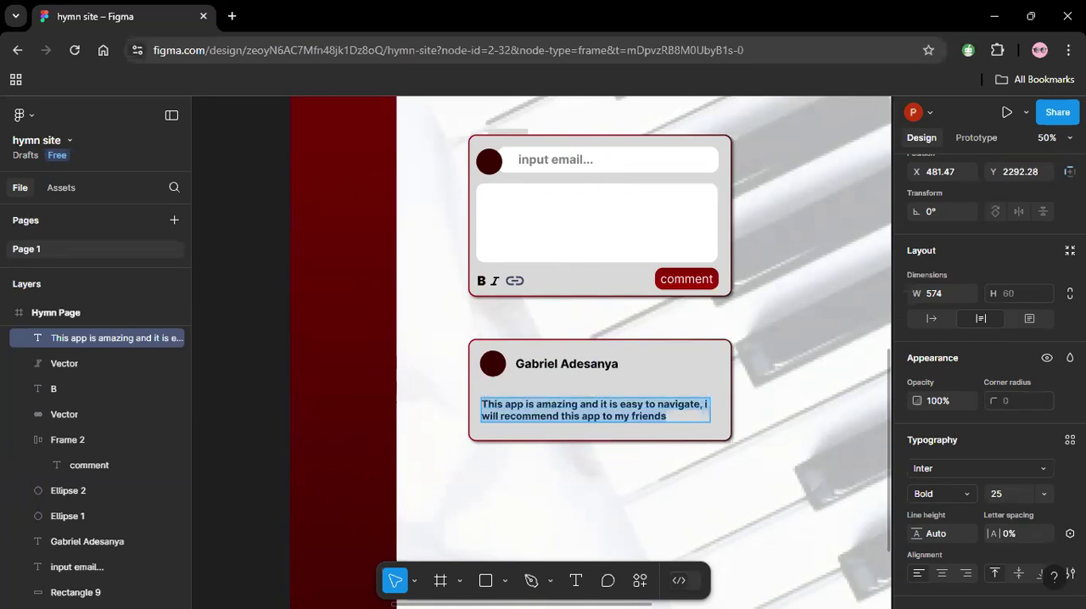
Replace the second card's comment text with "Seamless and easy navigation, i love the simplicty".
text(S)
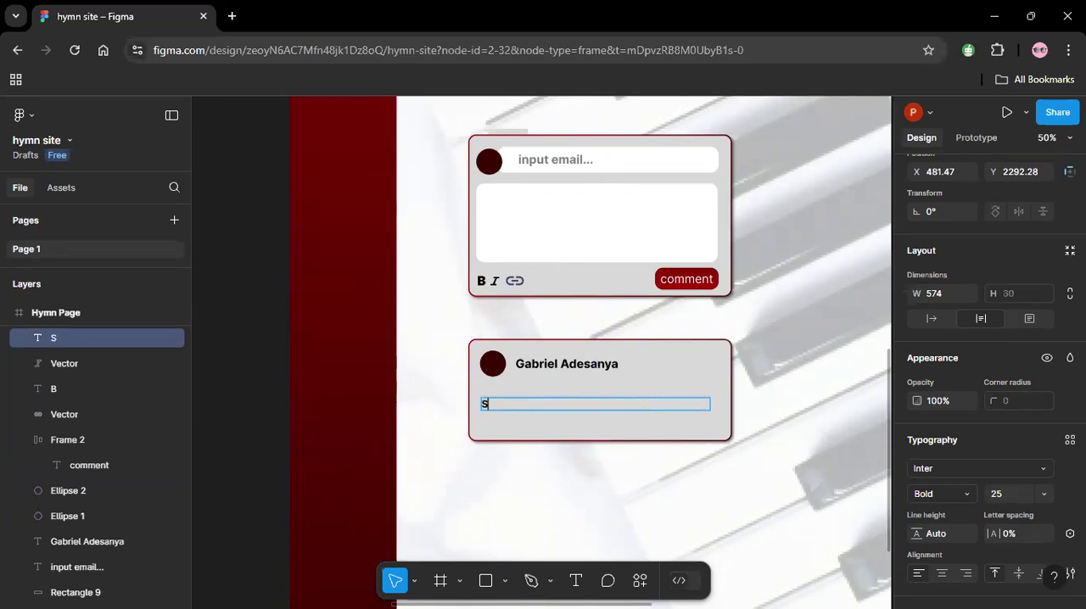
text(eamless and)
text(y )
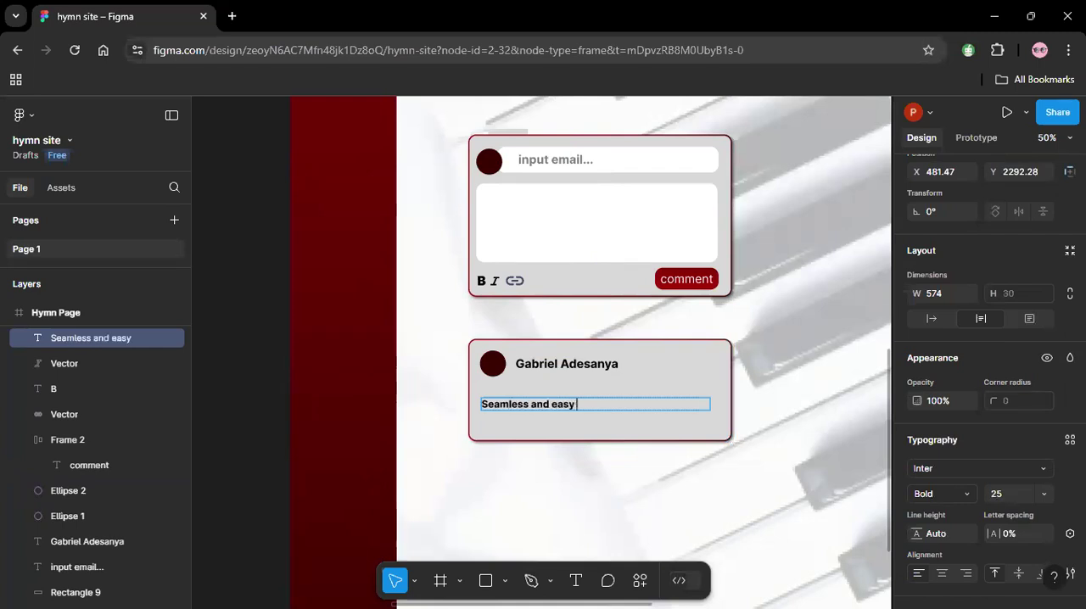
text(navigation, i love te)
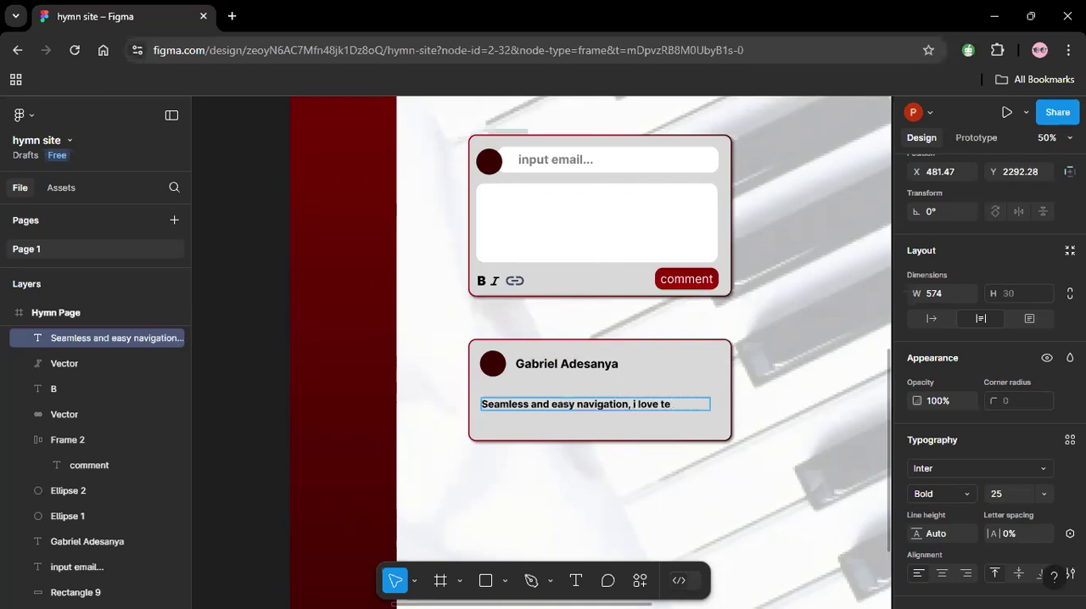
key(BackSpace)
text(he simpli)
click(679, 404)
key(Return)
click(512, 417)
text(cty)
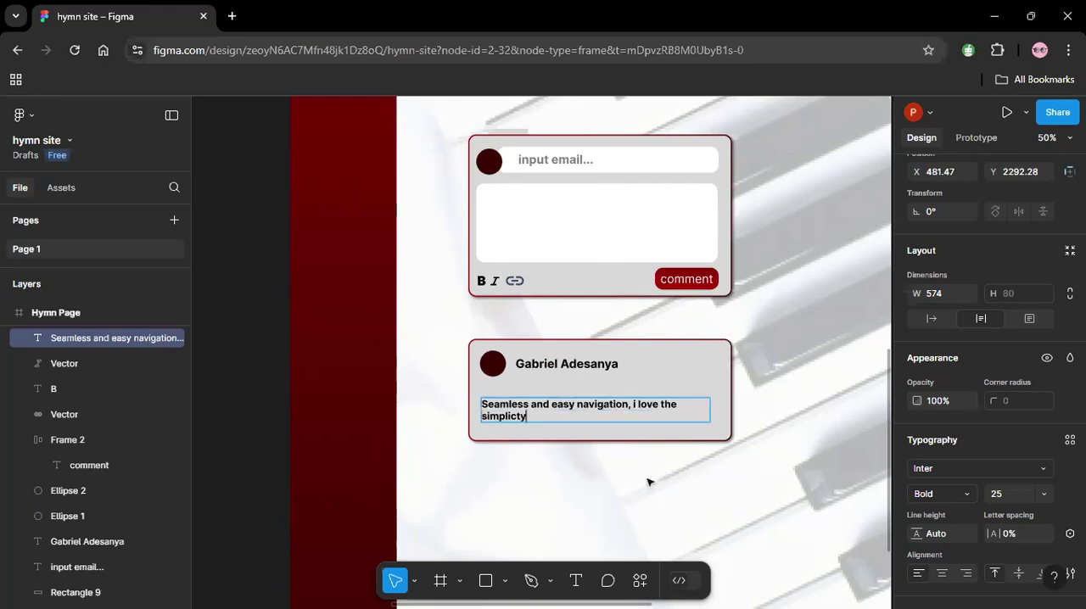
key(Escape)
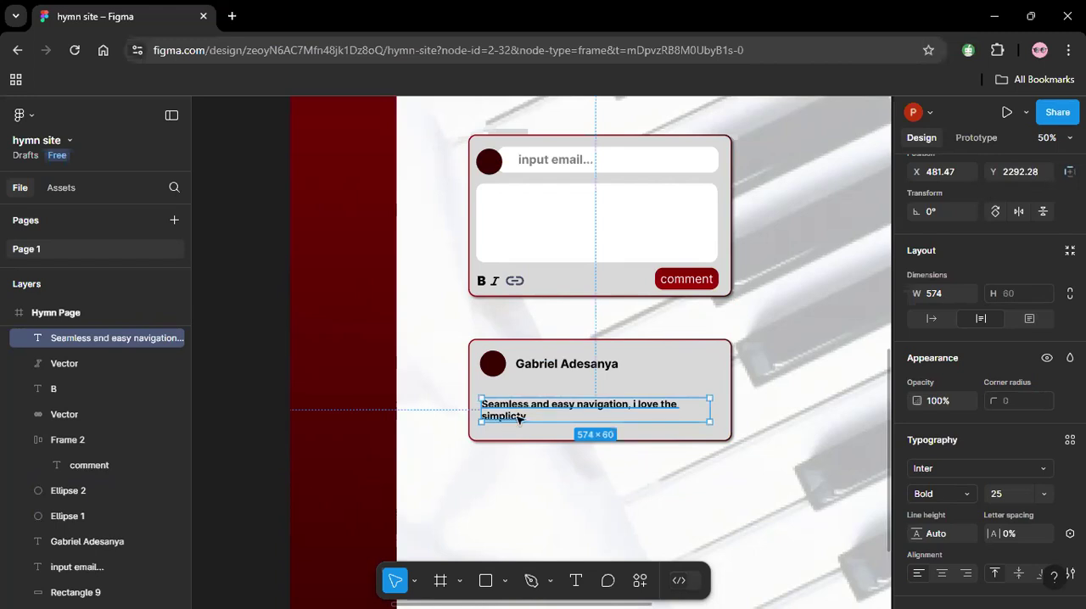
Correct the spelling of the last word in the second card's comment to "simplicity".
double_click(517, 418)
double_click(516, 417)
click(516, 416)
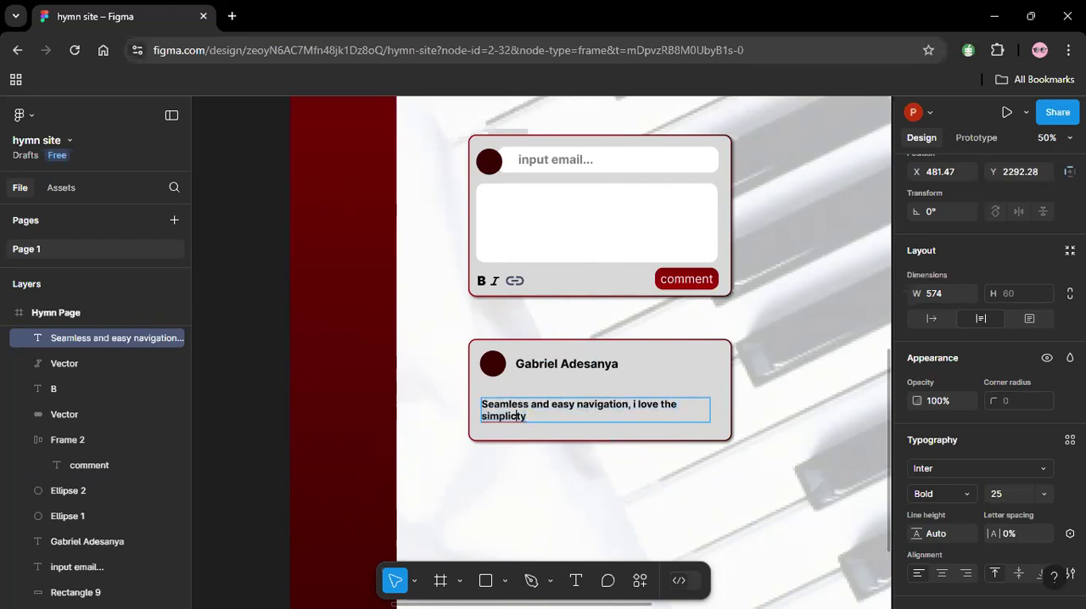
text(i)
key(Escape)
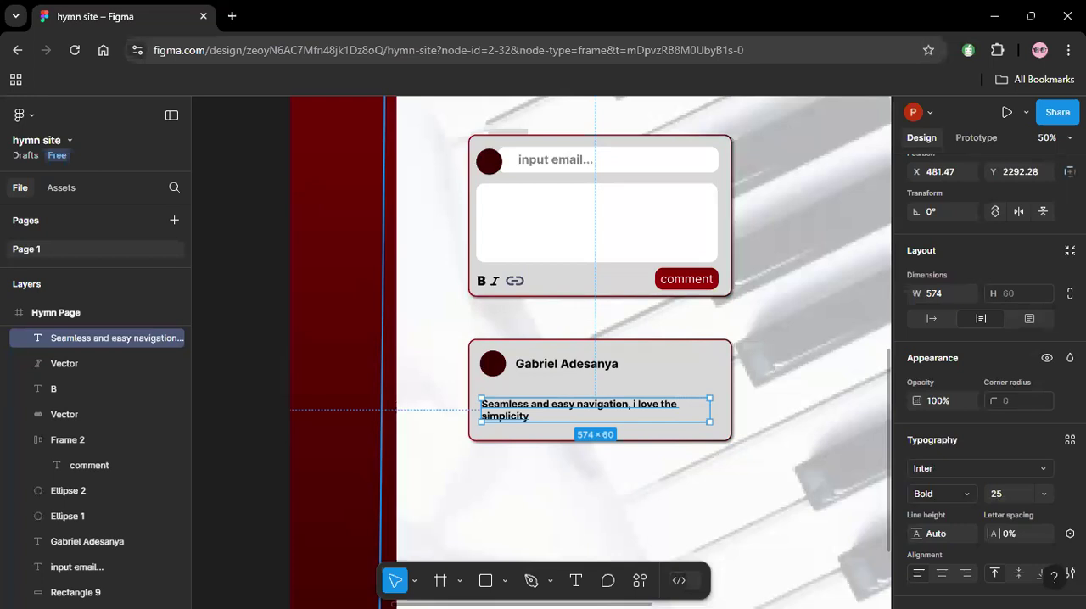
Duplicate the posted-comment card with its avatar, commenter name and comment text, and place the copy directly below the original.
click(826, 427)
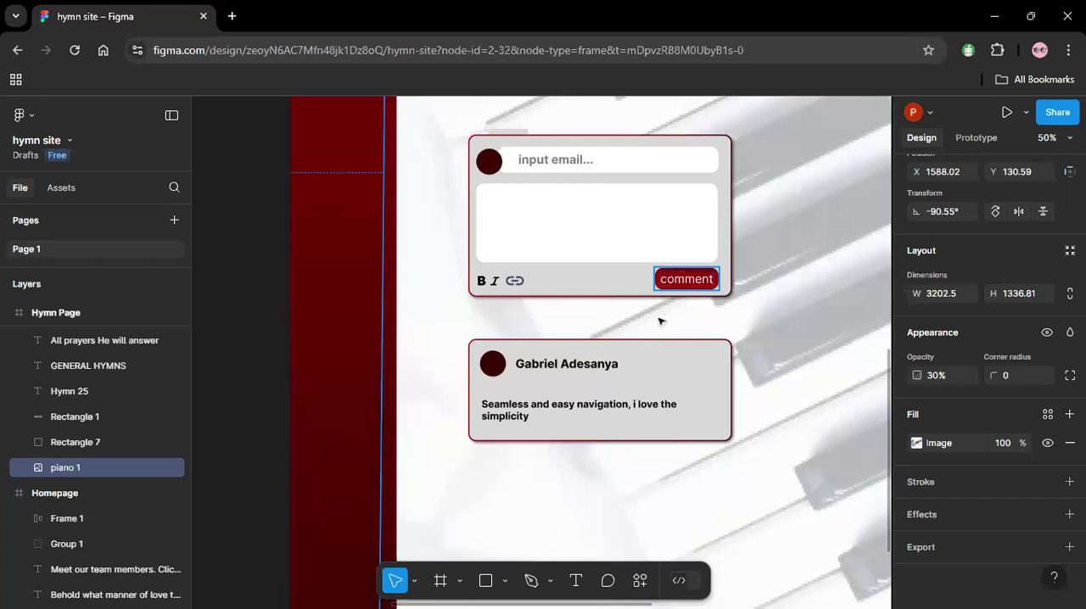
click(650, 350)
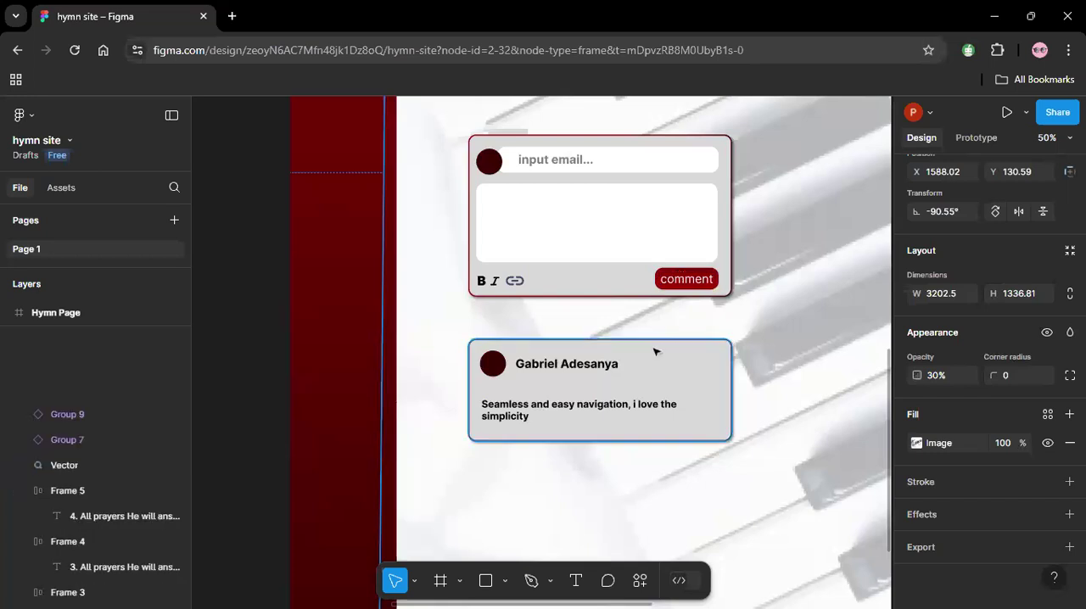
shift+click(656, 412)
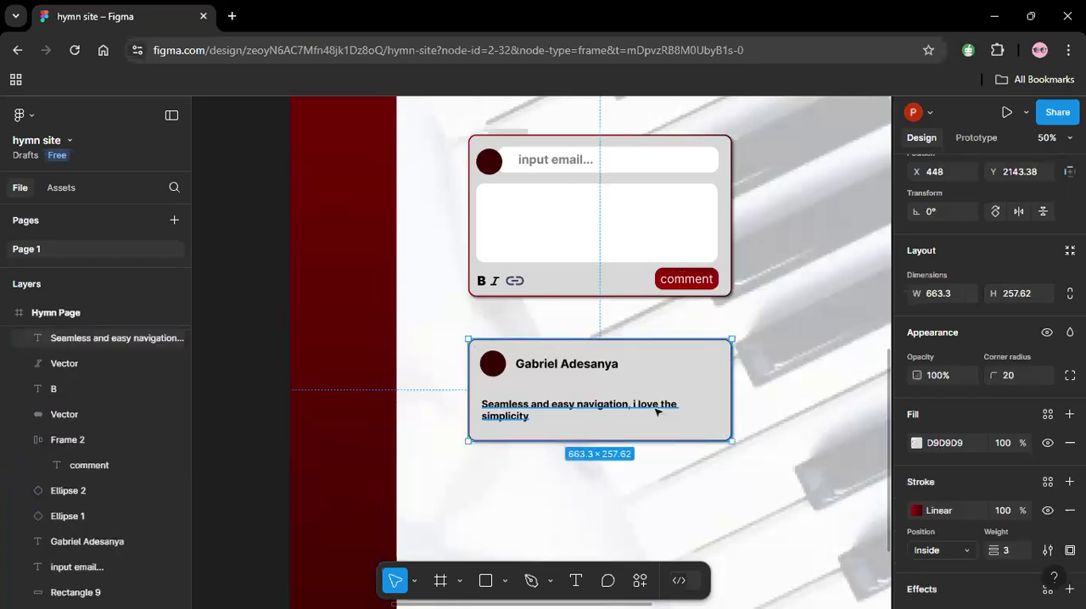
shift+click(597, 372)
shift+click(494, 374)
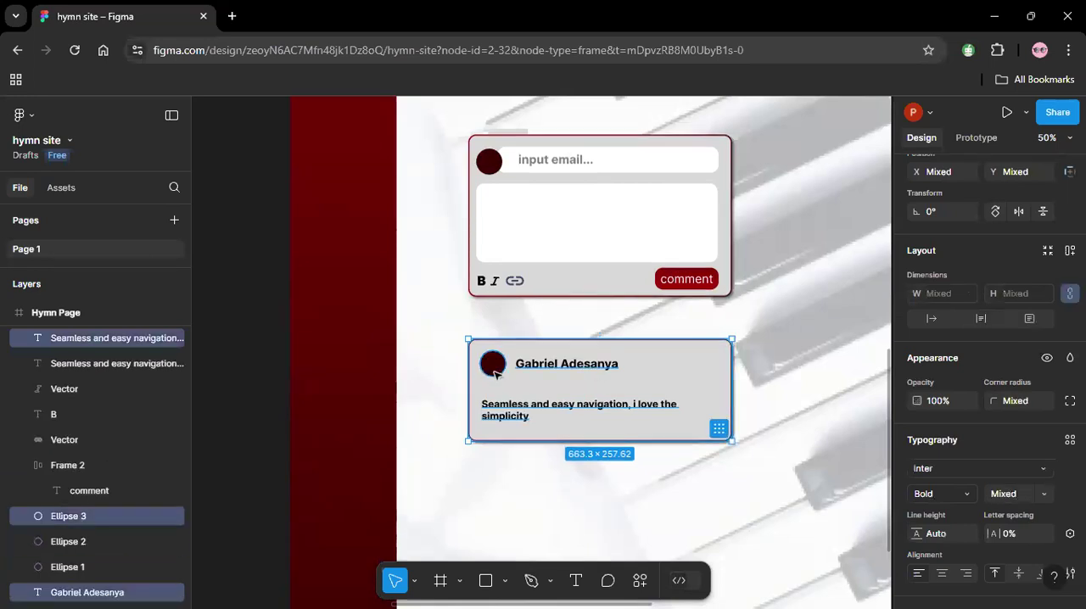
drag(519, 384, 519, 513)
Replace the commenter's name on the copied card with a different person's full name.
double_click(545, 499)
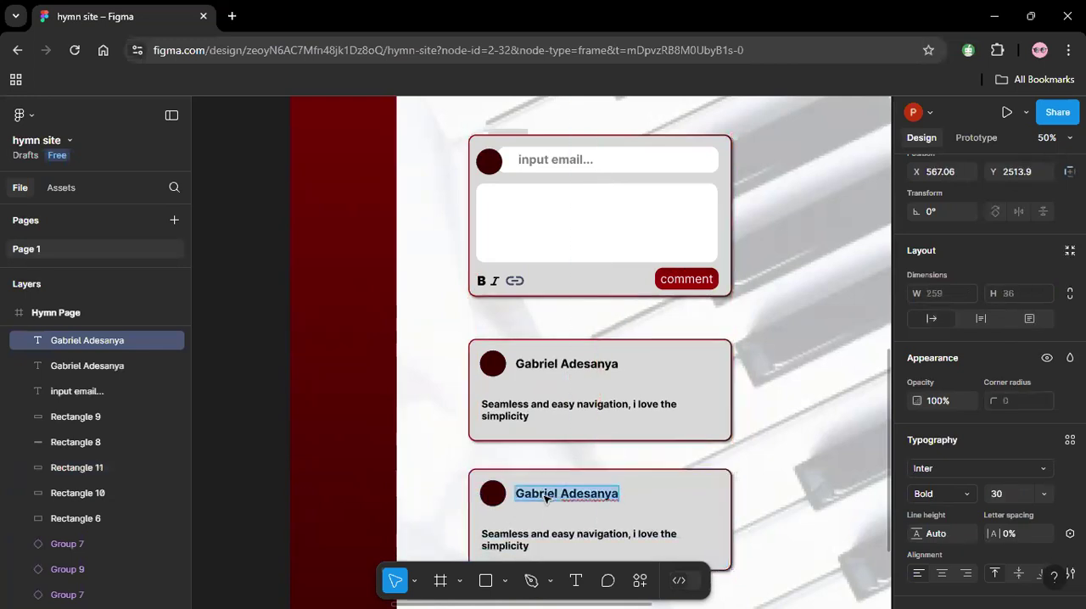
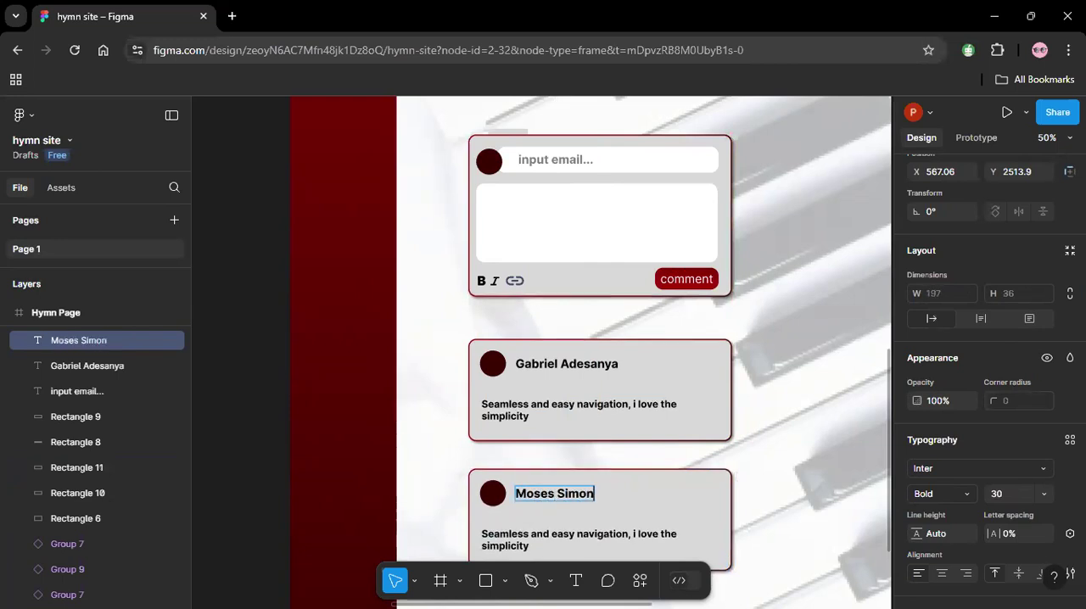
key(Escape)
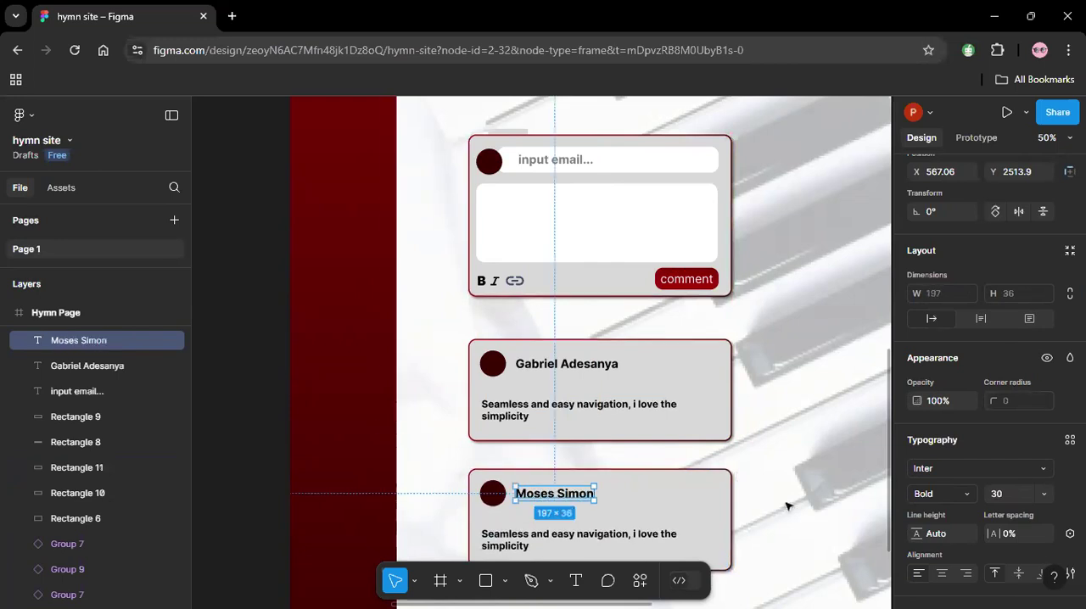
click(564, 538)
double_click(564, 538)
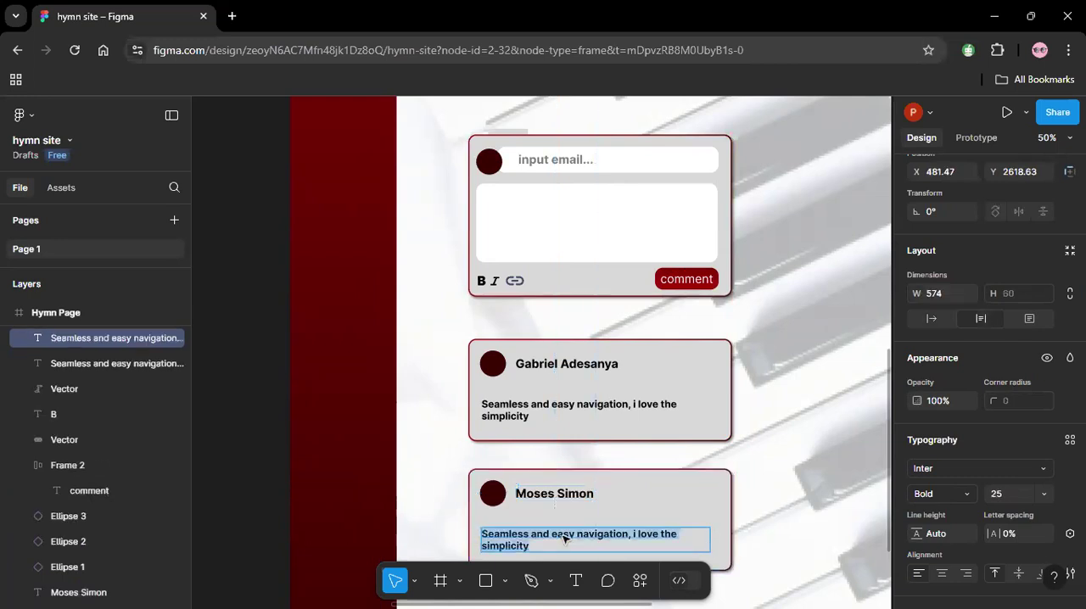
key(Escape)
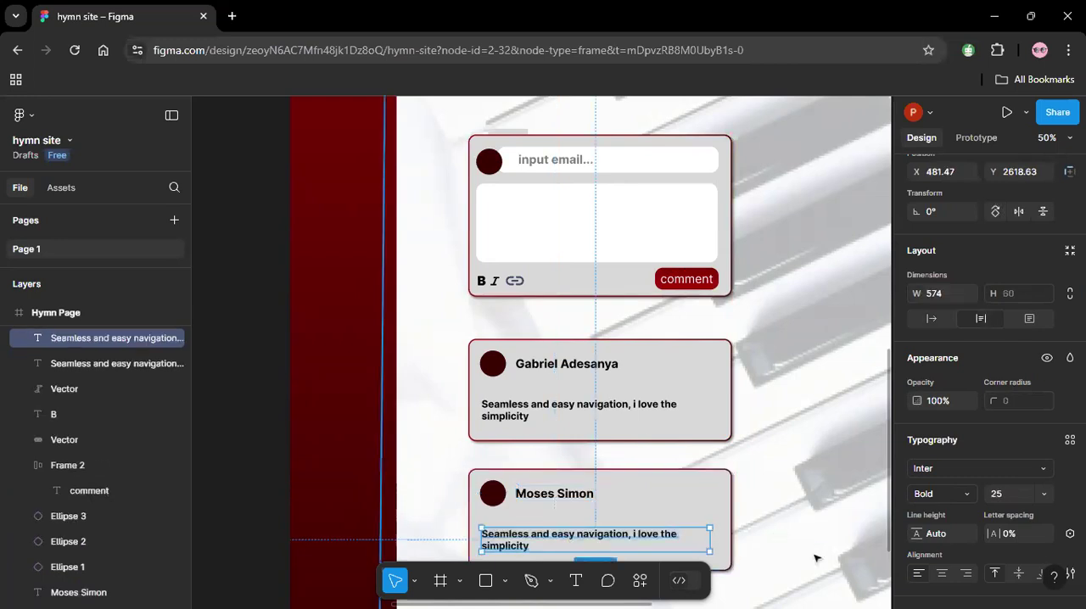
click(843, 445)
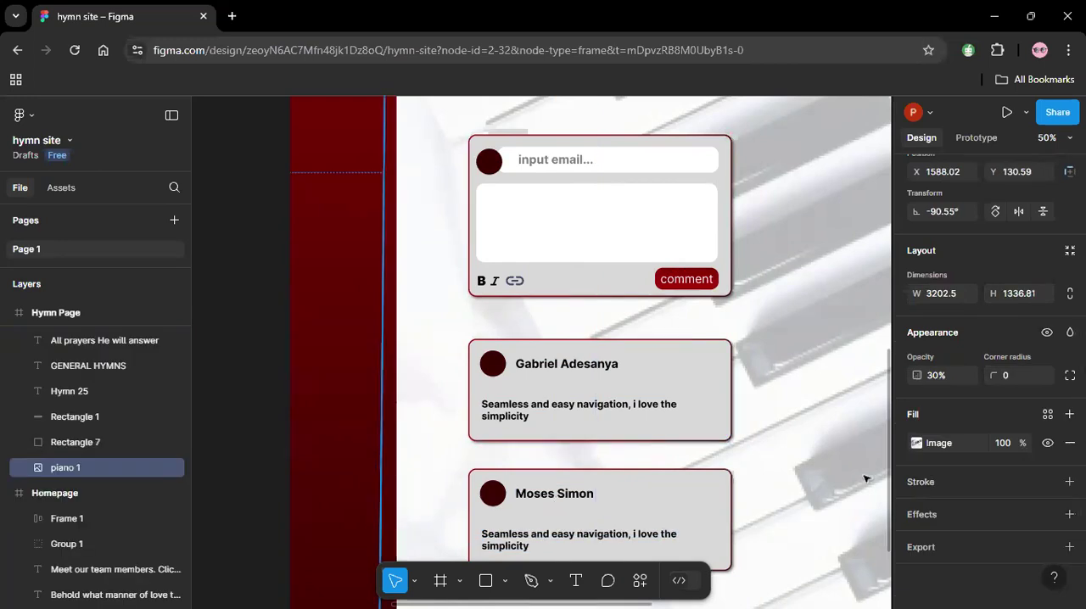
Draw a wide, flat rectangle about 1104 × 62 near the bottom of the Hymn Page, below the posted-comment cards.
scroll(882, 484, down, 5)
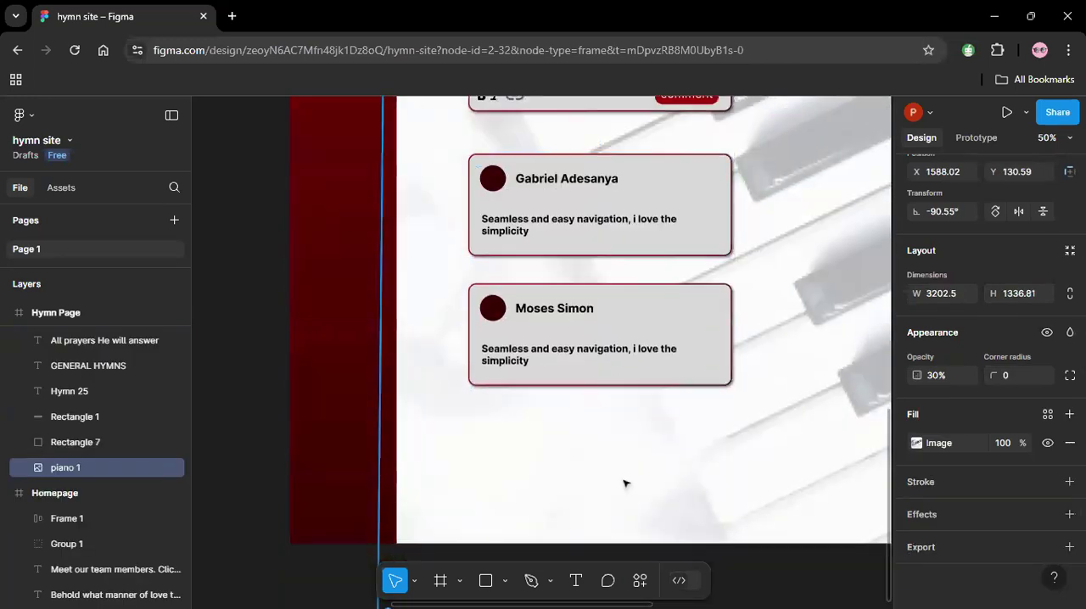
click(485, 580)
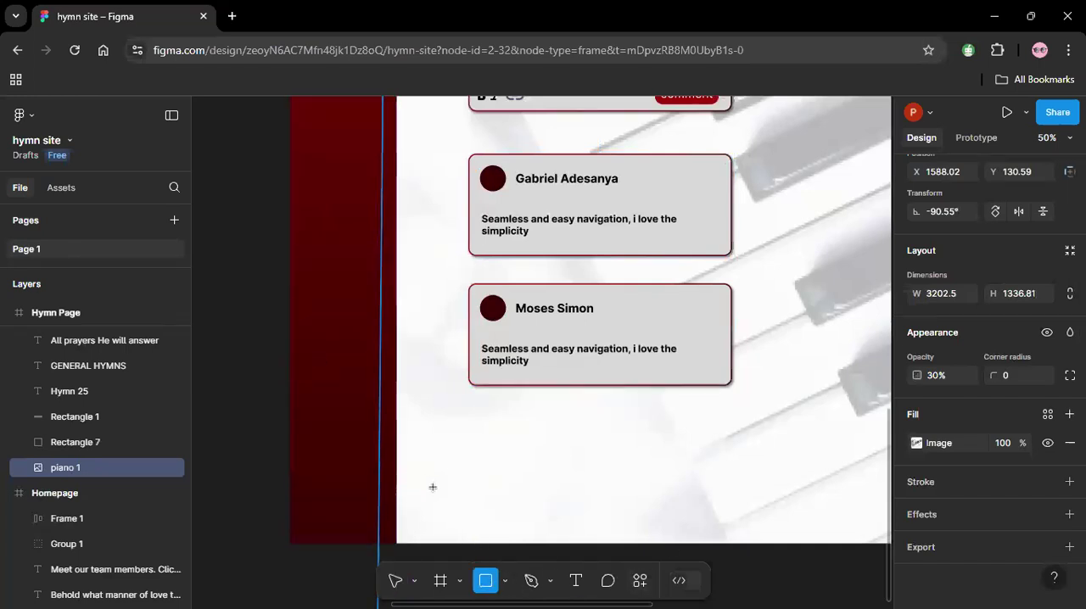
drag(418, 490, 858, 514)
click(764, 460)
click(730, 512)
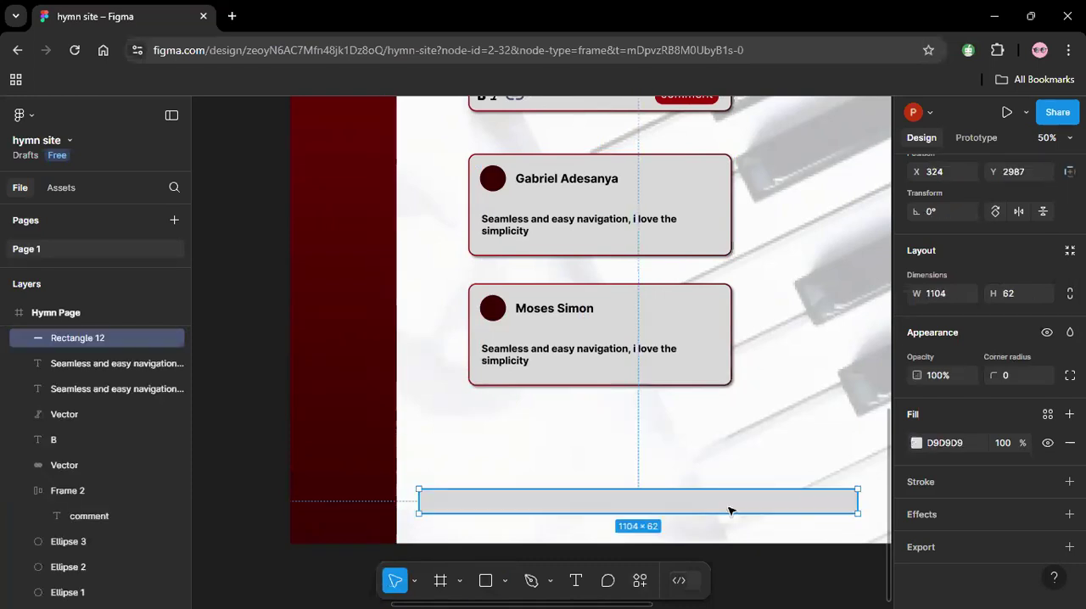
Add a stroke to the flat rectangle and a drop shadow with an X offset of 4.
click(916, 485)
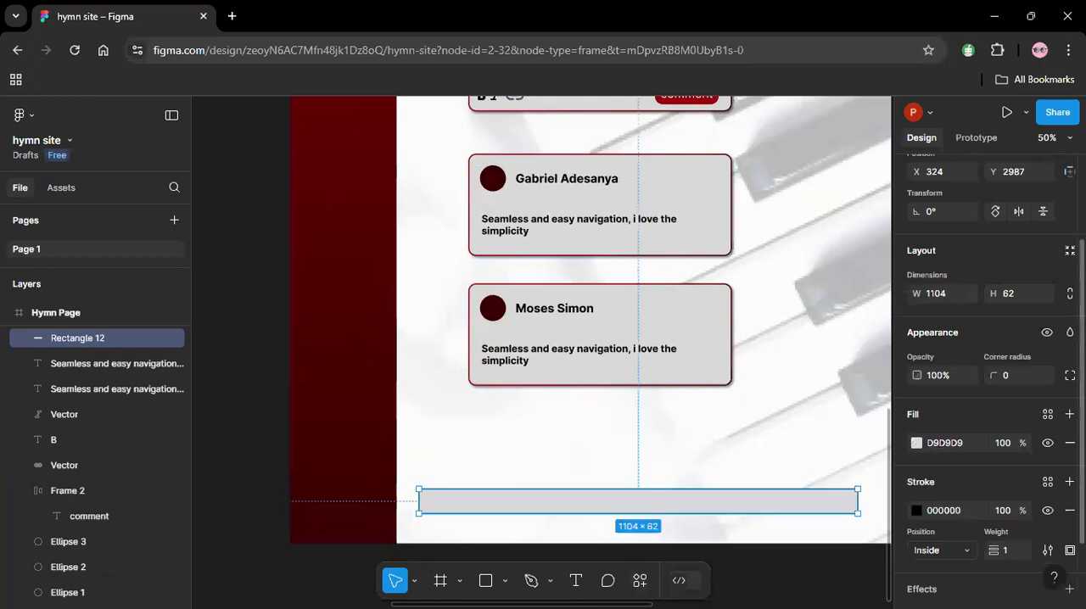
scroll(964, 527, down, 2)
click(921, 515)
click(917, 543)
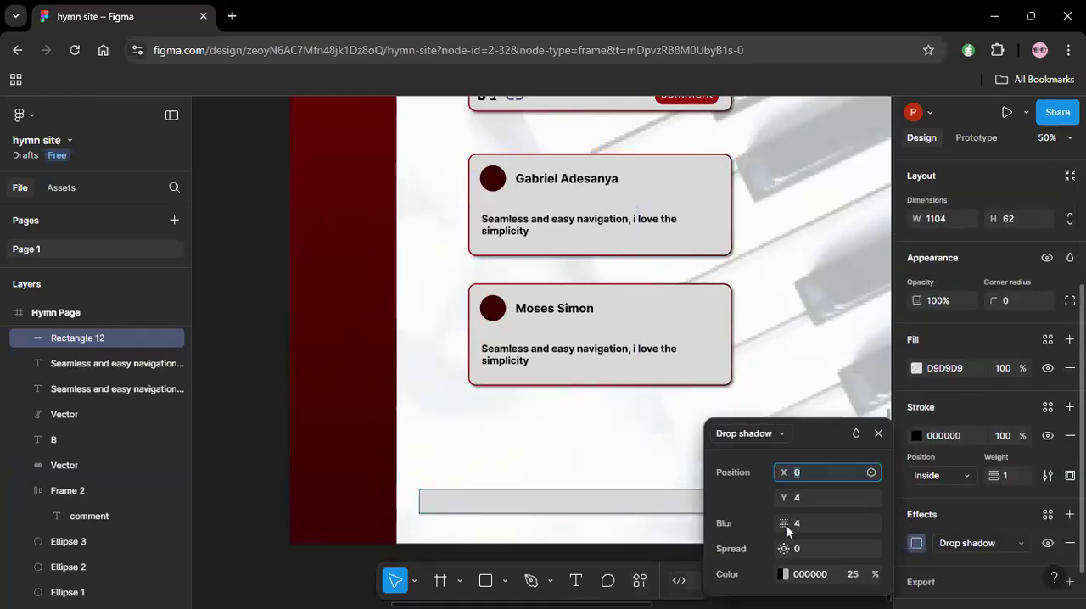
click(804, 479)
text(4)
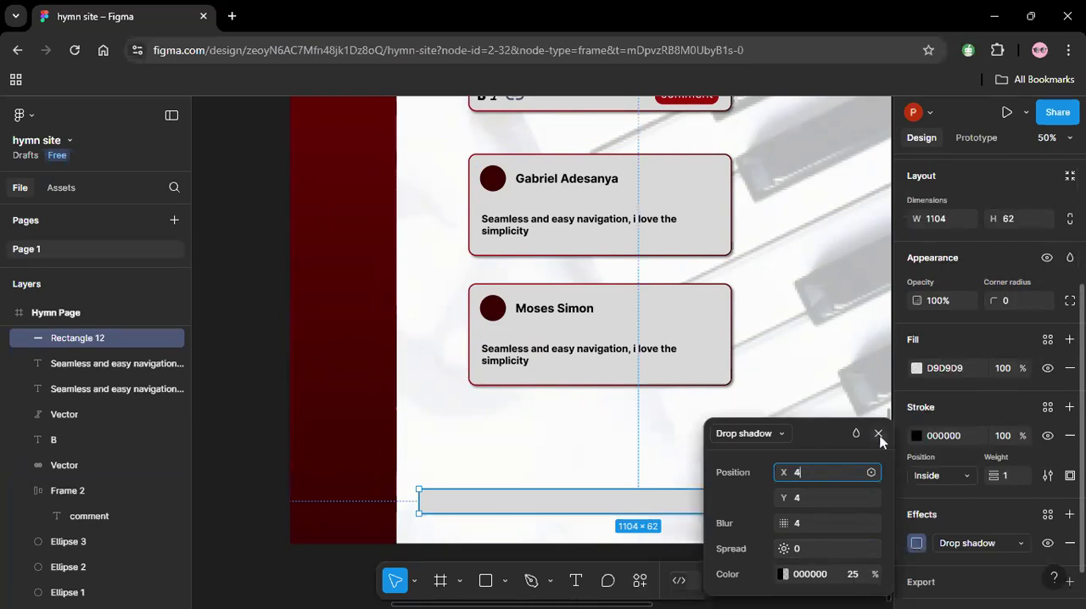
click(804, 363)
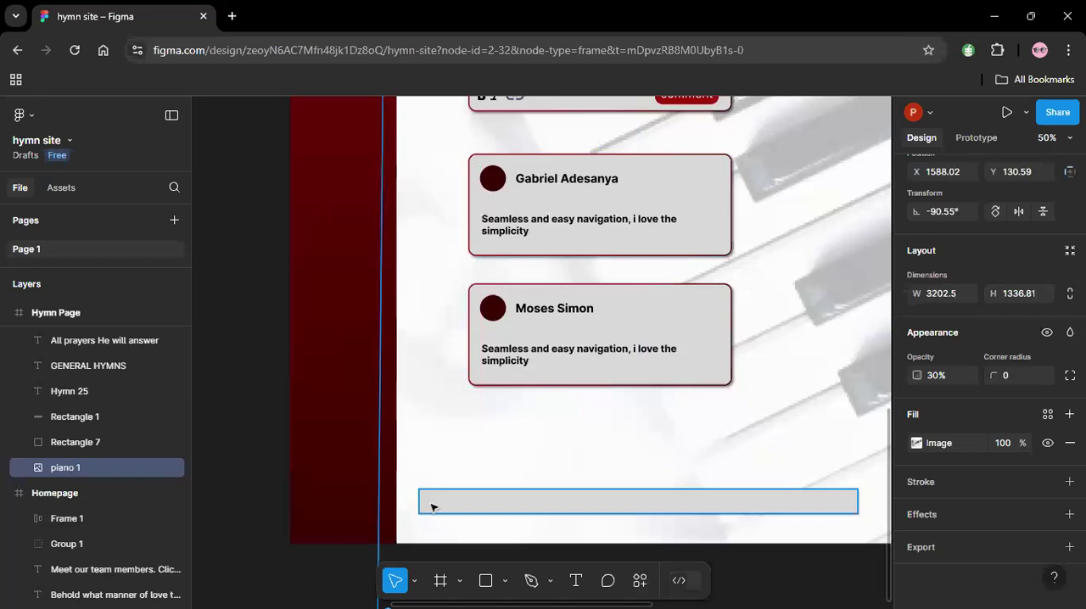
Resize the flat rectangle from both ends to line up with the comment cards' edges, 663.3 wide starting at X 448.
drag(421, 504, 427, 504)
key(ctrl+z)
click(491, 508)
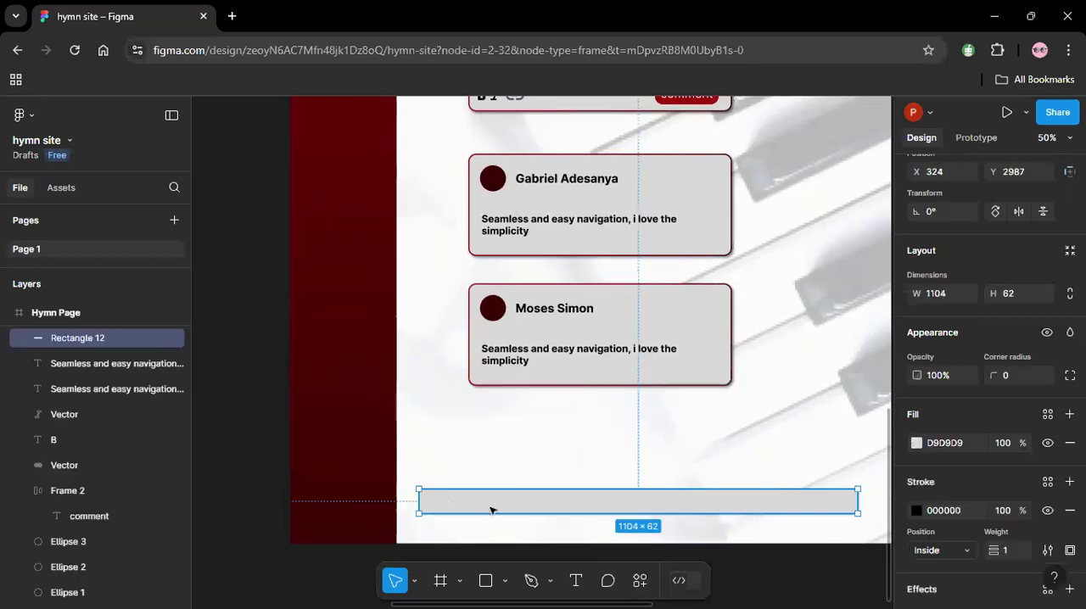
drag(419, 503, 468, 503)
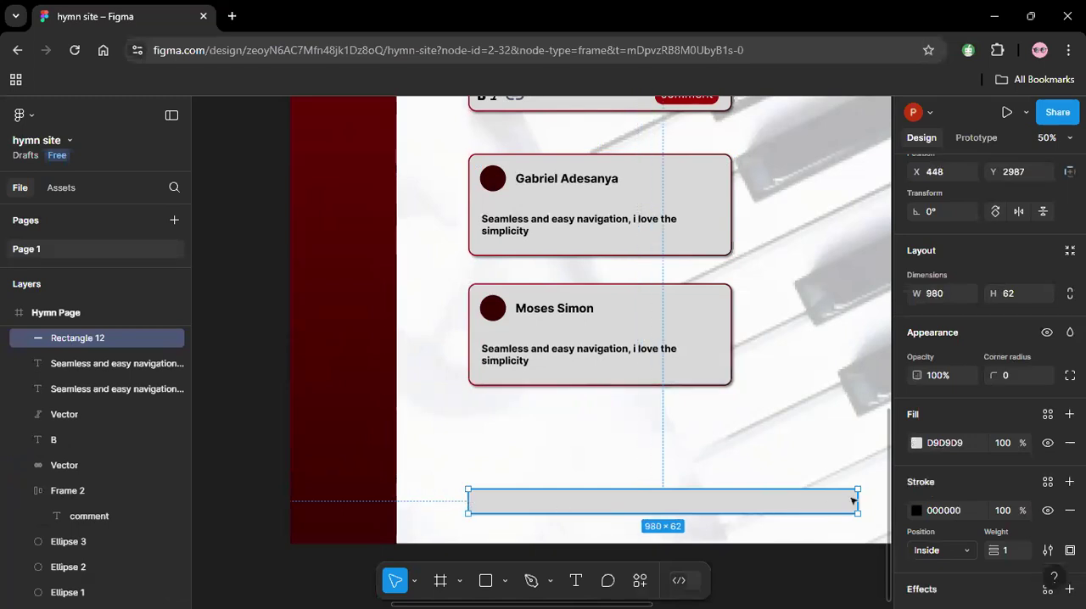
drag(859, 501, 727, 499)
click(670, 506)
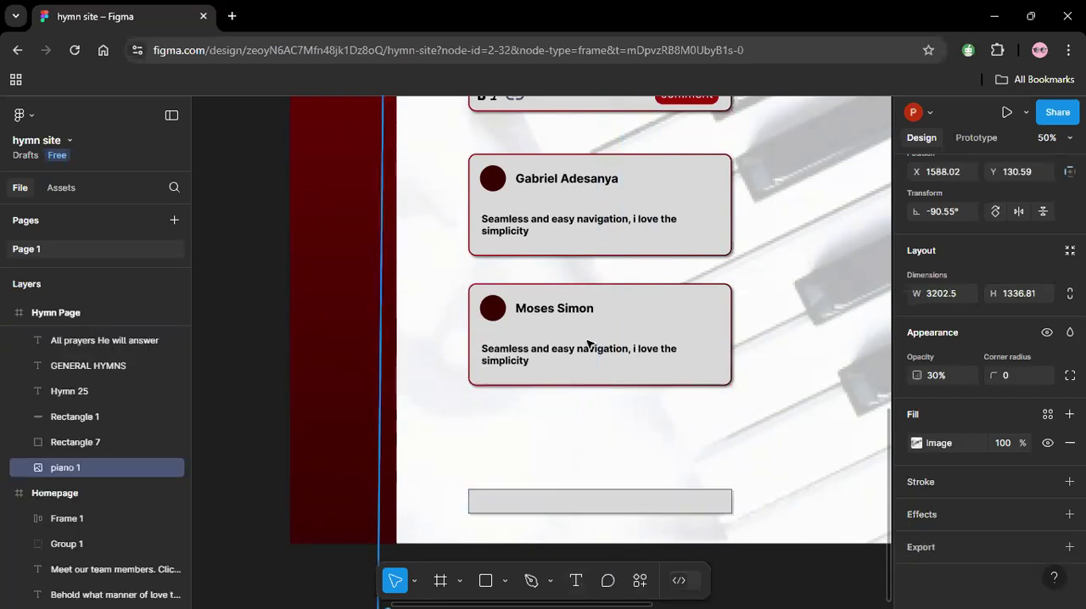
Duplicate the lower card's commenter name, bring the copy in front of the flat rectangle and place it inside.
click(577, 312)
key(ctrl+d)
drag(577, 311, 612, 481)
right_click(612, 481)
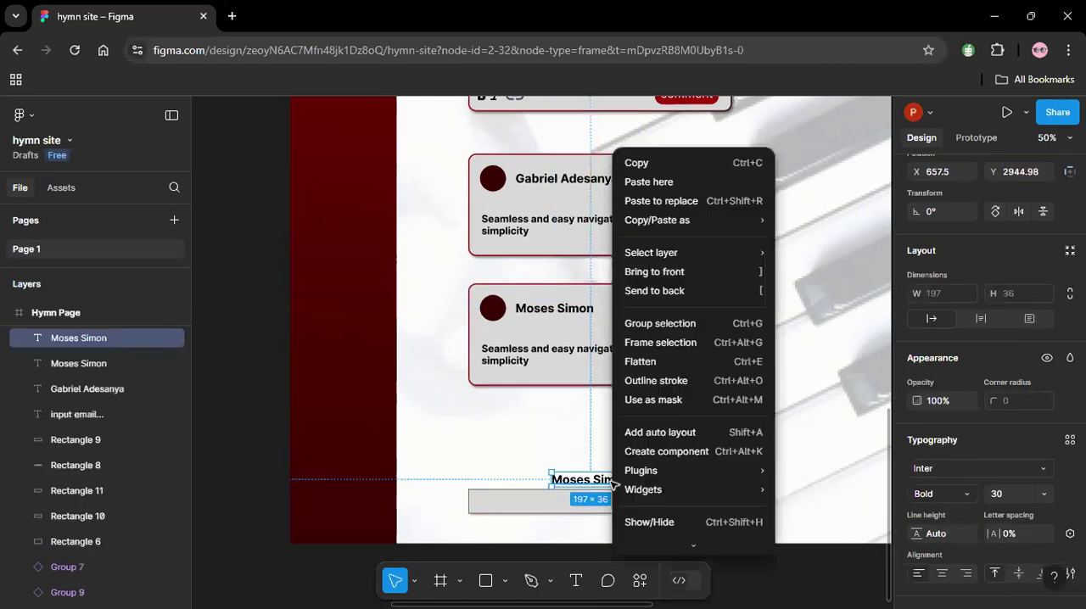
click(682, 290)
drag(611, 493, 602, 508)
Replace the copied text on the flat rectangle with "Load More!".
double_click(600, 503)
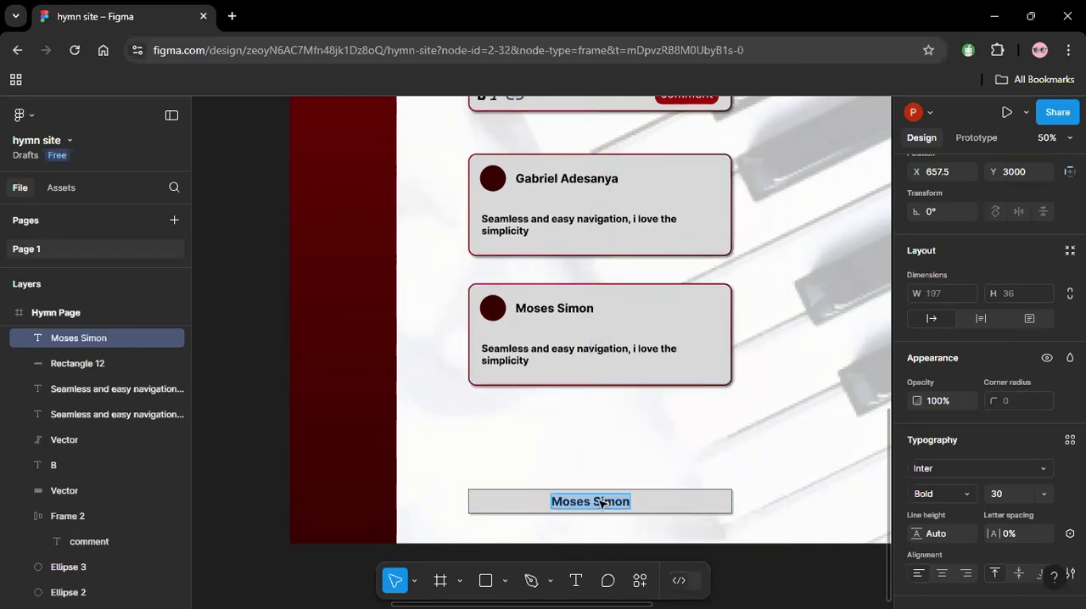
text(Loa)
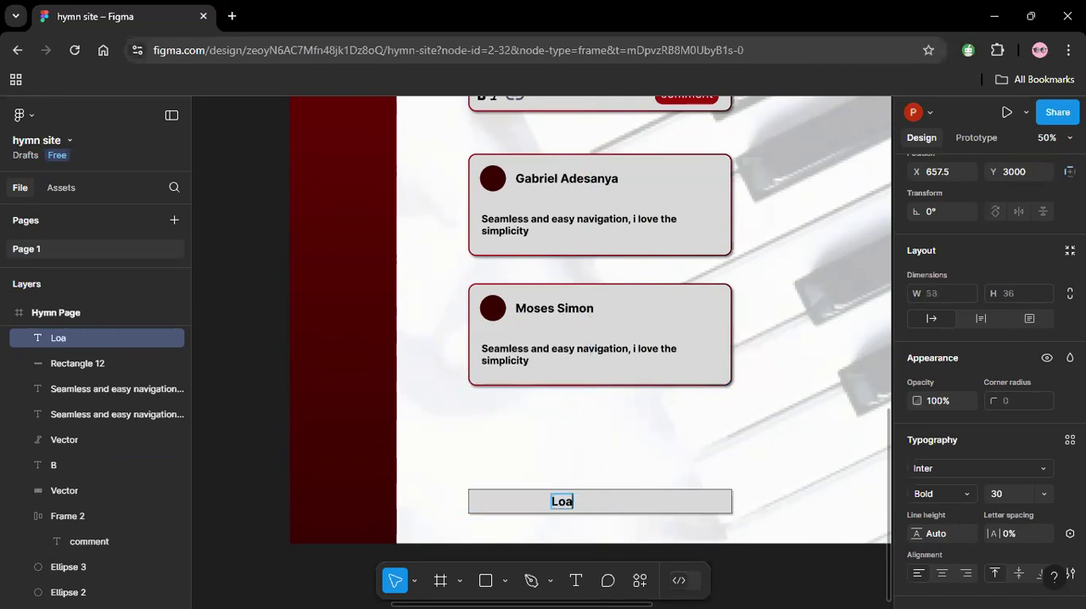
text(d More)
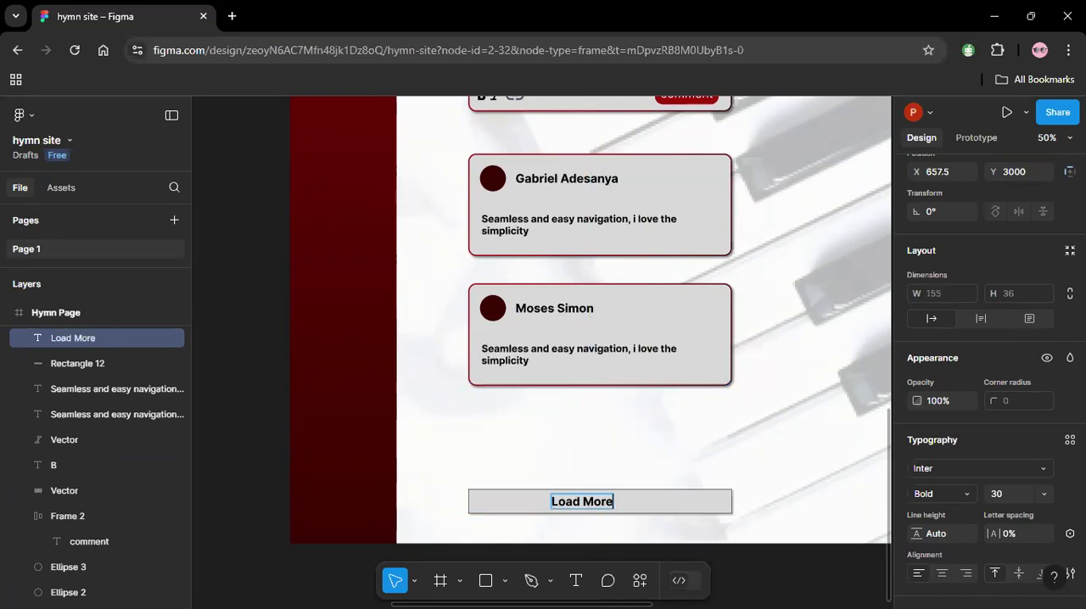
text(!)
key(Escape)
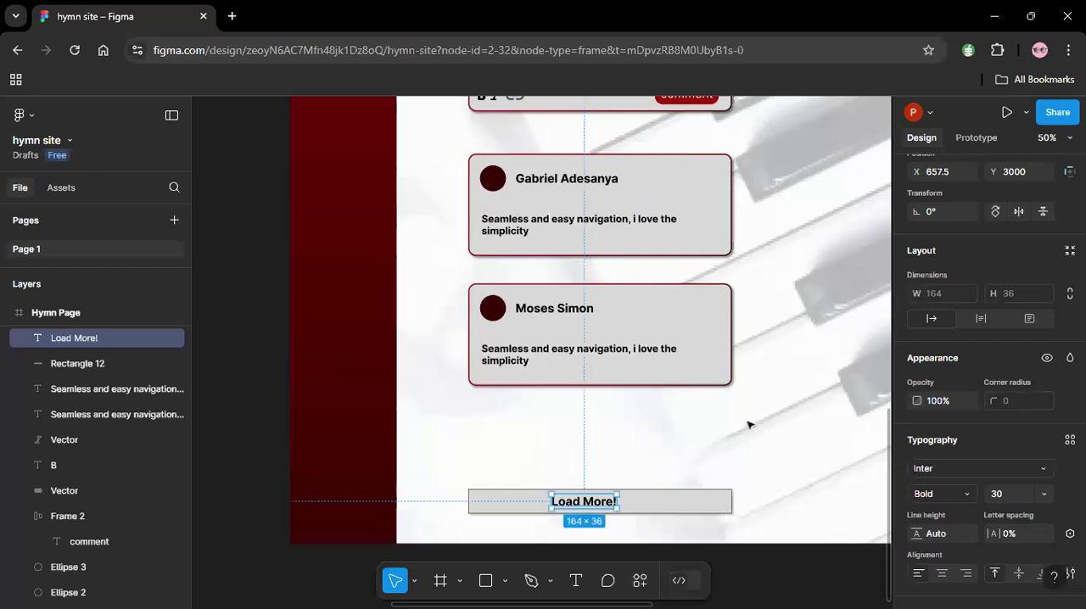
Center the "Load More!" text horizontally and vertically on the flat rectangle.
shift+click(721, 500)
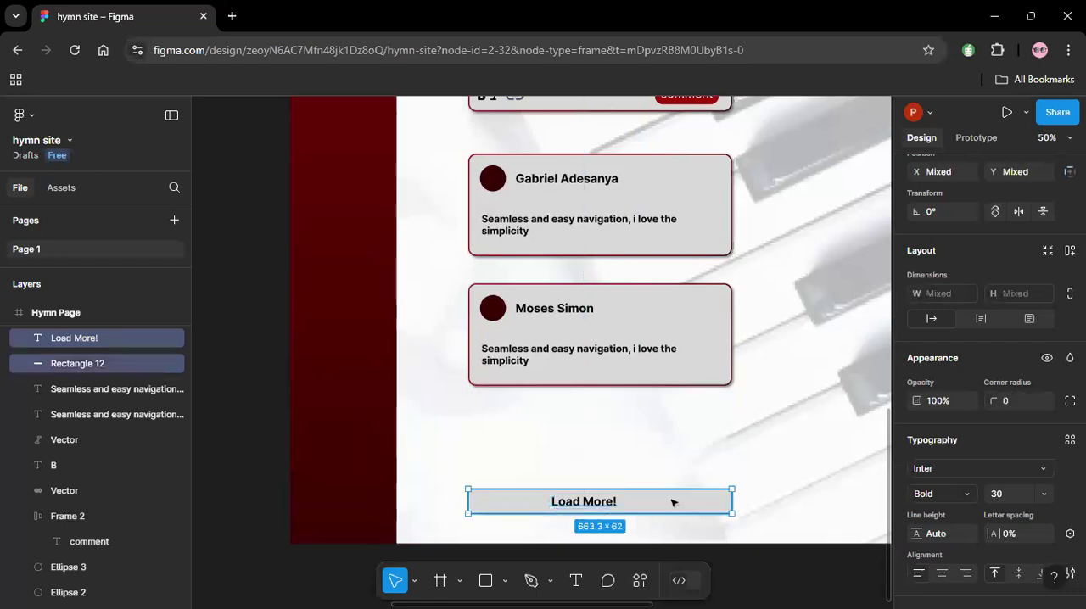
click(943, 252)
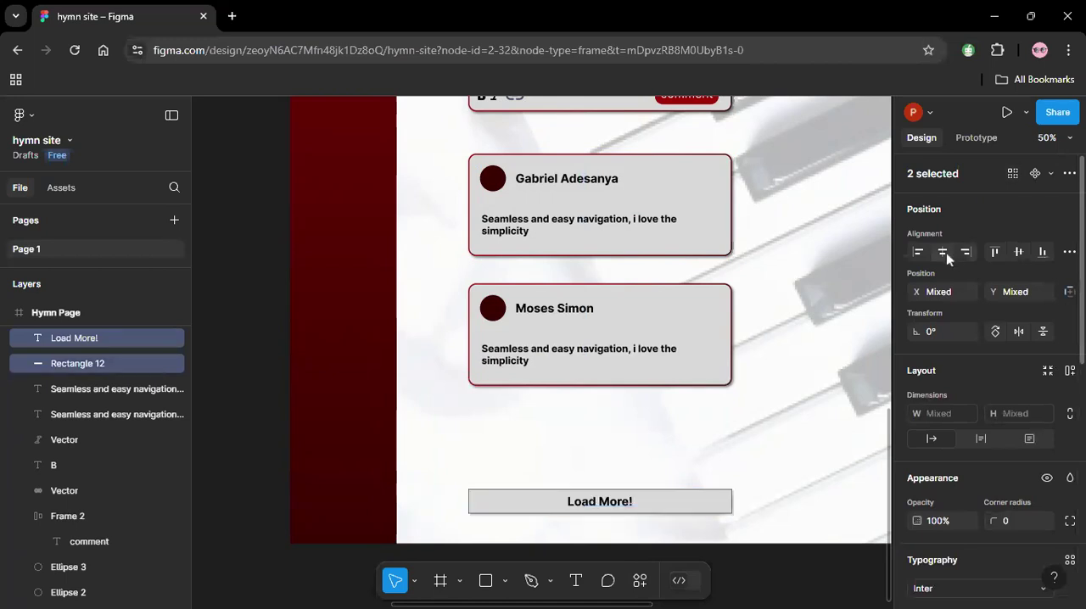
click(1019, 255)
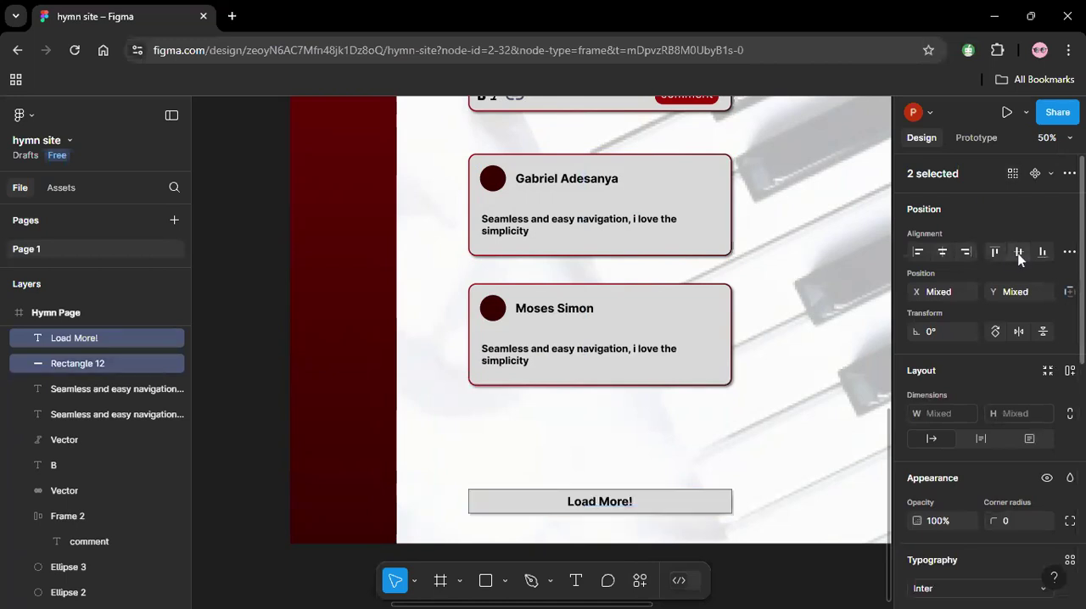
click(778, 427)
Try 50% opacity on the "Load More!" text, and settle on 75%.
click(635, 502)
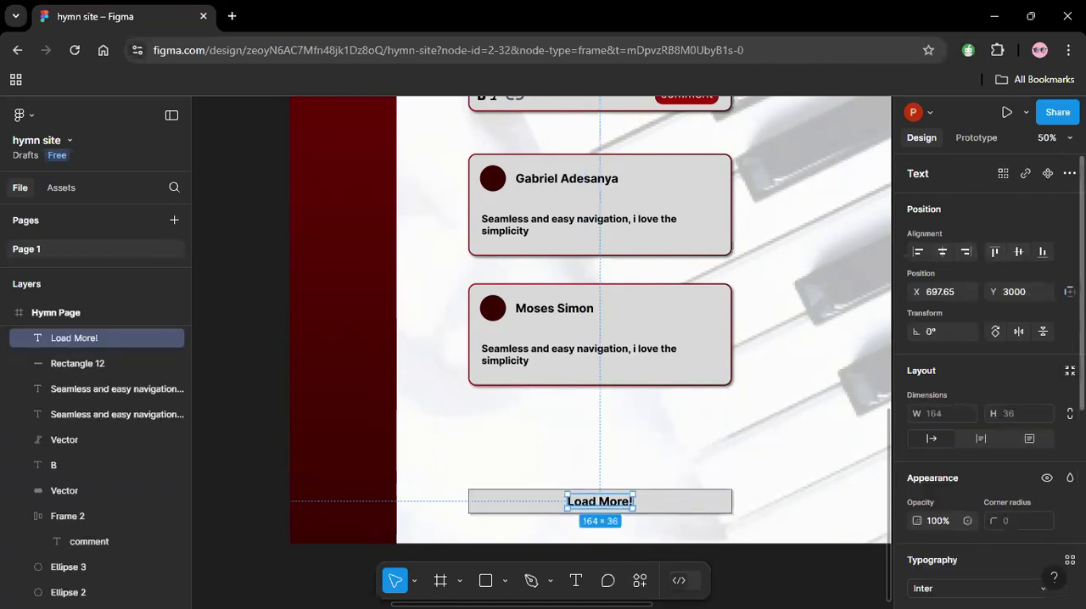
click(930, 526)
text(50)
key(Return)
click(930, 526)
text(75)
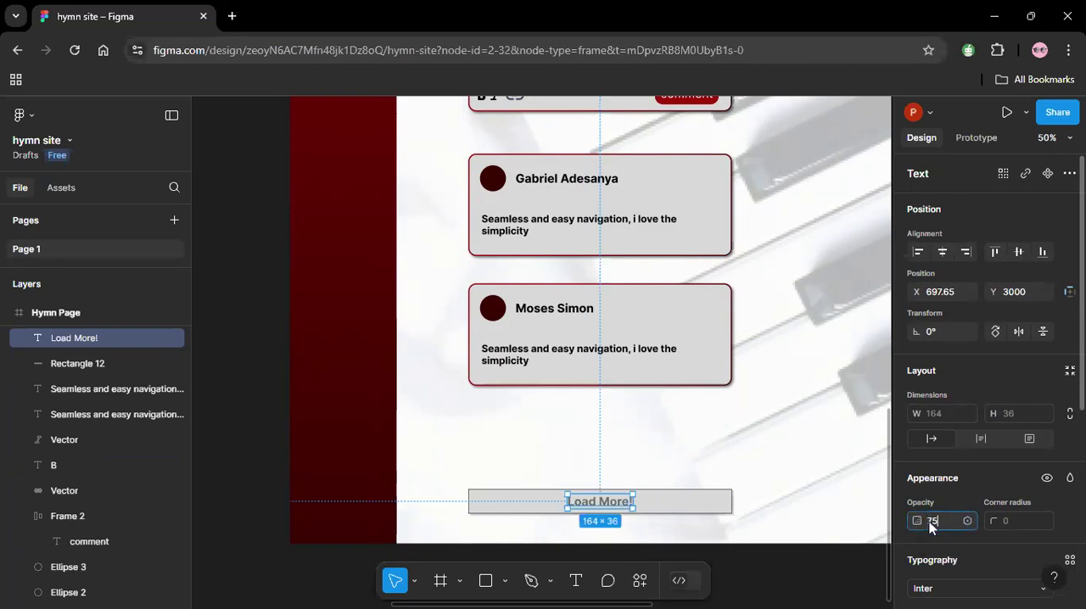
key(Return)
click(789, 485)
Group the "Load More!" text with the rectangle behind it.
click(619, 503)
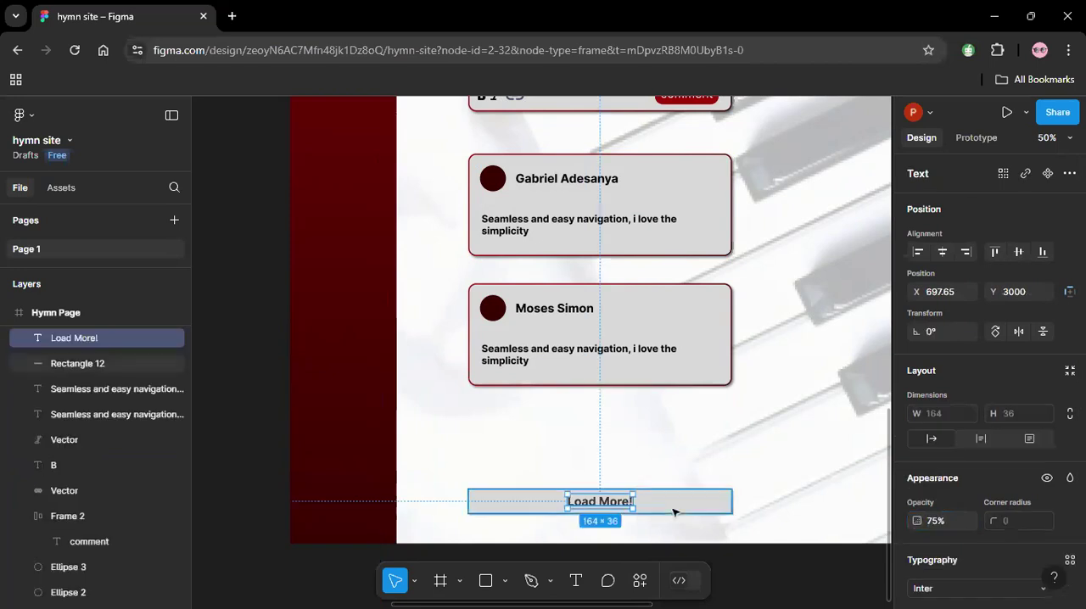
shift+click(672, 512)
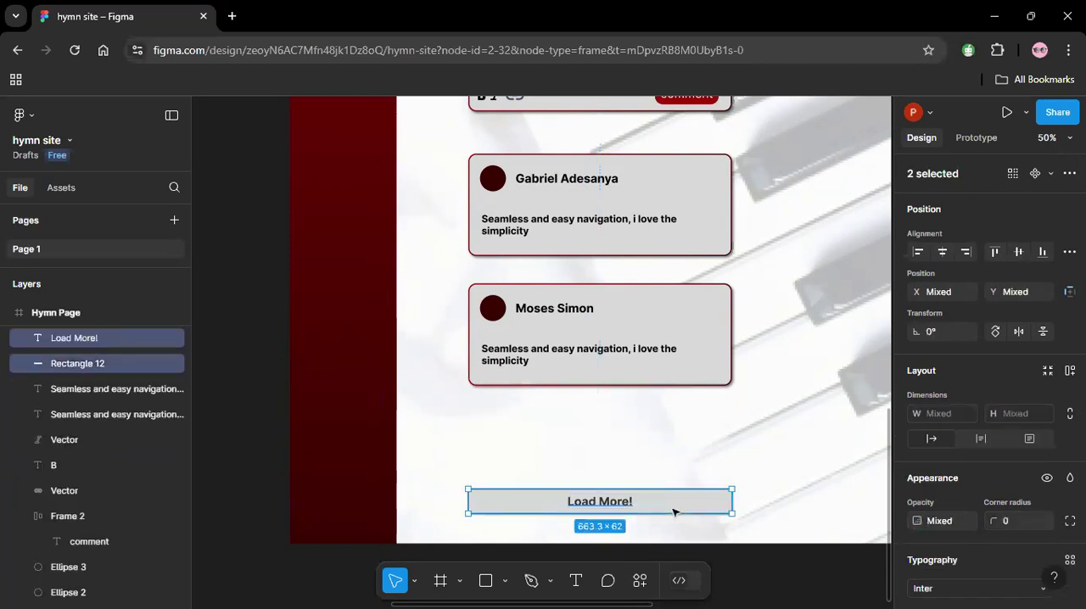
key(ctrl+g)
click(758, 453)
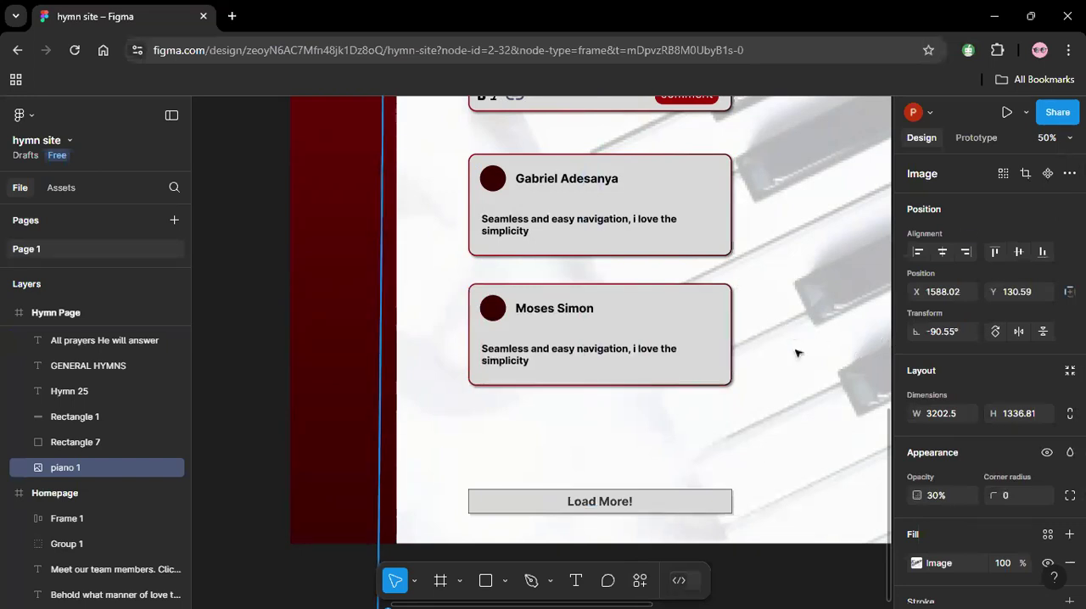
Zoom to fit to review the whole Hymn Page alongside the other frames.
click(1068, 139)
click(952, 248)
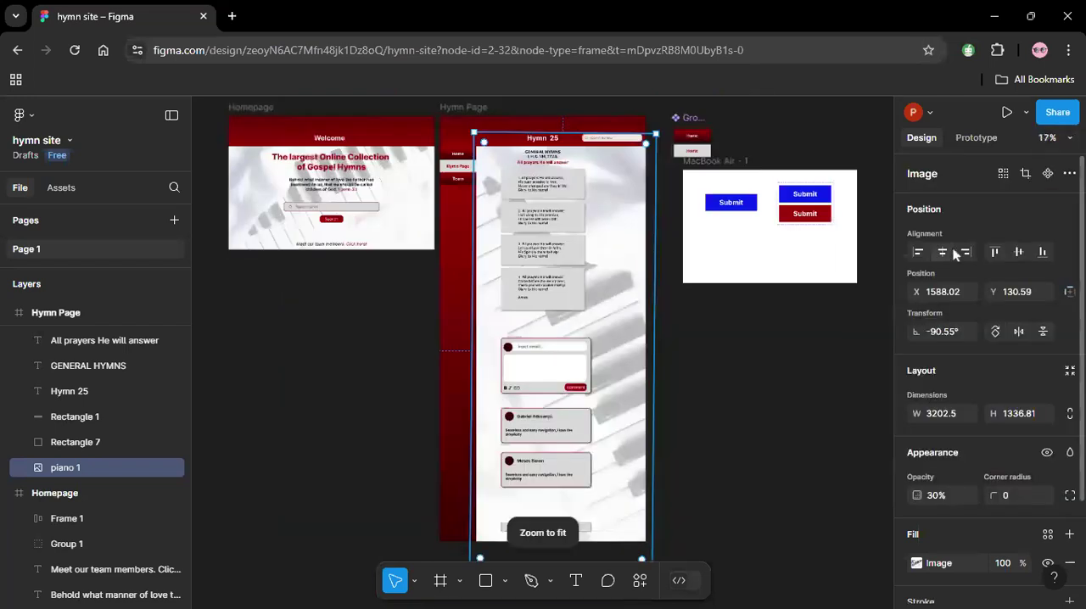
Duplicate the whole Hymn Page frame, placing the copy beyond the MacBook Air - 1 frame.
click(667, 446)
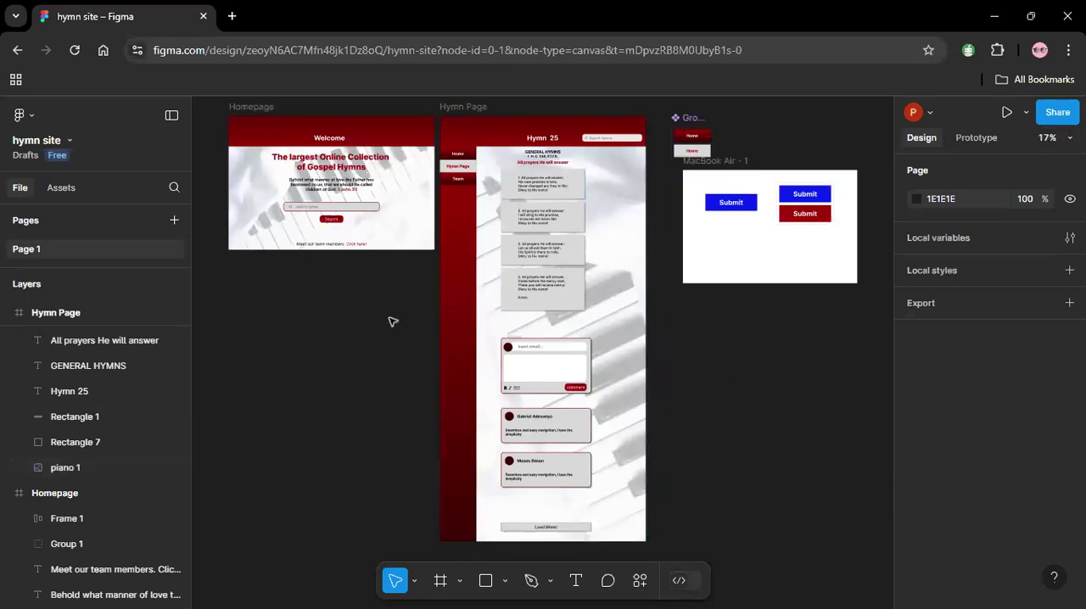
click(468, 108)
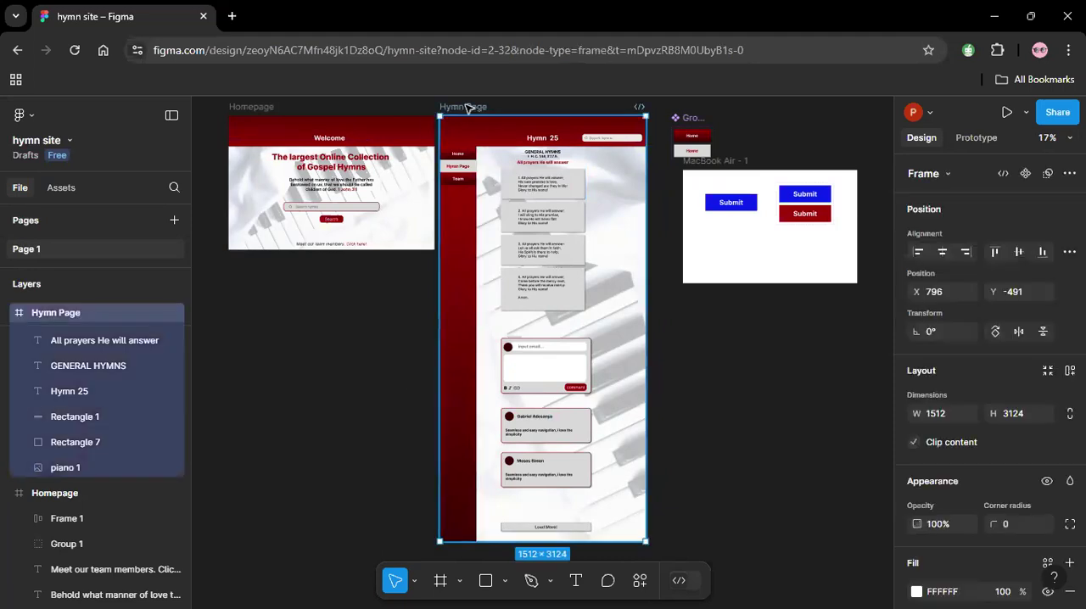
key(ctrl+d)
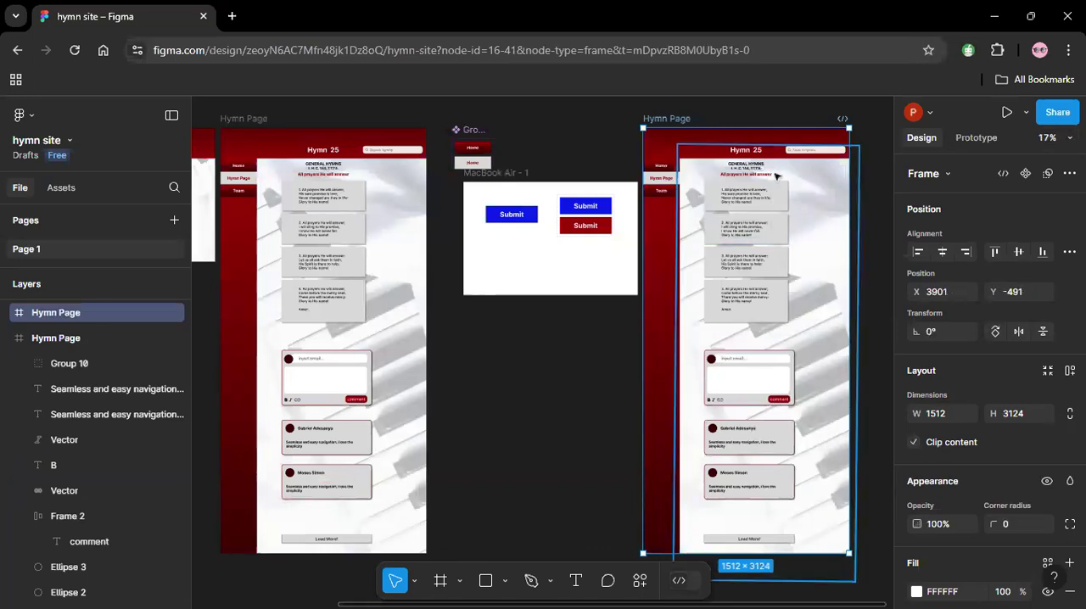
Delete the three hymn heading lines below the header on the duplicated page: "All prayers He will answer", the hymn reference and "GENERAL HYMNS".
click(758, 177)
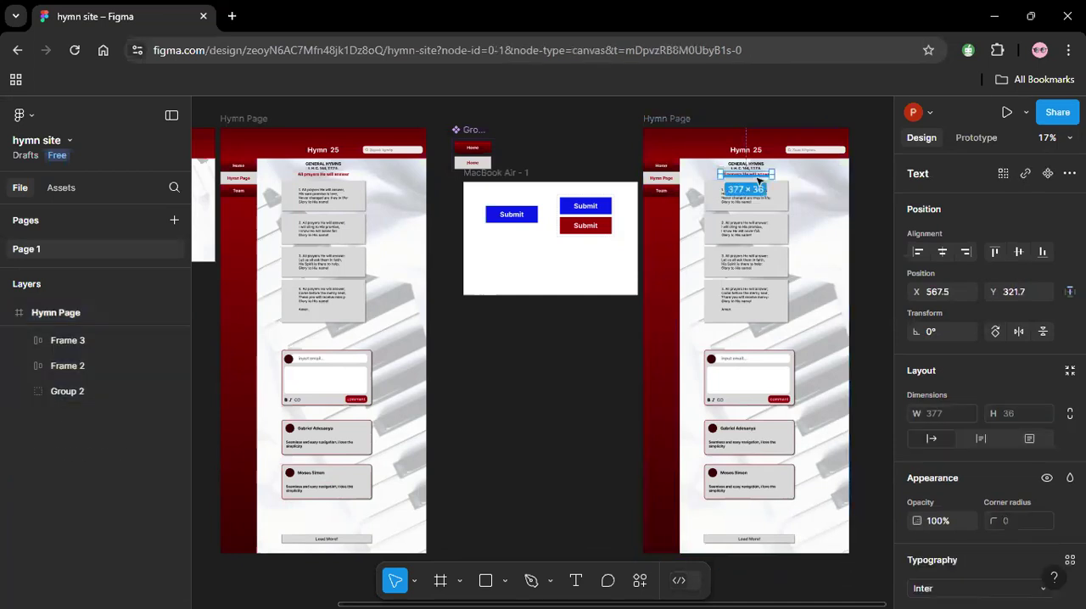
key(Delete)
click(757, 170)
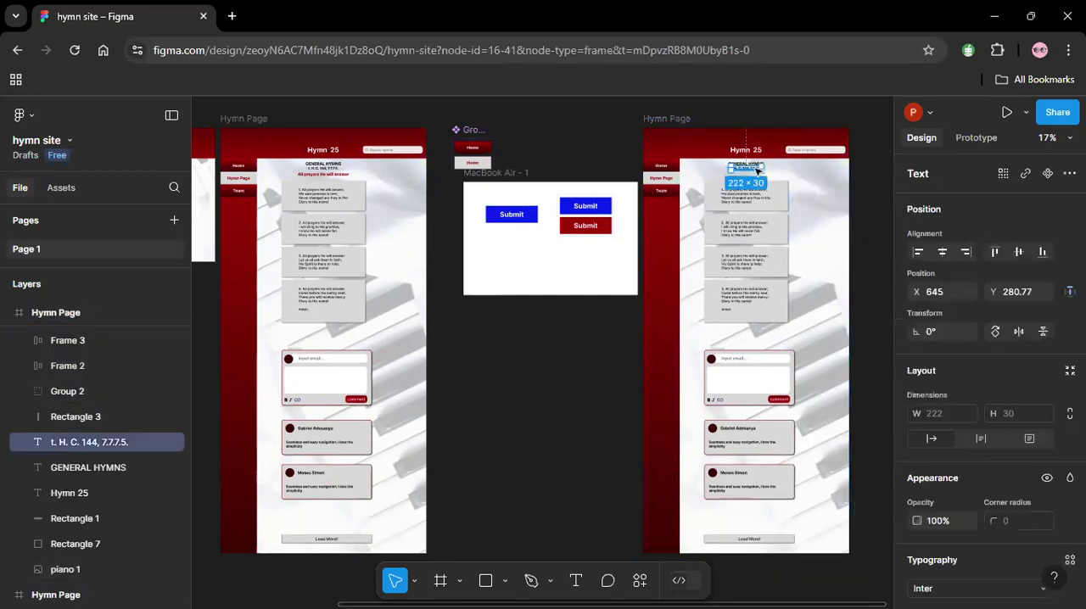
key(Delete)
click(753, 167)
key(Delete)
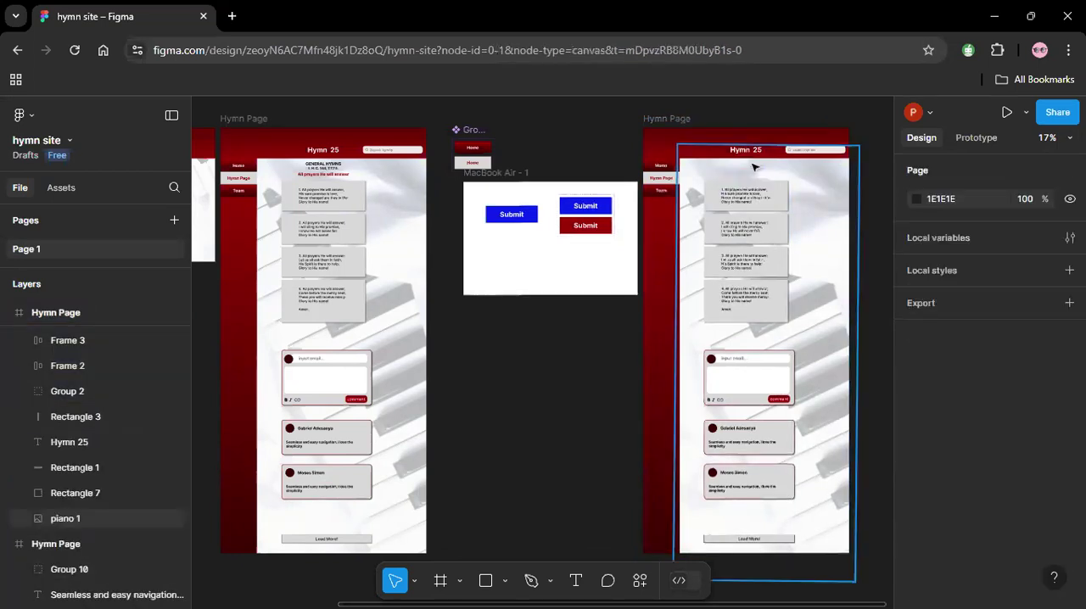
Change the duplicate's header title to "Team Members" and center it horizontally on the page.
click(744, 151)
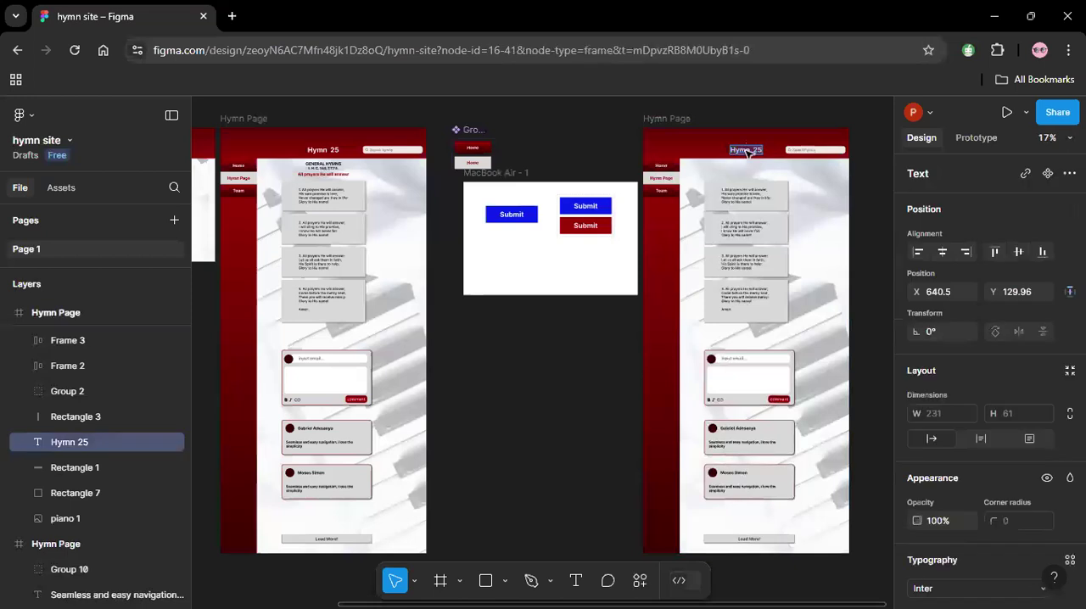
text(Team Memners)
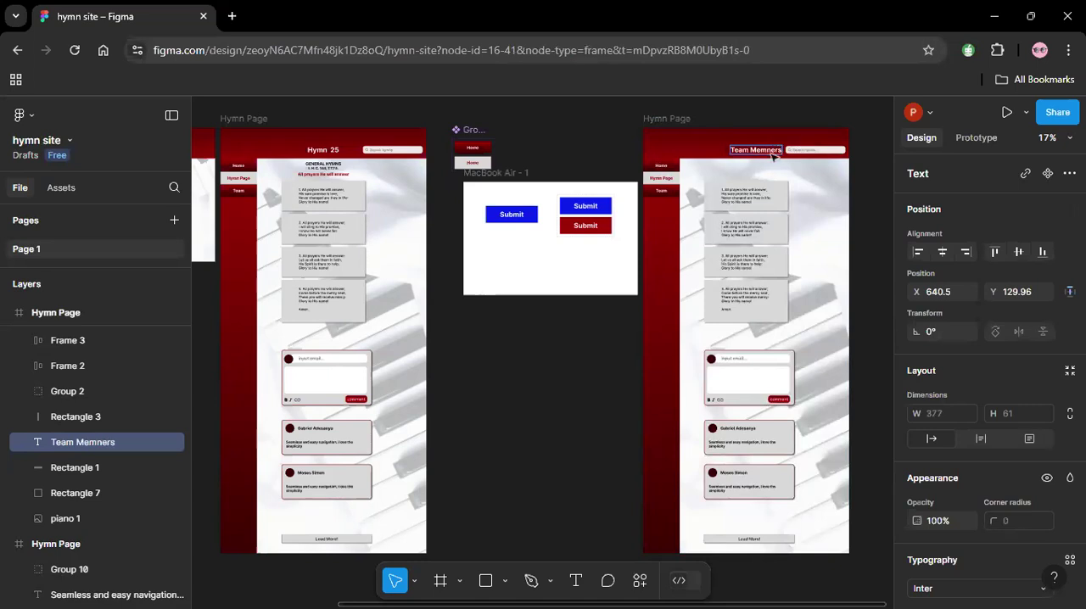
key(BackSpace)
key(BackSpace)
key(BackSpace)
key(BackSpace)
text(bers)
key(Escape)
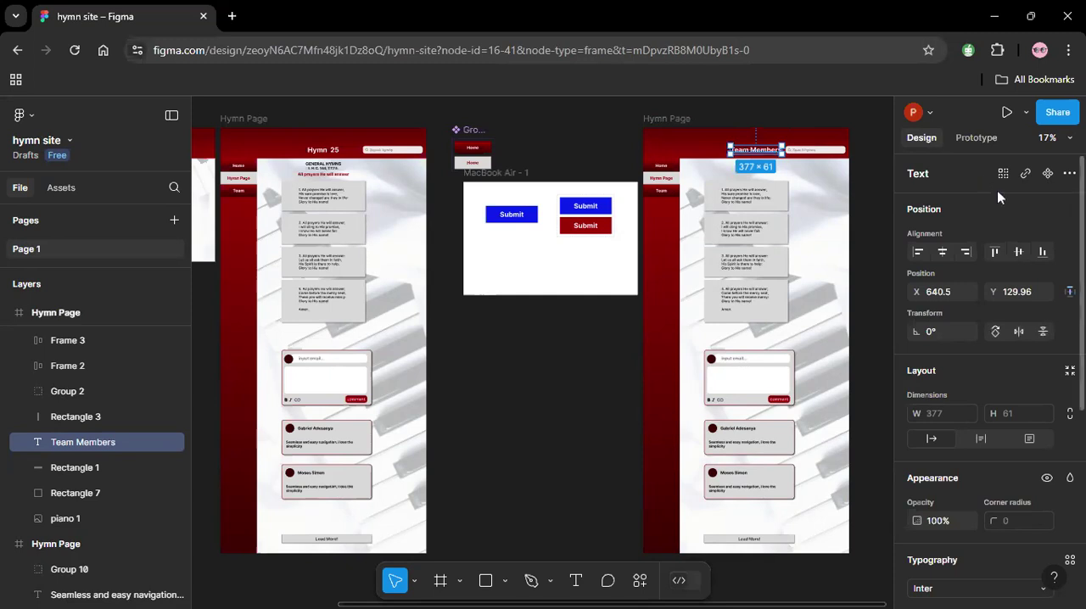
click(938, 251)
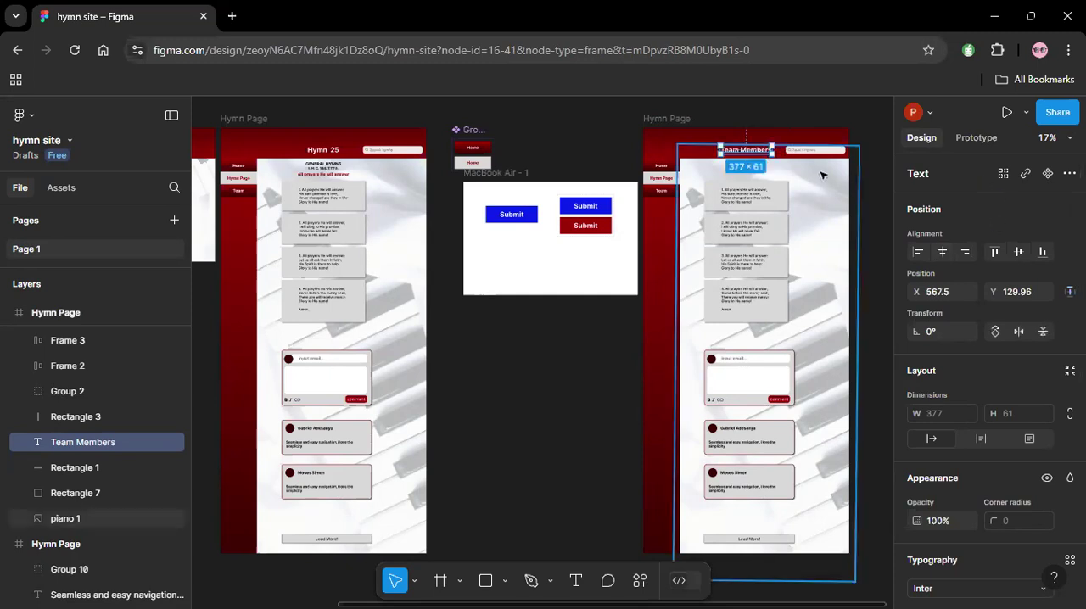
Delete all four hymn verse cards, including their text, from the duplicated page.
click(776, 202)
double_click(777, 204)
key(Delete)
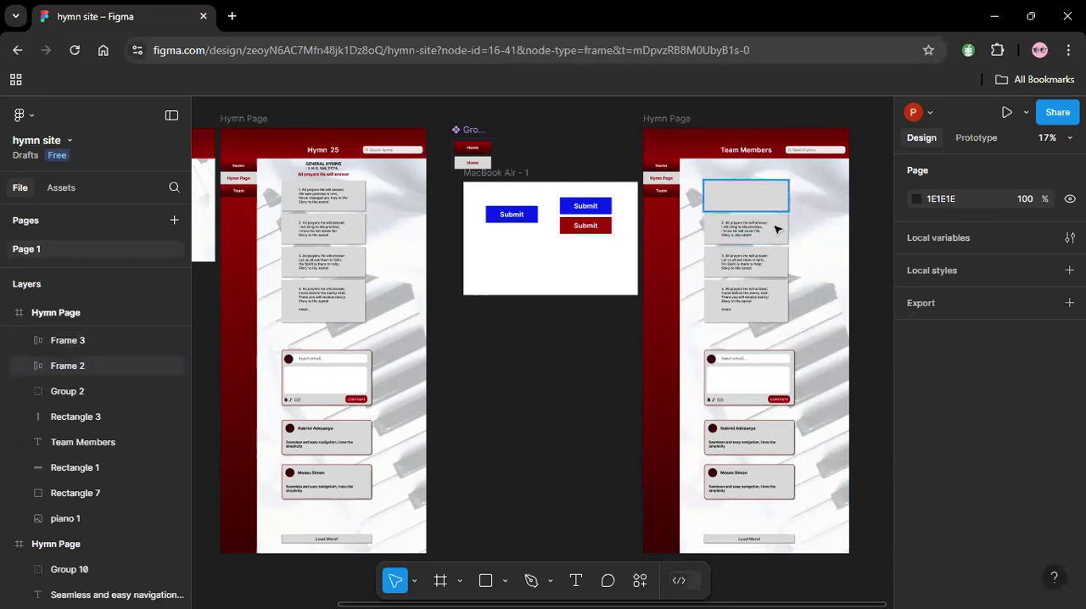
click(774, 207)
shift+click(776, 231)
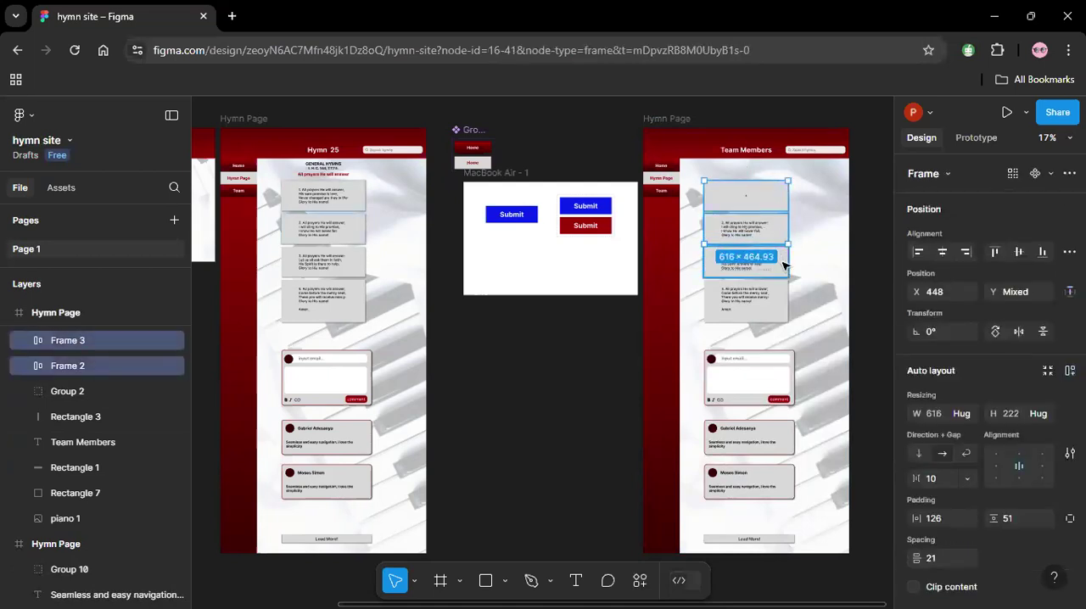
shift+click(777, 261)
shift+click(781, 312)
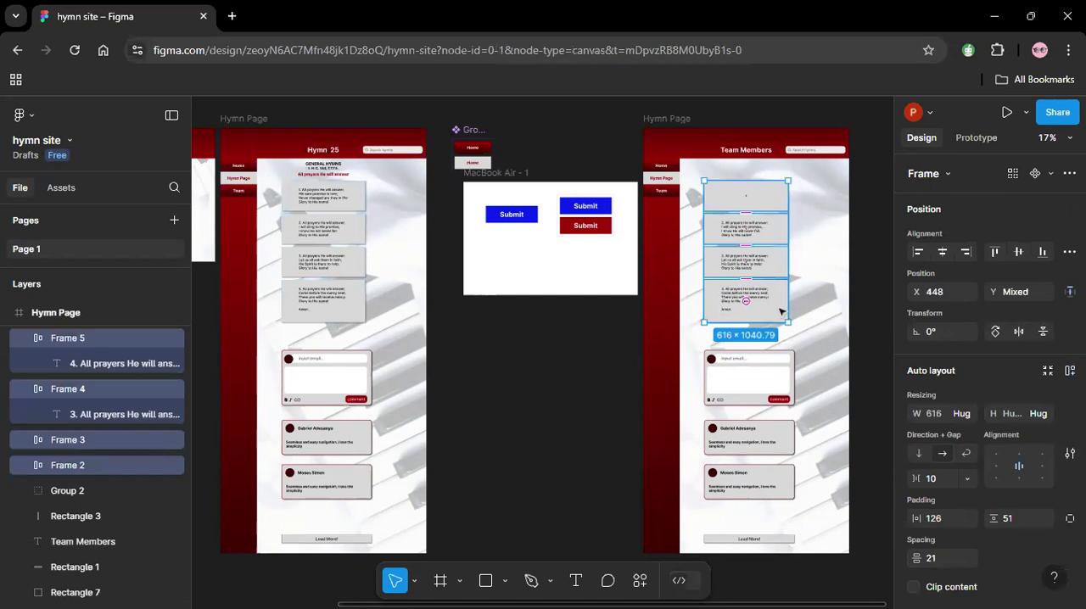
key(Delete)
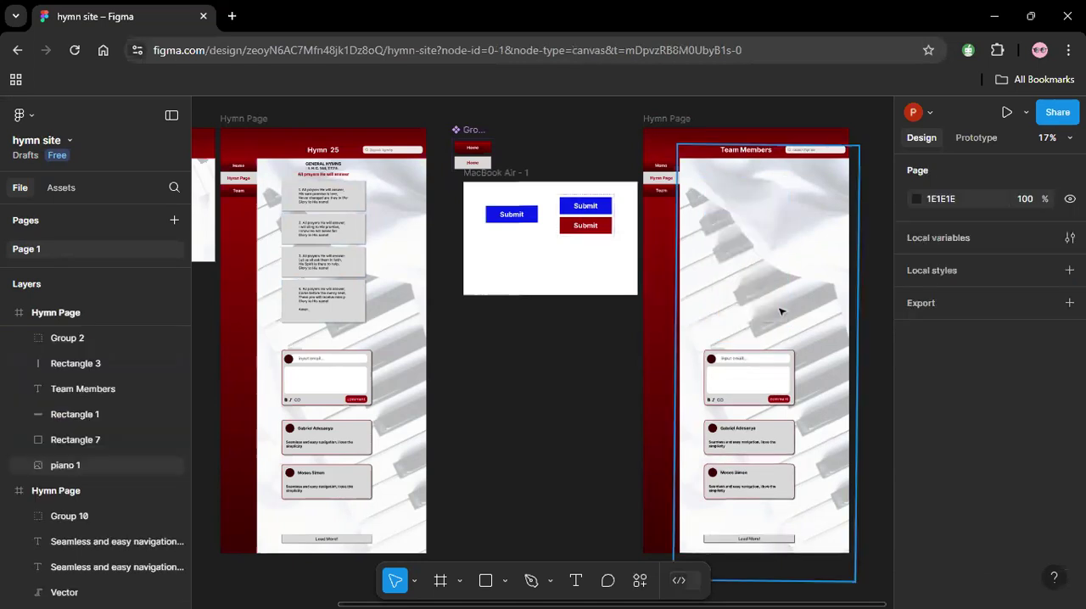
Delete the comment input card's boxes and comment button, and both posted-comment cards with their comment texts, from the duplicated page.
click(783, 376)
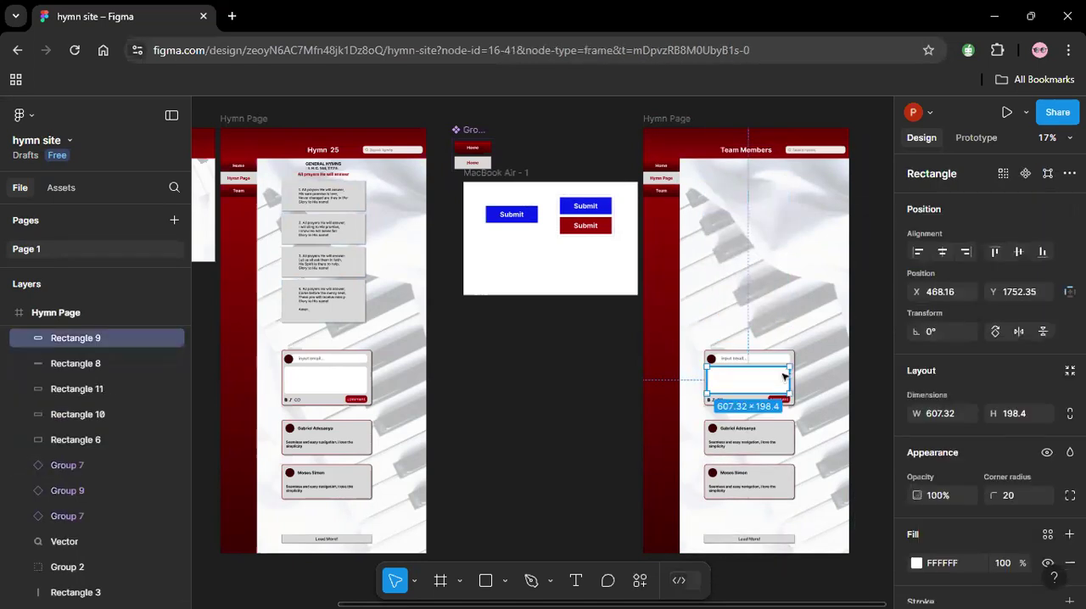
click(766, 442)
key(Delete)
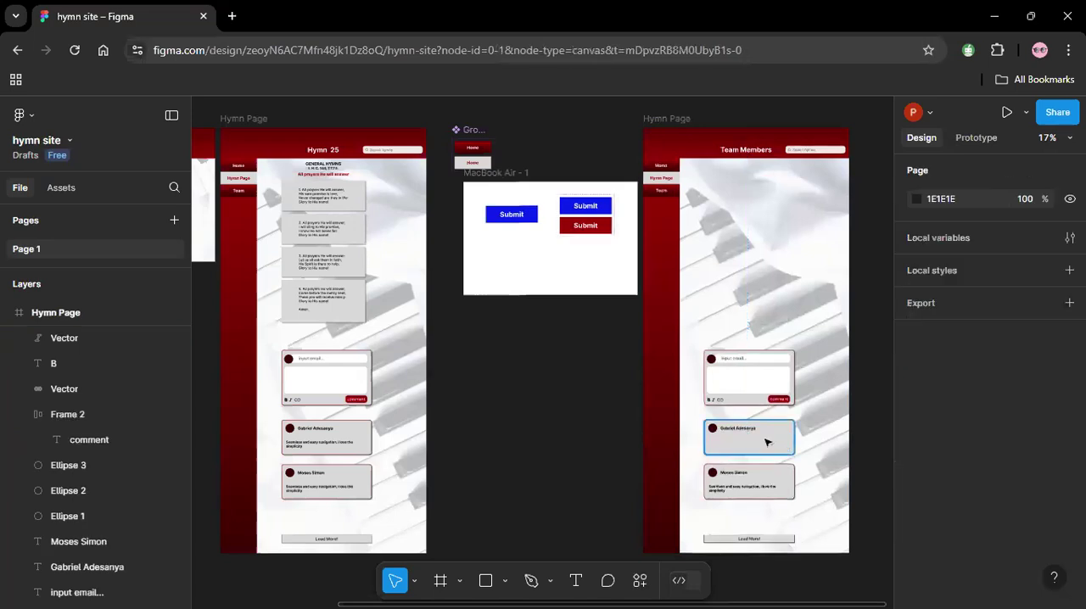
drag(878, 338, 756, 506)
shift+click(810, 282)
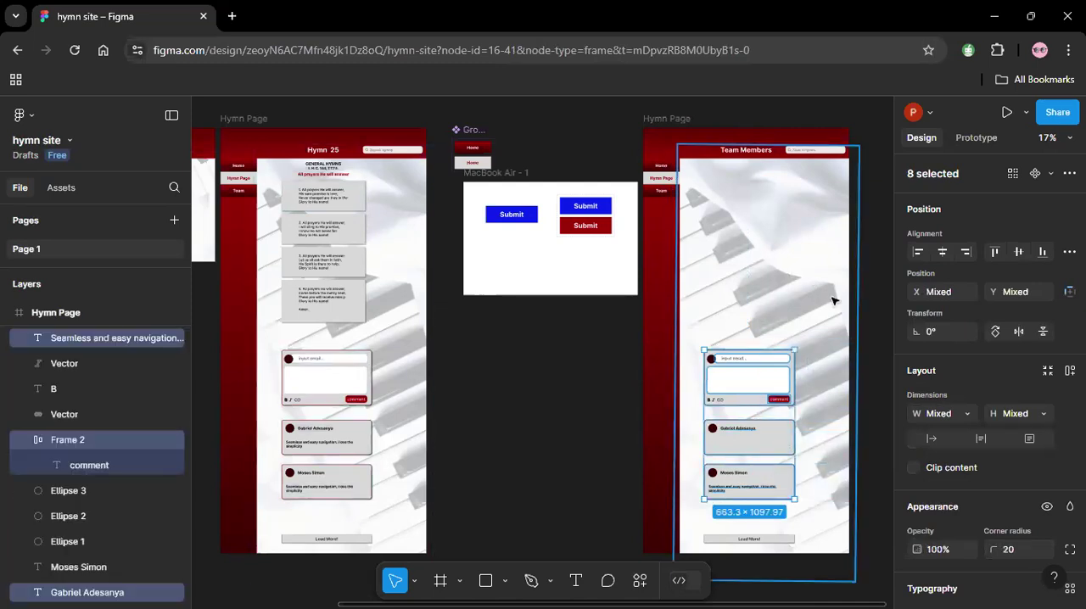
key(Delete)
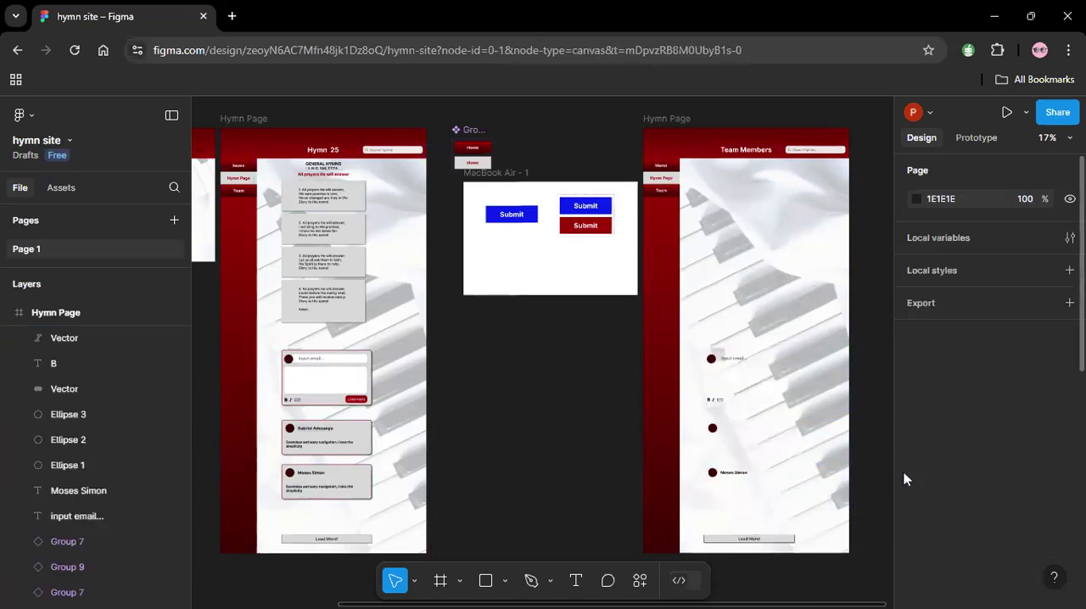
Delete the leftover avatar circles, formatting icons, email placeholder and commenter name from the duplicate's comment area.
click(747, 424)
drag(874, 332, 707, 485)
shift+click(789, 283)
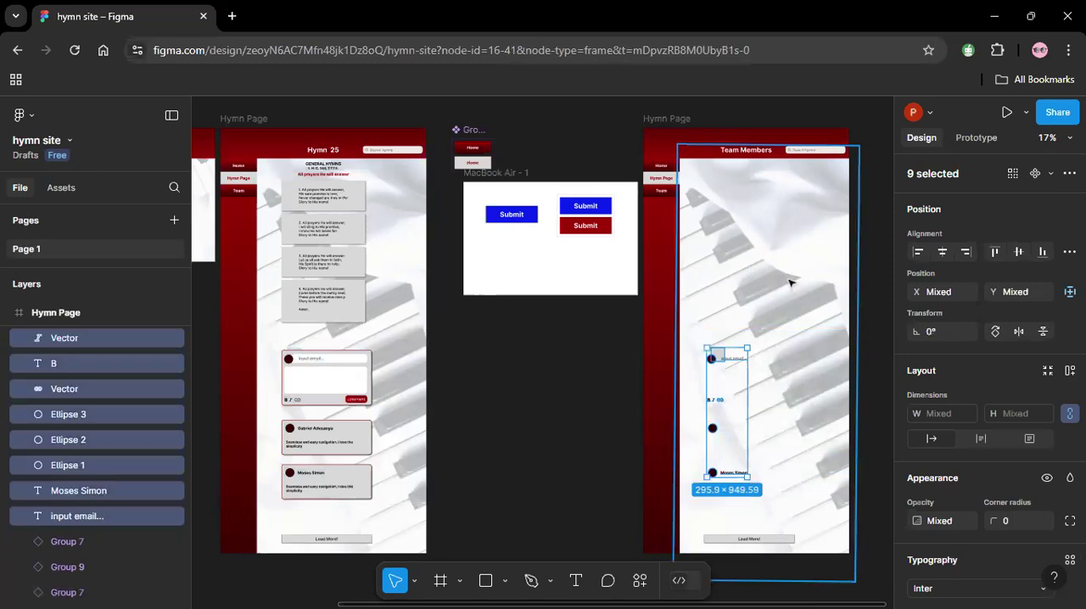
key(Escape)
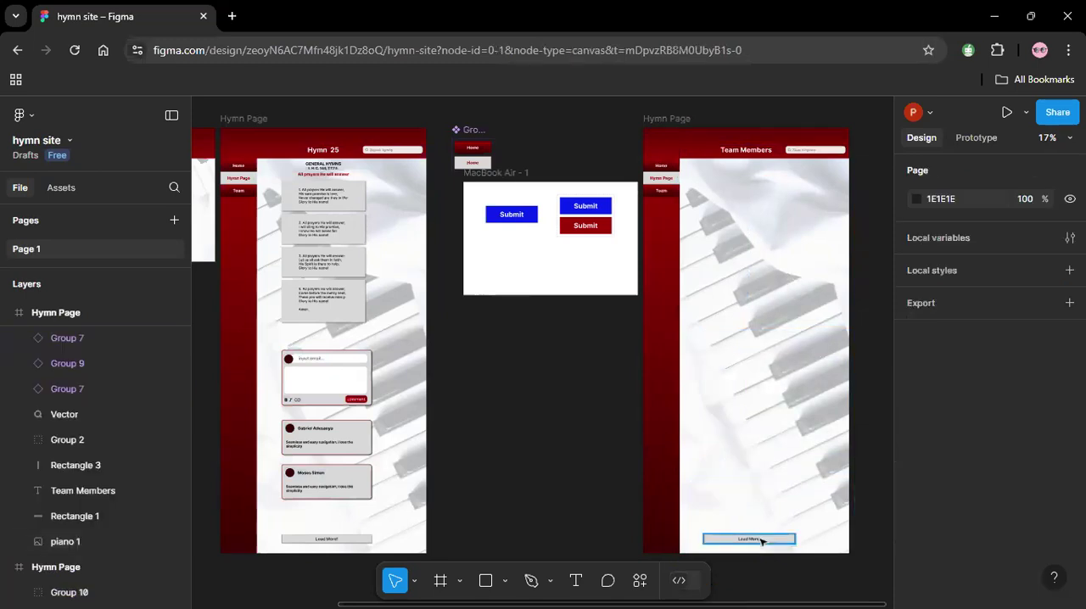
Delete the "Load More!" button group from the duplicated page, leaving the piano background image out of the selection.
drag(875, 523, 706, 560)
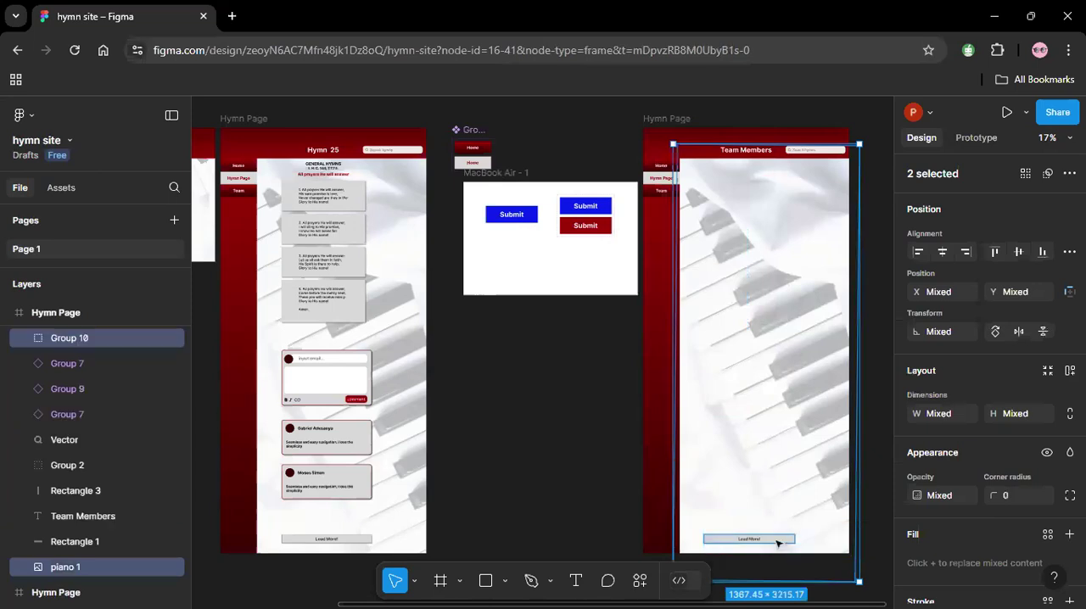
shift+click(772, 450)
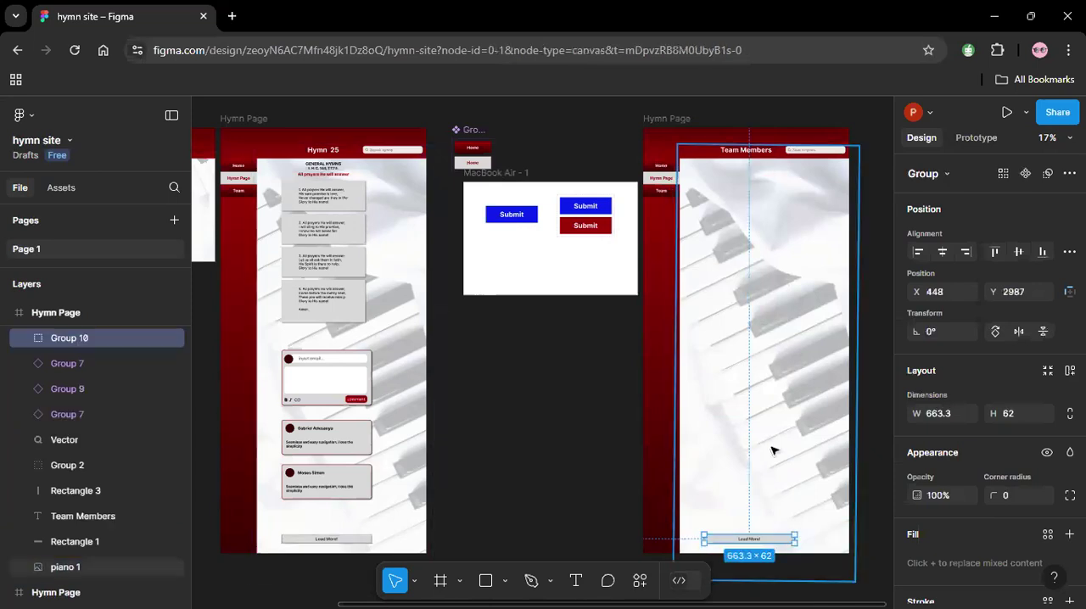
key(Delete)
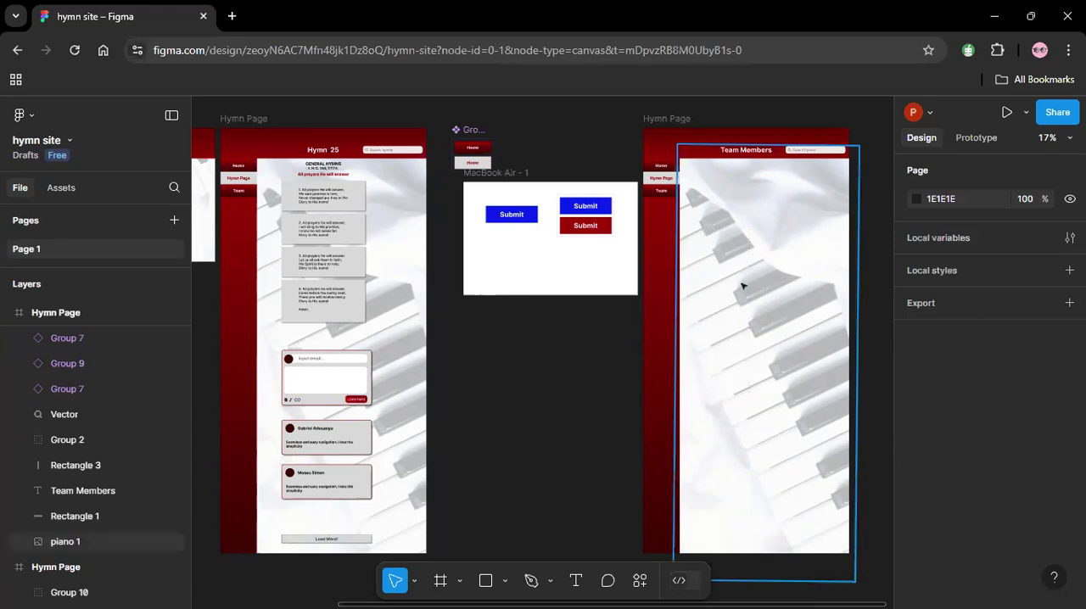
Rename the duplicated frame as "Team page".
key(z)
drag(621, 112, 862, 228)
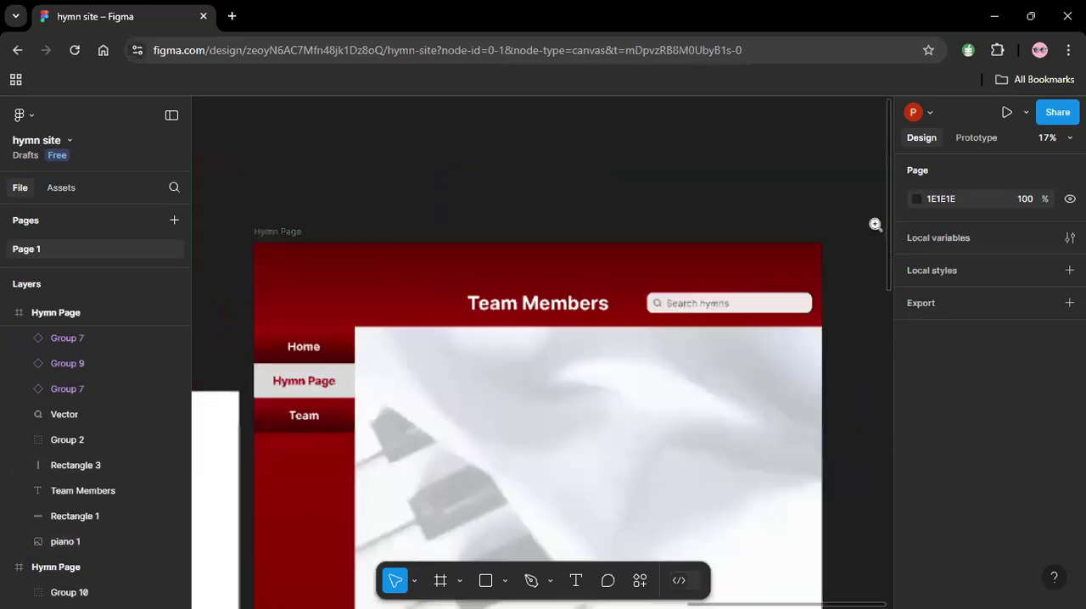
click(289, 232)
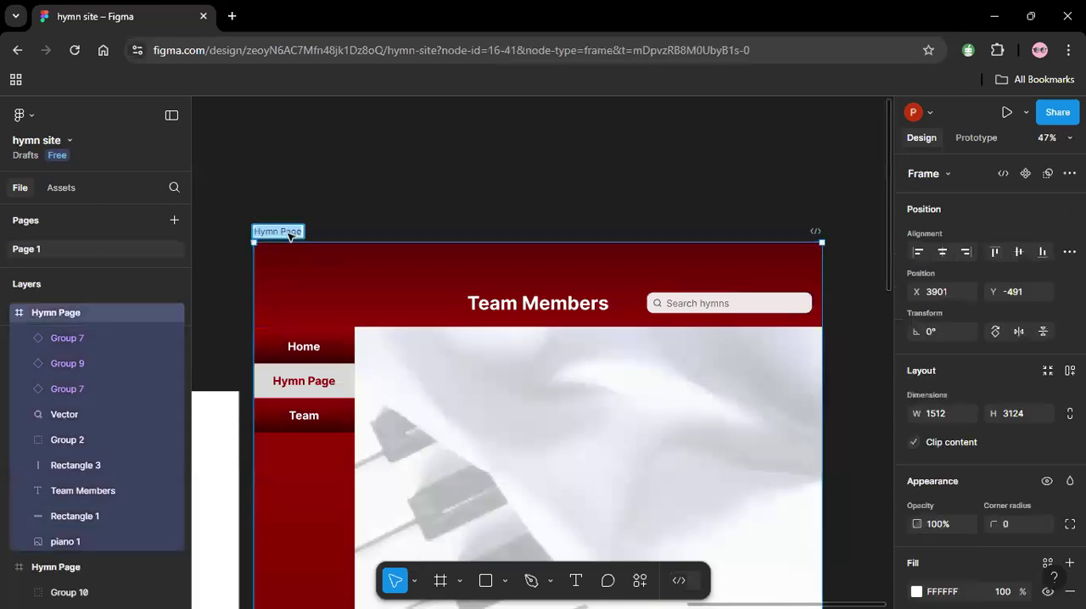
text(Team)
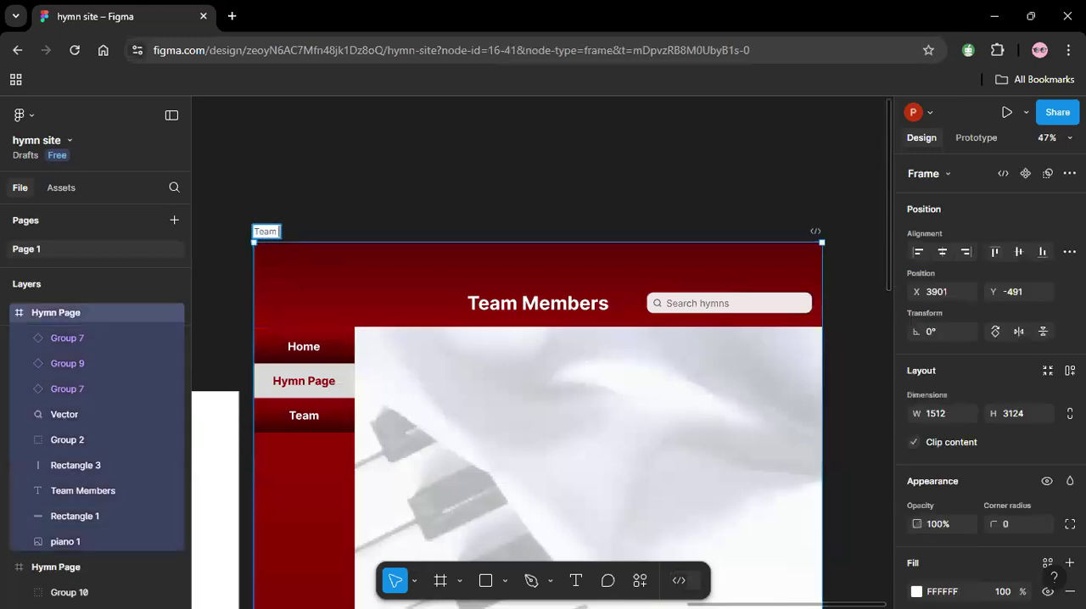
text( page)
click(404, 174)
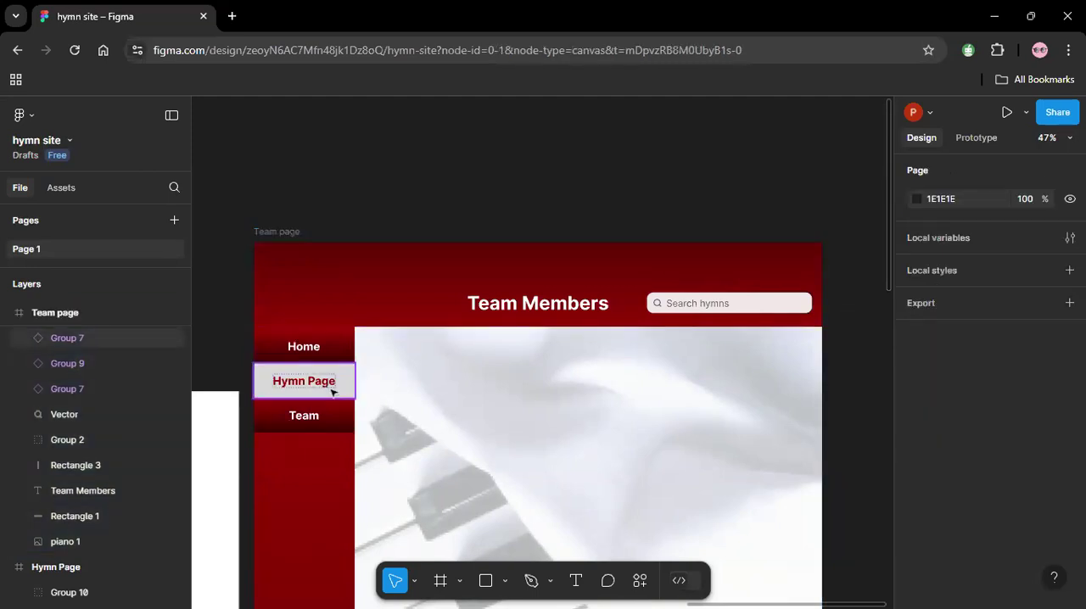
Switch the "Hymn Page" navigation item on the Team page to the Default variant.
click(332, 391)
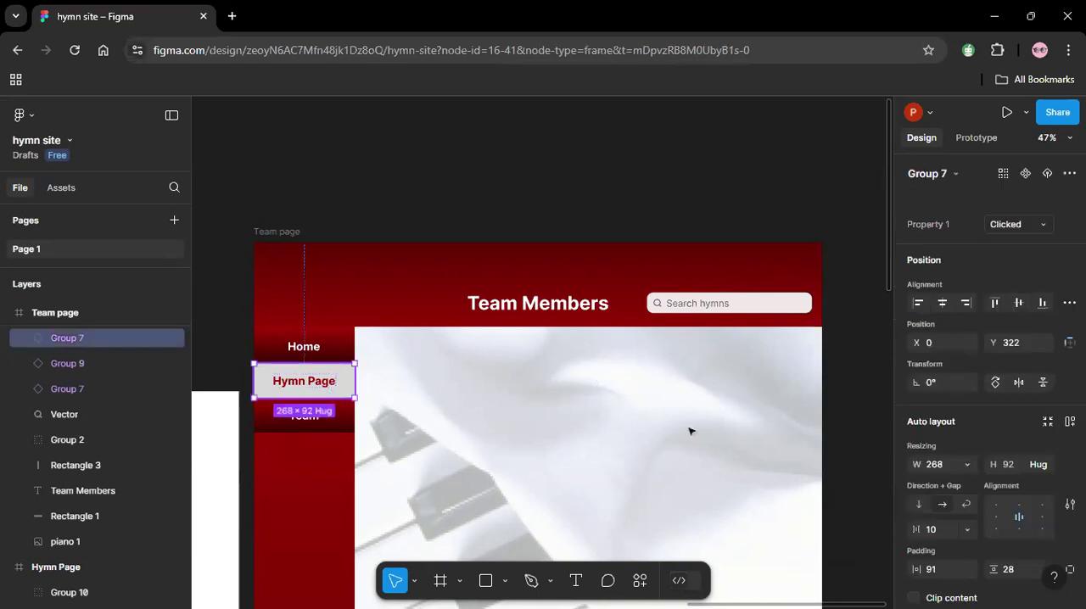
click(1043, 229)
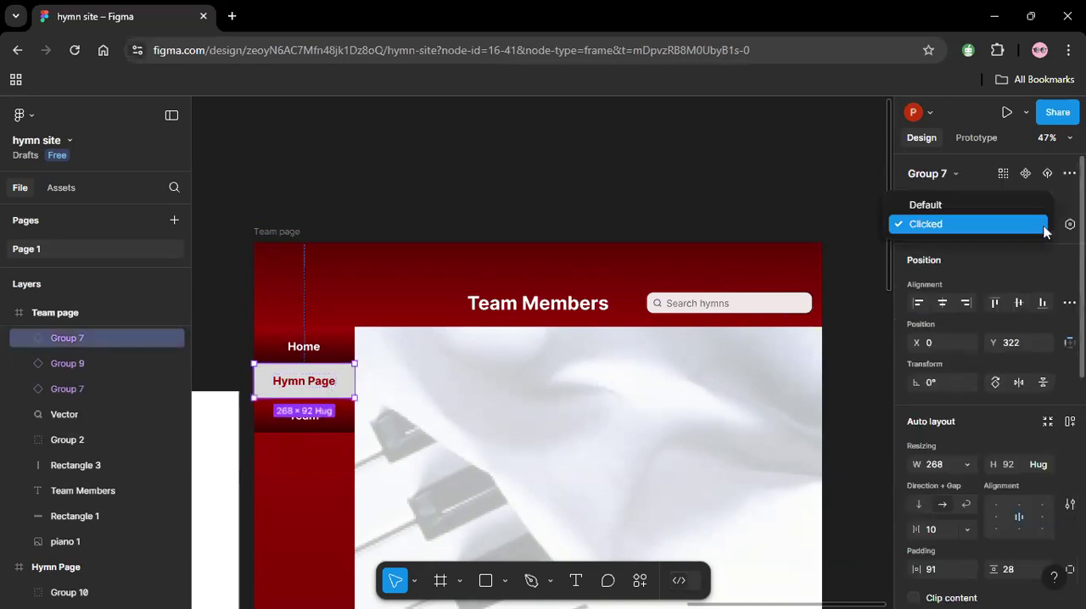
click(976, 210)
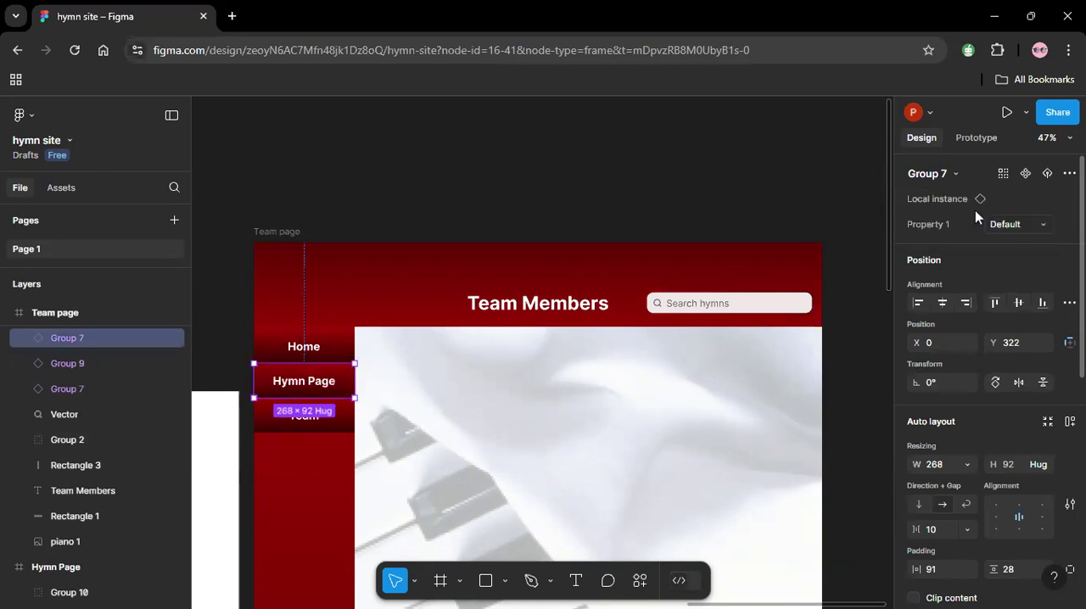
click(539, 145)
Switch the "Team" navigation item on the Team page to the Clicked variant.
click(313, 429)
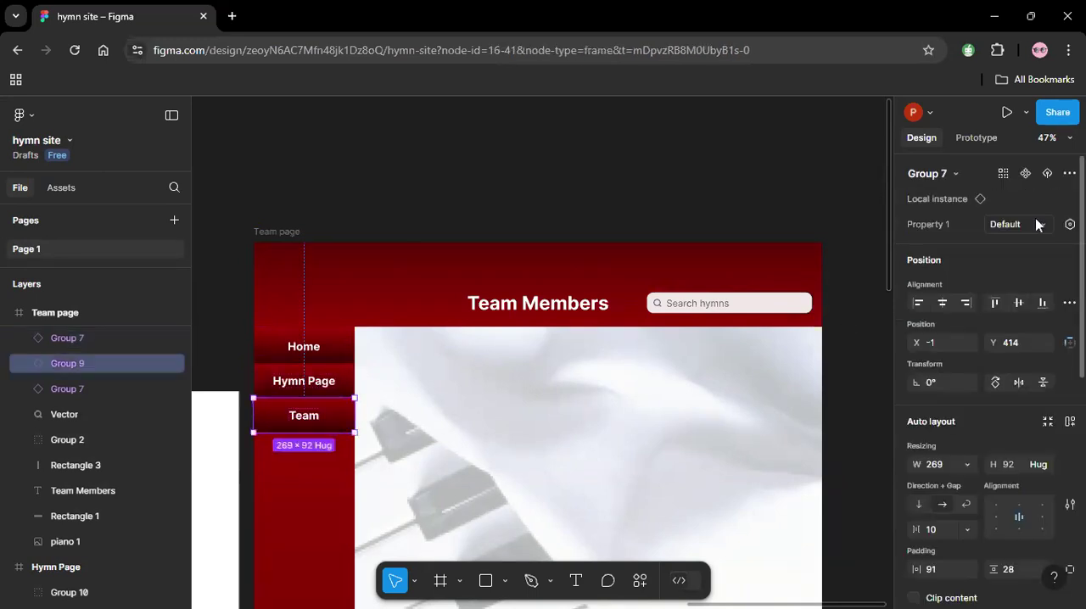
click(988, 224)
click(1002, 246)
click(717, 162)
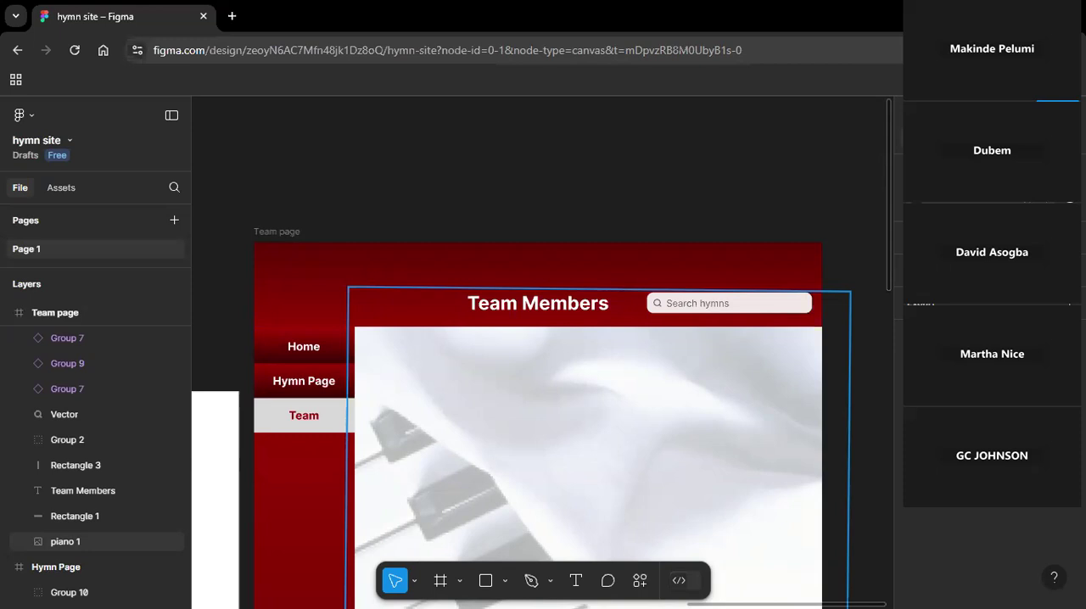
Add a "Fascinators" text to the Team page's content area, below the "Team Members" header.
click(576, 580)
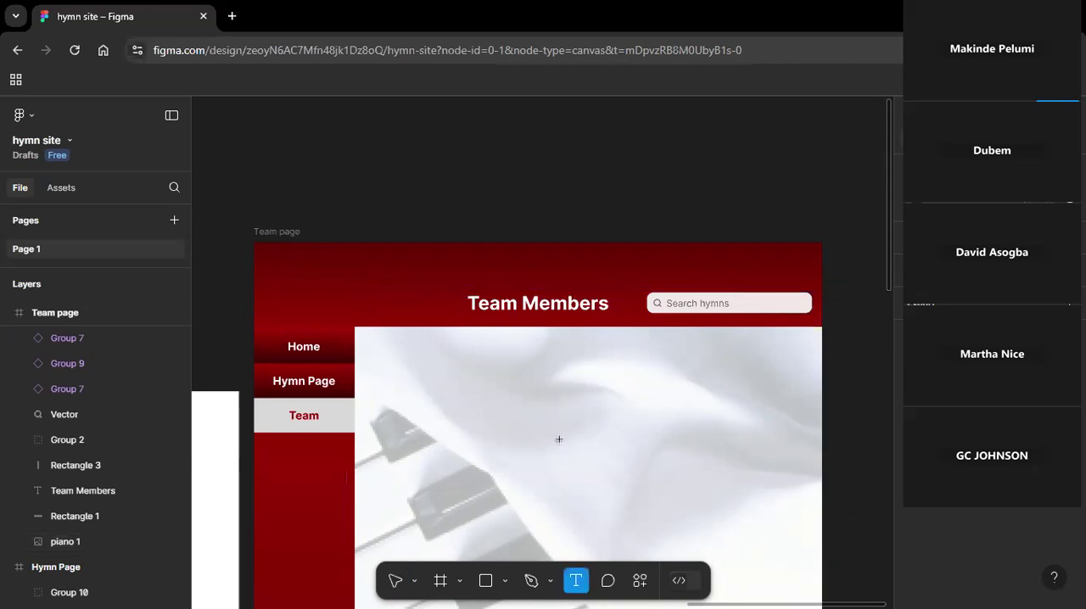
click(519, 390)
text(Fa)
key(Escape)
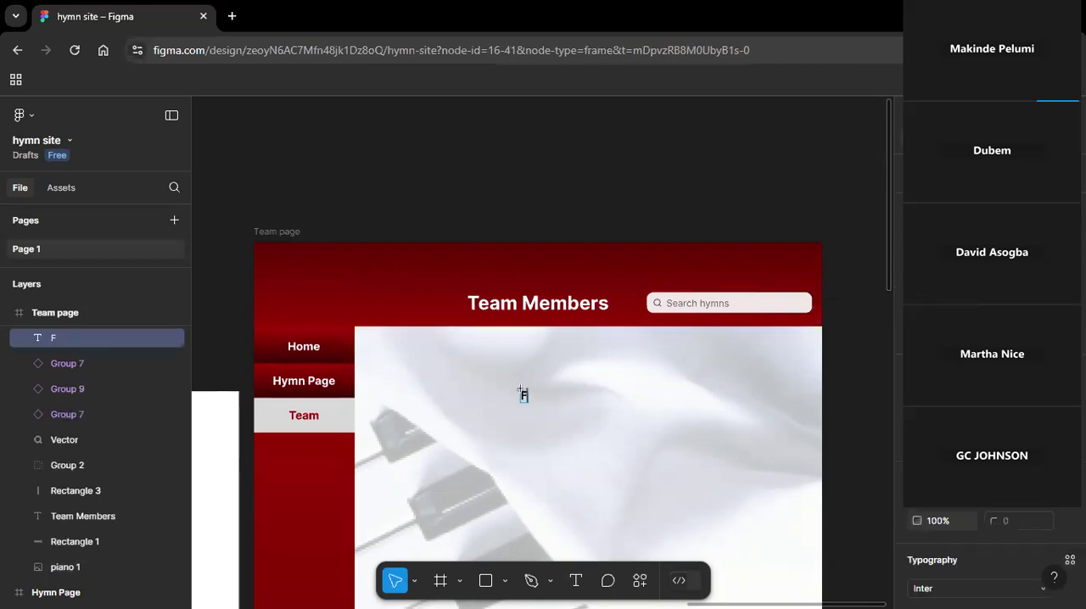
text(scinators)
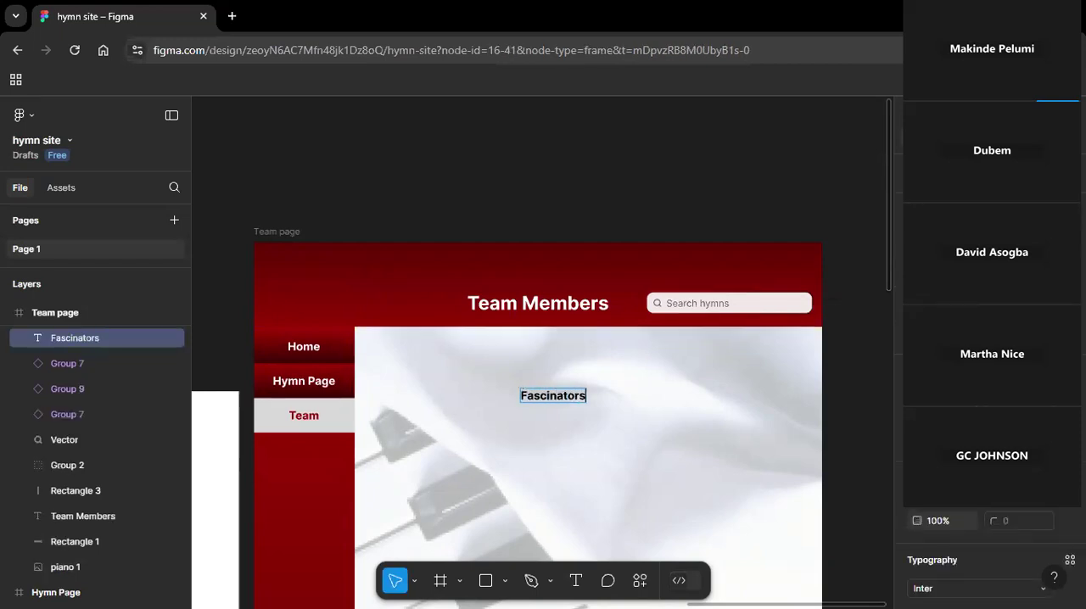
Move the "Fascinators" text to the upper-left corner of the Team page's content area.
key(Escape)
drag(548, 397, 434, 345)
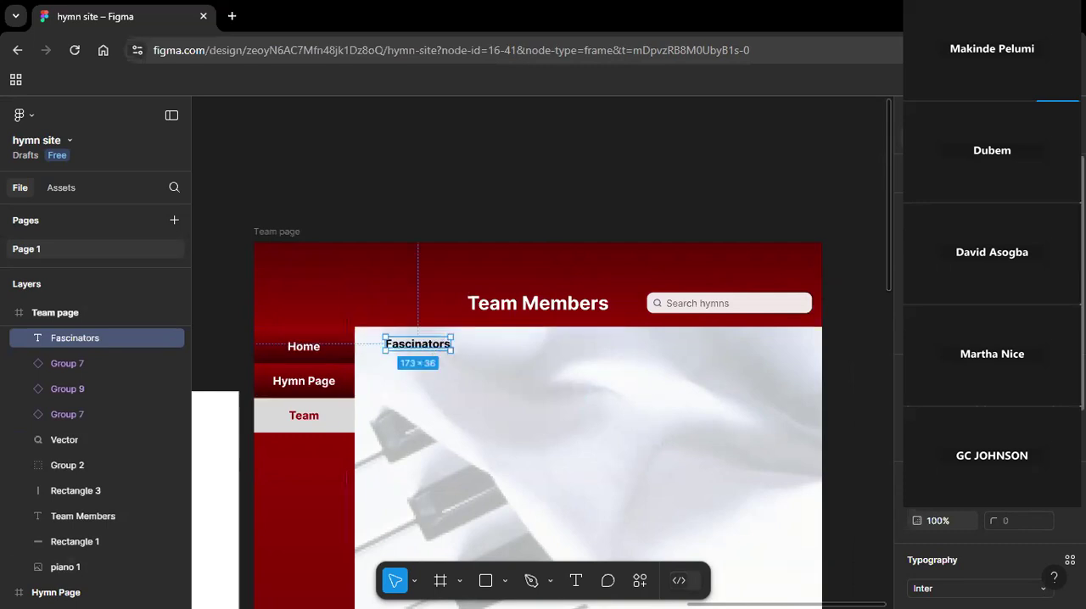
Try larger font sizes on the "Fascinators" text.
scroll(984, 543, down, 3)
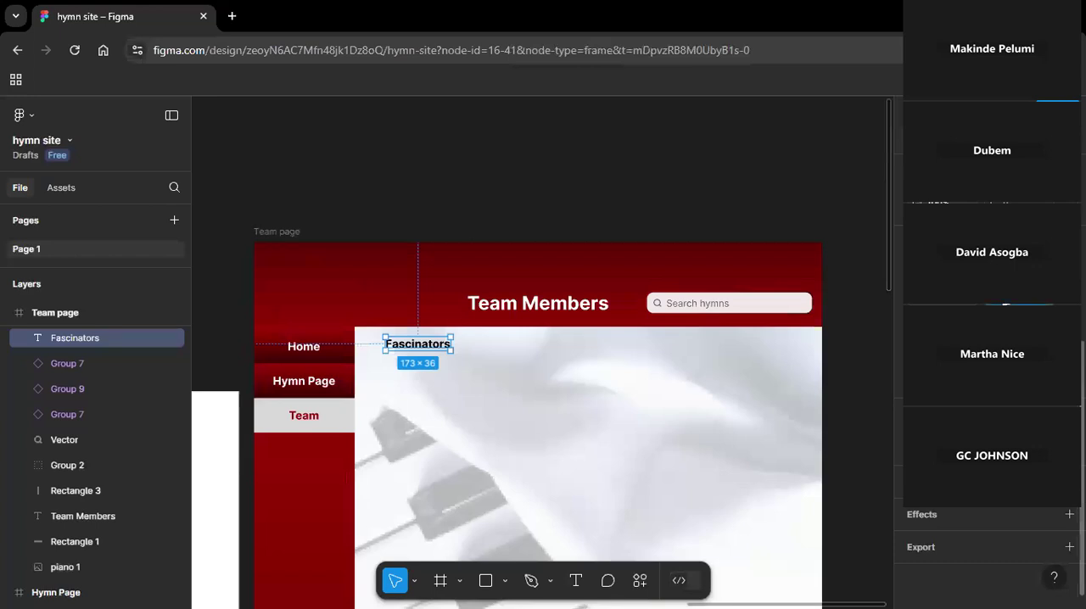
key(Return)
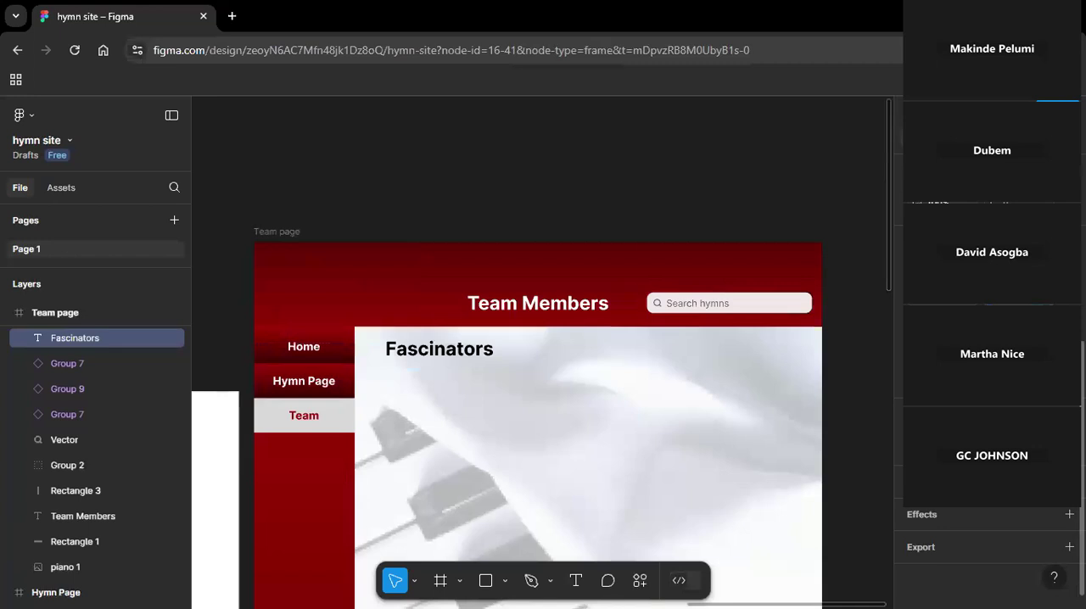
click(568, 312)
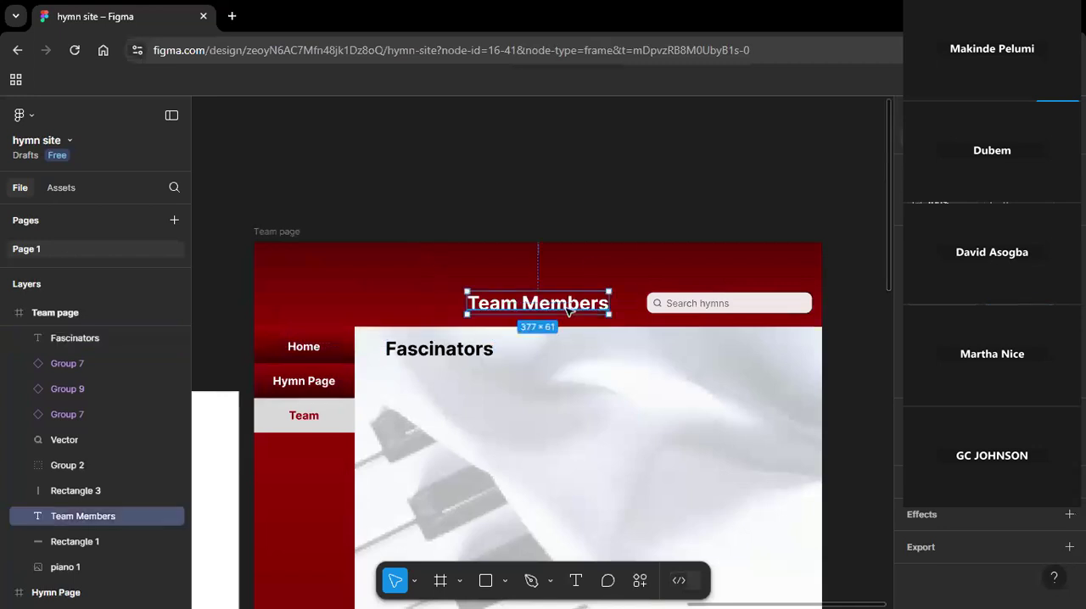
click(486, 353)
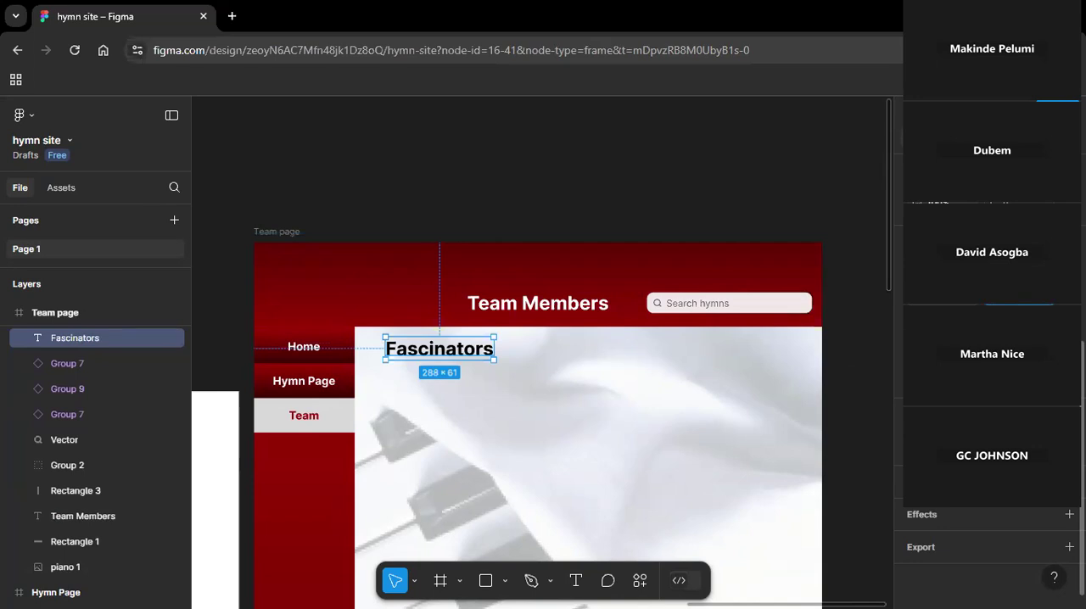
key(Return)
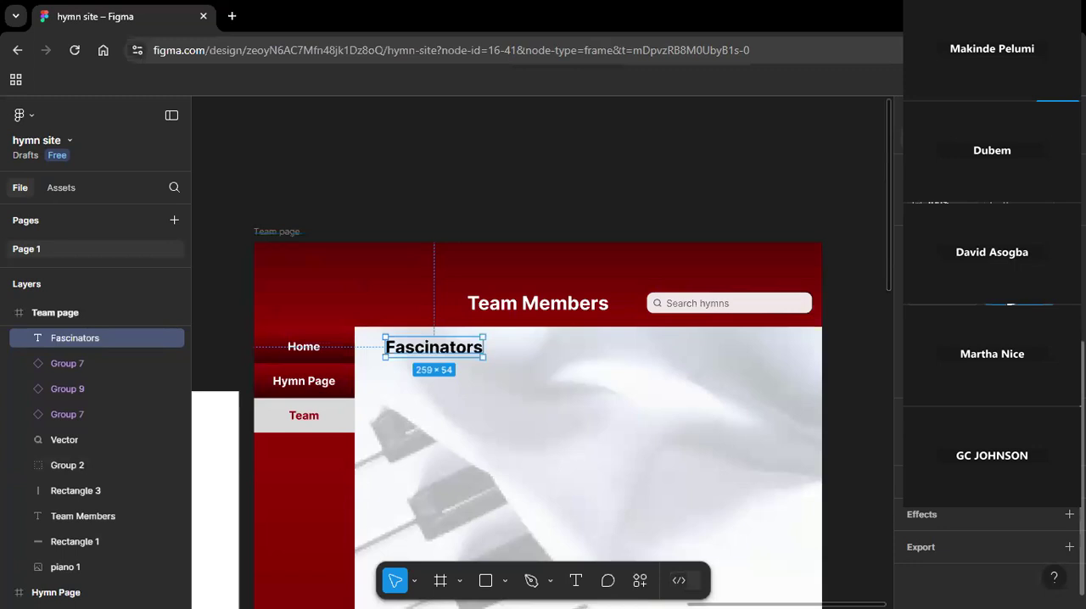
key(Return)
Nudge the "Fascinators" text slightly lower within the content area.
click(643, 165)
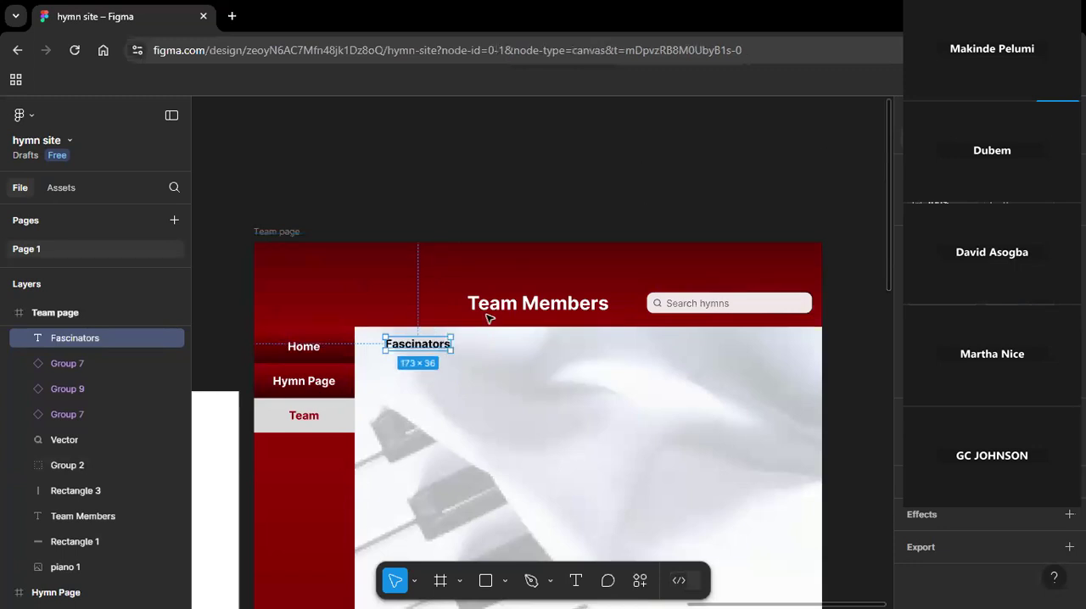
click(415, 355)
drag(416, 357, 415, 363)
click(500, 203)
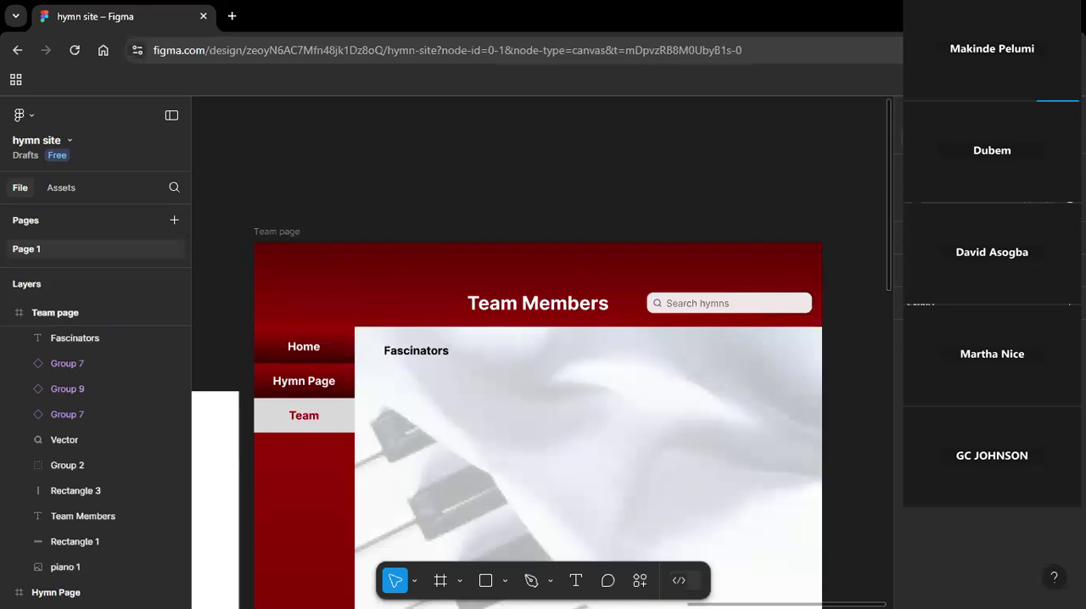
Draw a rectangle about 277 × 298 below the "Fascinators" text as a photo placeholder.
scroll(893, 262, down, 5)
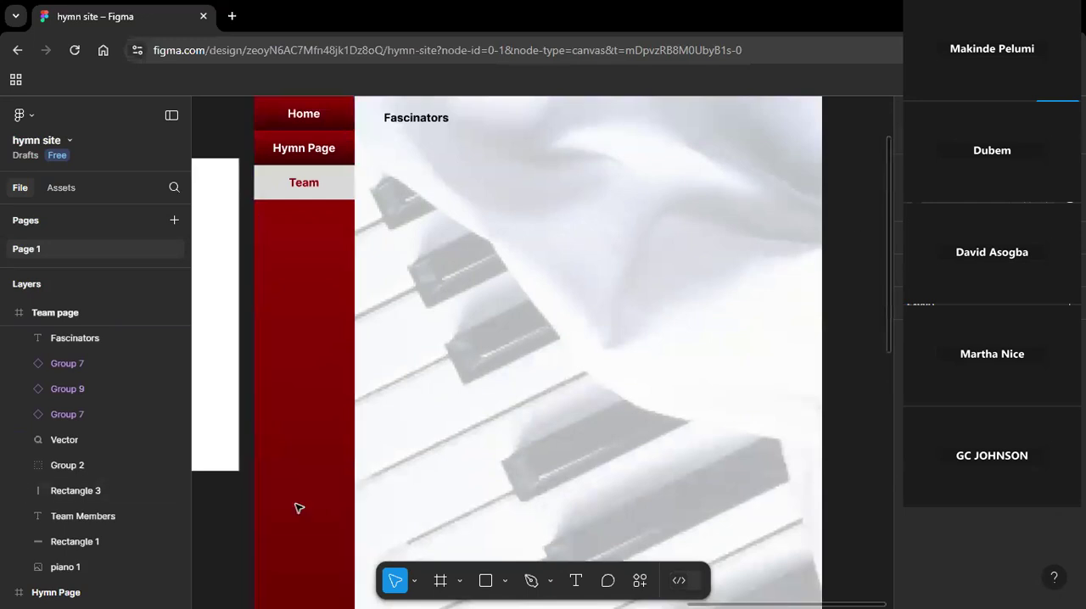
click(486, 580)
drag(406, 143, 510, 254)
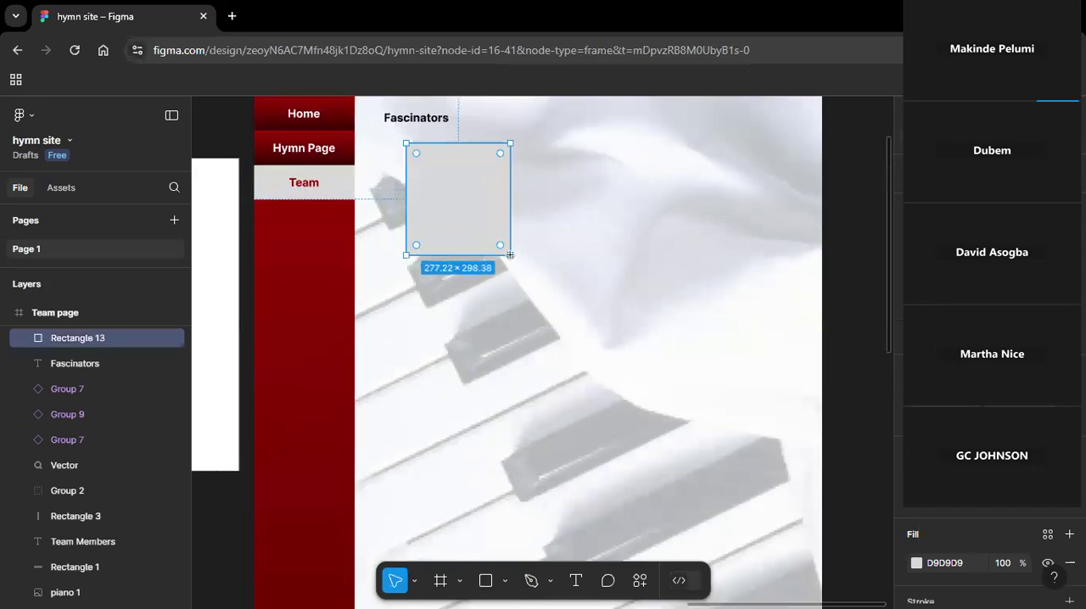
click(582, 209)
drag(465, 182, 450, 223)
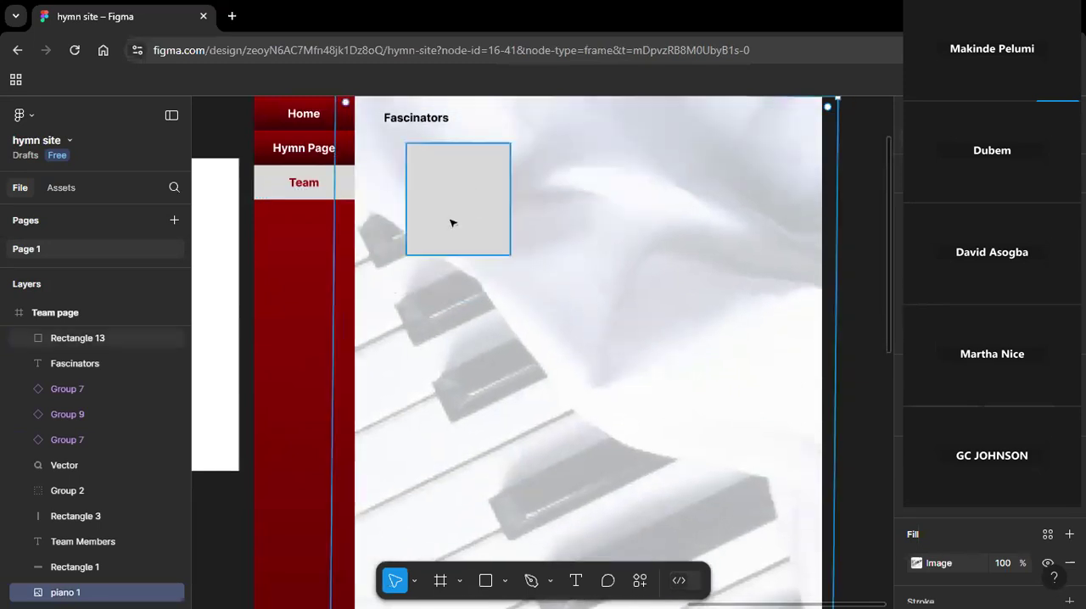
key(ctrl+z)
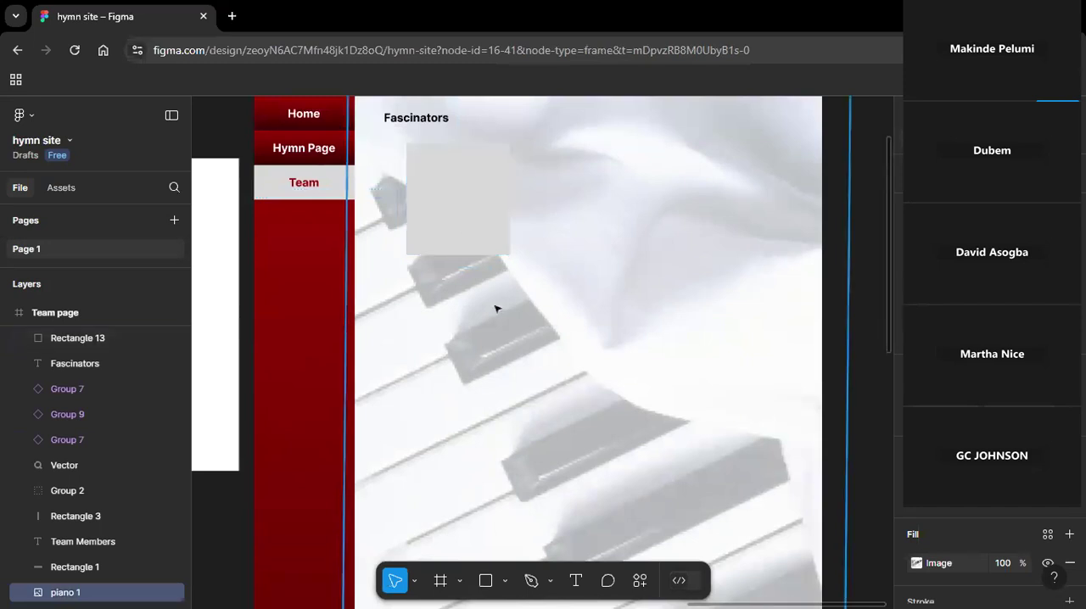
Move the grey placeholder rectangle slightly down and left beneath the "Fascinators" text.
click(463, 226)
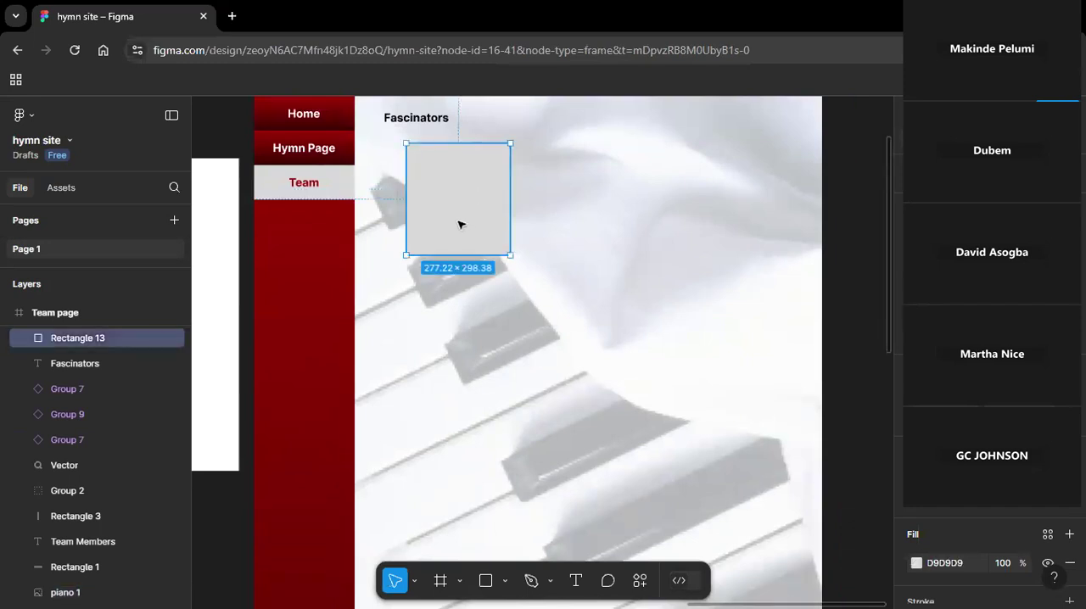
mouse_move(464, 226)
mouse_down()
mouse_move(451, 249)
mouse_move(450, 235)
mouse_up()
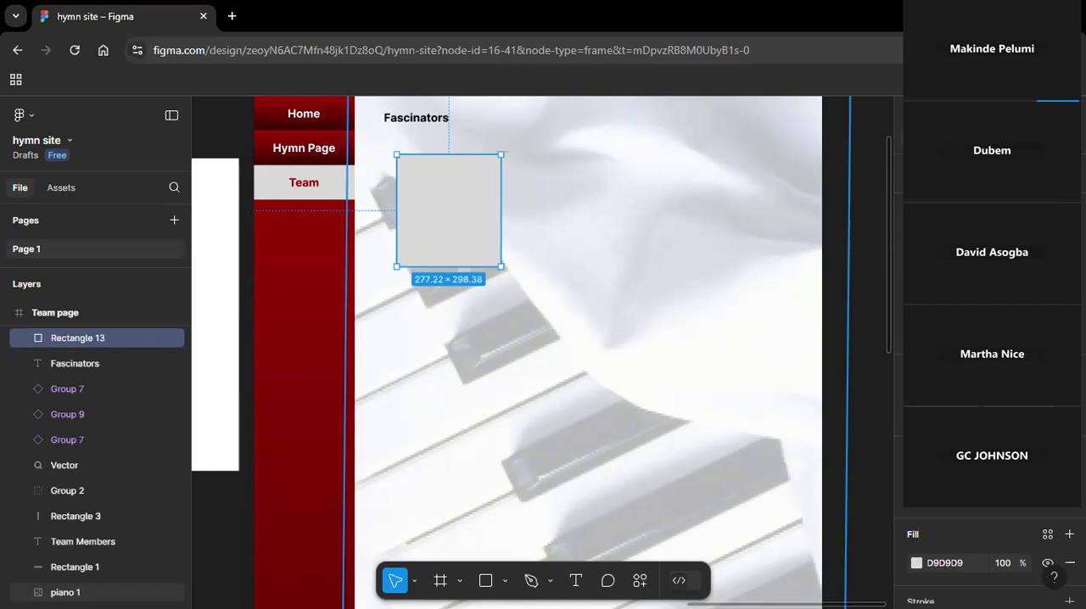
click(611, 490)
Add a text with the team member's full name below the grey placeholder rectangle.
click(576, 581)
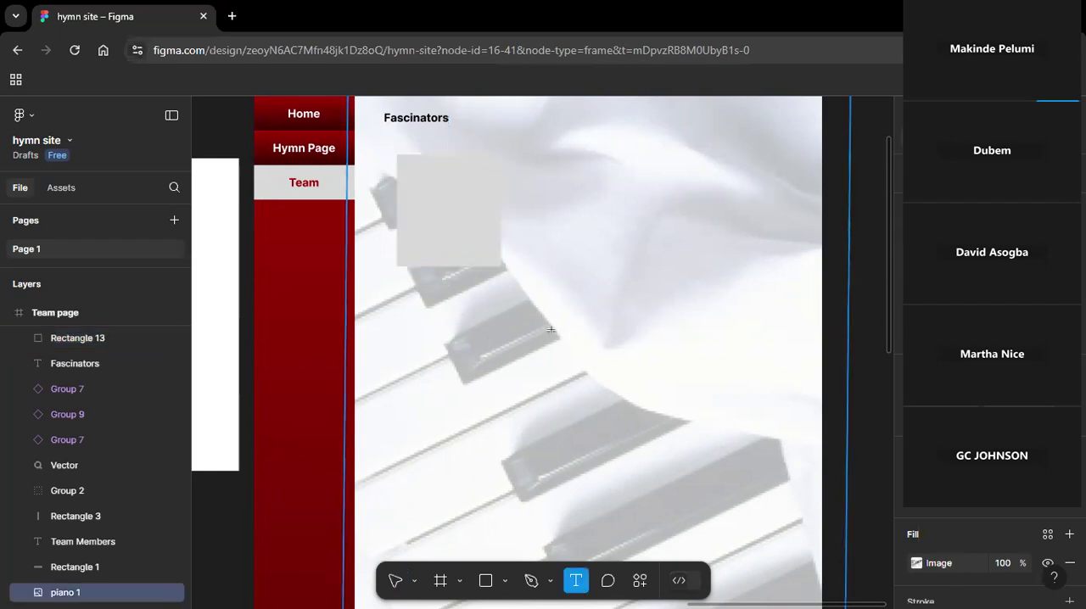
click(492, 327)
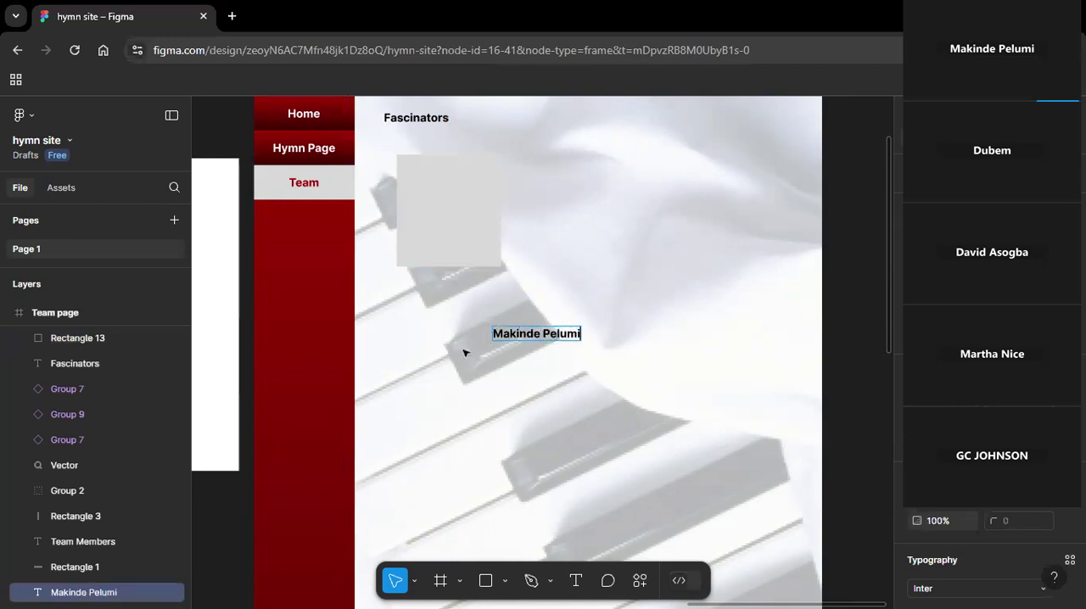
Add "UI/UX Designer" as a second line under the team member's name.
key(Return)
text(Ui?Ux)
key(Left)
key(Left)
key(Left)
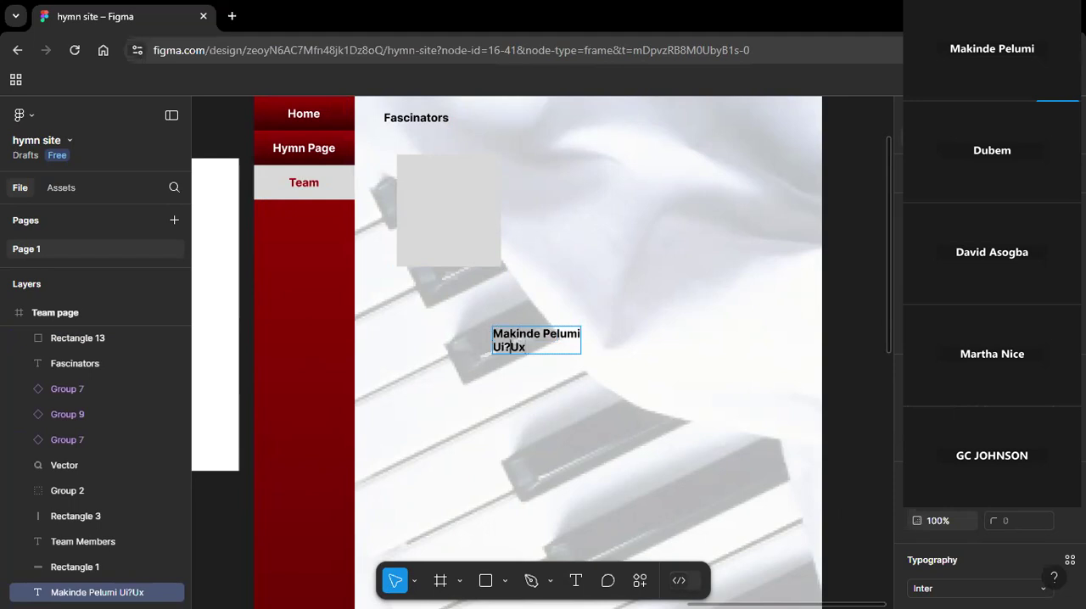
key(Delete)
text(?)
key(BackSpace)
text(/)
key(Left)
key(BackSpace)
text(I)
key(End)
key(BackSpace)
text(X Designer)
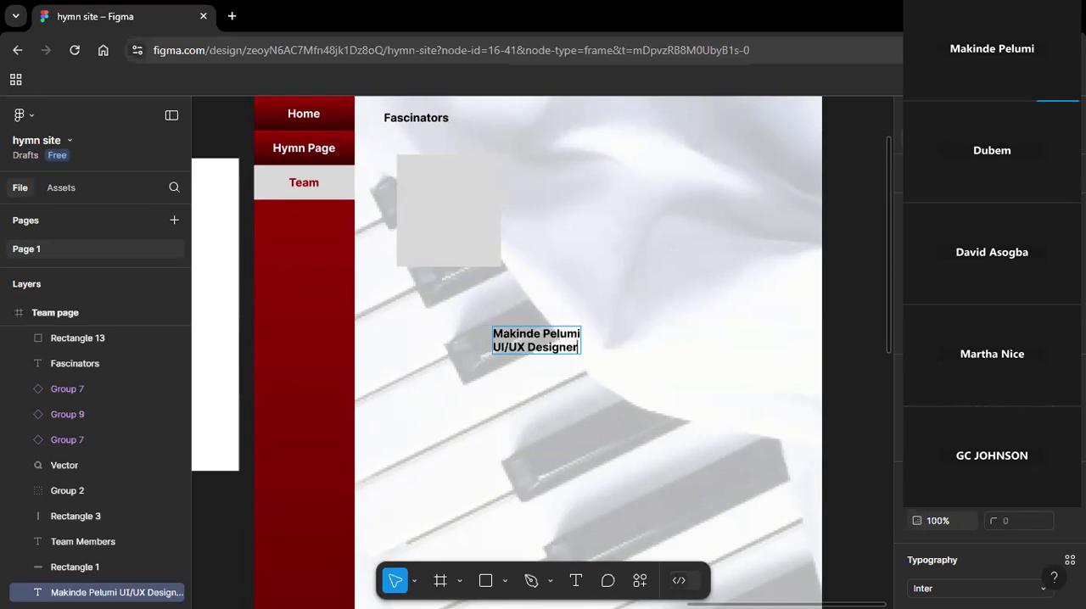
Set the font size of the "UI/UX Designer" line to 20.
key(ctrl+a)
drag(1085, 421, 1085, 607)
click(1001, 303)
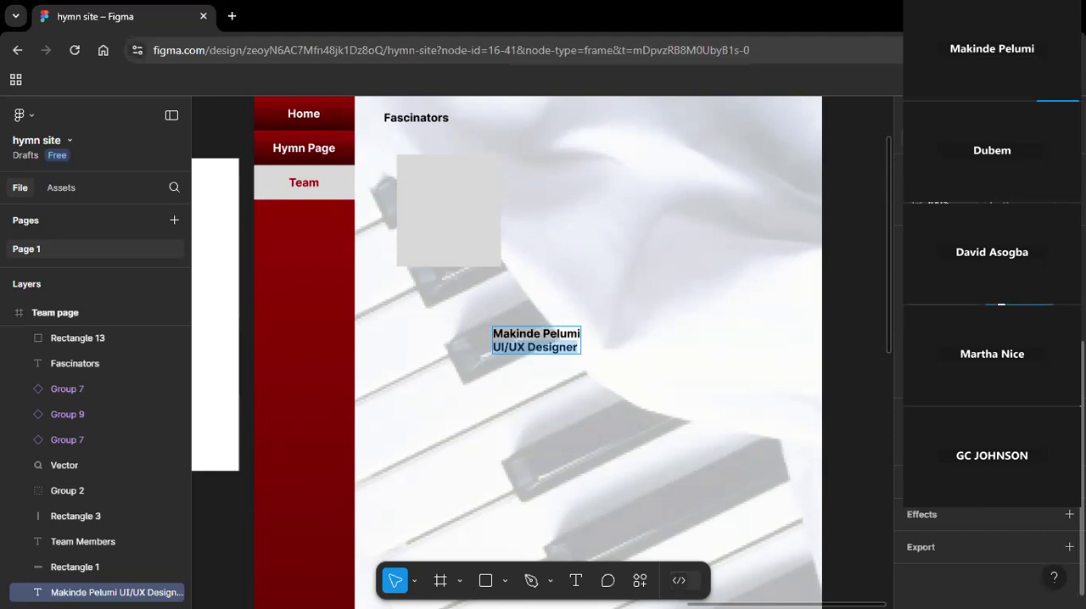
key(Return)
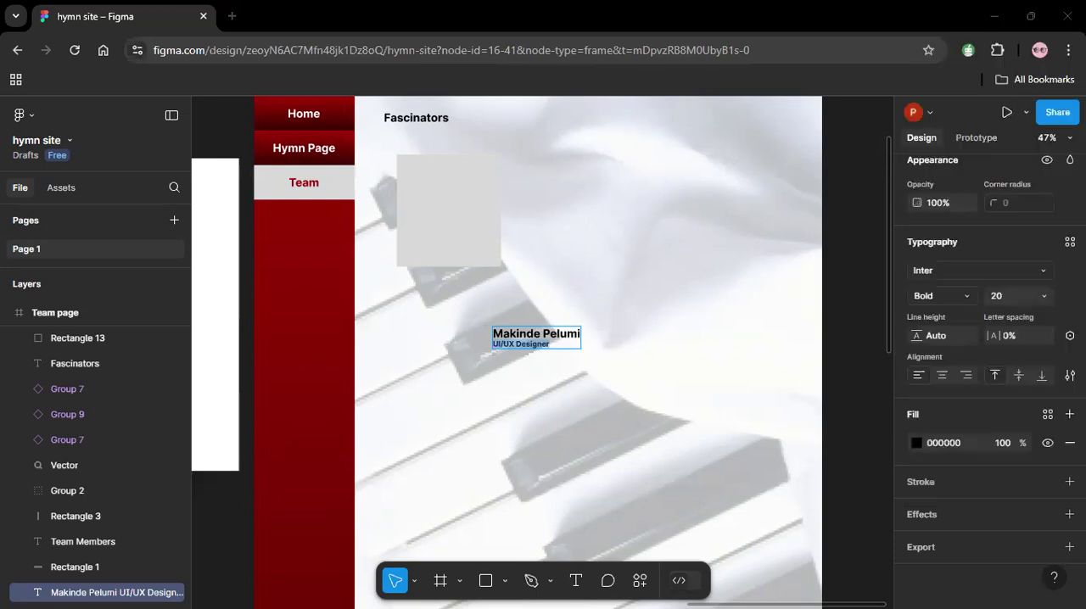
Change the "Fascinators" text to "Facilitators" and shift it slightly right, above the grey placeholder rectangle.
click(416, 118)
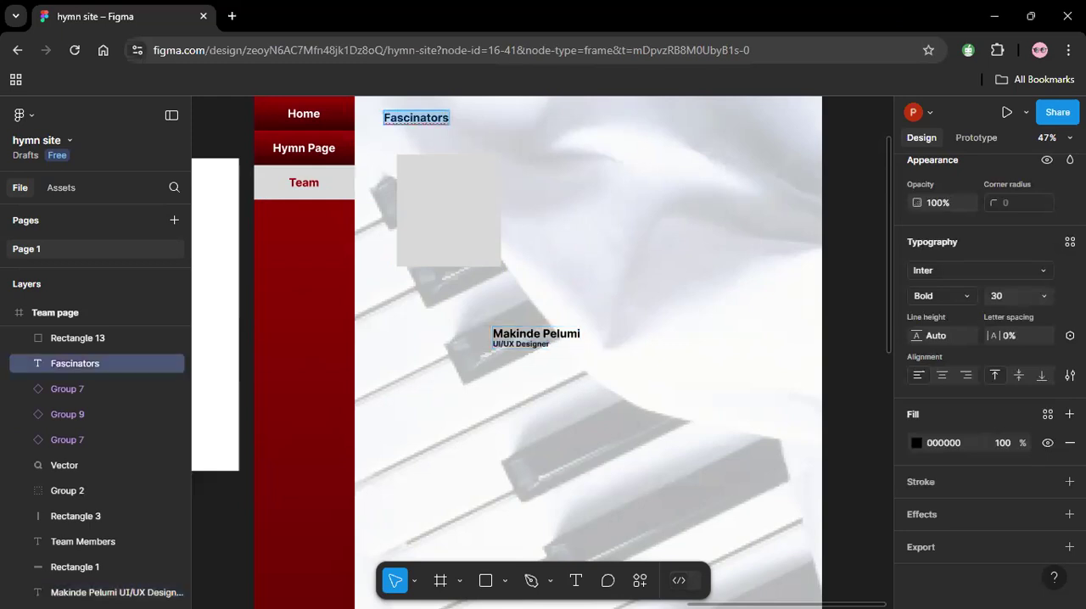
text(Fas)
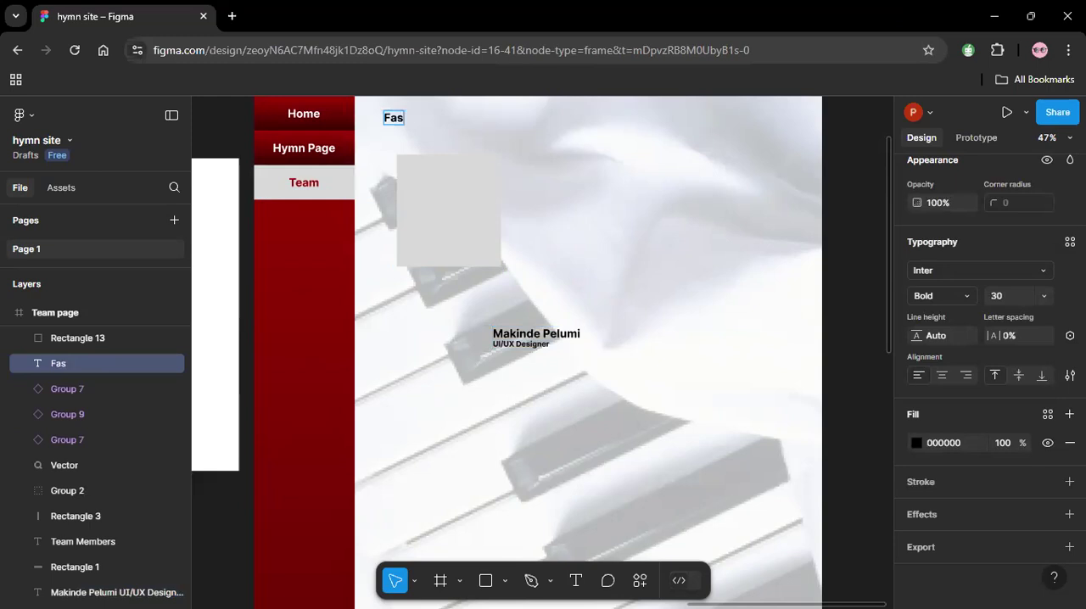
text(cilitato)
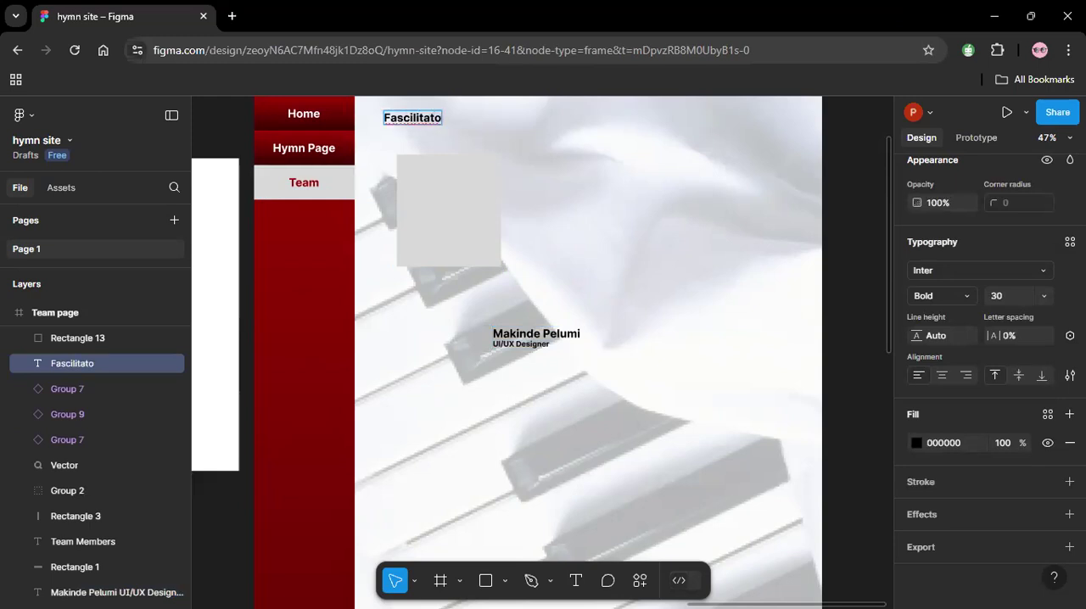
text(rs)
key(Escape)
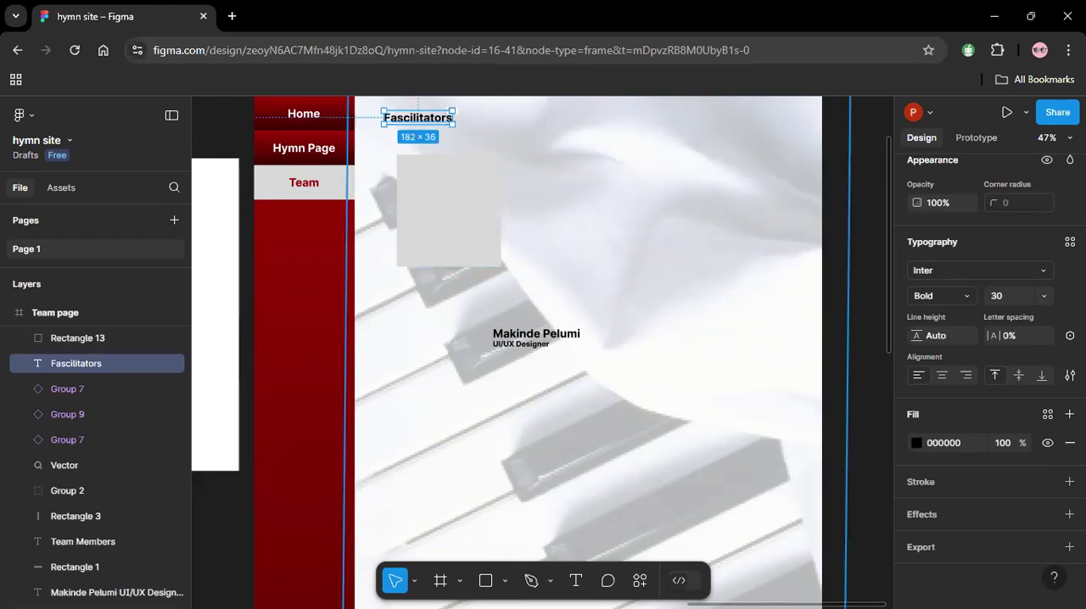
double_click(405, 122)
click(405, 121)
key(BackSpace)
key(Escape)
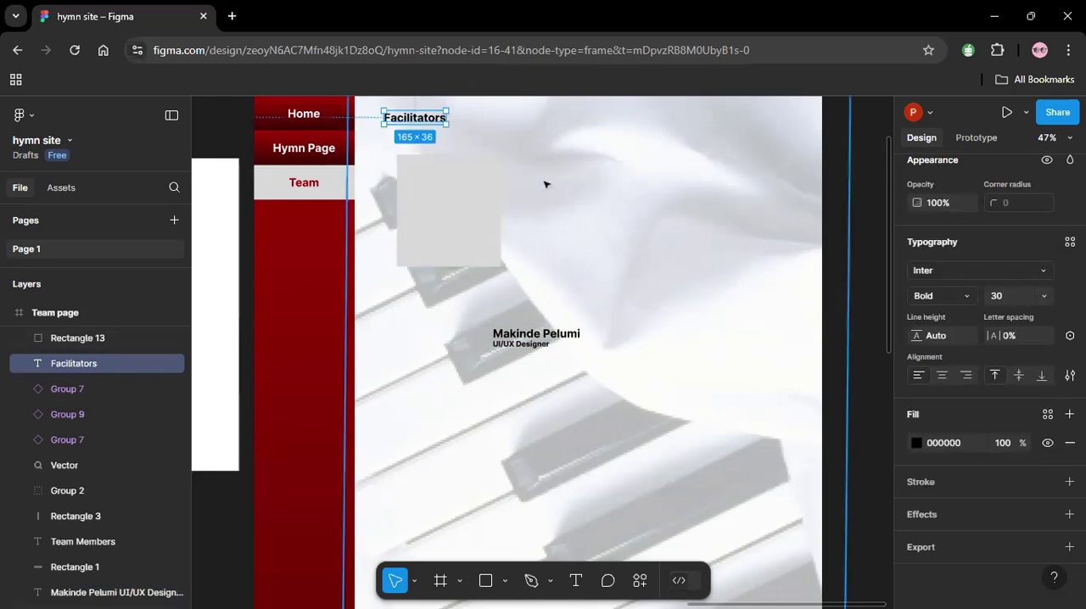
drag(420, 121, 423, 125)
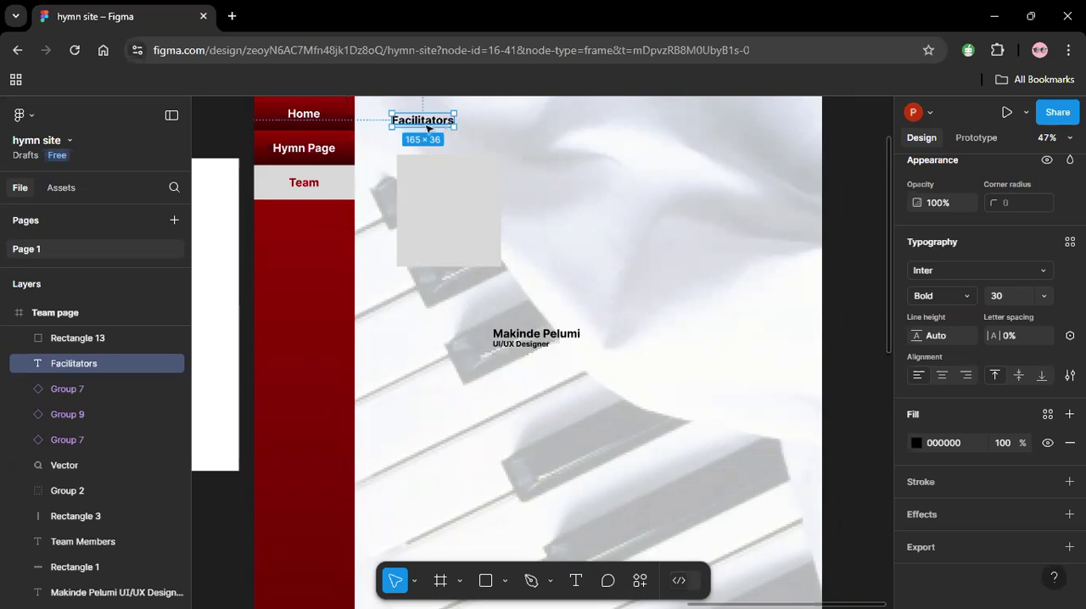
Duplicate the "Facilitators" heading, change the copy to "Participants", and place it at the content area's left edge below the name text.
key(ctrl+d)
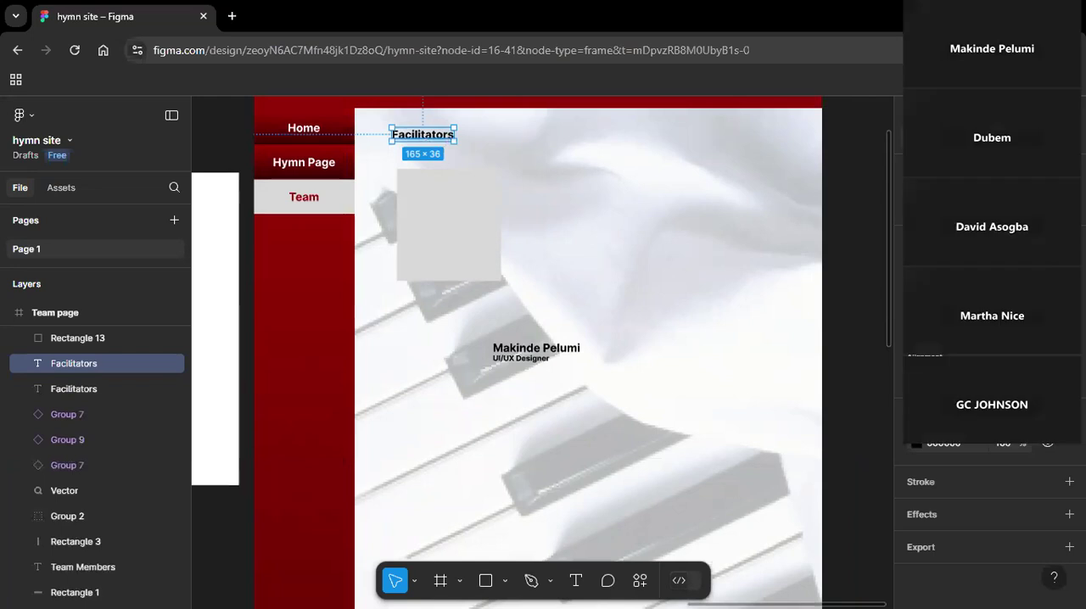
drag(443, 140, 575, 216)
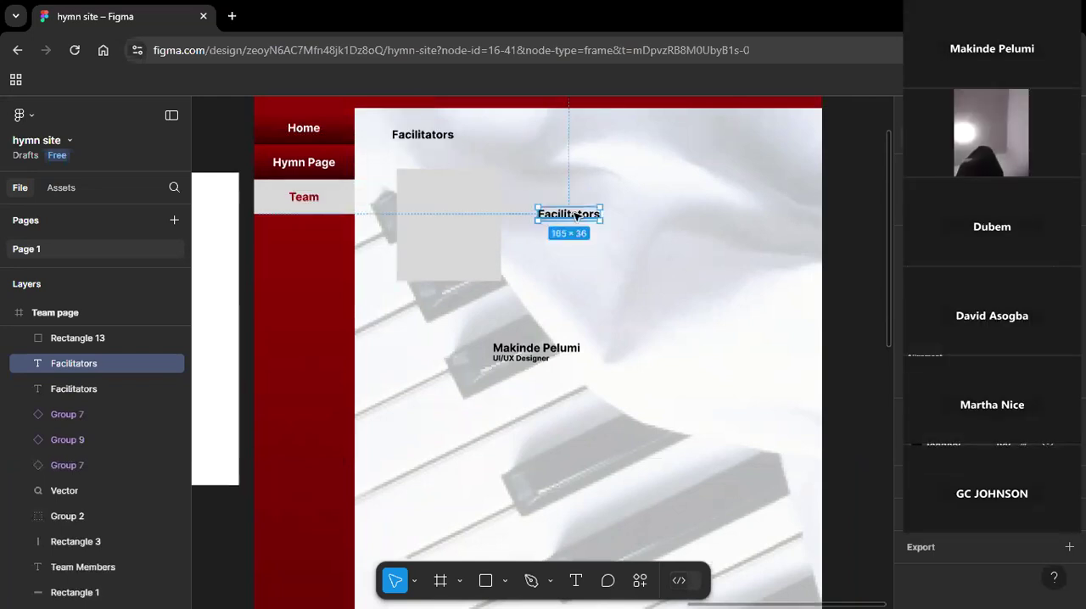
double_click(575, 215)
text(Part)
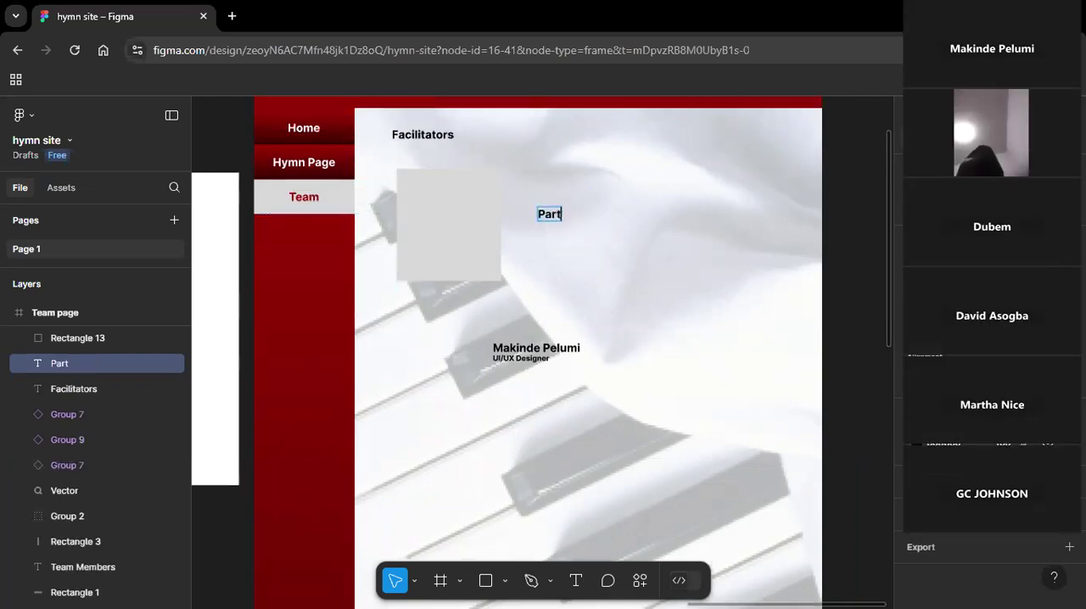
text(icipants)
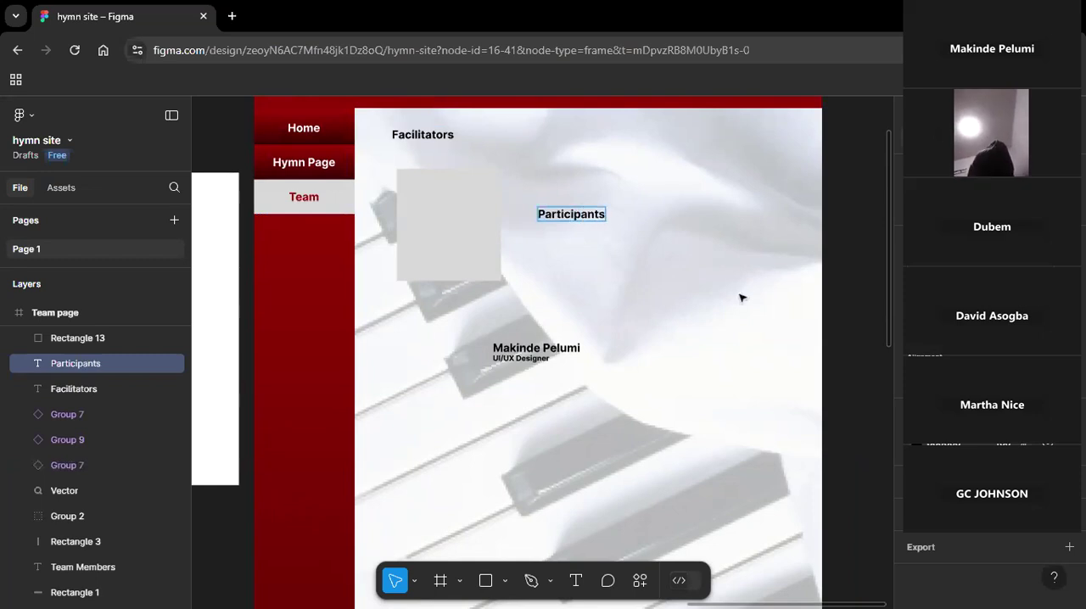
click(742, 298)
drag(577, 215, 407, 395)
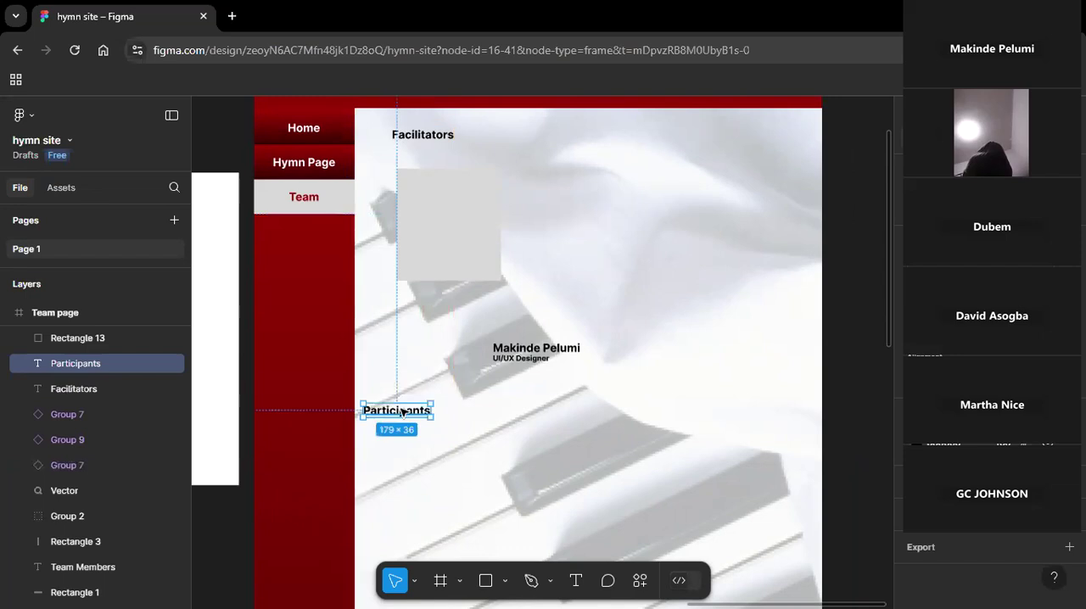
Shift the piano background image up and slightly to the left on the Team page.
click(547, 351)
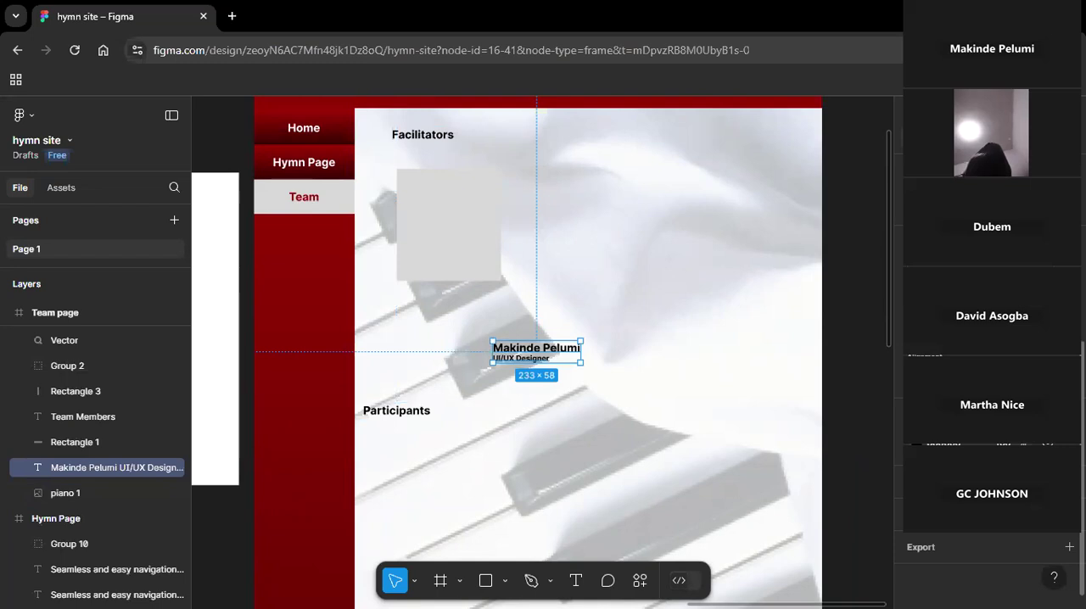
click(771, 413)
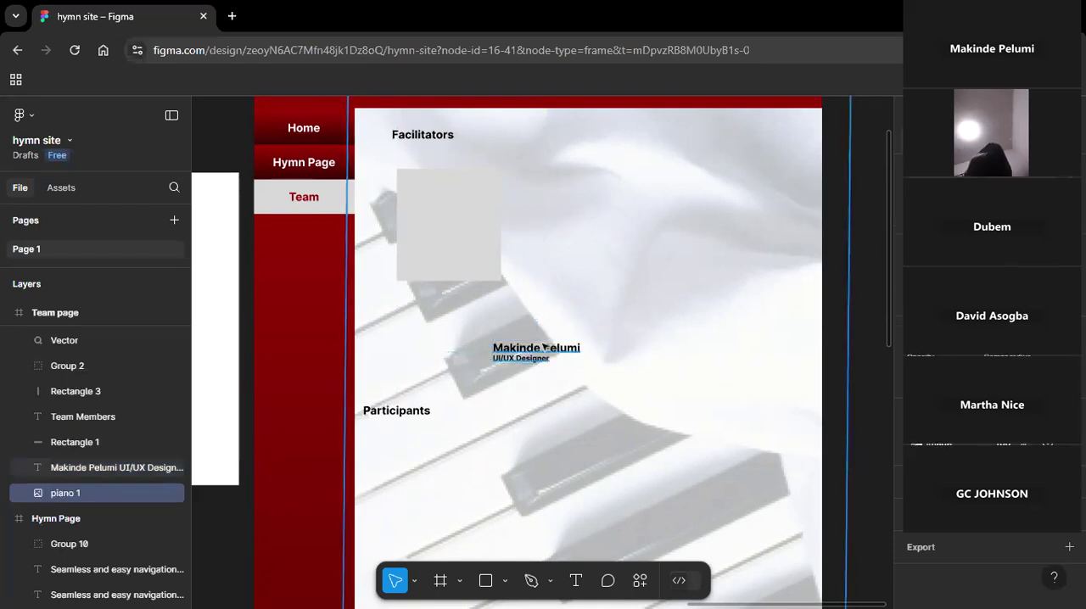
drag(543, 348, 511, 281)
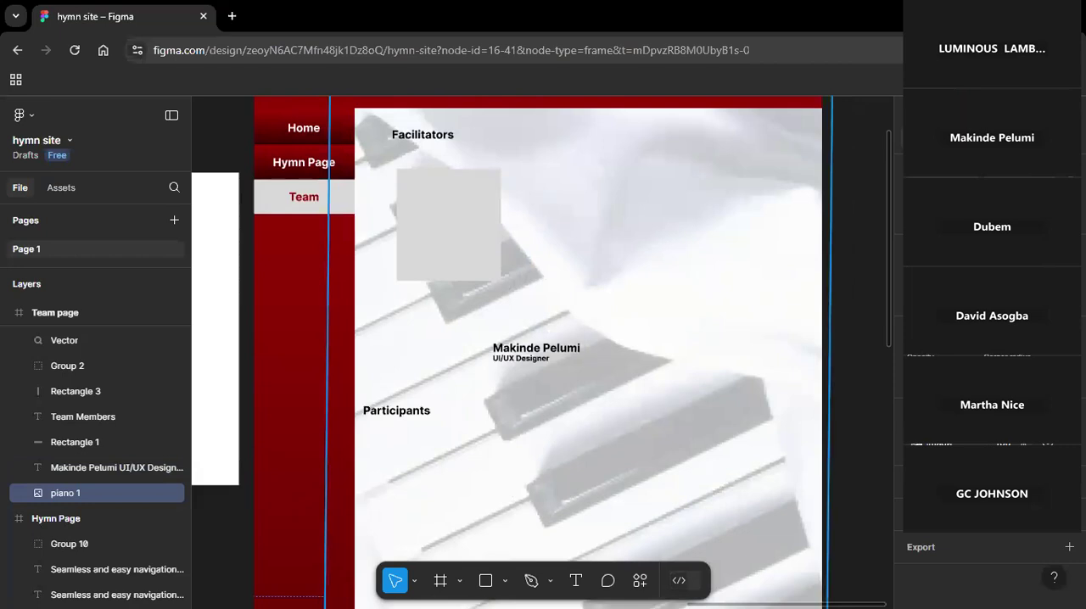
Select the team member's name and role text and examine its design properties.
click(539, 351)
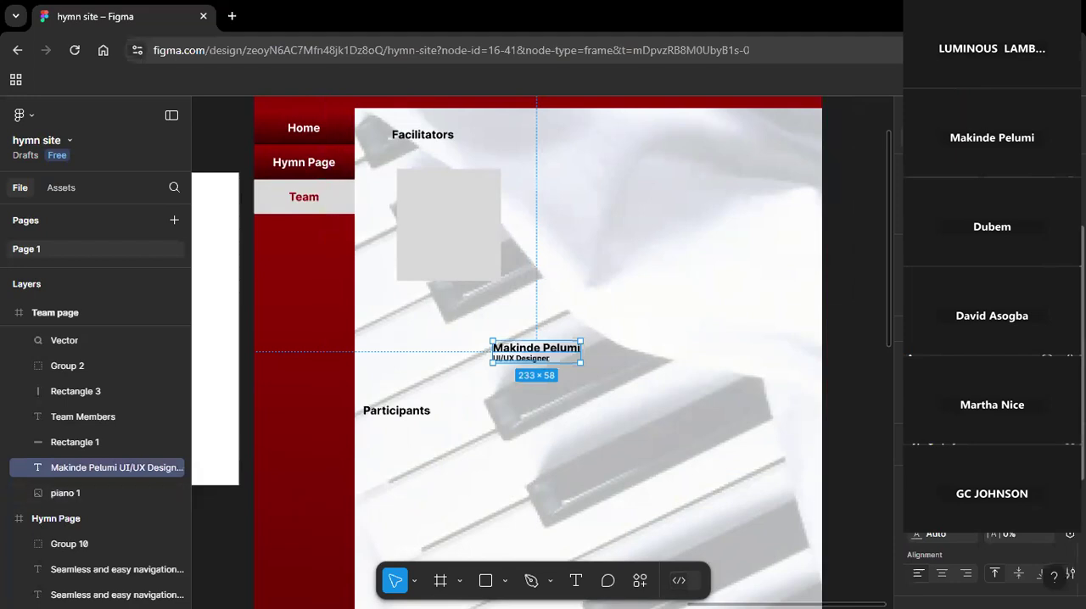
scroll(991, 408, down, 1)
scroll(991, 407, down, 1)
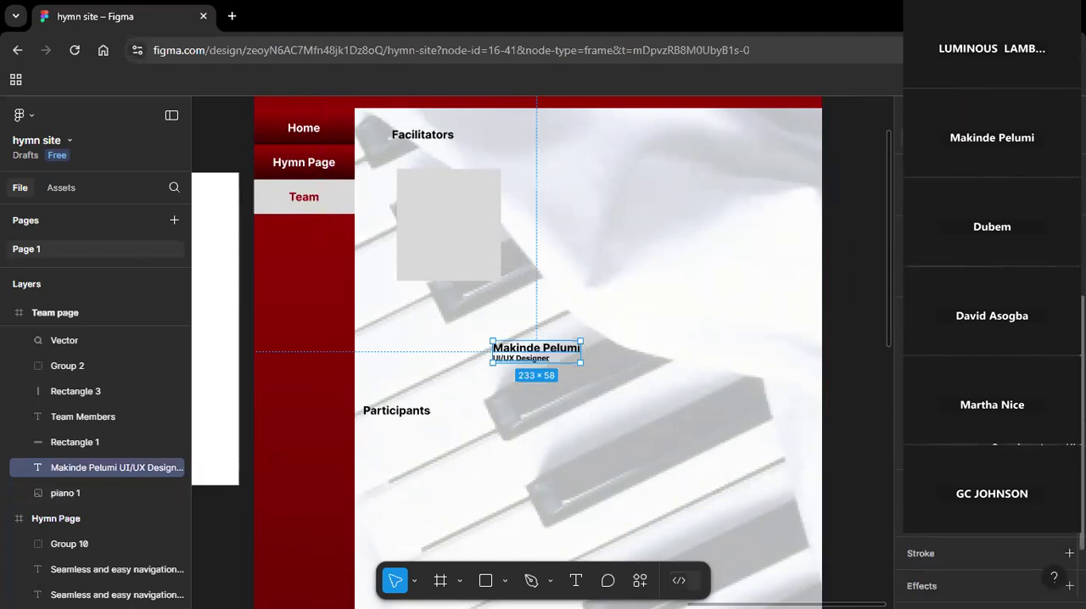
scroll(991, 408, up, 1)
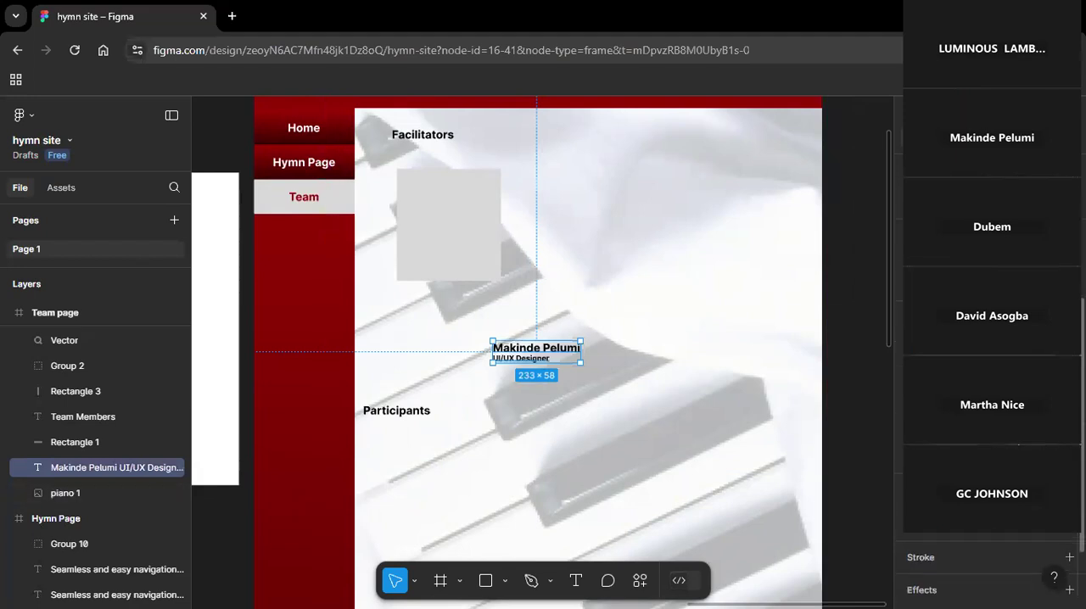